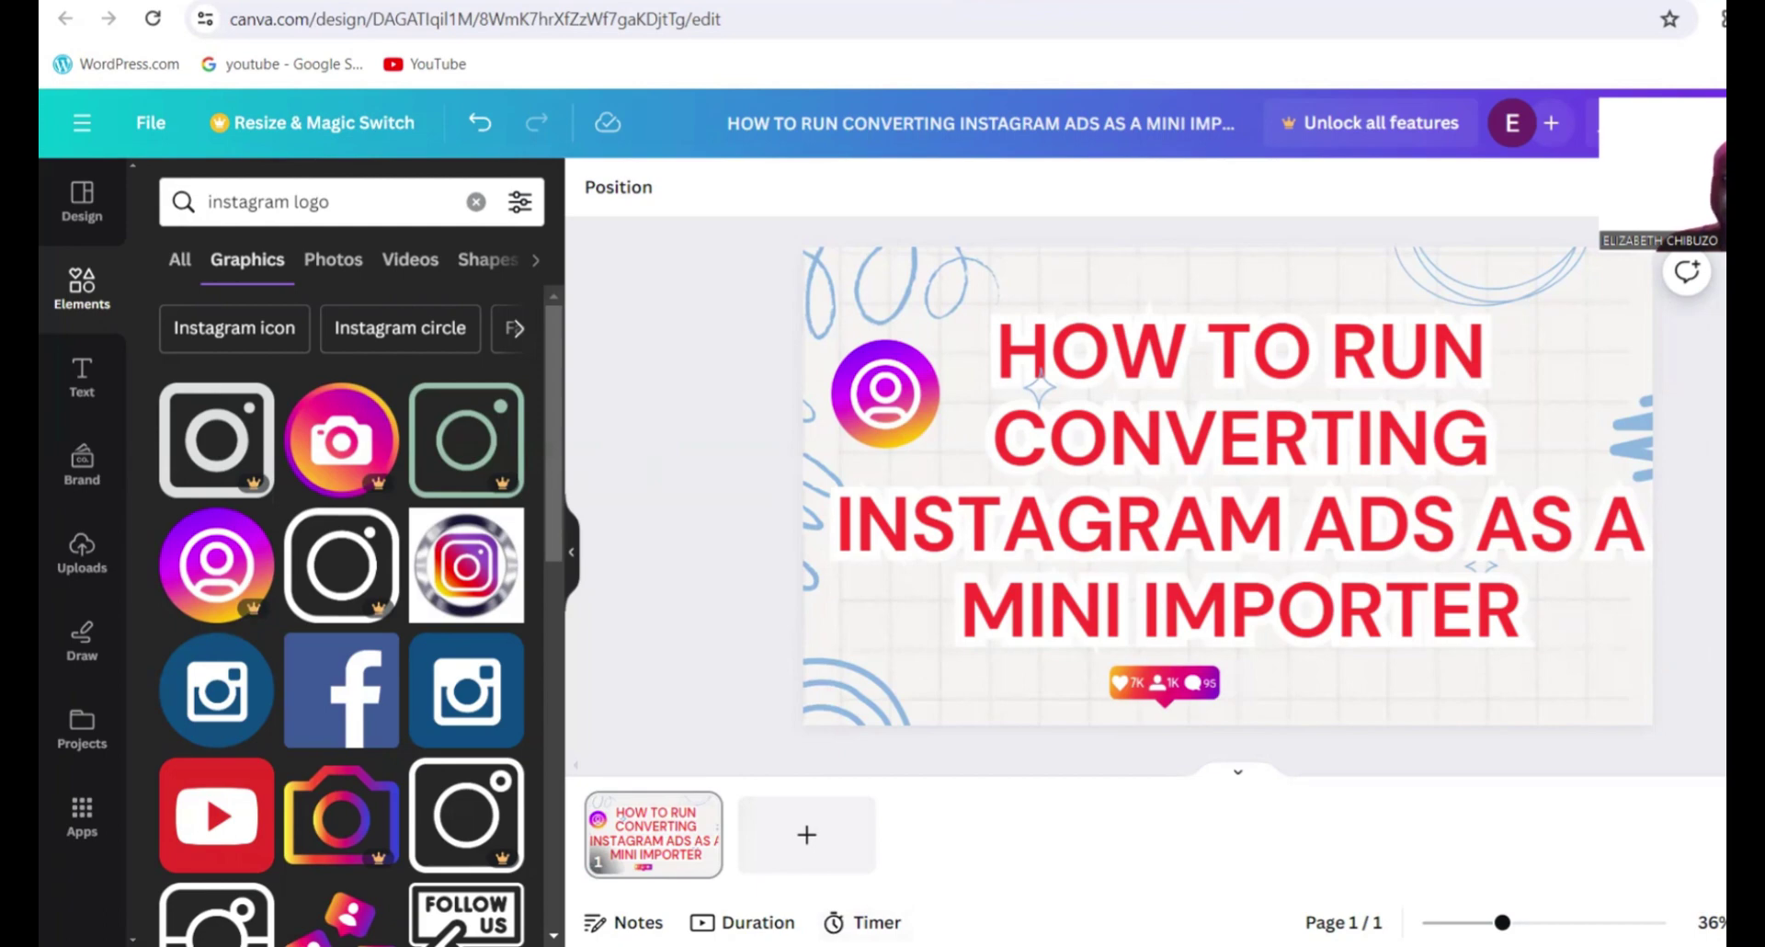
- Switch to the Facebook browser window, maximize it, and open Ads Manager
{"action": "key", "text": "alt+Tab"}
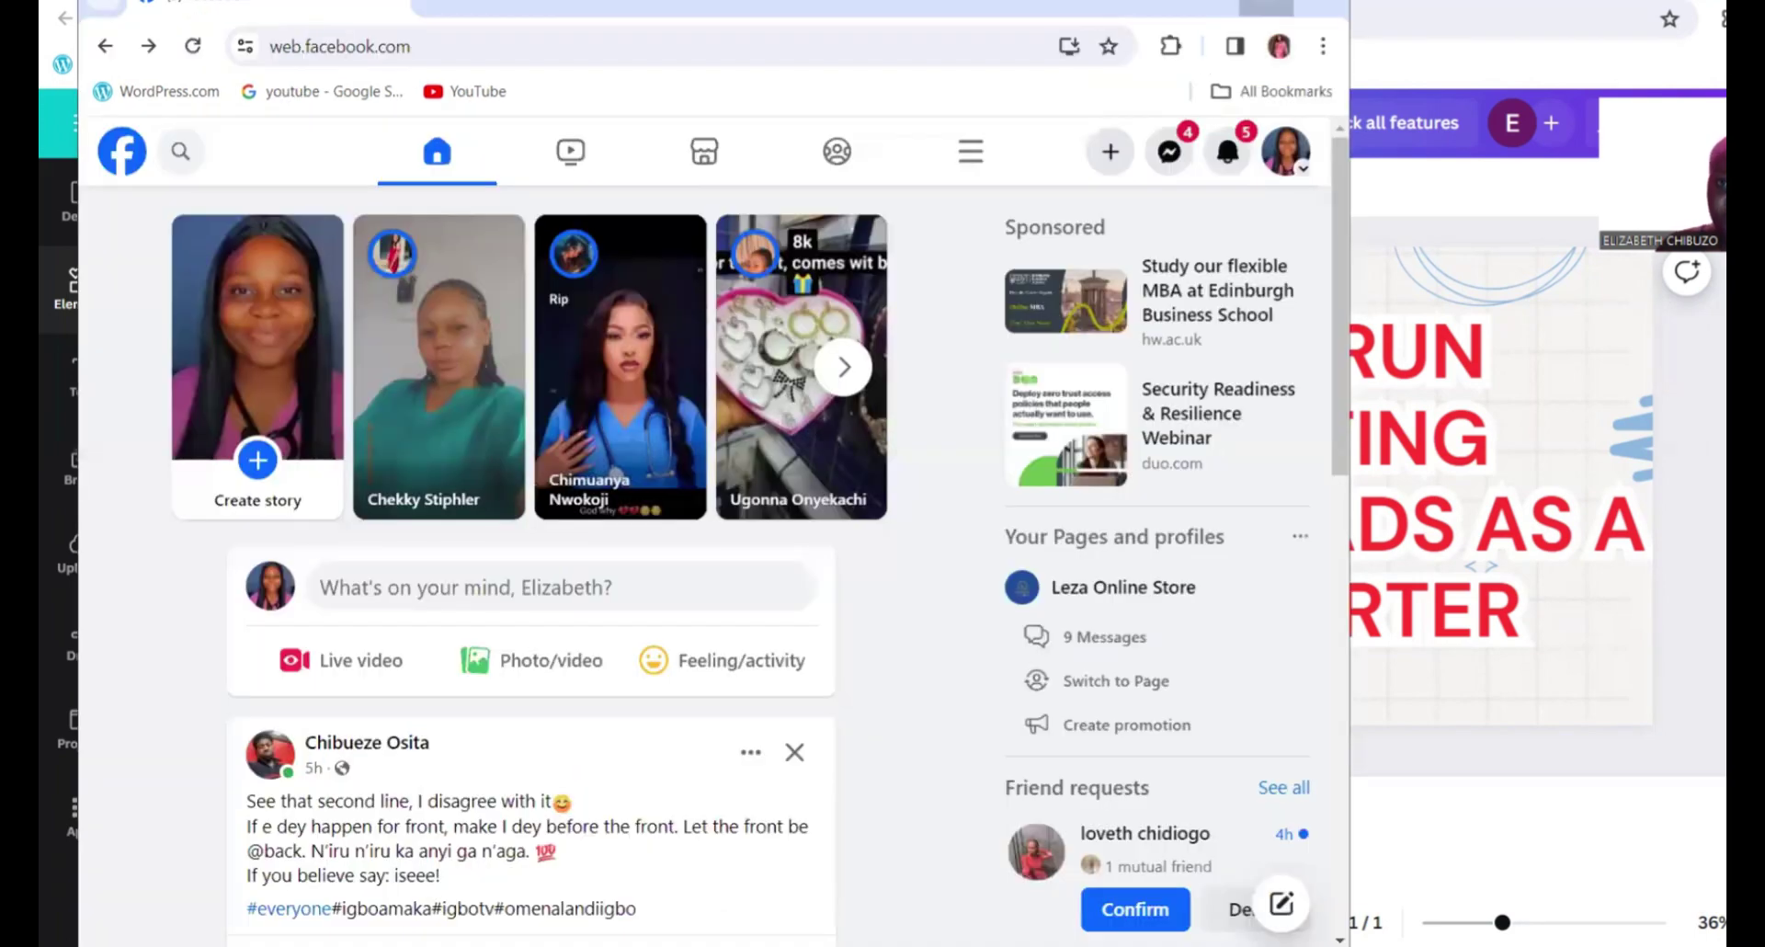
{"action": "key", "text": "super+Up"}
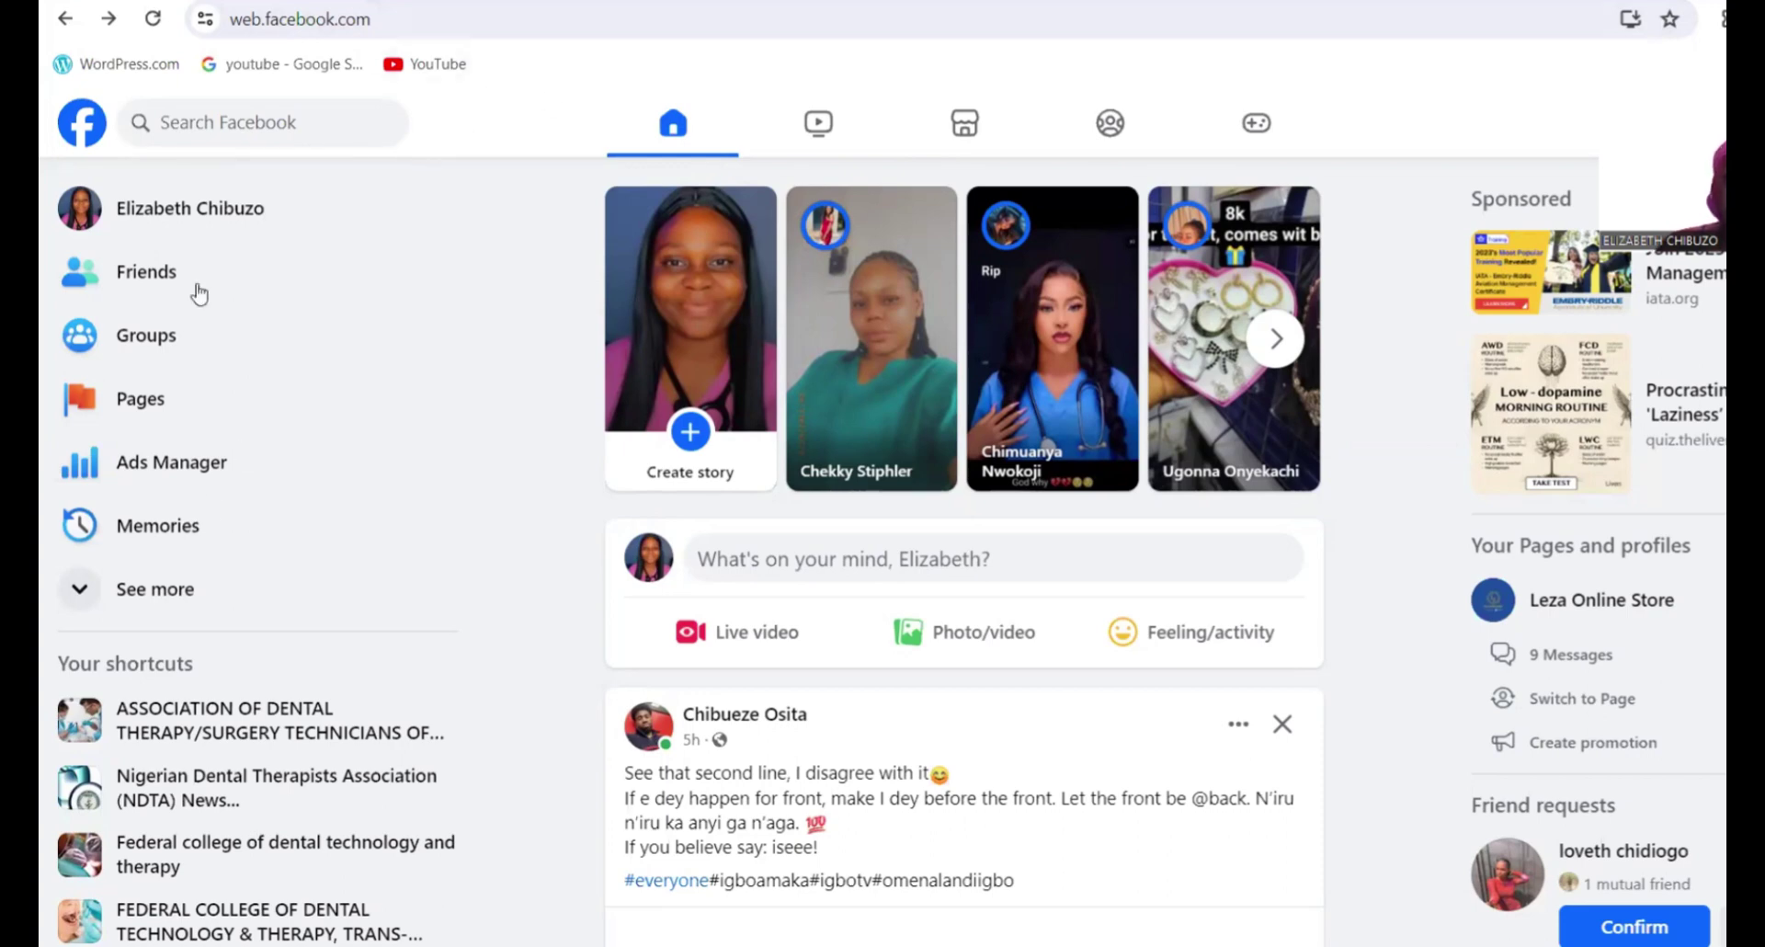
{"action": "left_click", "coordinate": [248, 473]}
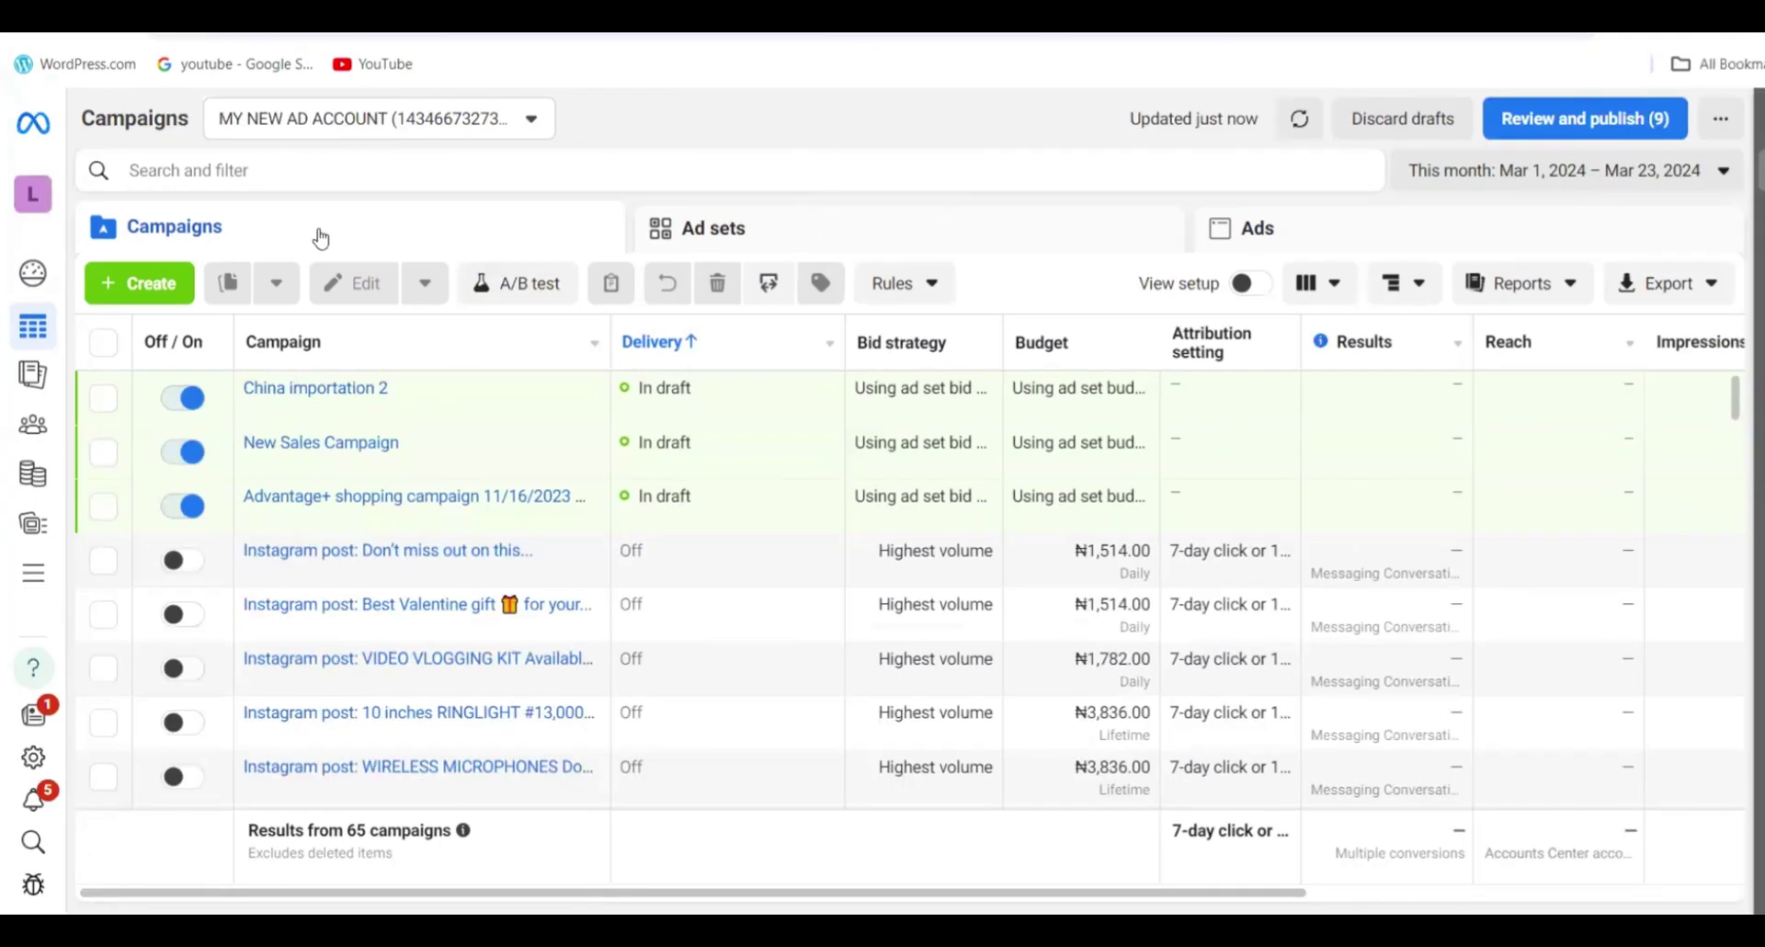
- Create a new Auction campaign with the Sales objective, using the manual sales campaign setup
{"action": "left_click", "coordinate": [151, 287]}
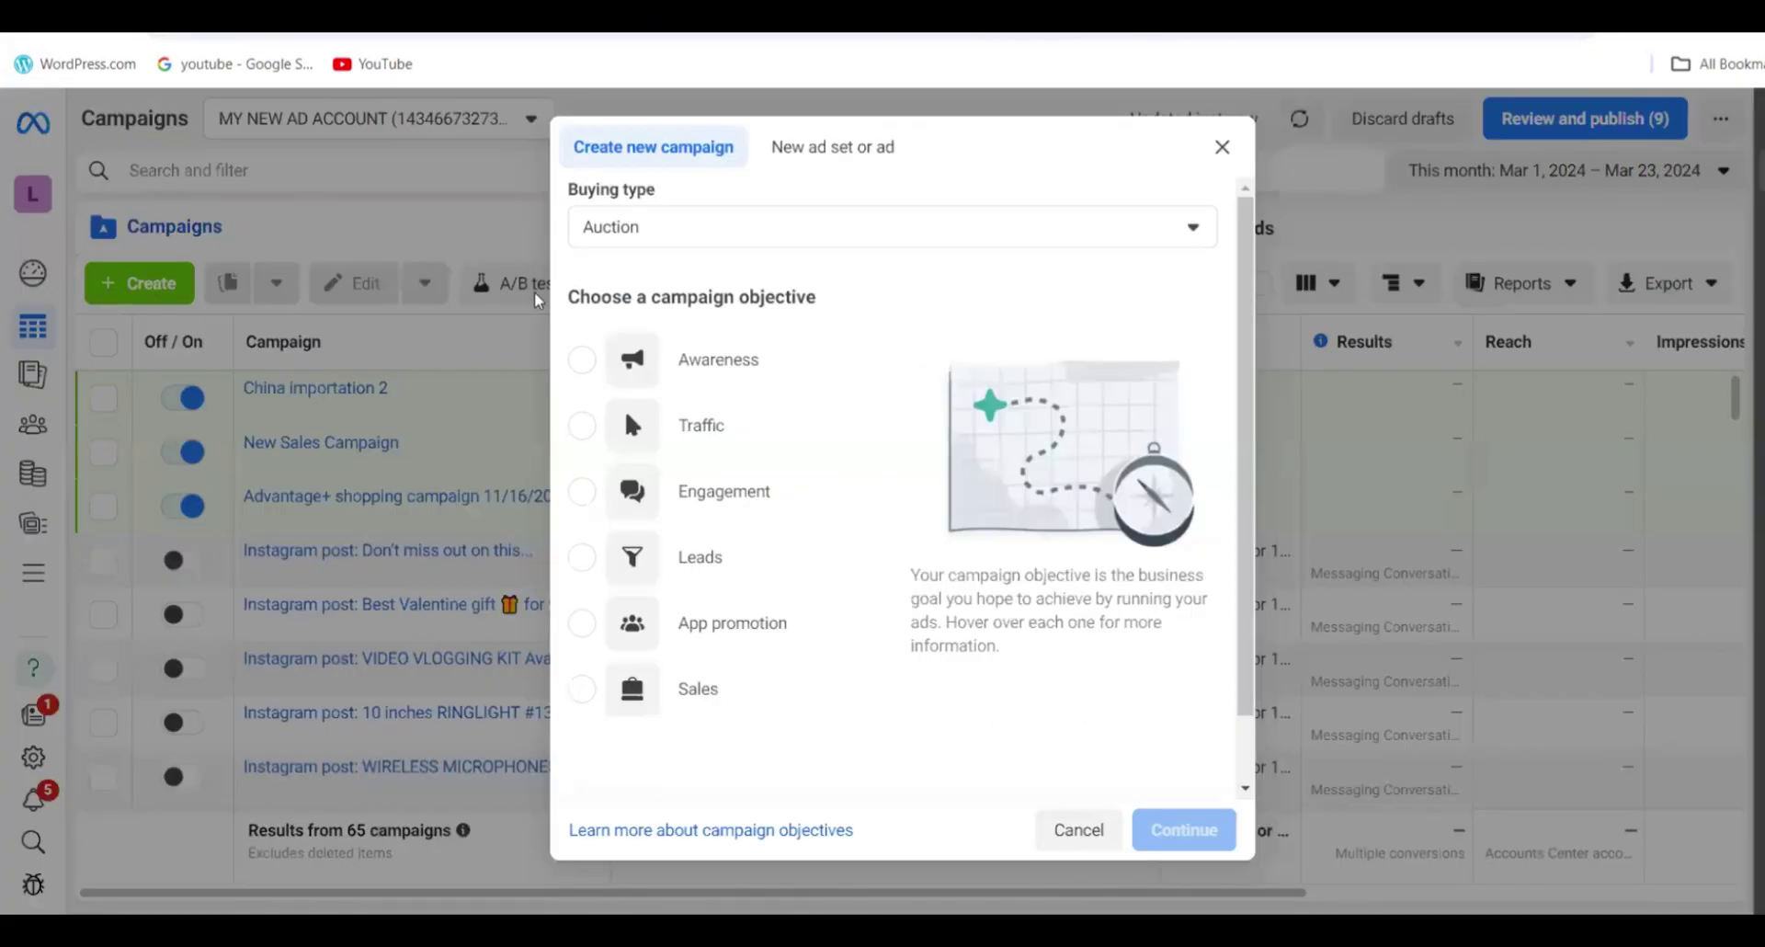
{"action": "left_click", "coordinate": [859, 151]}
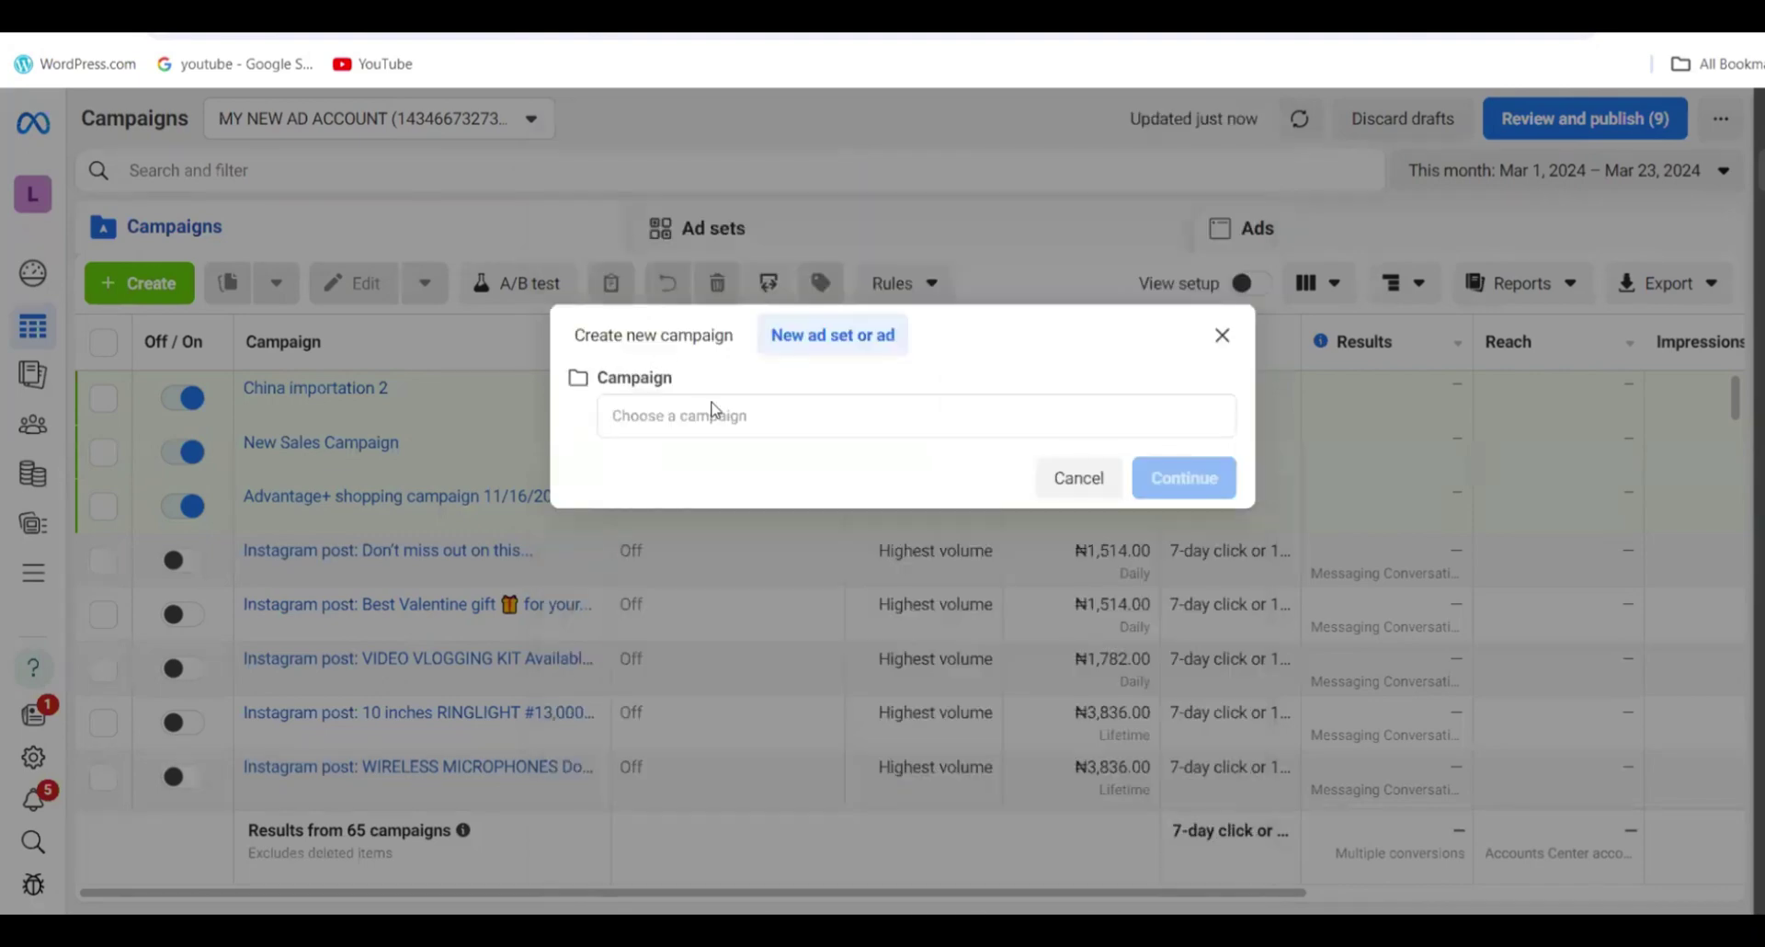
{"action": "left_click", "coordinate": [699, 337]}
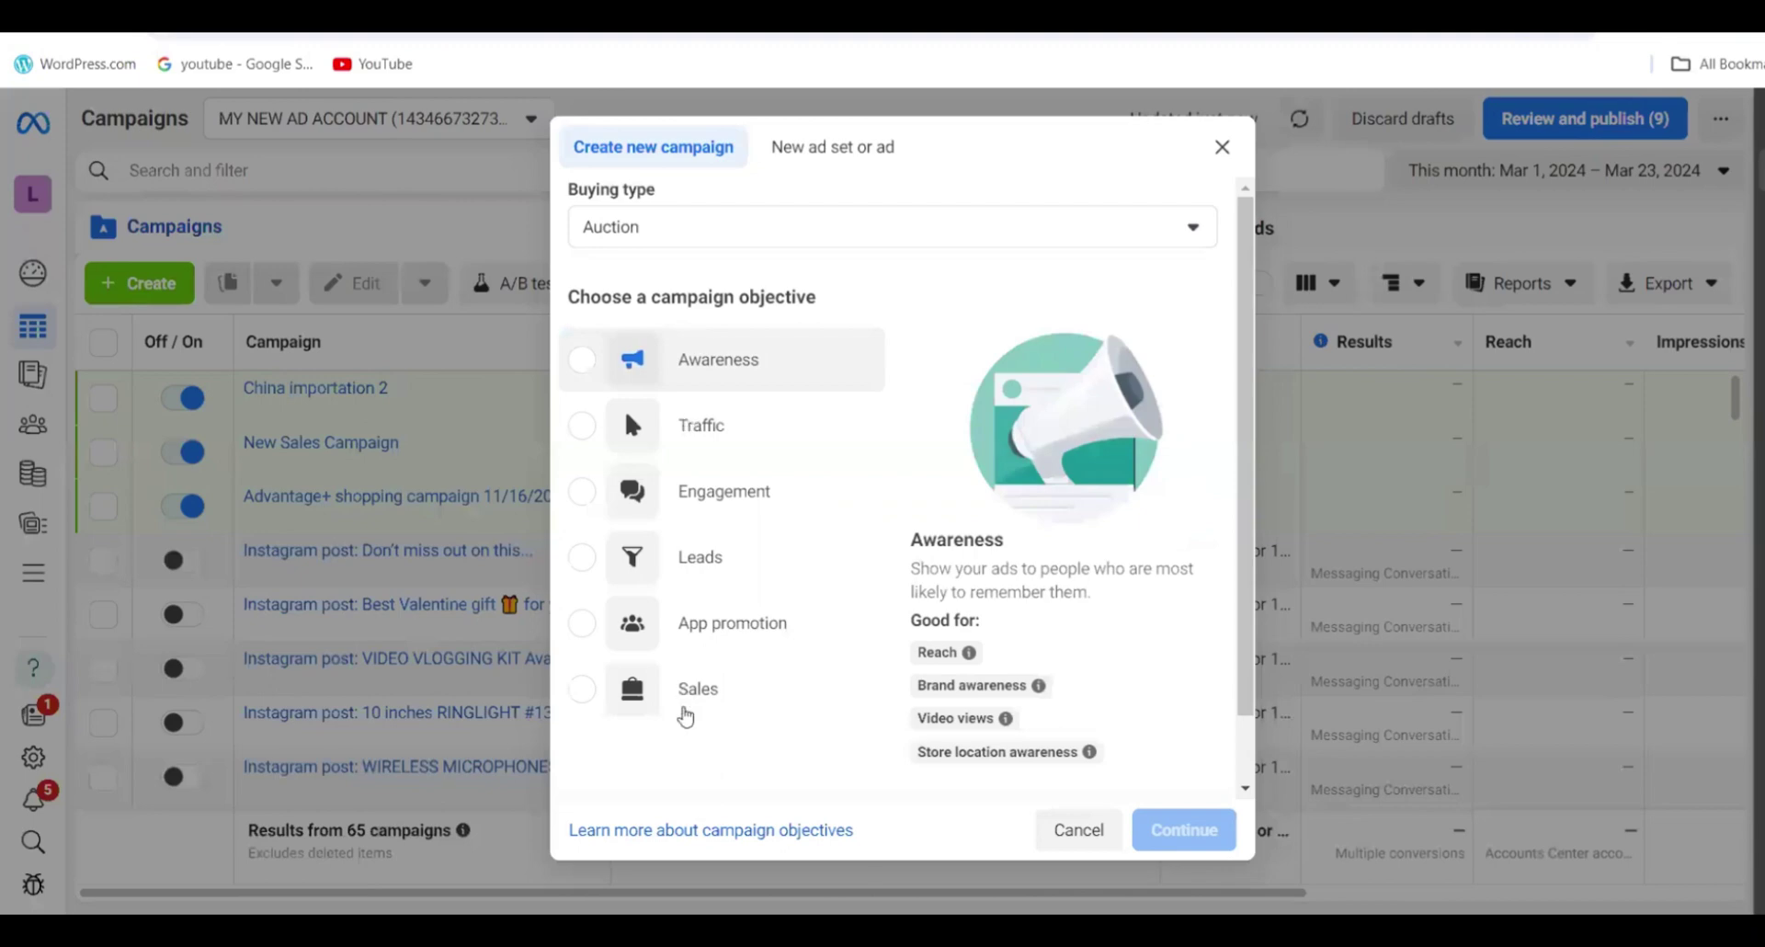
{"action": "mouse_move", "coordinate": [713, 706]}
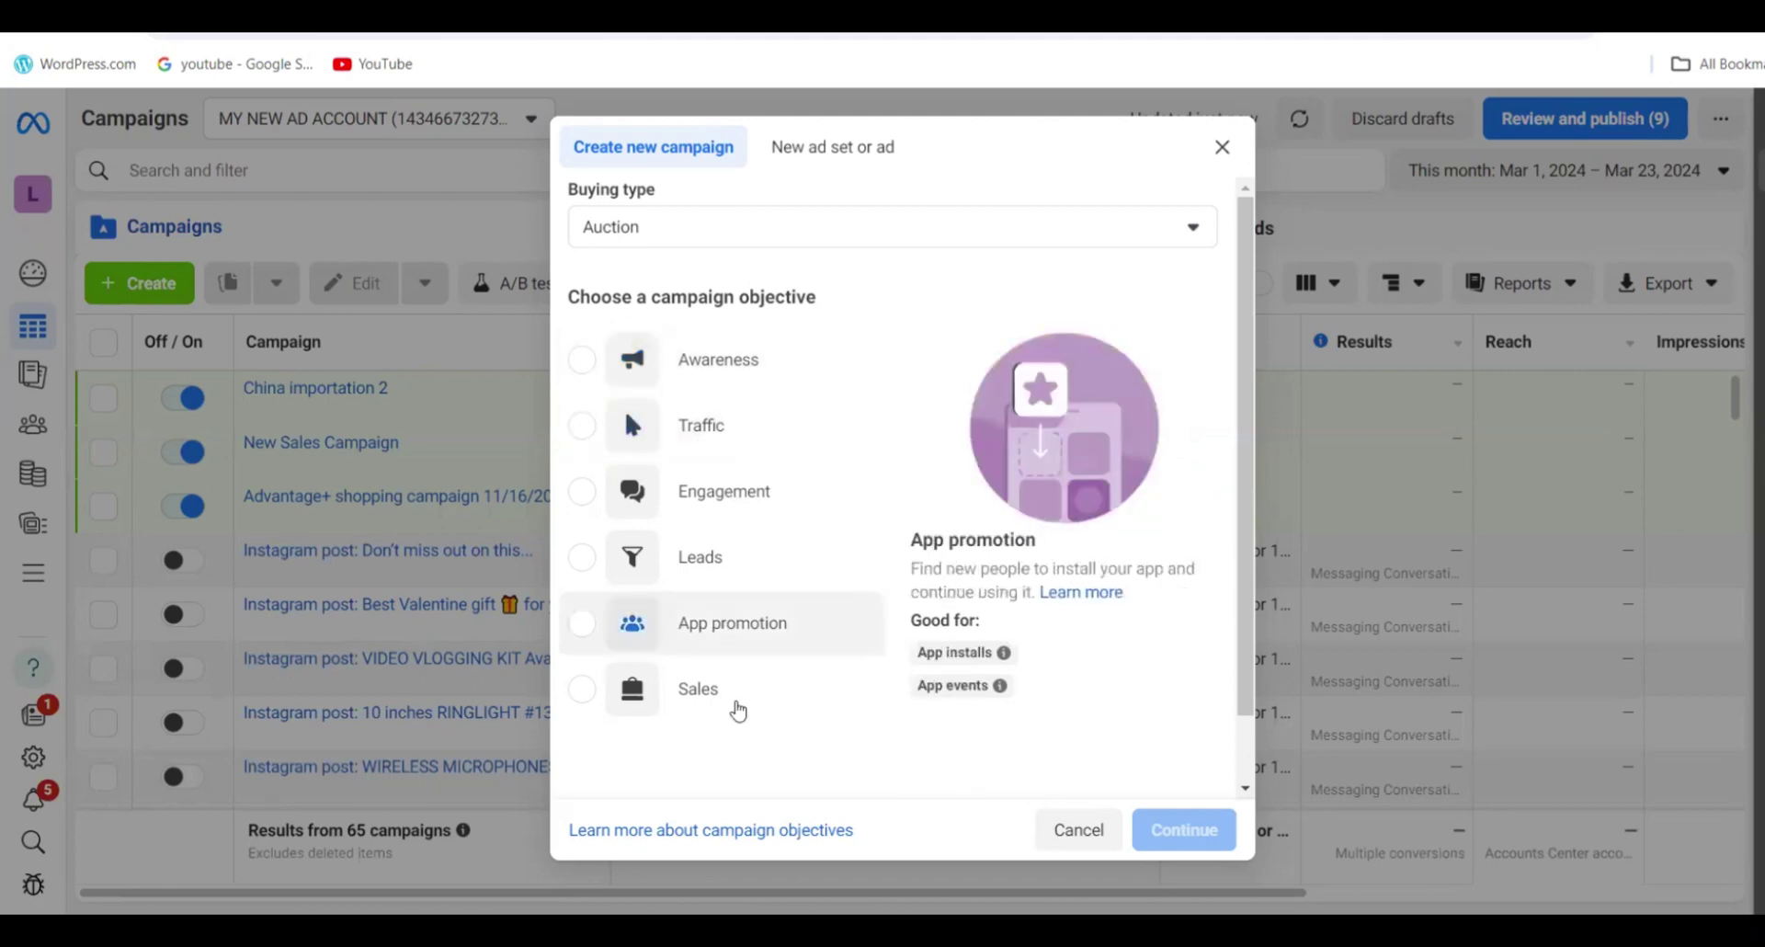
{"action": "left_click", "coordinate": [724, 705]}
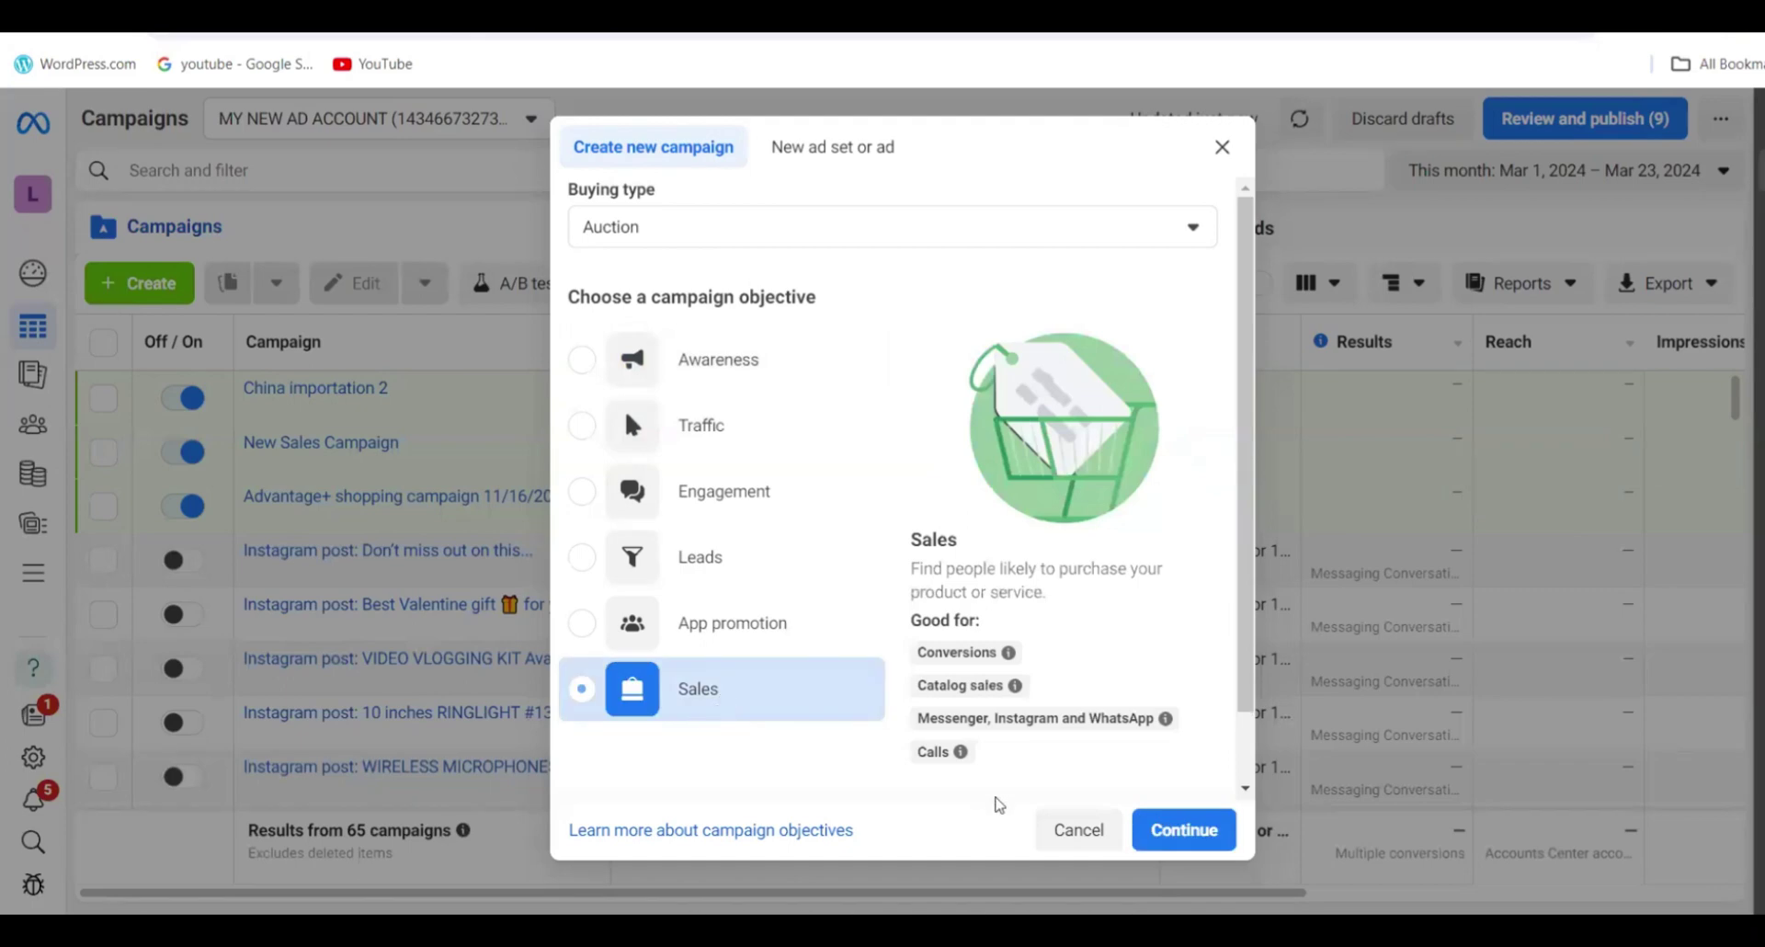
{"action": "left_click", "coordinate": [1187, 829]}
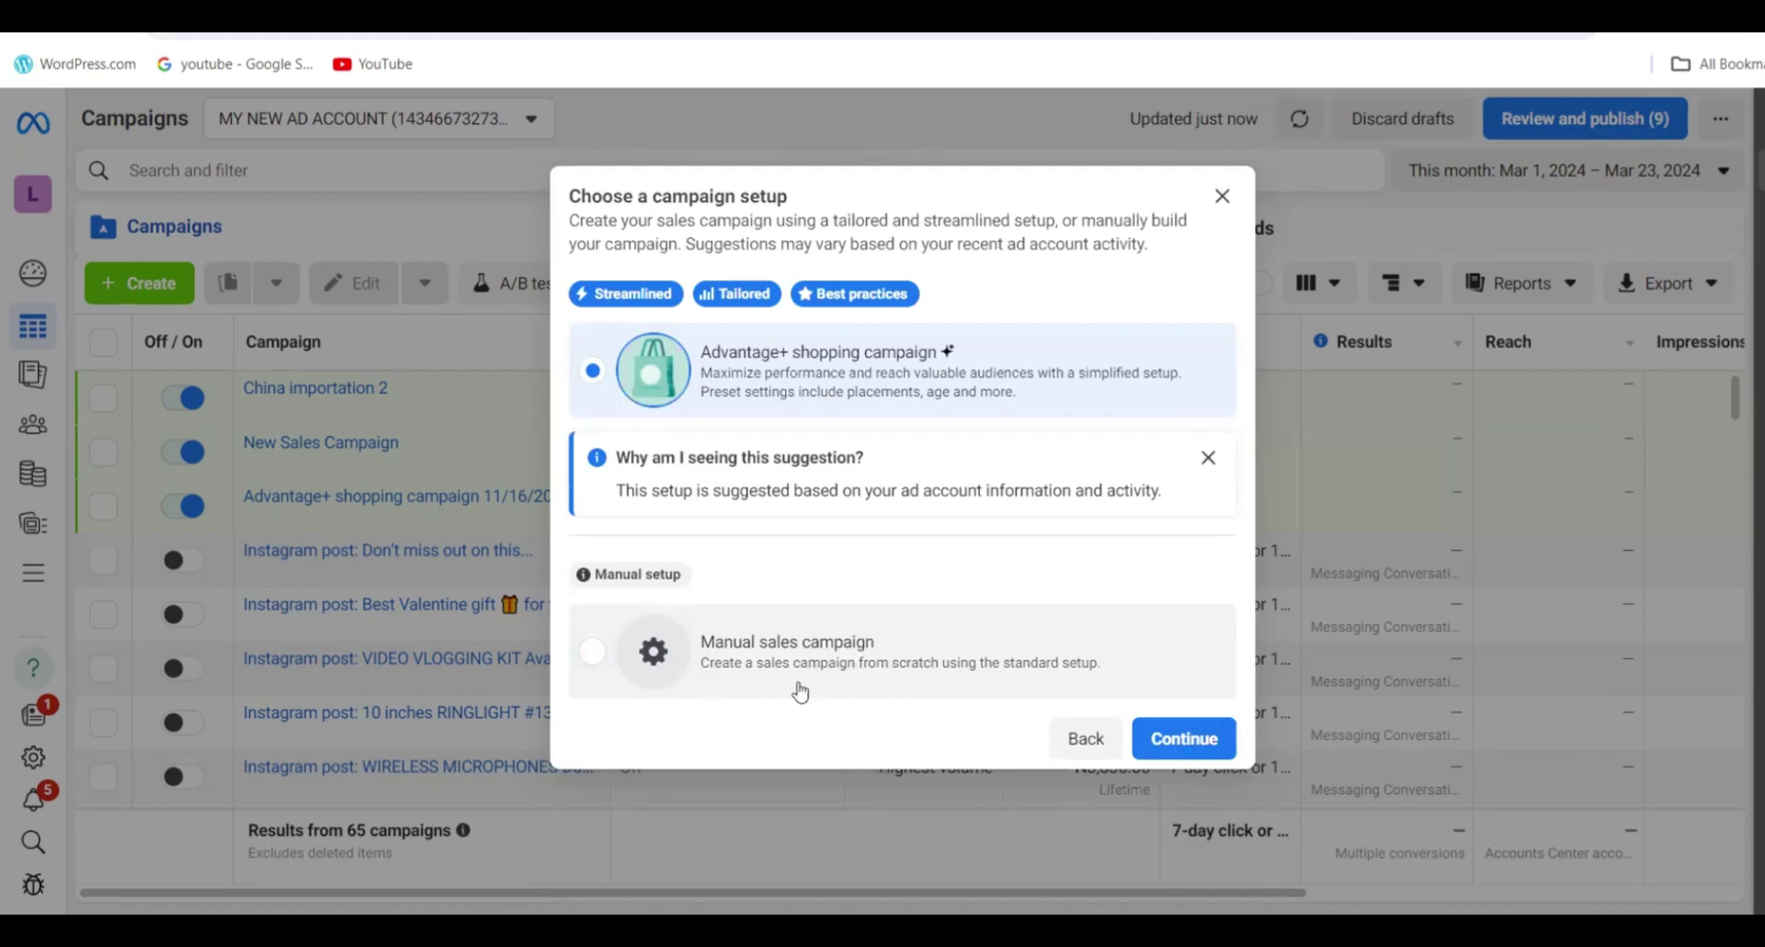
{"action": "left_click", "coordinate": [589, 669]}
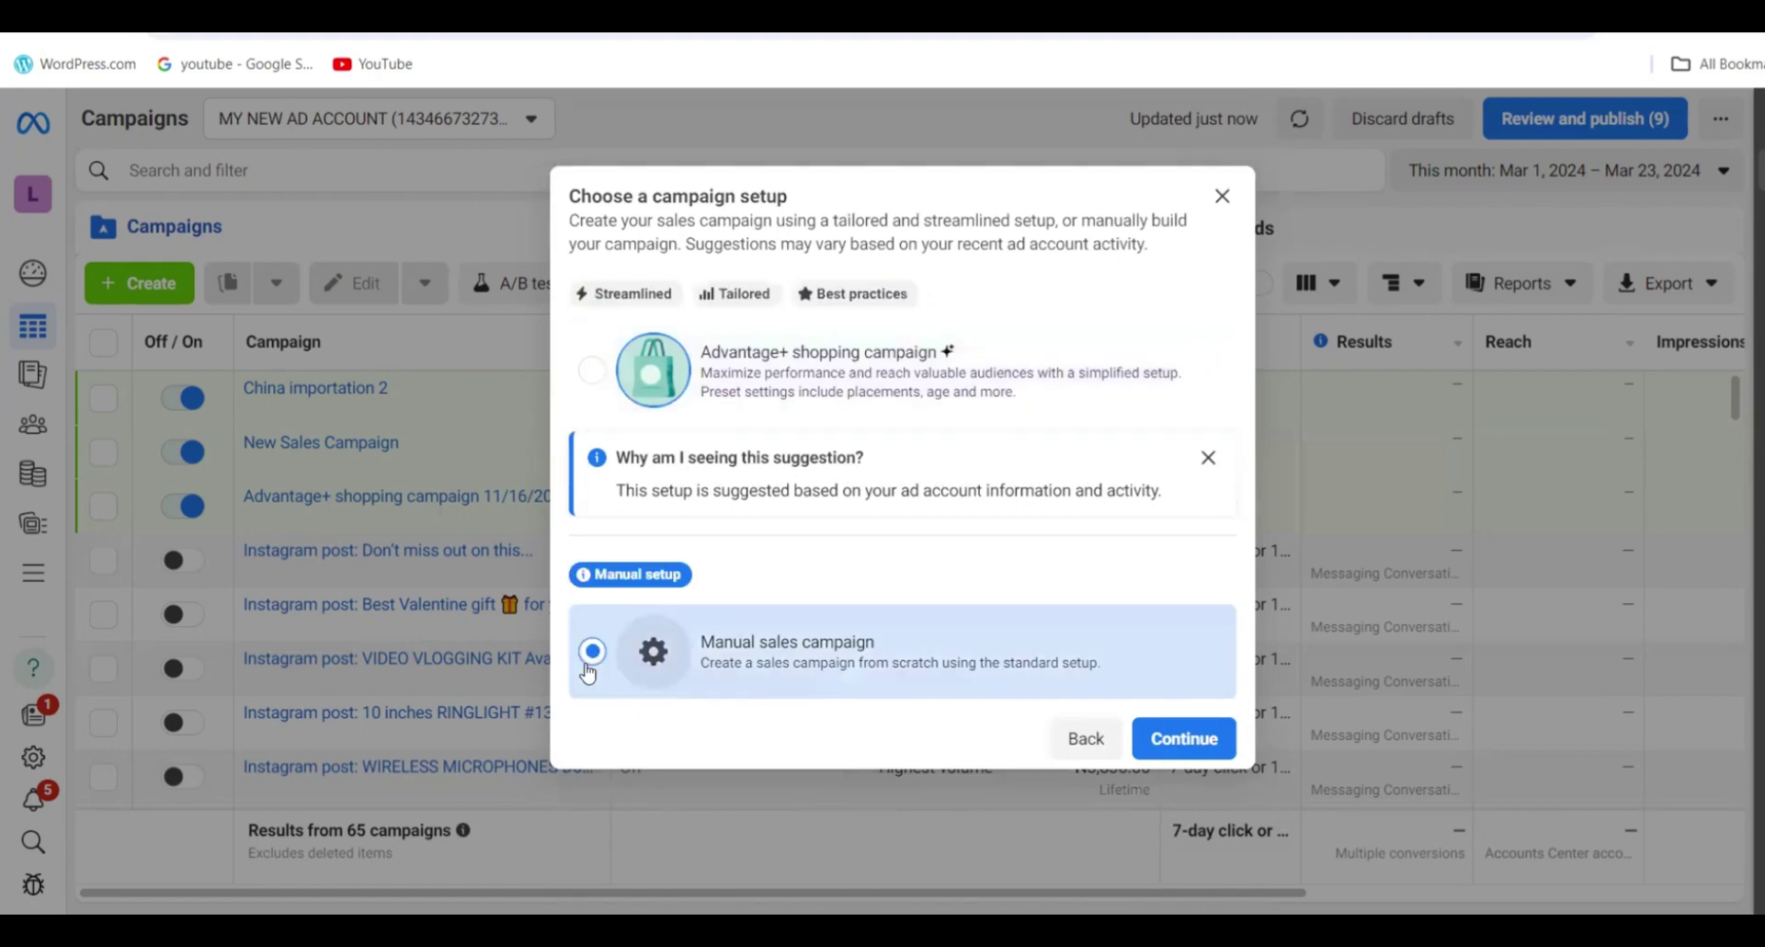
{"action": "left_click", "coordinate": [1200, 736]}
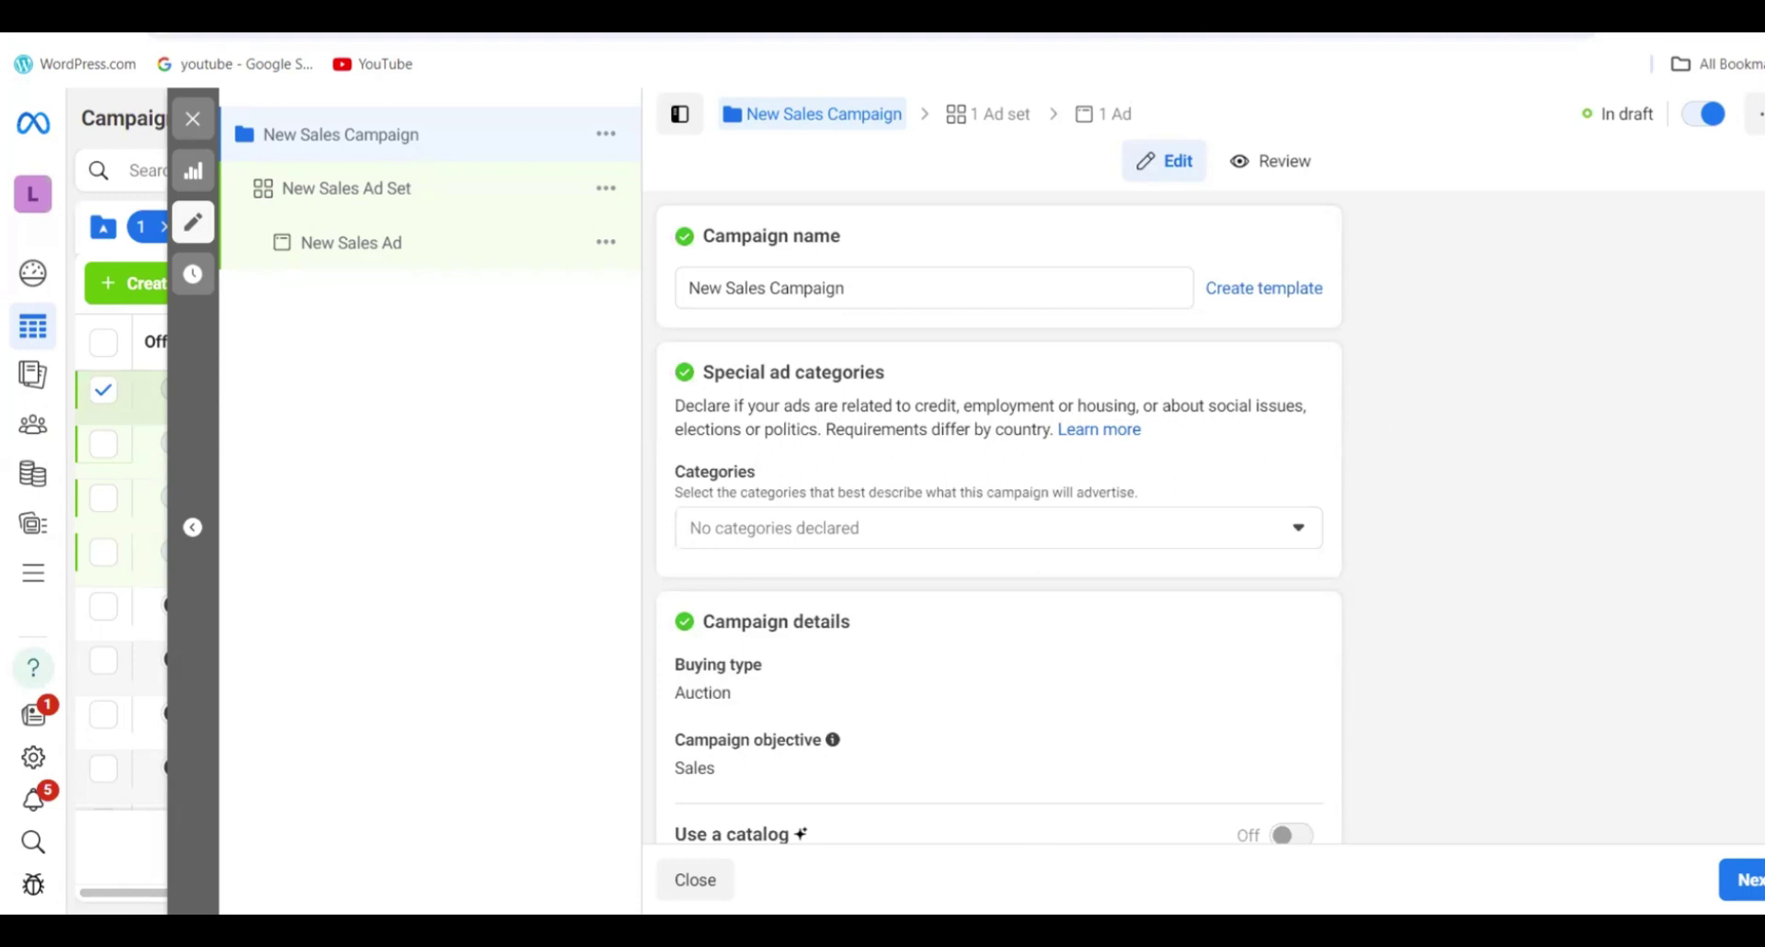
- Rename the new sales campaign as EXAMPLE
{"action": "scroll", "coordinate": [999, 524], "scroll_direction": "down", "scroll_amount": 2}
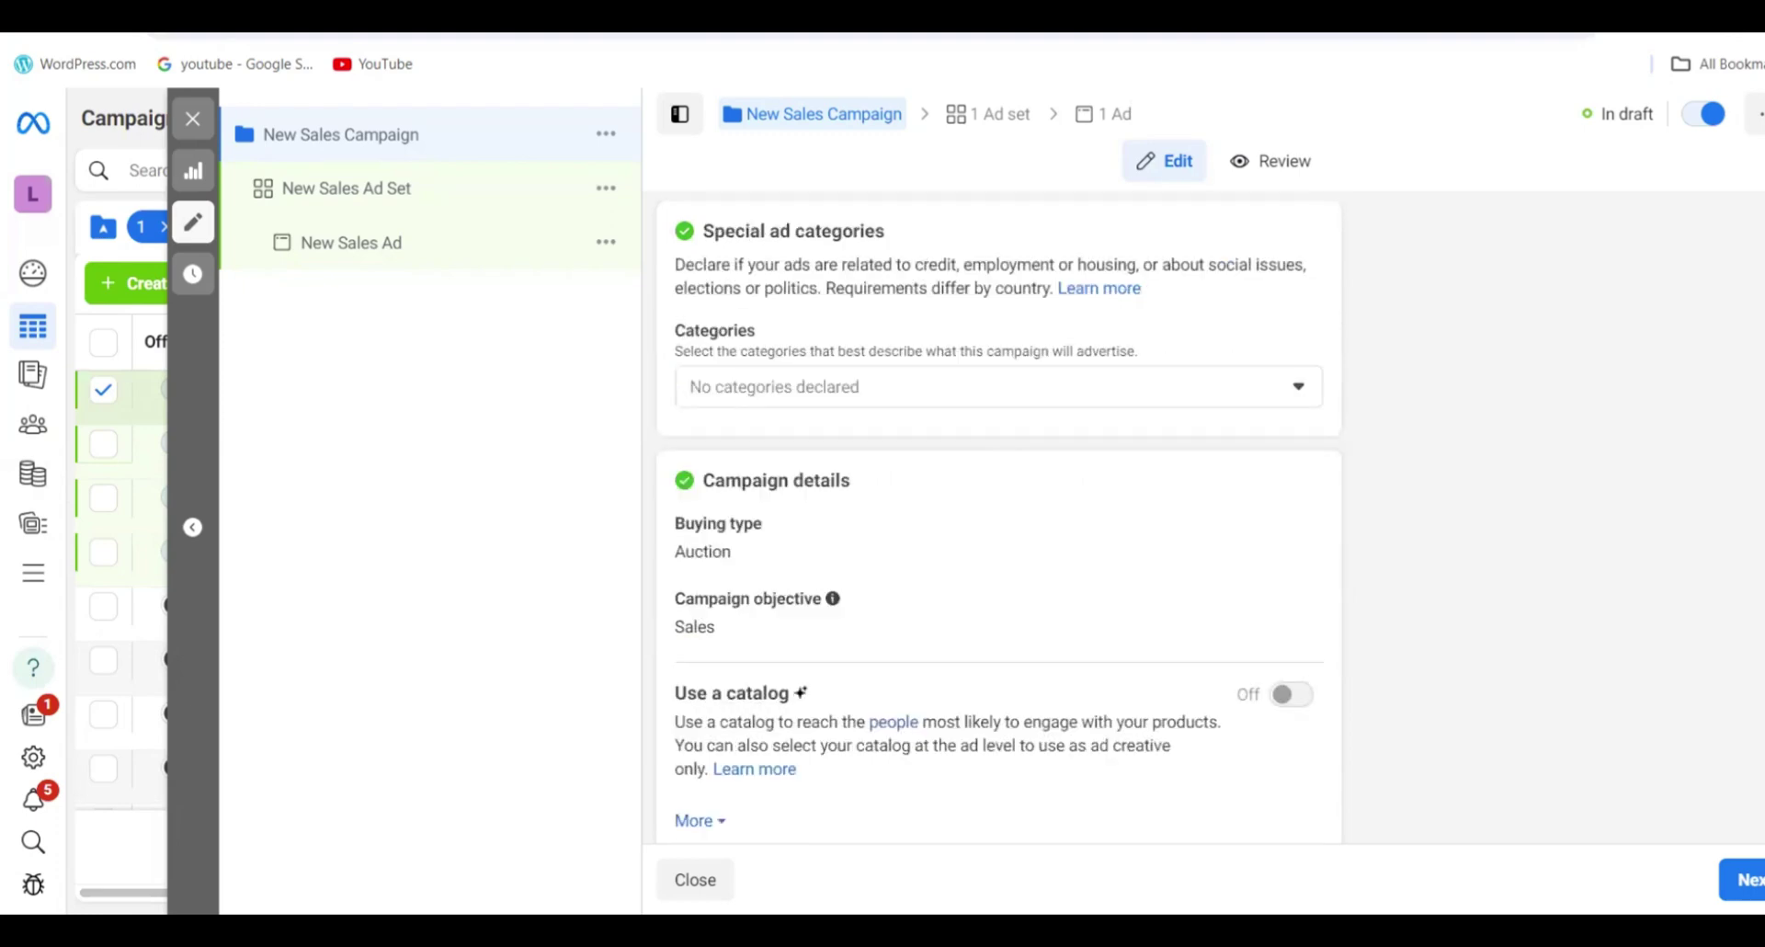
{"action": "scroll", "coordinate": [999, 524], "scroll_direction": "down", "scroll_amount": 2}
{"action": "scroll", "coordinate": [1759, 544], "scroll_direction": "down", "scroll_amount": 2}
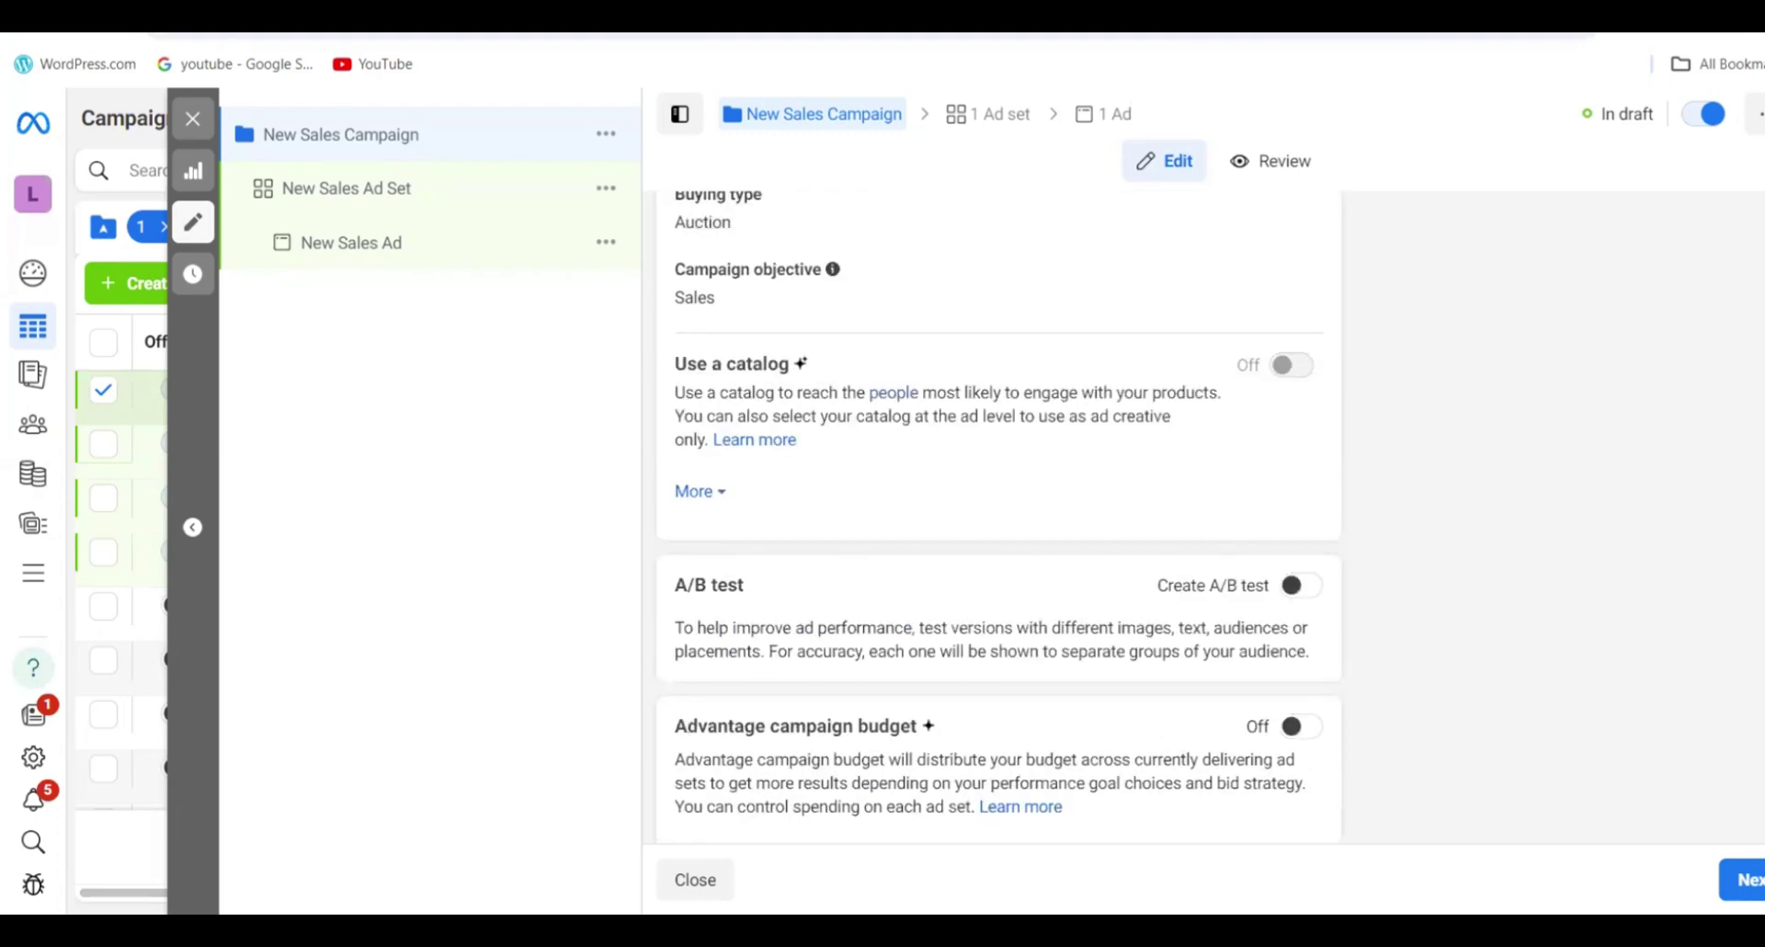
{"action": "scroll", "coordinate": [1759, 544], "scroll_direction": "up", "scroll_amount": 5}
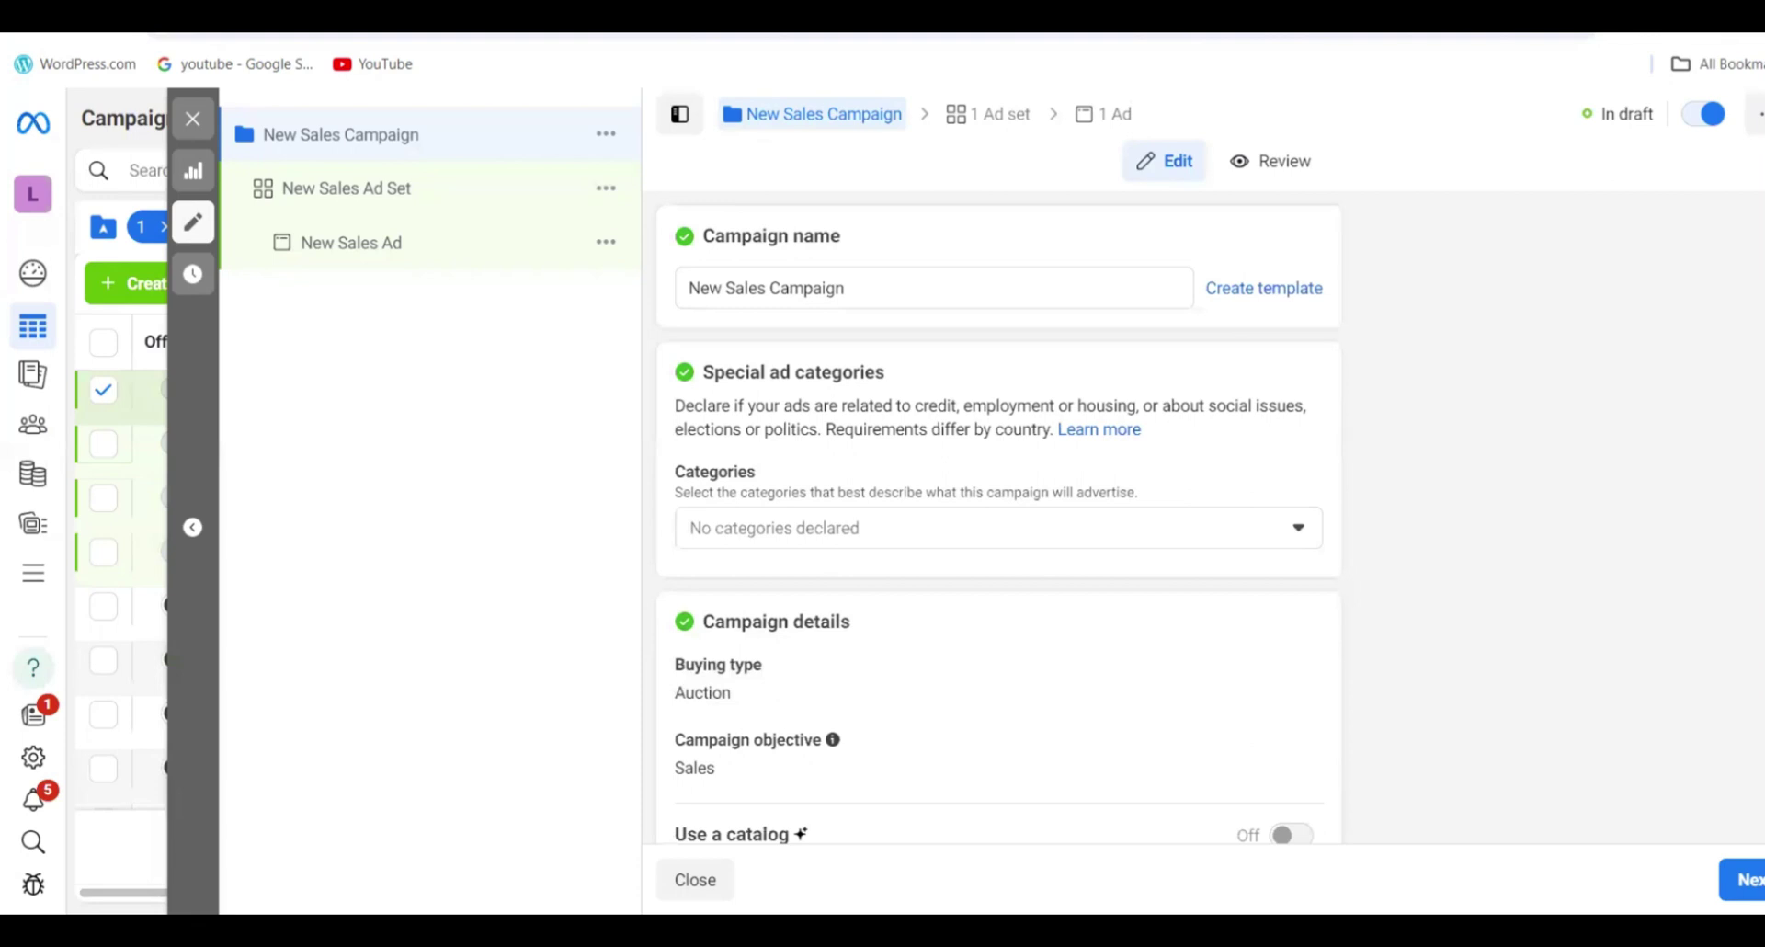
{"action": "left_click", "coordinate": [1041, 293]}
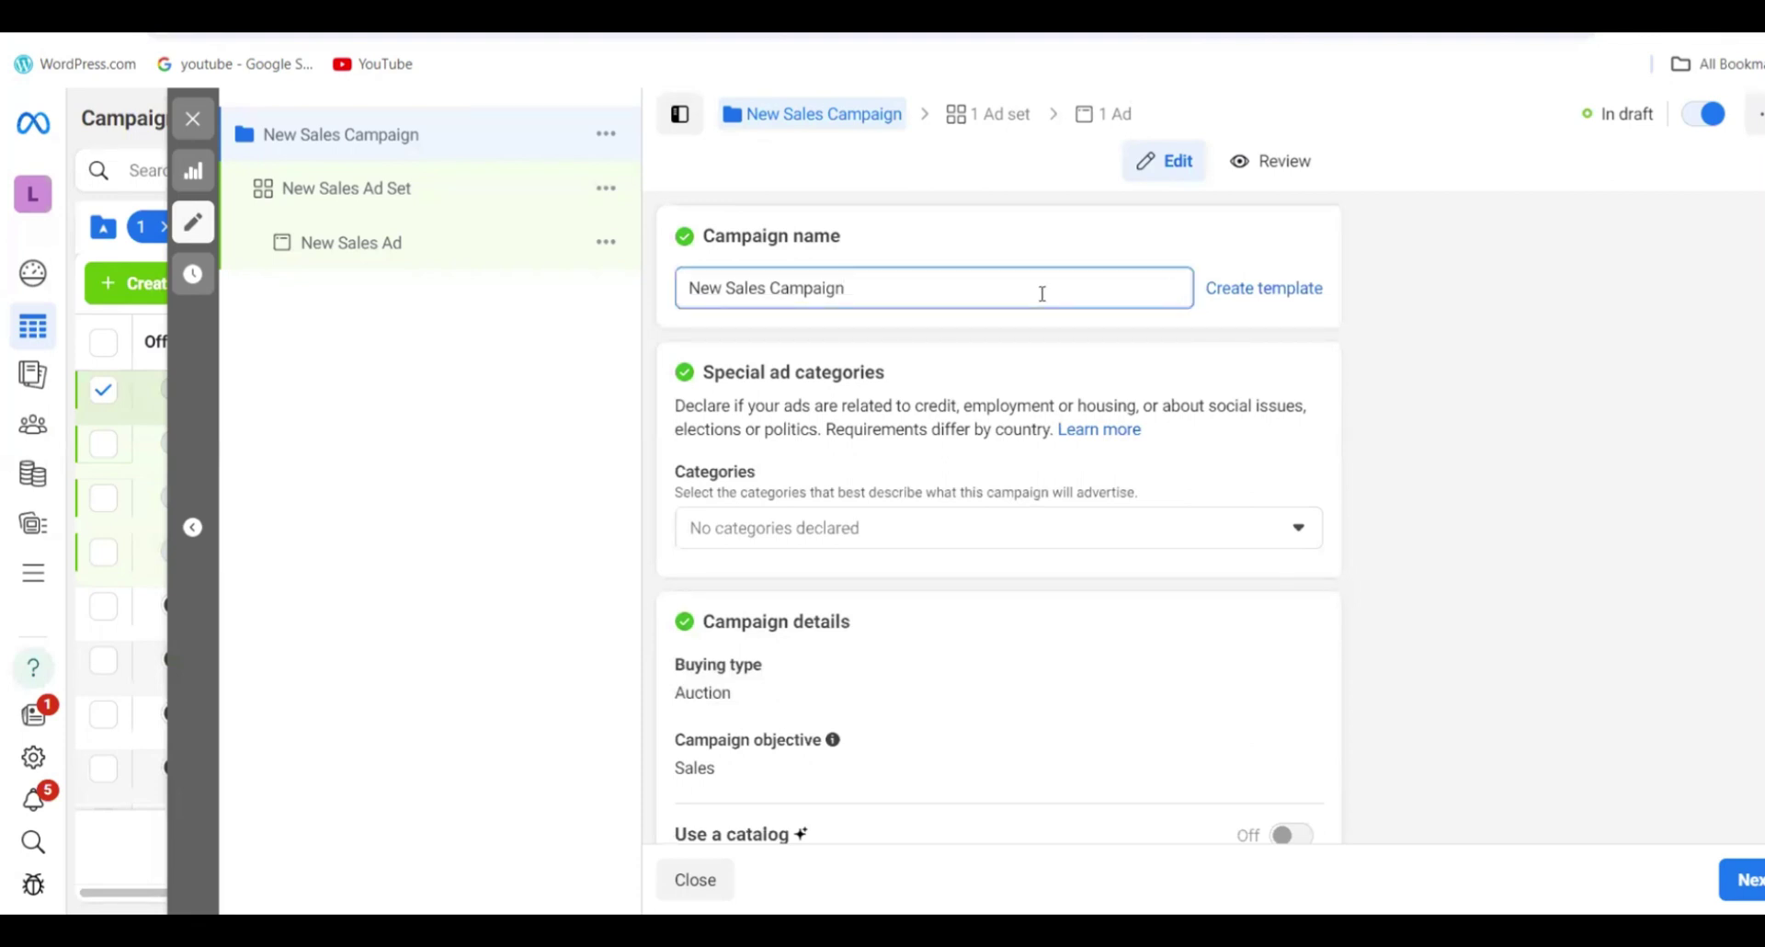
{"action": "key", "text": "BackSpace"}
{"action": "key", "text": "BackSpace"}
{"action": "key", "text": "BackSpace"}
{"action": "key", "text": "BackSpace"}
{"action": "key", "text": "BackSpace"}
{"action": "key", "text": "BackSpace"}
{"action": "key", "text": "BackSpace"}
{"action": "key", "text": "BackSpace"}
{"action": "key", "text": "BackSpace"}
{"action": "key", "text": "BackSpace"}
{"action": "key", "text": "BackSpace"}
{"action": "key", "text": "BackSpace"}
{"action": "key", "text": "BackSpace"}
{"action": "key", "text": "BackSpace"}
{"action": "key", "text": "BackSpace"}
{"action": "key", "text": "BackSpace"}
{"action": "key", "text": "BackSpace"}
{"action": "key", "text": "BackSpace"}
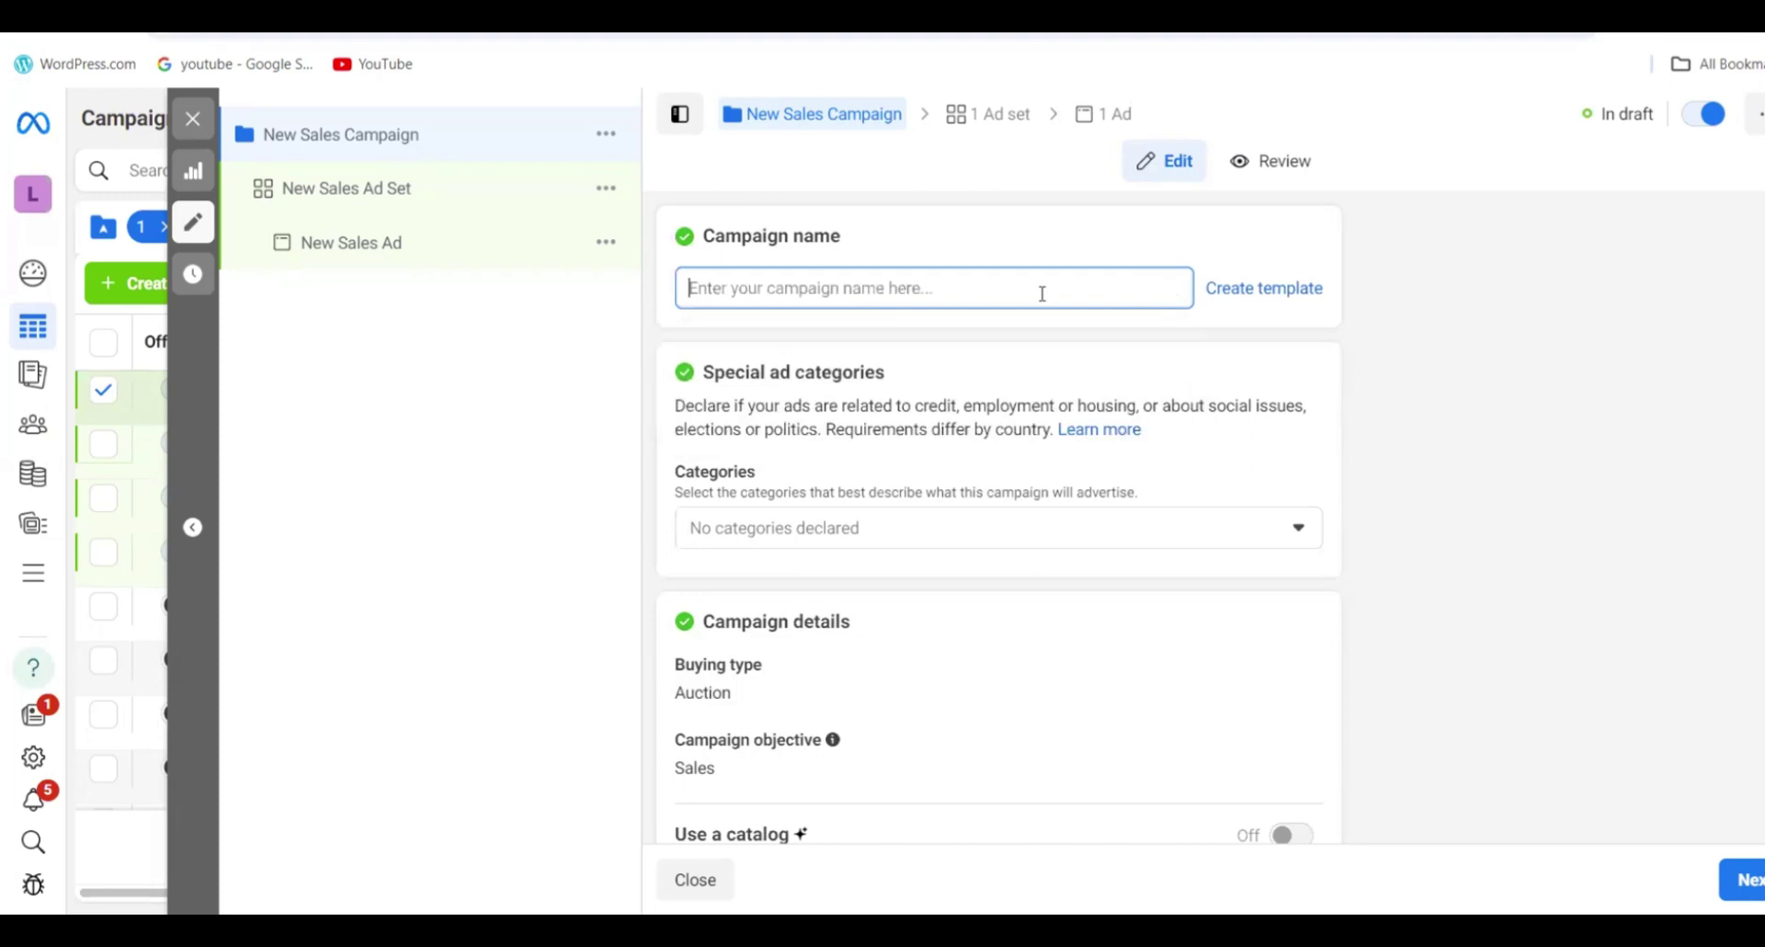
{"action": "type", "text": "EXAM"}
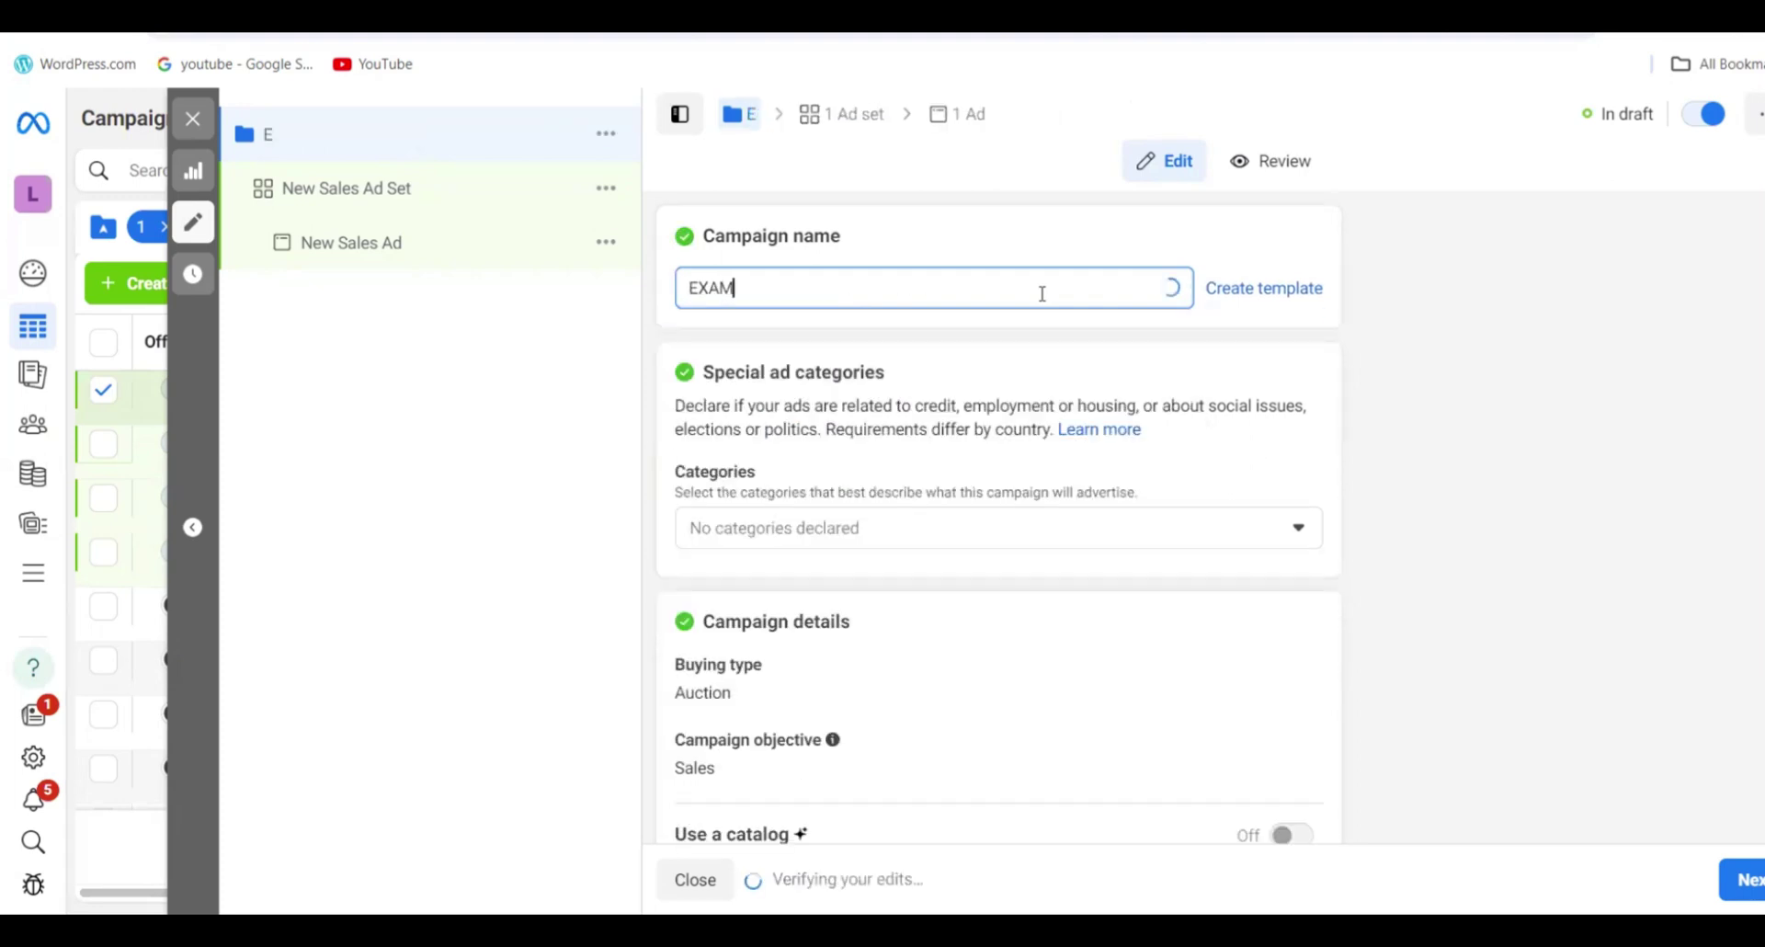
{"action": "type", "text": "PLE"}
{"action": "left_click", "coordinate": [1437, 317]}
- Examine the special ad category choices and the remaining campaign settings, including catalog, A/B test and Advantage campaign budget
{"action": "scroll", "coordinate": [999, 524], "scroll_direction": "down", "scroll_amount": 1}
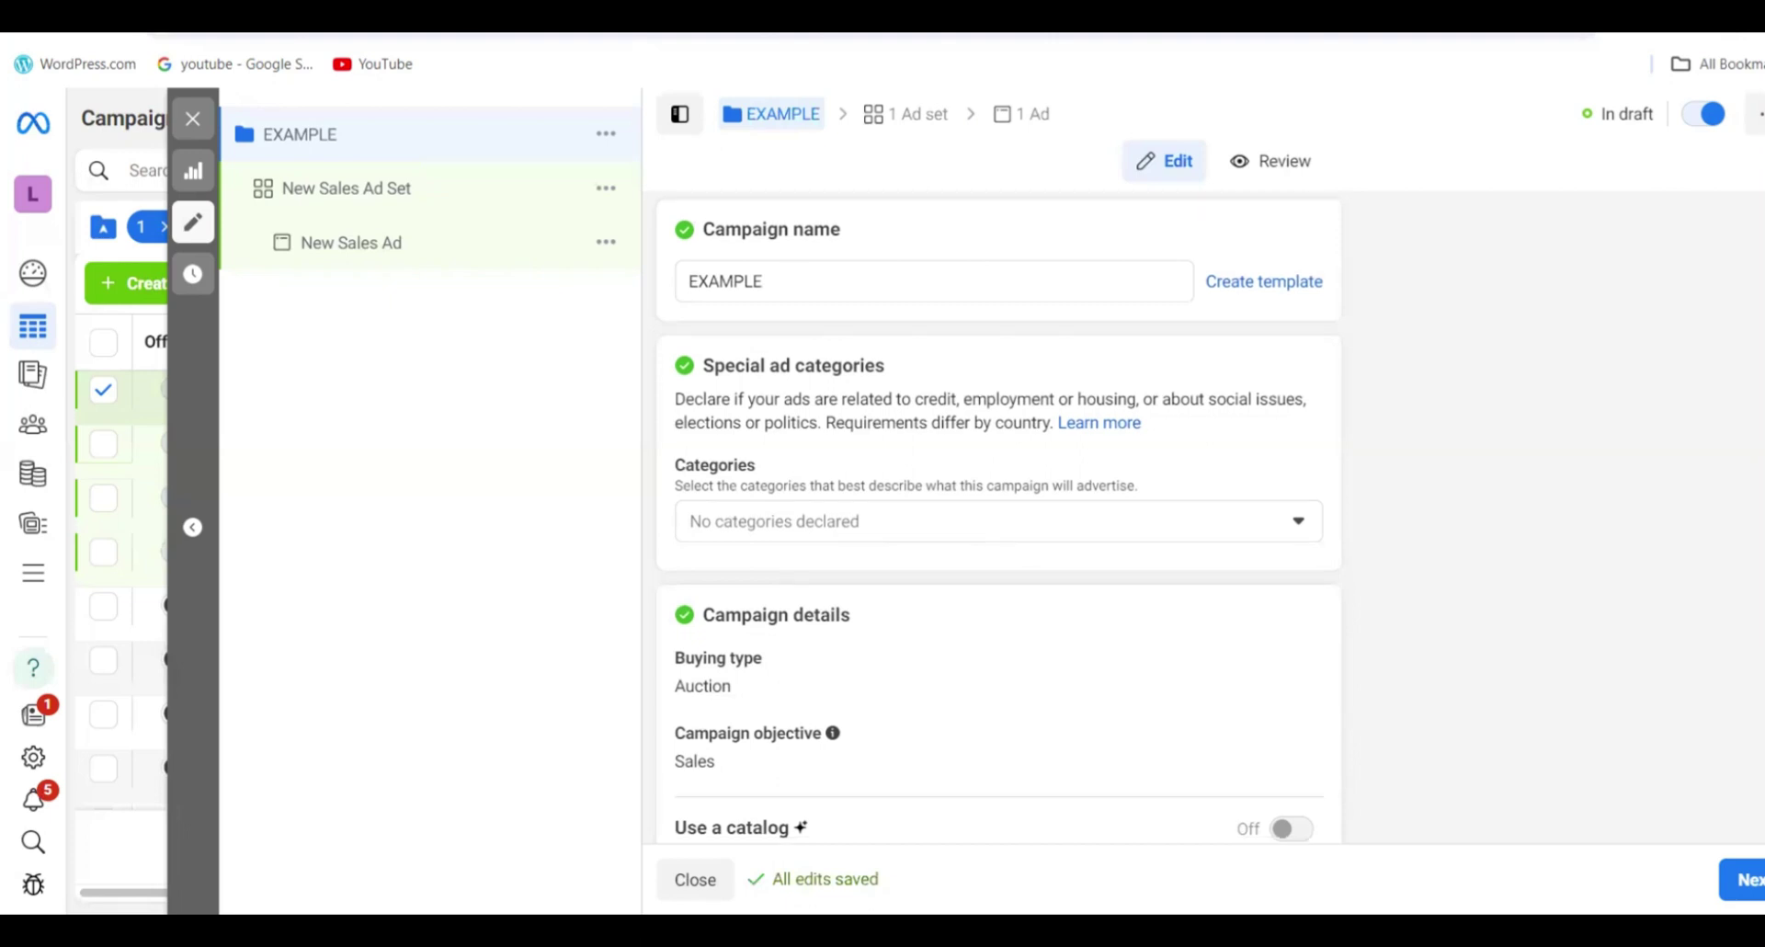
{"action": "scroll", "coordinate": [998, 524], "scroll_direction": "down", "scroll_amount": 1}
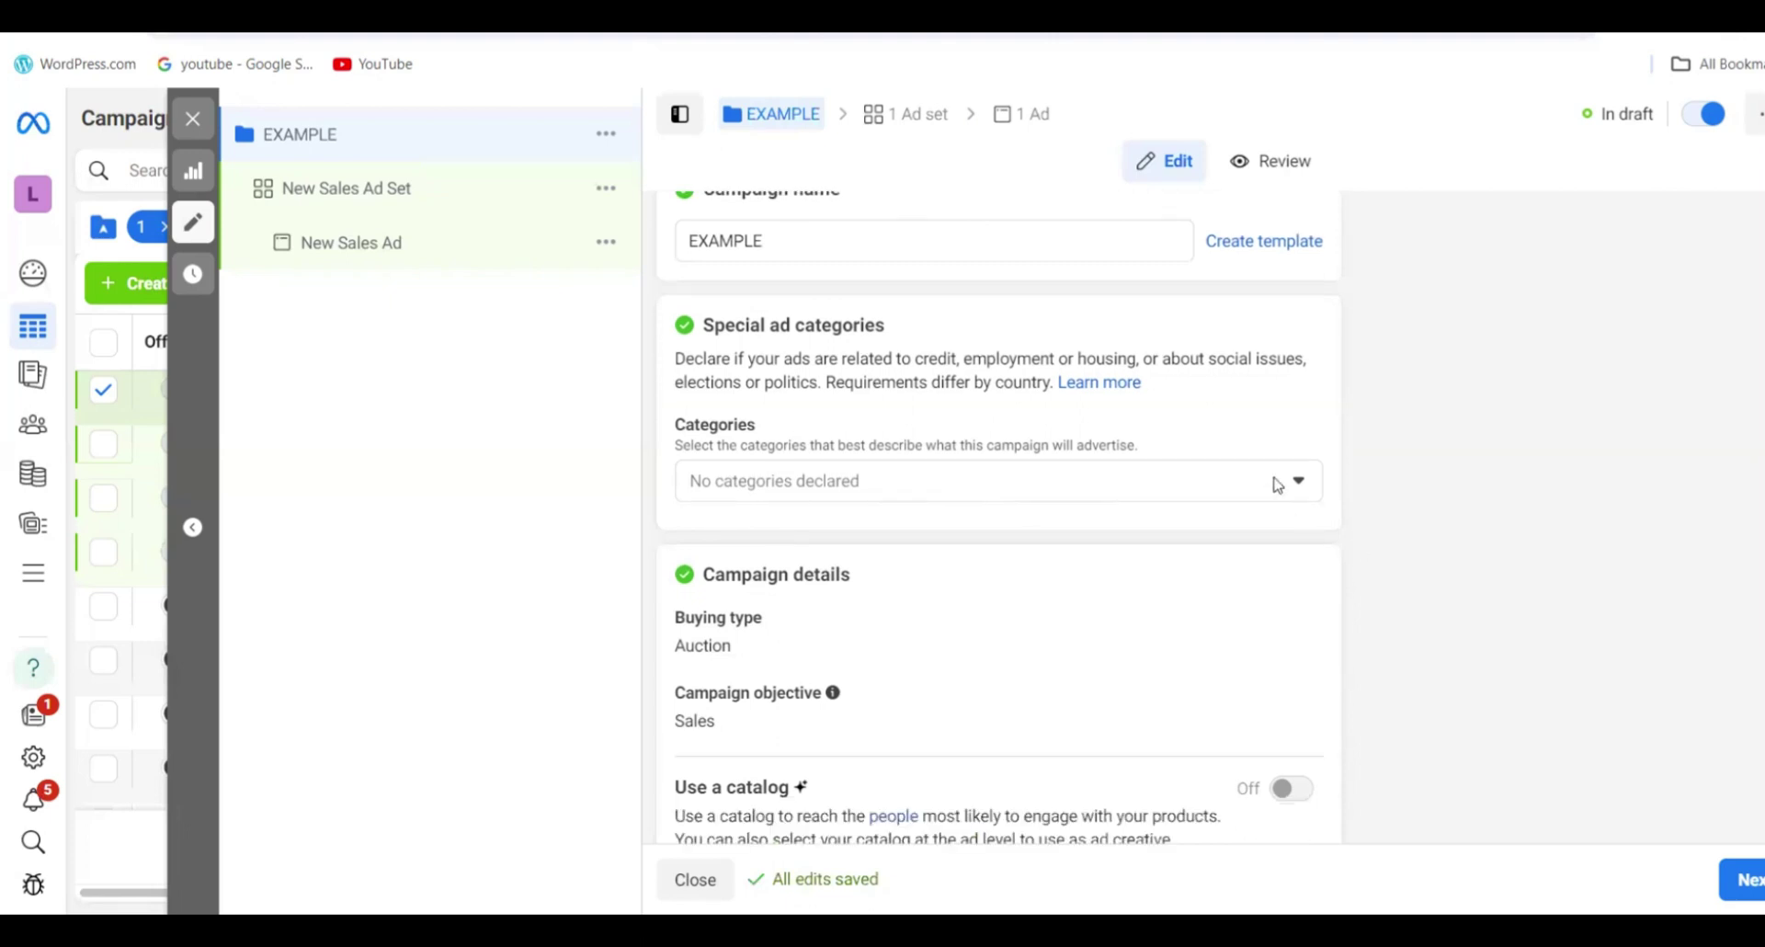
{"action": "left_click", "coordinate": [1277, 484]}
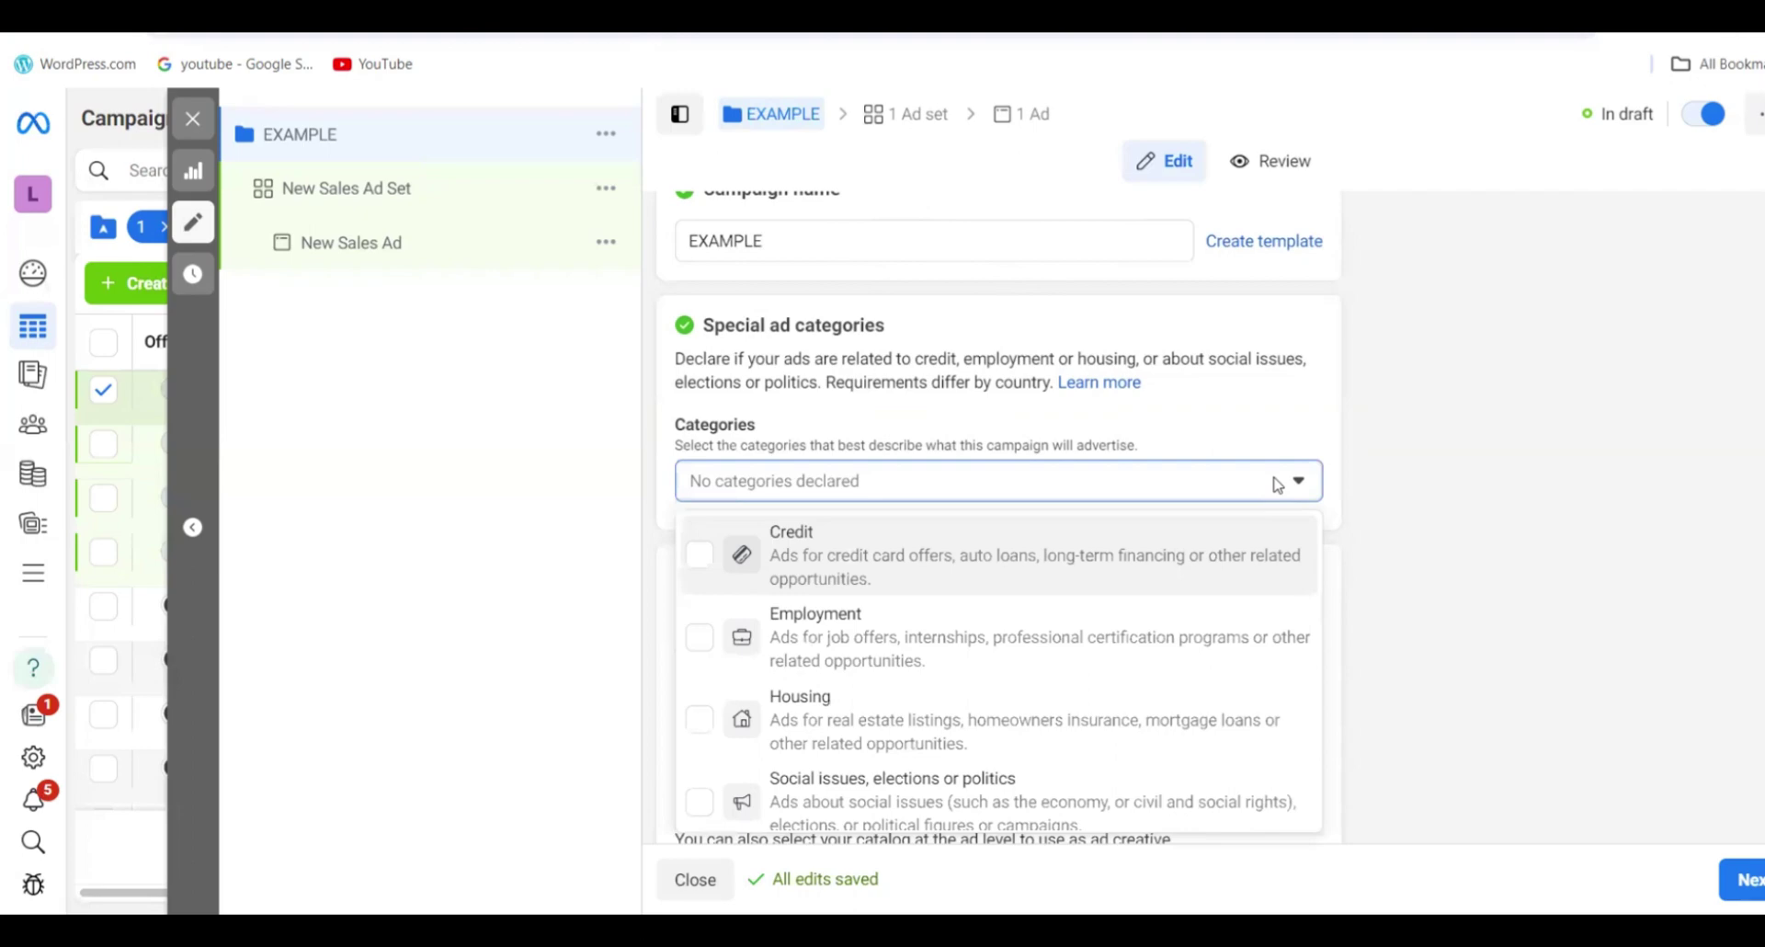
{"action": "left_click", "coordinate": [1277, 485]}
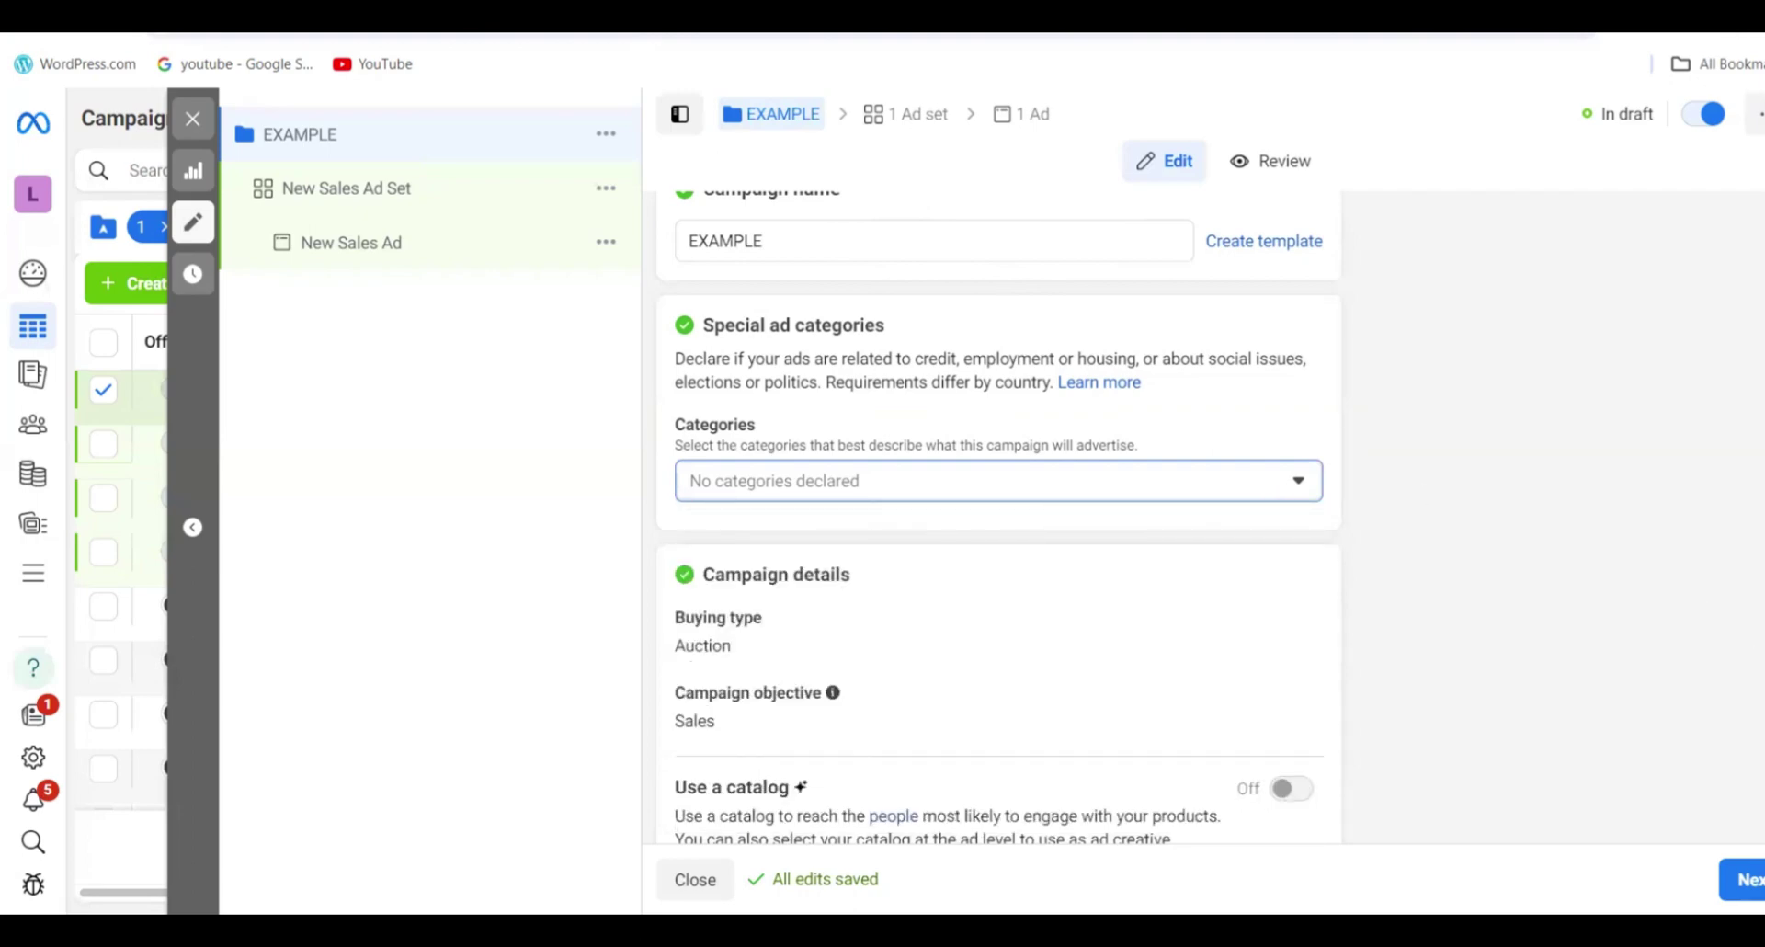
{"action": "scroll", "coordinate": [998, 517], "scroll_direction": "down", "scroll_amount": 2}
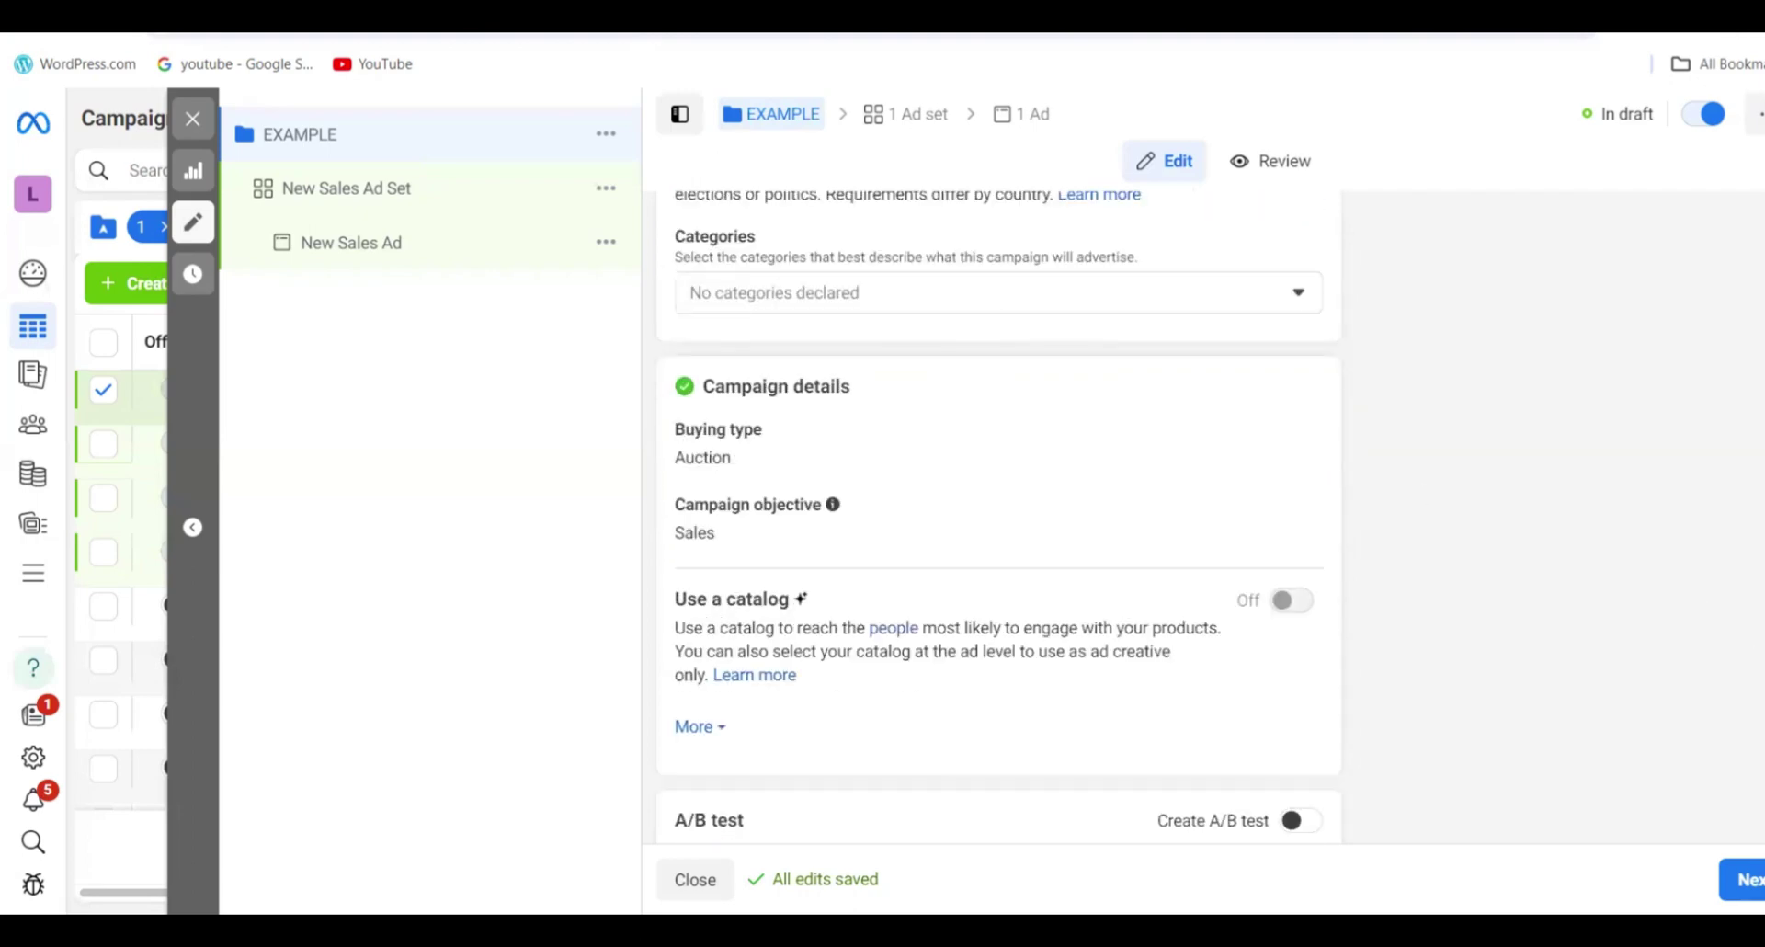
{"action": "scroll", "coordinate": [999, 517], "scroll_direction": "down", "scroll_amount": 2}
{"action": "scroll", "coordinate": [999, 517], "scroll_direction": "down", "scroll_amount": 1}
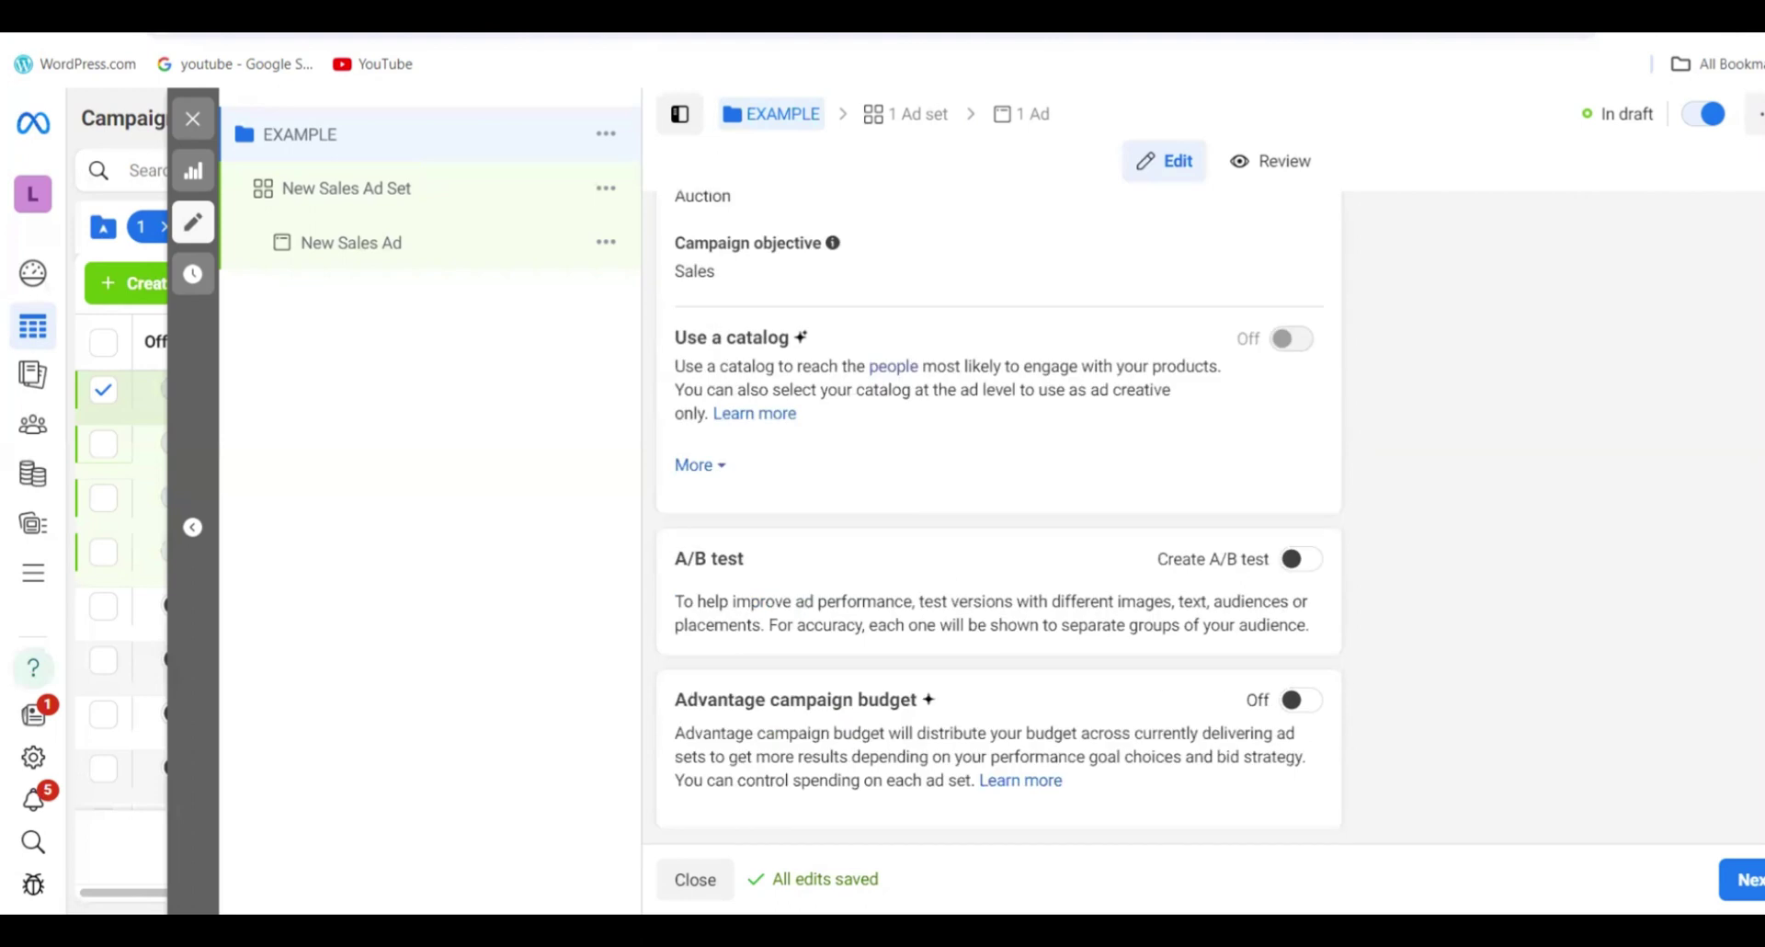
- Continue to the ad set settings and choose Messaging apps as the conversion location
{"action": "left_click", "coordinate": [1756, 881]}
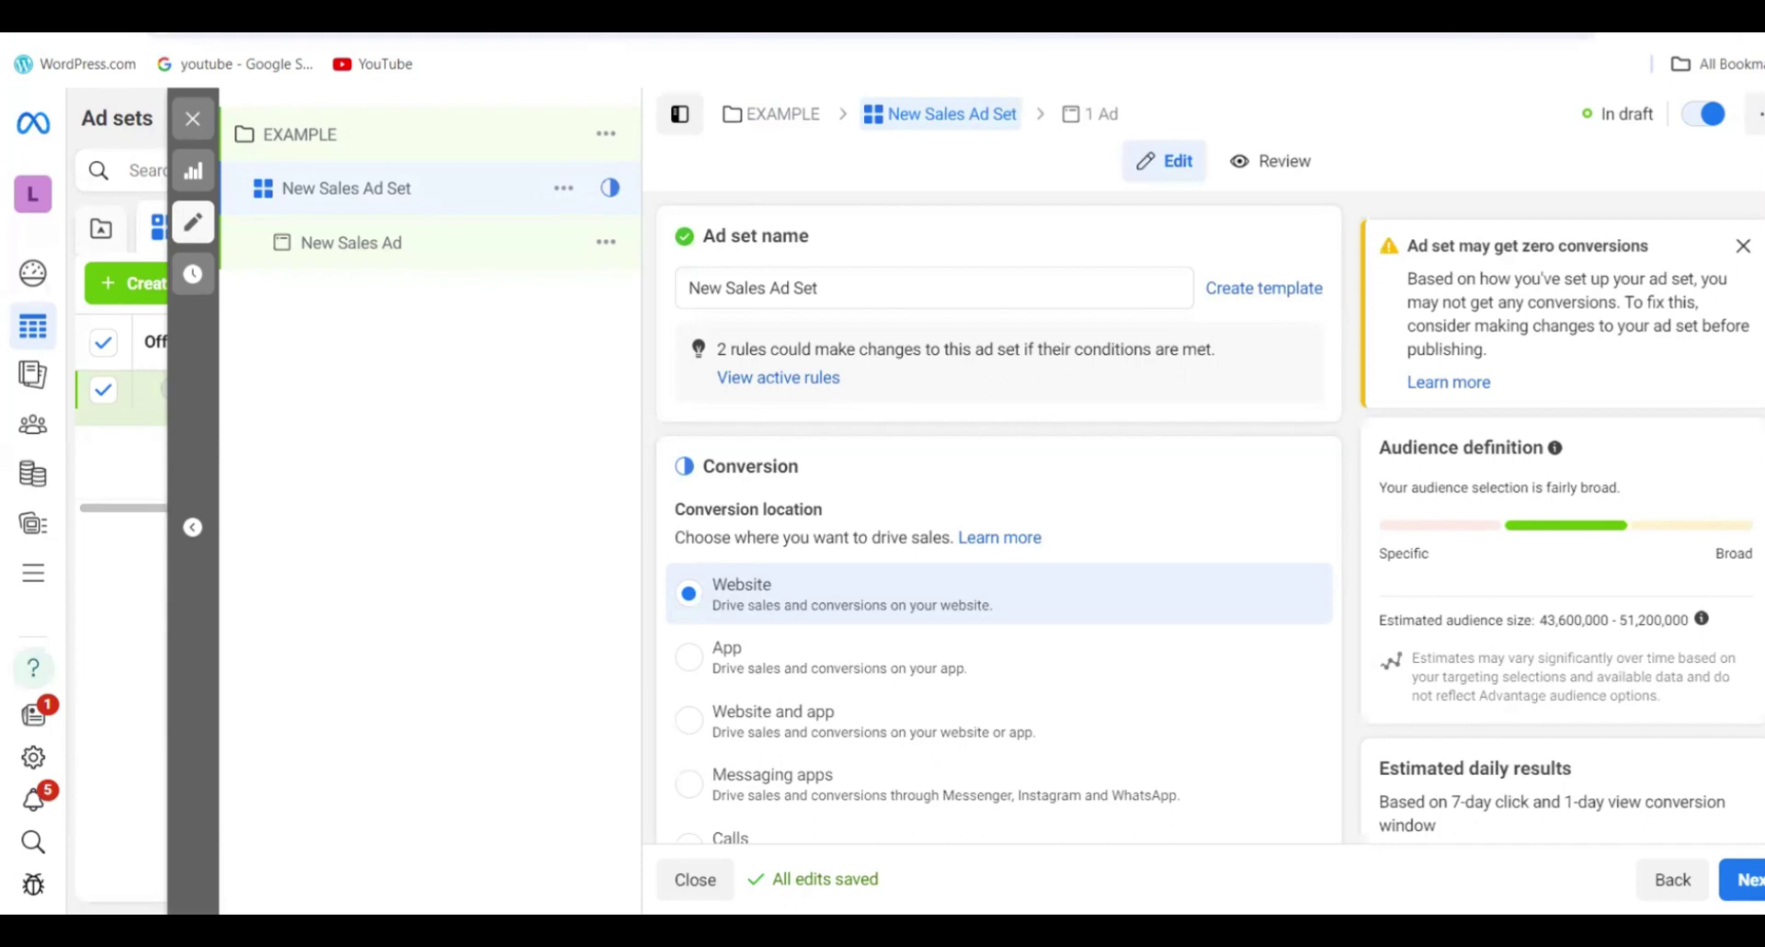
{"action": "scroll", "coordinate": [999, 551], "scroll_direction": "down", "scroll_amount": 2}
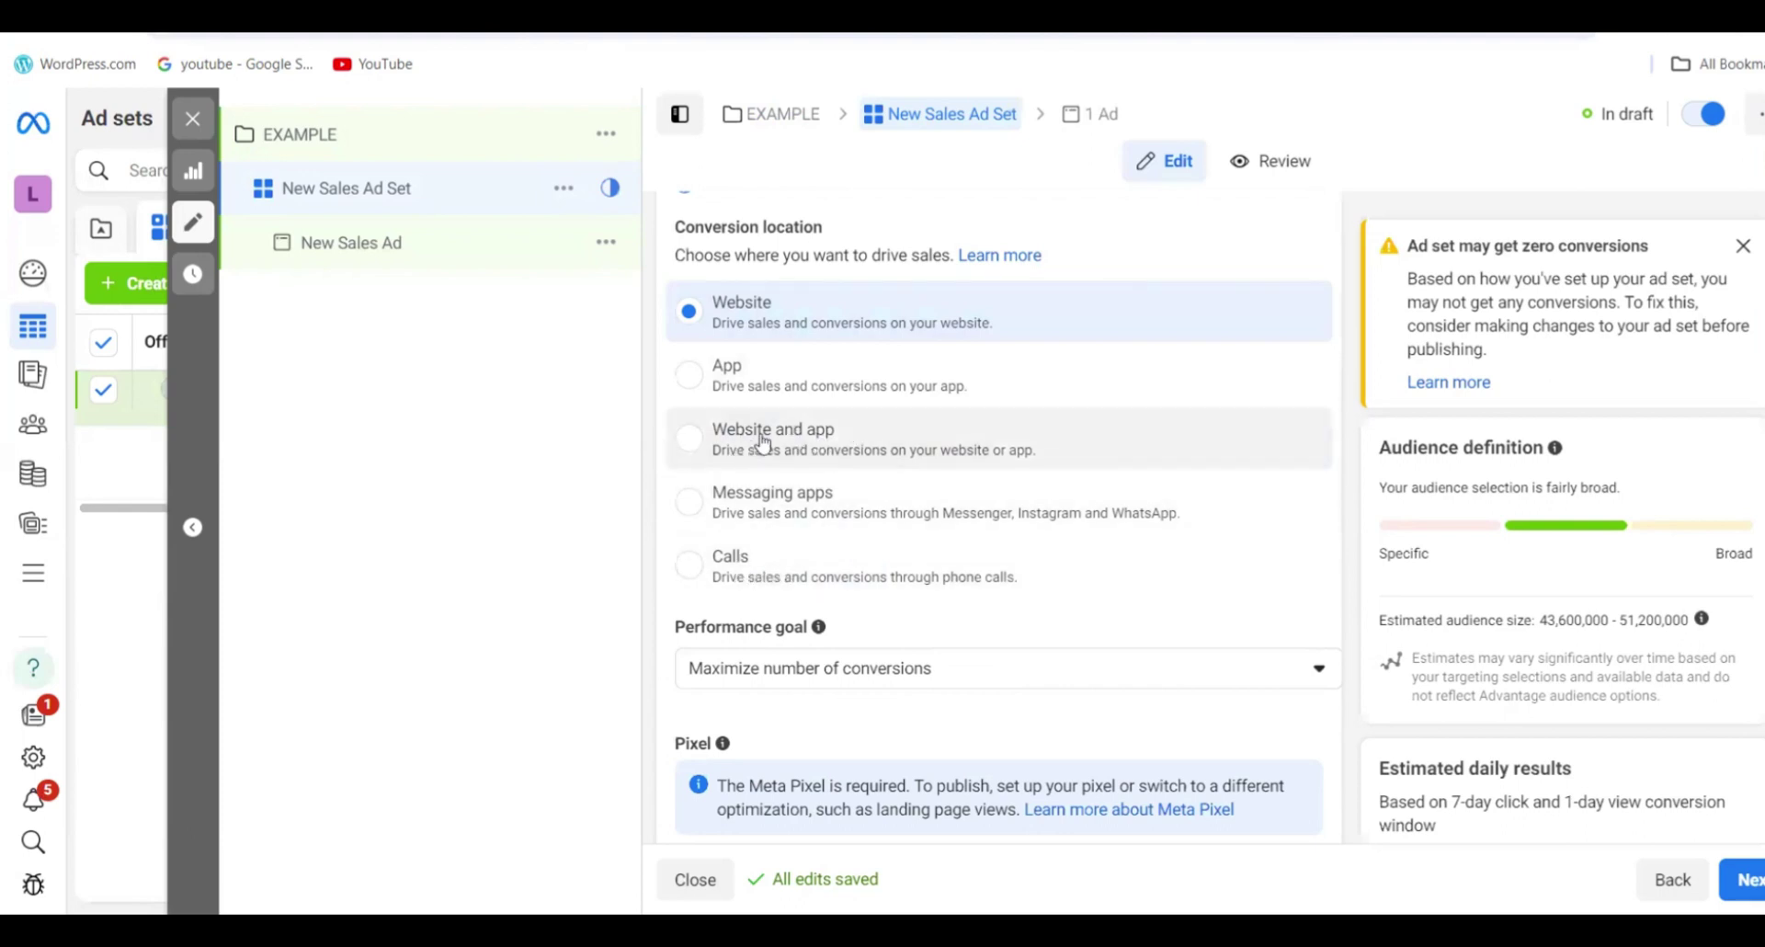
{"action": "left_click", "coordinate": [691, 502]}
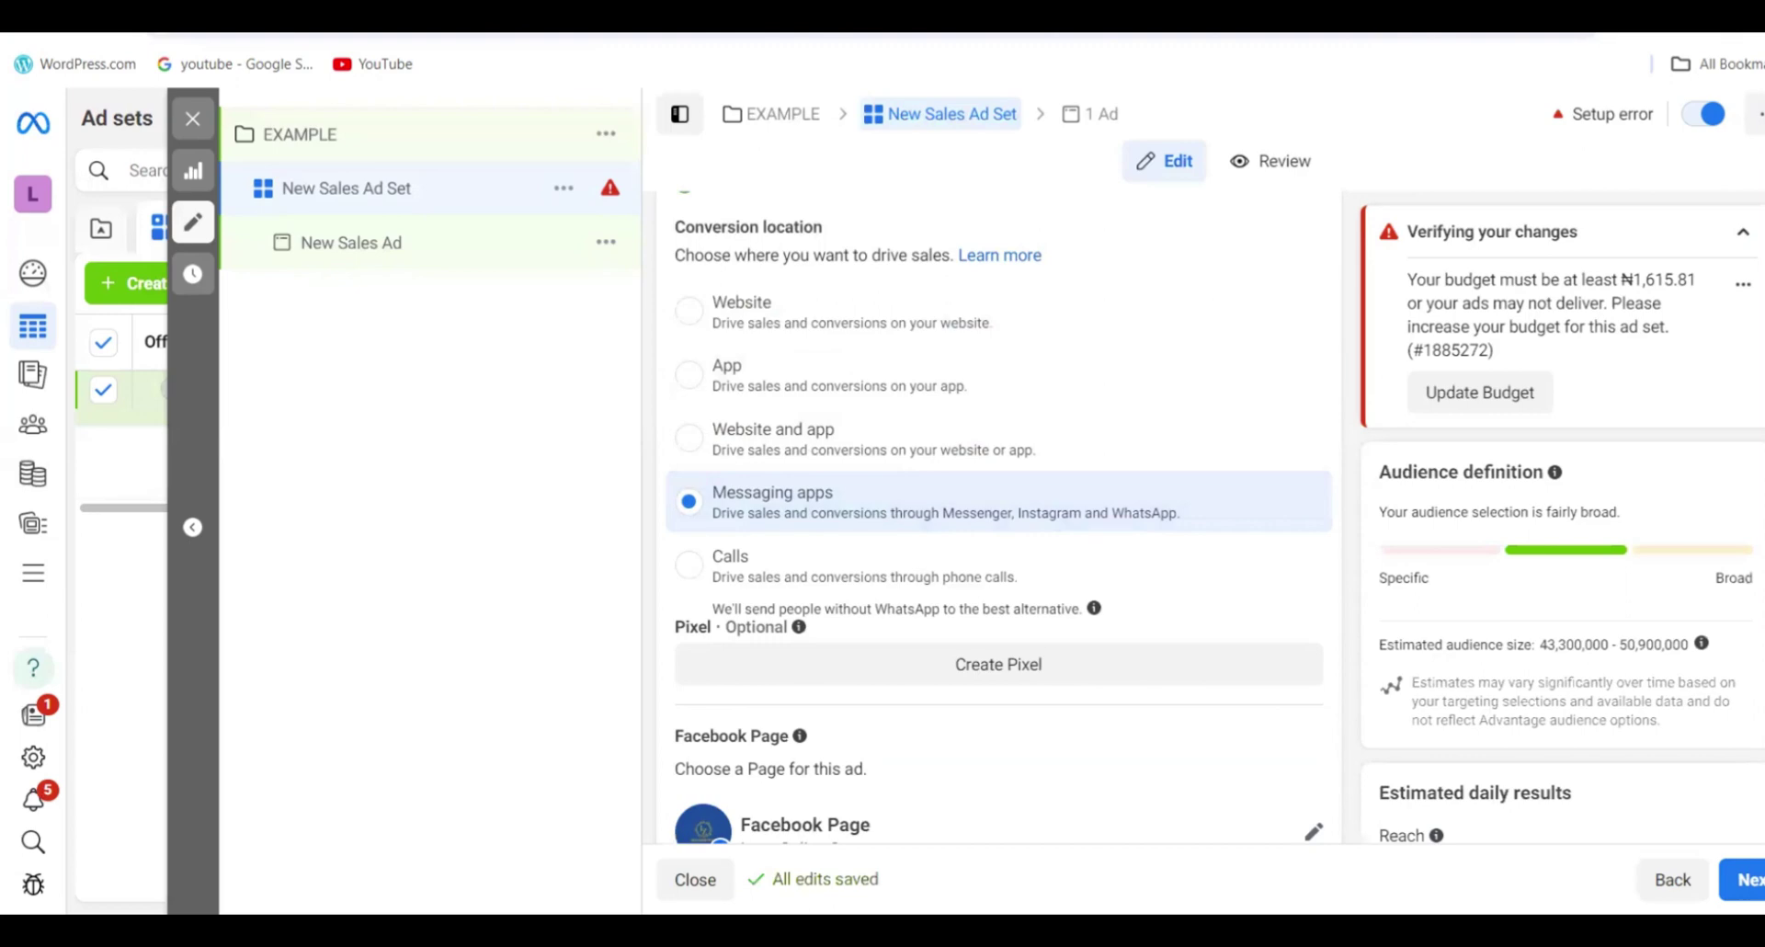
- Set the ad set's daily budget to ₦2,000
{"action": "scroll", "coordinate": [999, 519], "scroll_direction": "down", "scroll_amount": 4}
{"action": "scroll", "coordinate": [998, 520], "scroll_direction": "down", "scroll_amount": 2}
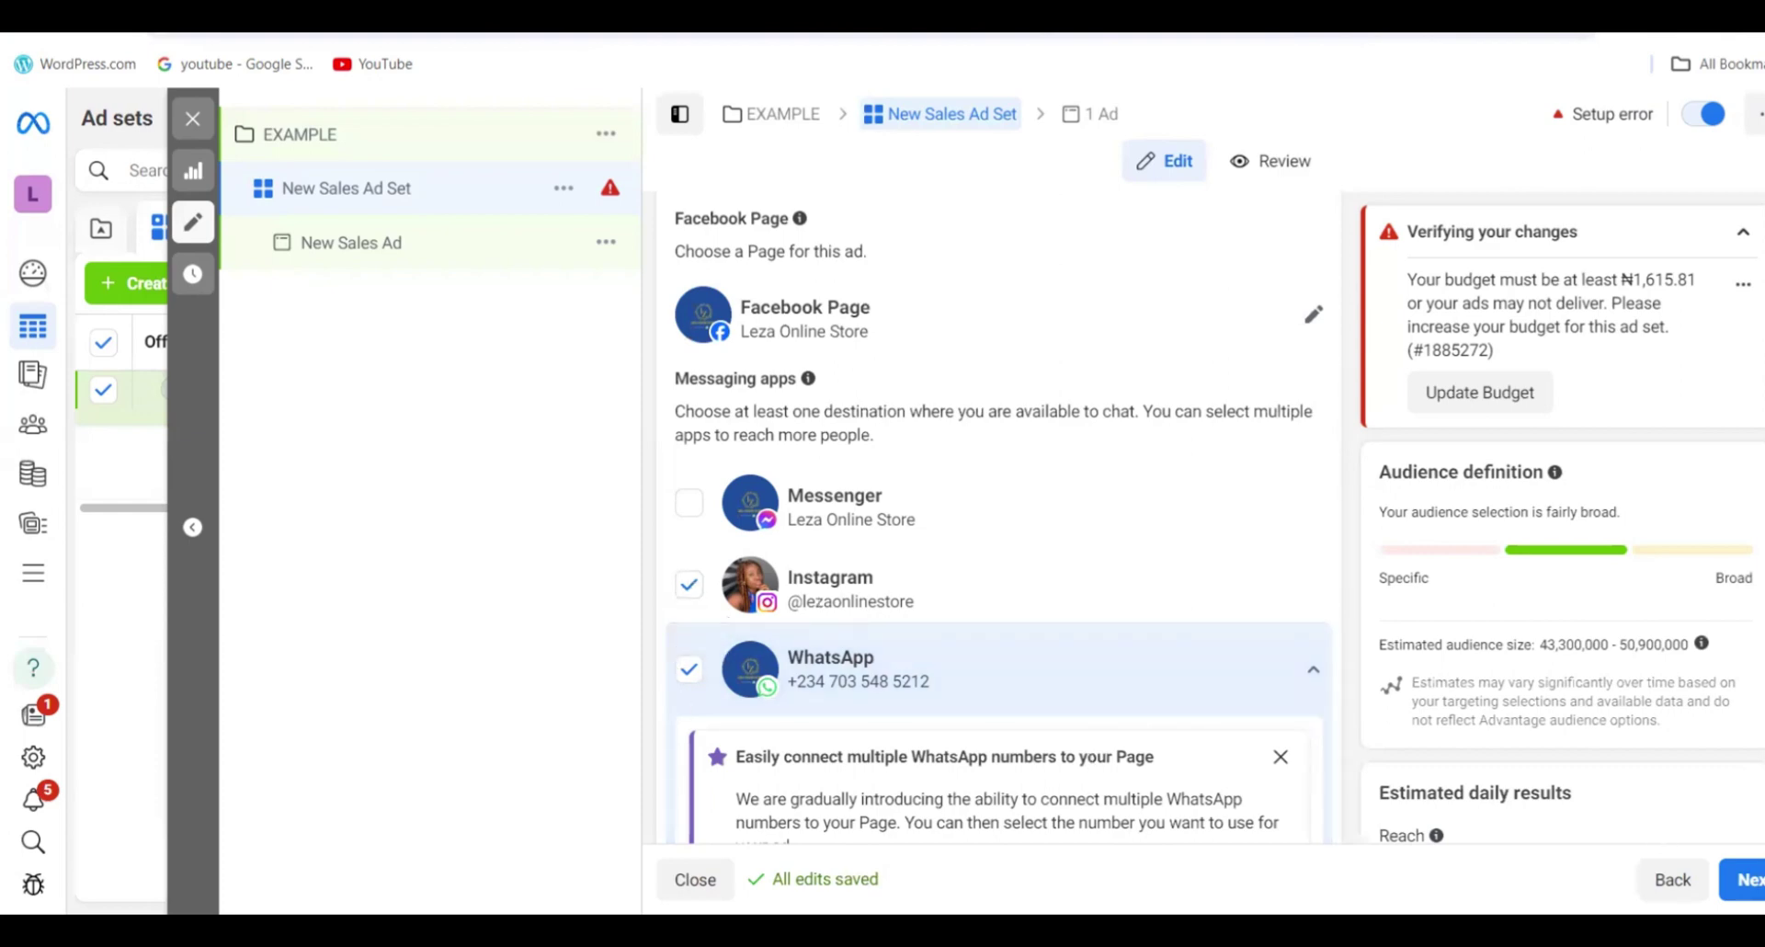
{"action": "scroll", "coordinate": [999, 623], "scroll_direction": "down", "scroll_amount": 2}
{"action": "scroll", "coordinate": [999, 515], "scroll_direction": "down", "scroll_amount": 5}
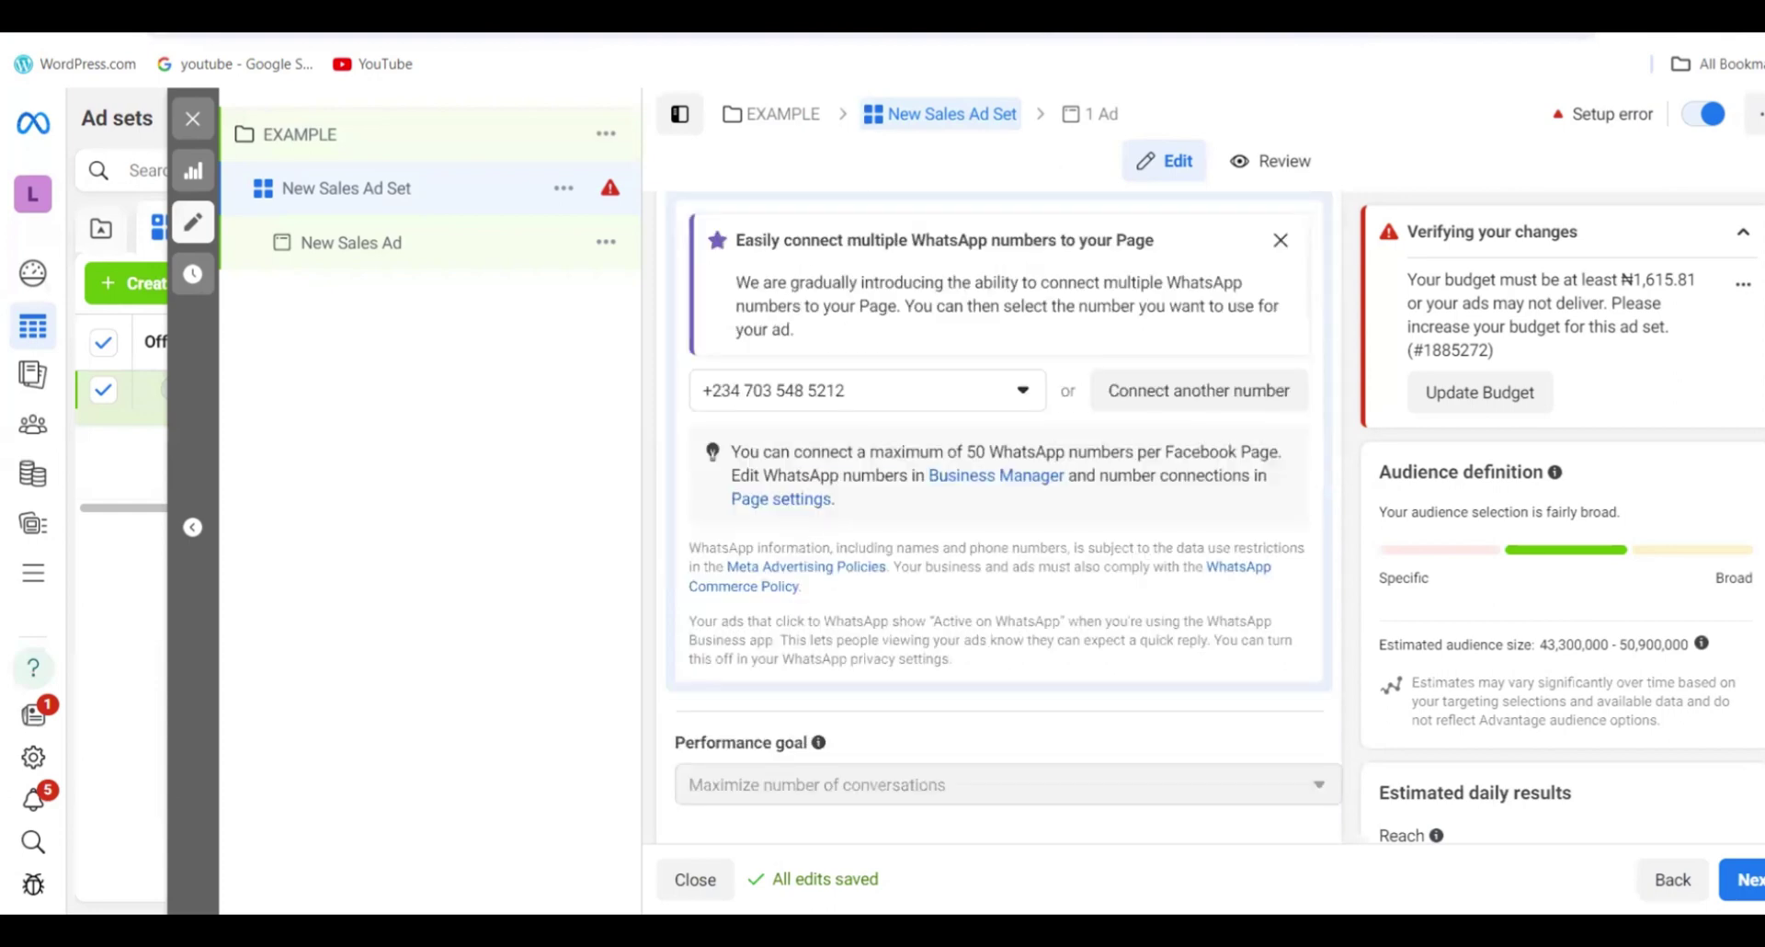
{"action": "scroll", "coordinate": [998, 515], "scroll_direction": "down", "scroll_amount": 4}
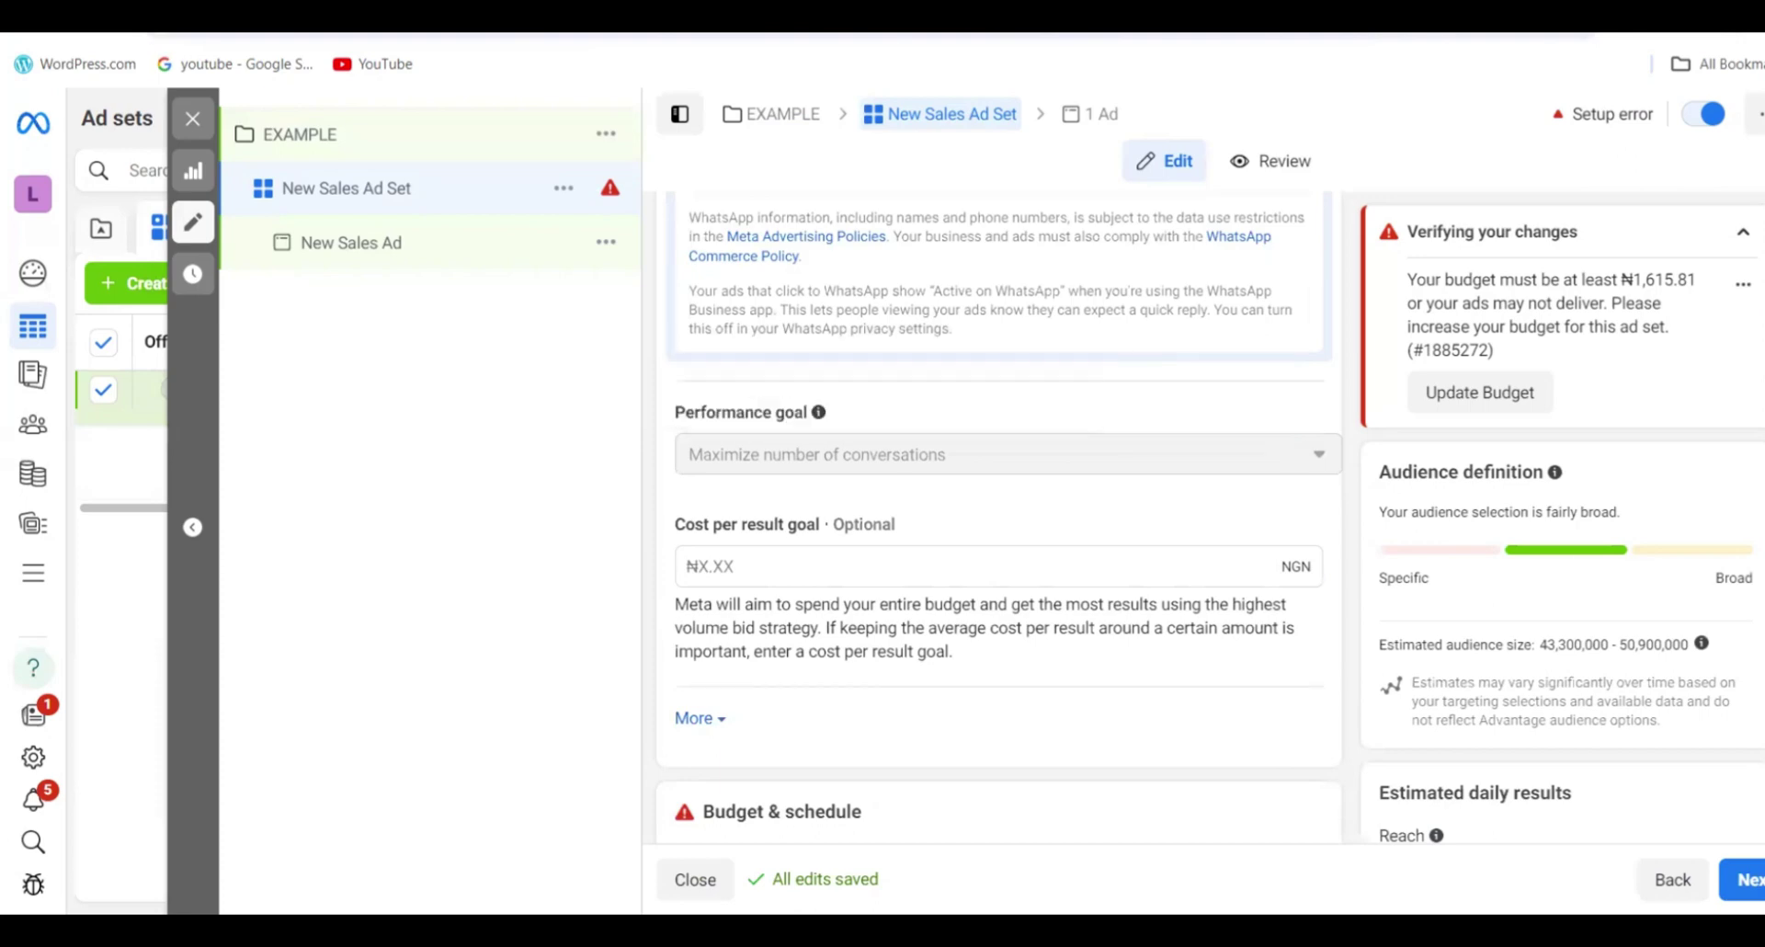
{"action": "scroll", "coordinate": [998, 515], "scroll_direction": "down", "scroll_amount": 1}
{"action": "scroll", "coordinate": [1001, 460], "scroll_direction": "down", "scroll_amount": 3}
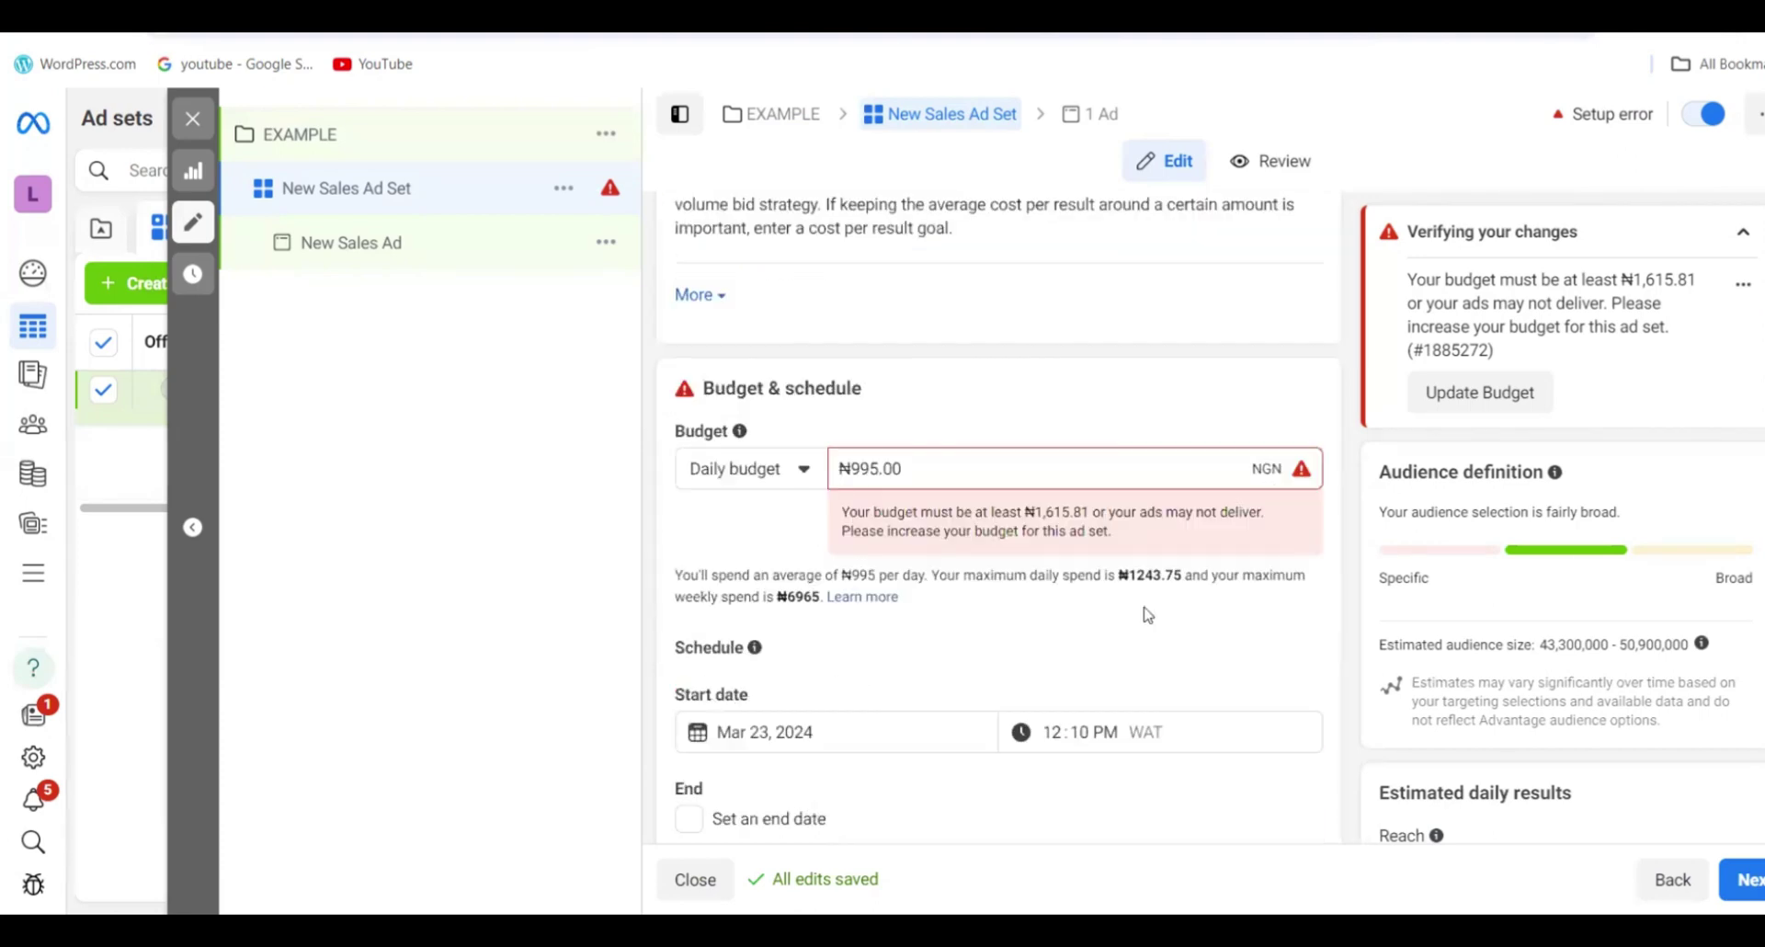
{"action": "left_click", "coordinate": [1002, 457]}
{"action": "key", "text": "ctrl+a"}
{"action": "key", "text": "BackSpace"}
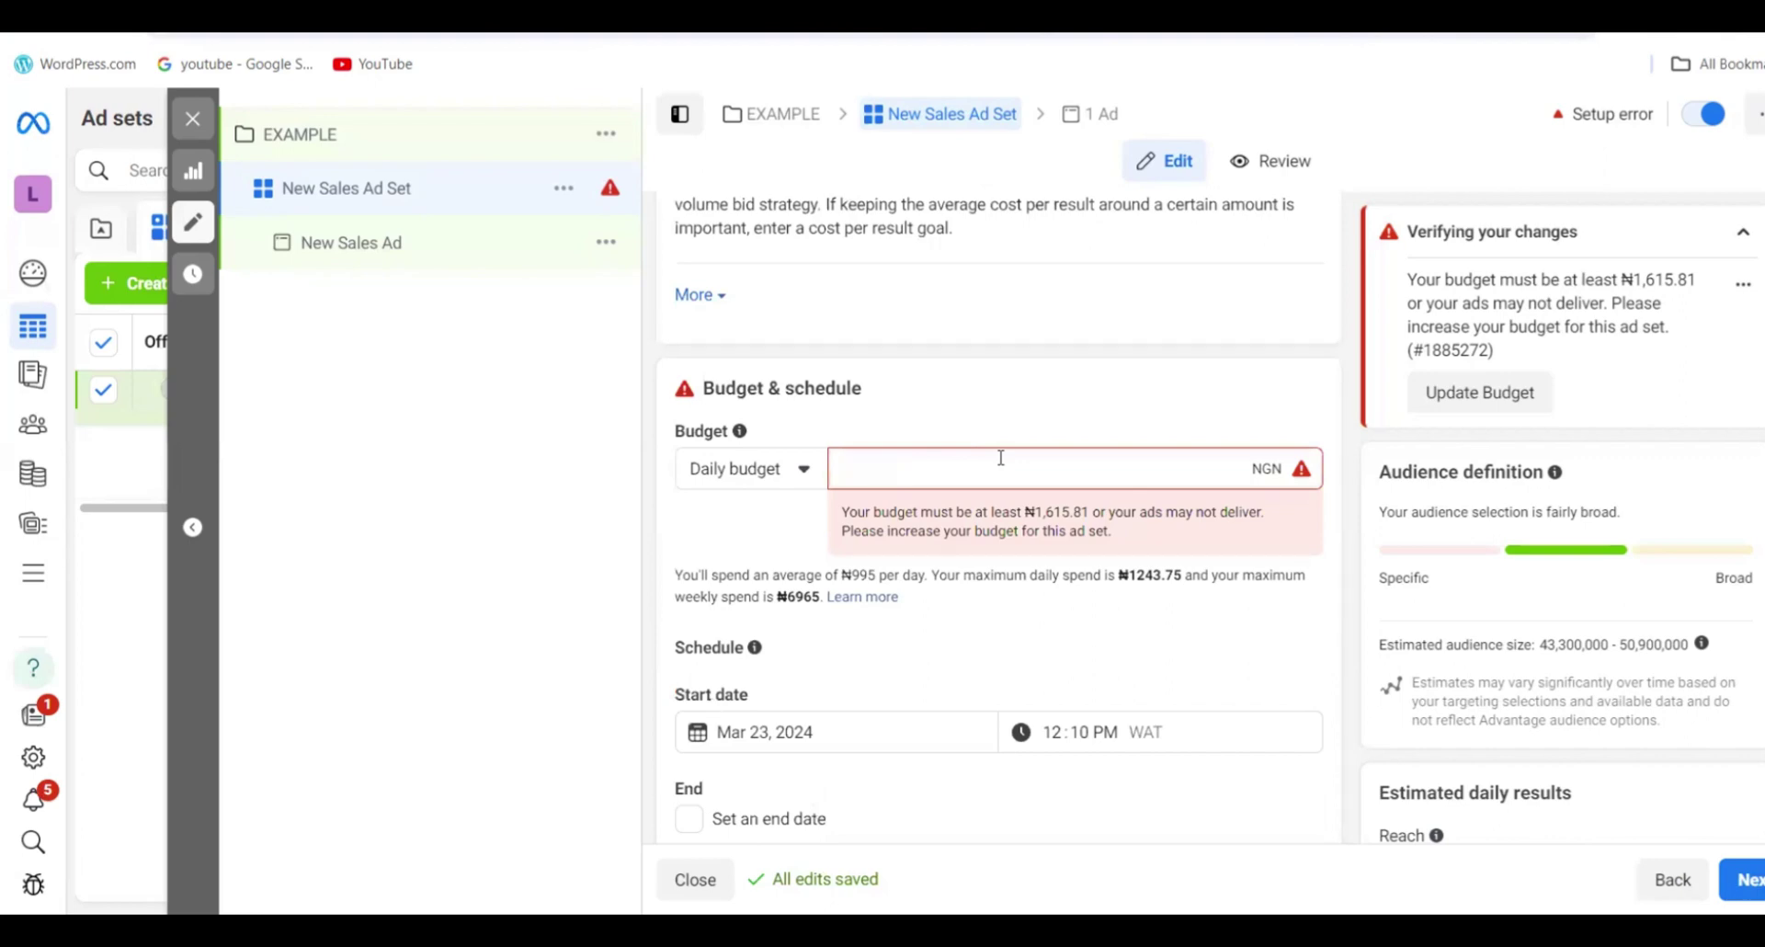
{"action": "type", "text": "2000"}
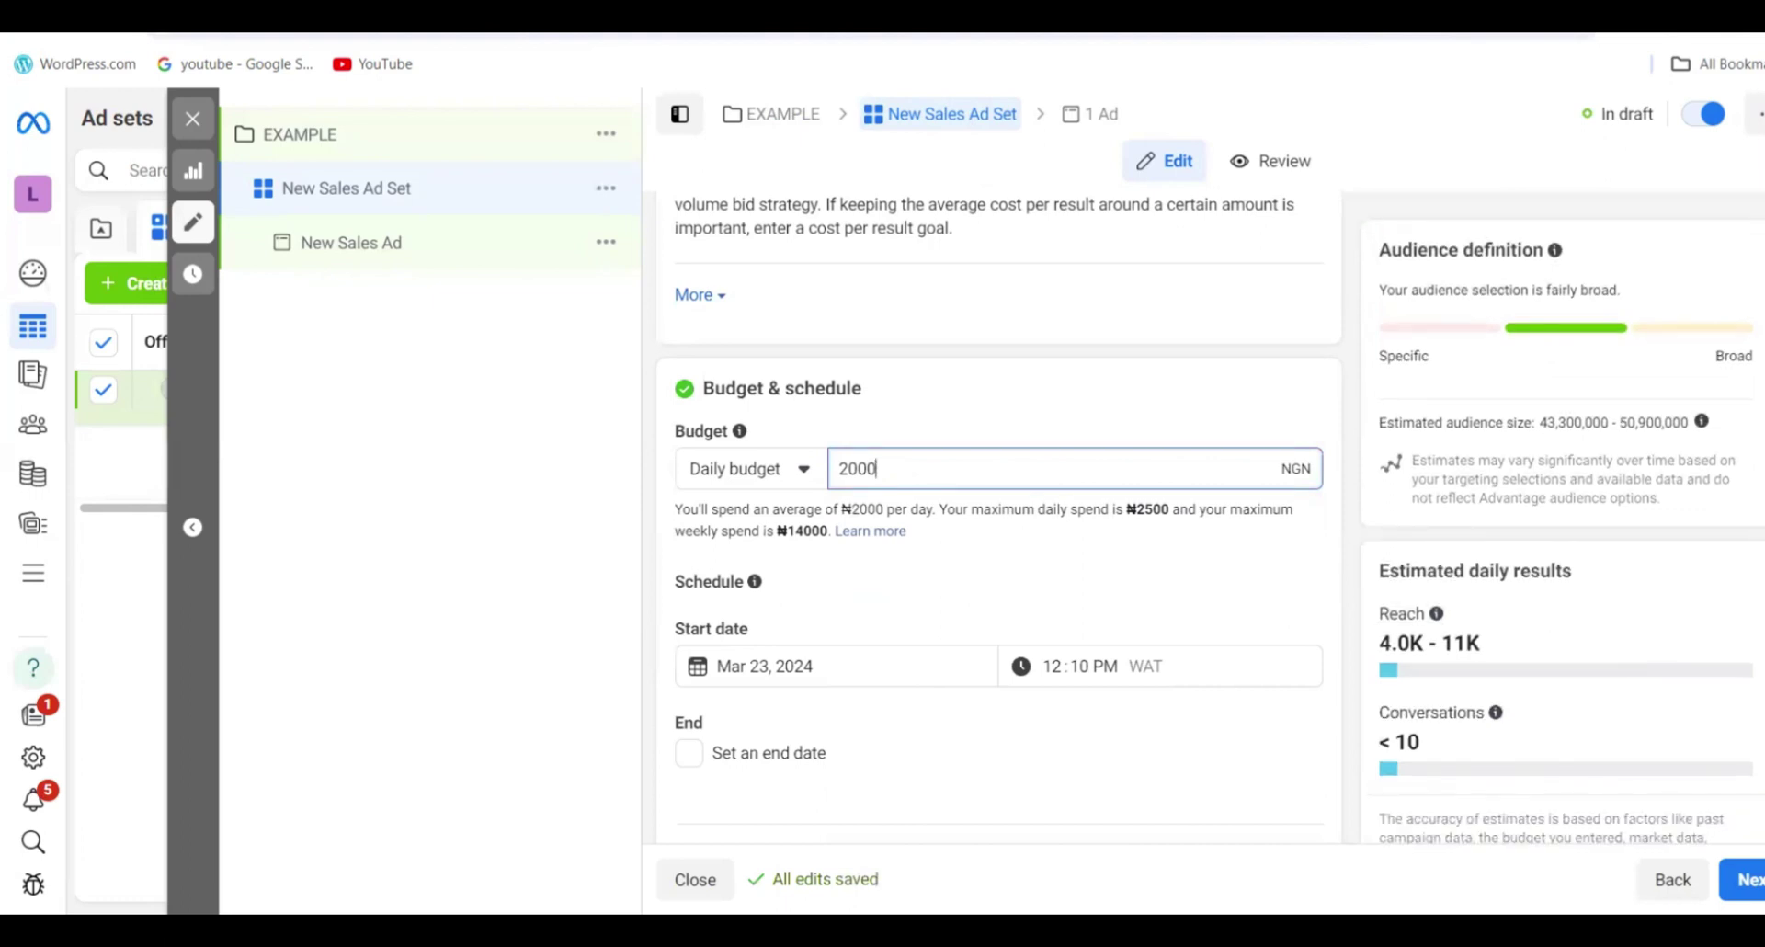
{"action": "left_click", "coordinate": [1103, 585]}
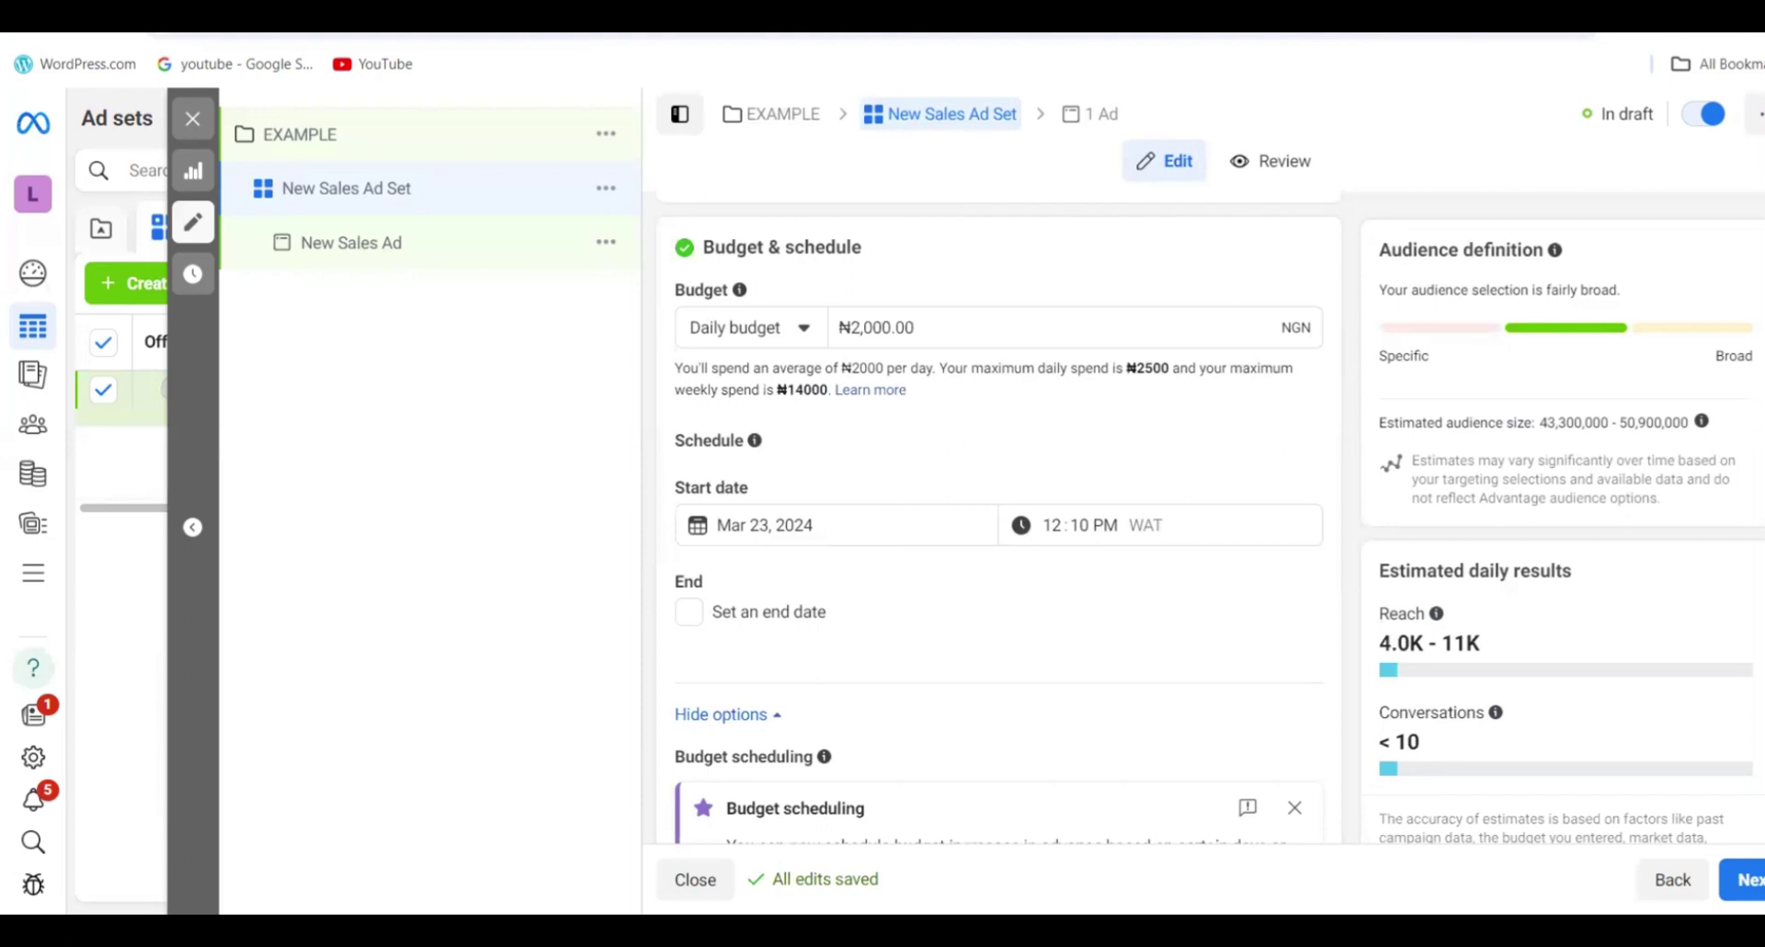
{"action": "scroll", "coordinate": [918, 462], "scroll_direction": "down", "scroll_amount": 1}
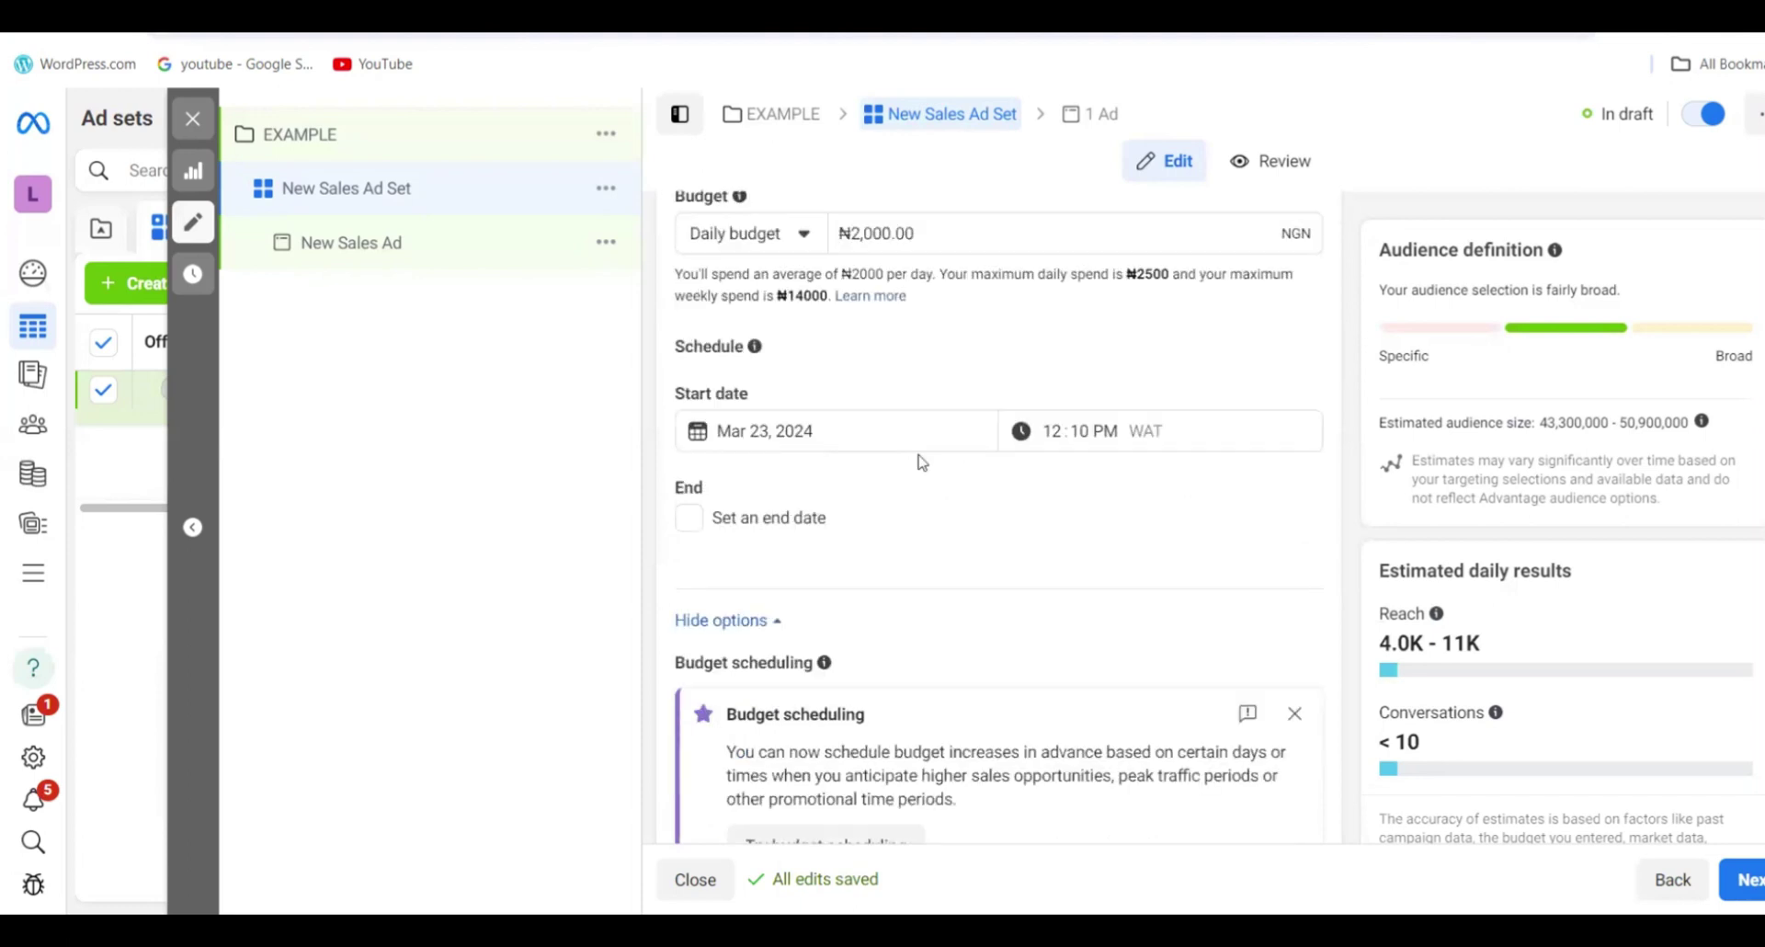
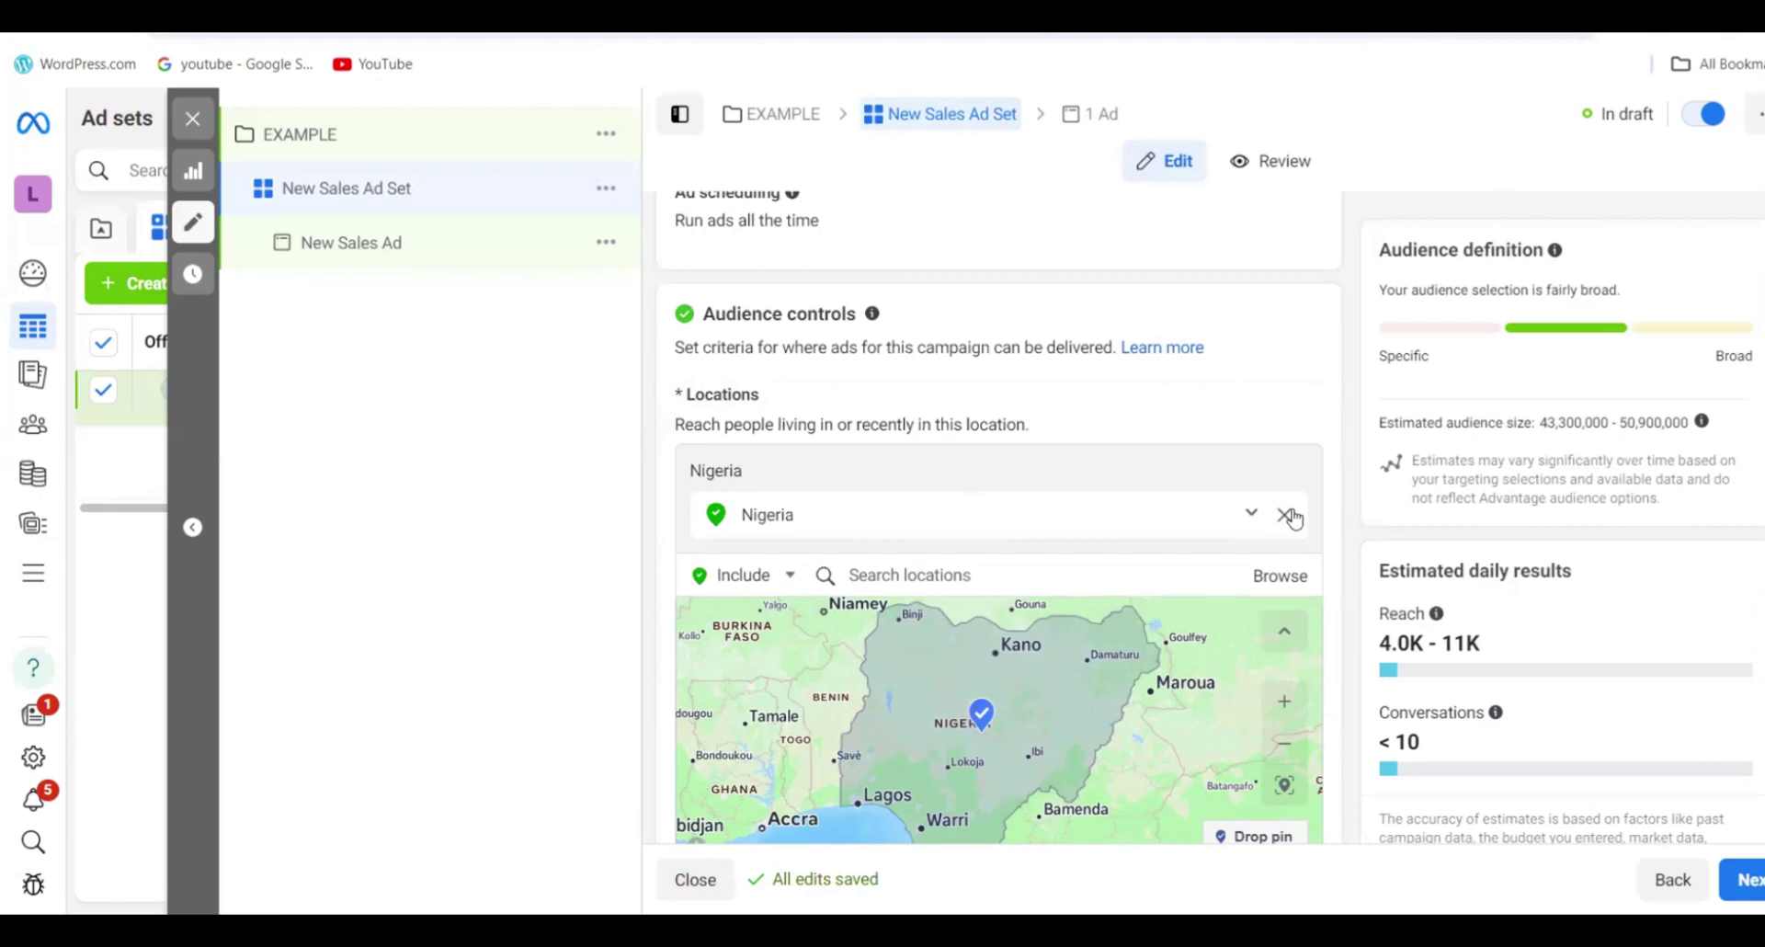
- Remove Nigeria from the audience locations and add the country Nigeria back as an included location
{"action": "left_click", "coordinate": [1286, 515]}
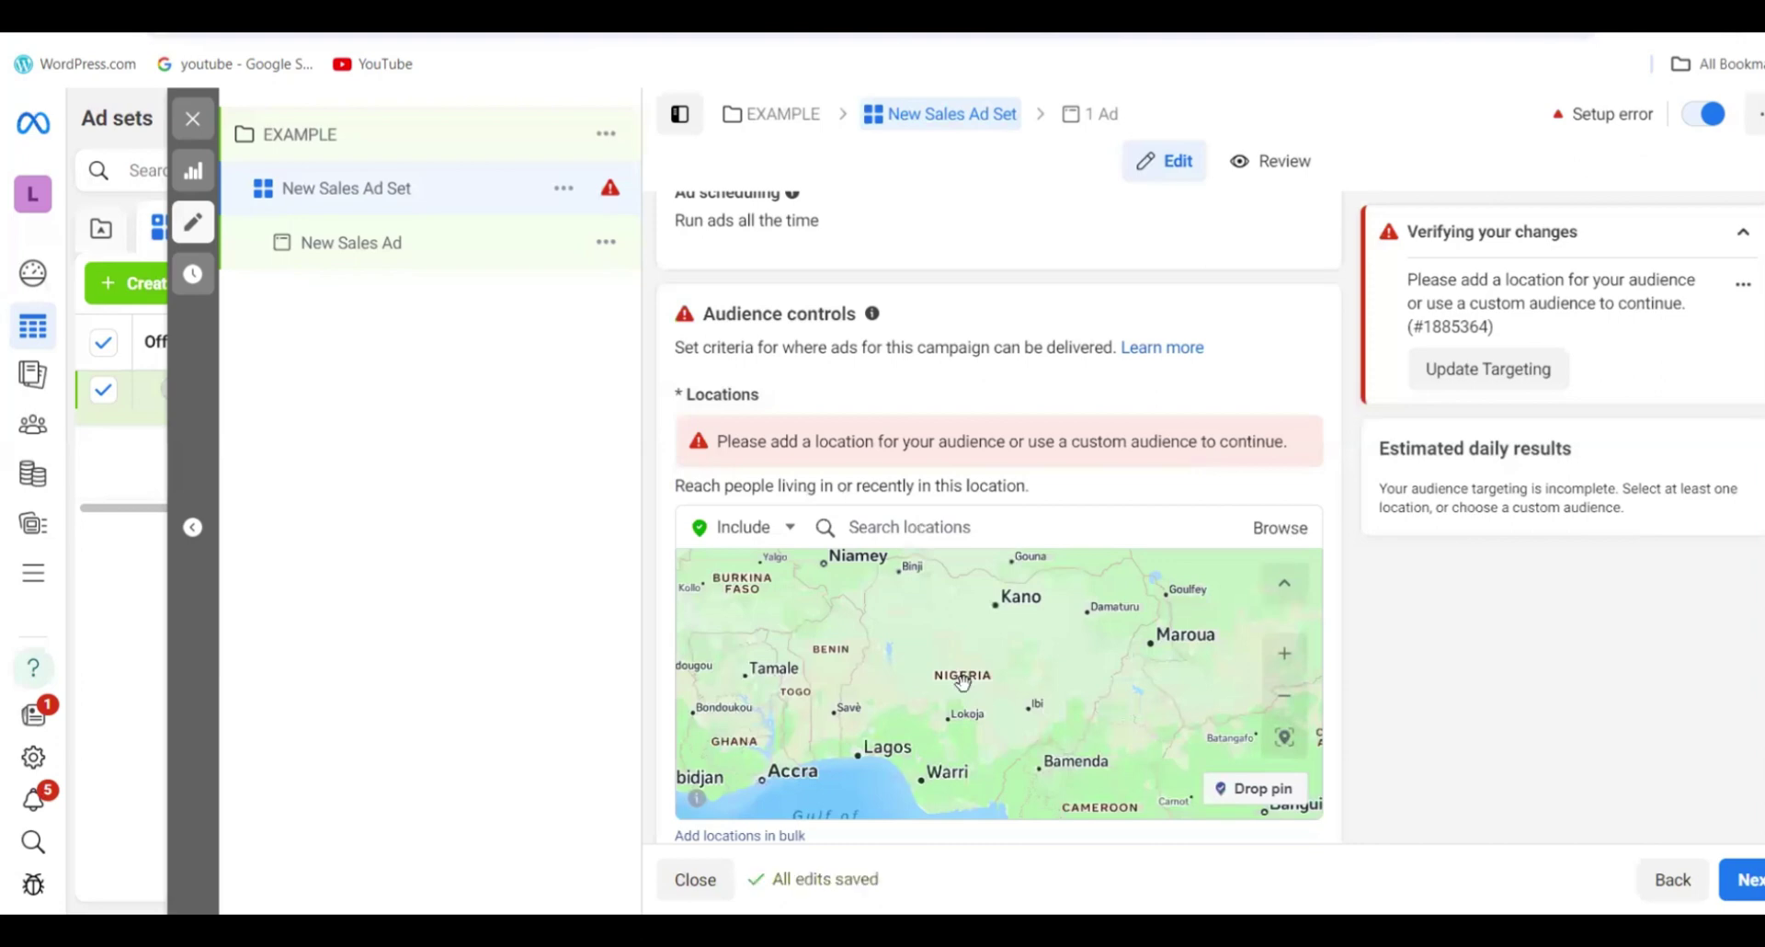
{"action": "left_click", "coordinate": [892, 529]}
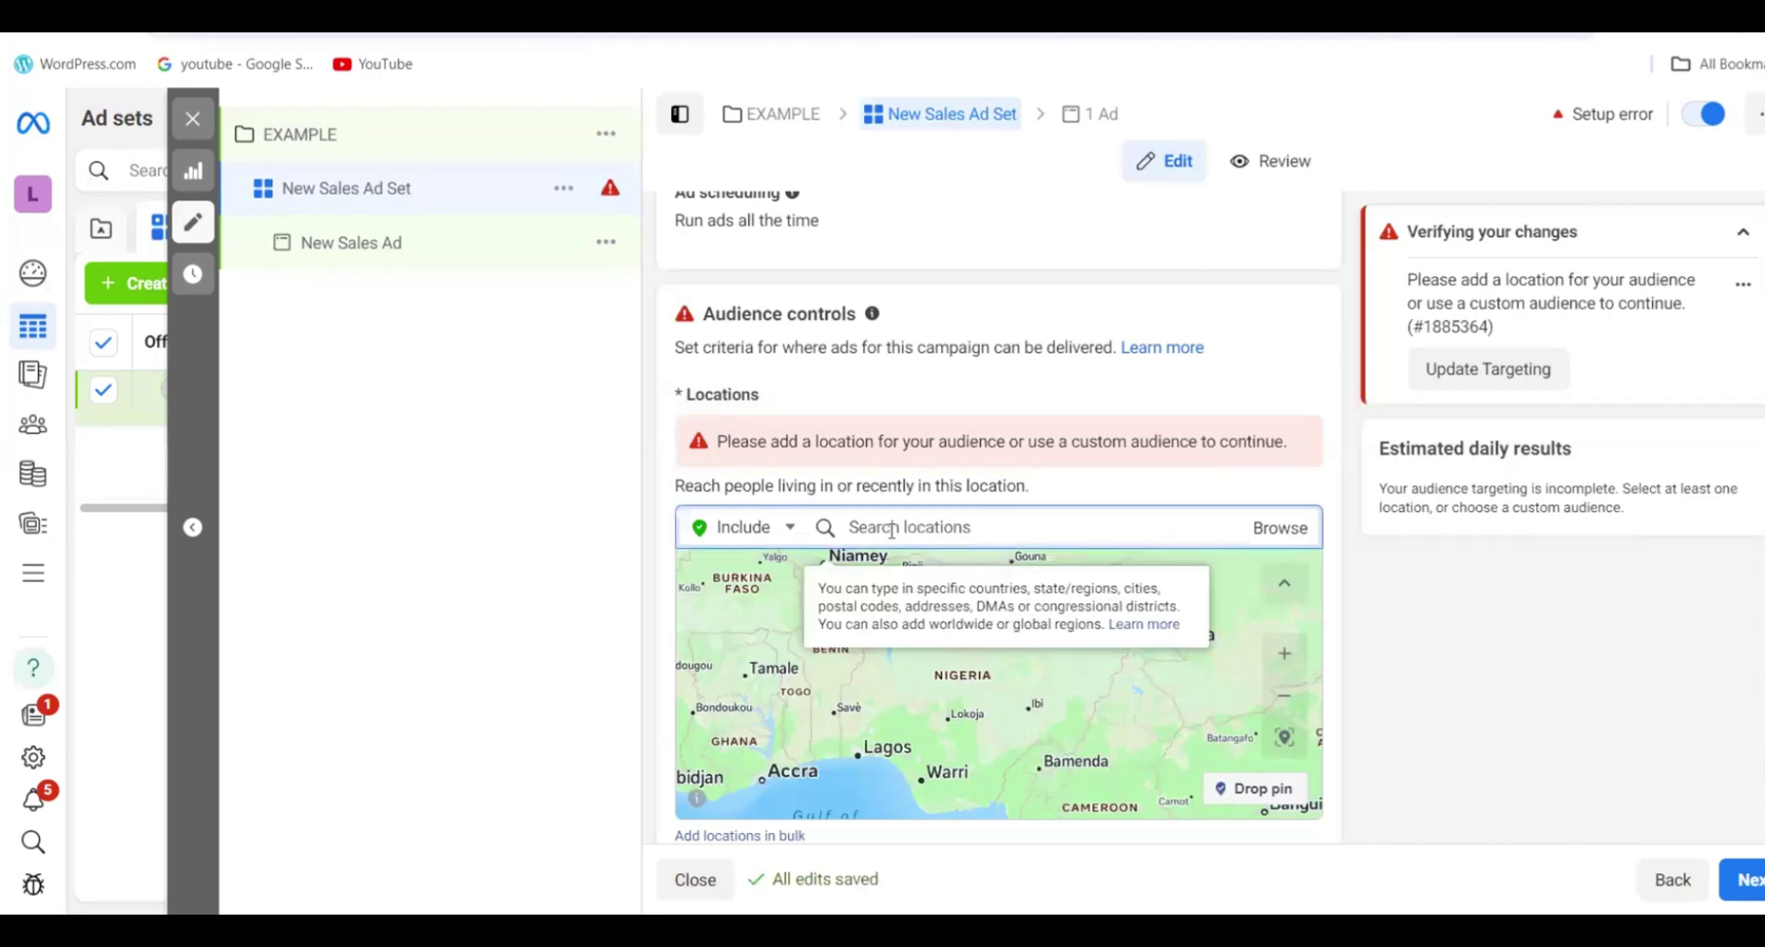
{"action": "type", "text": "NIG"}
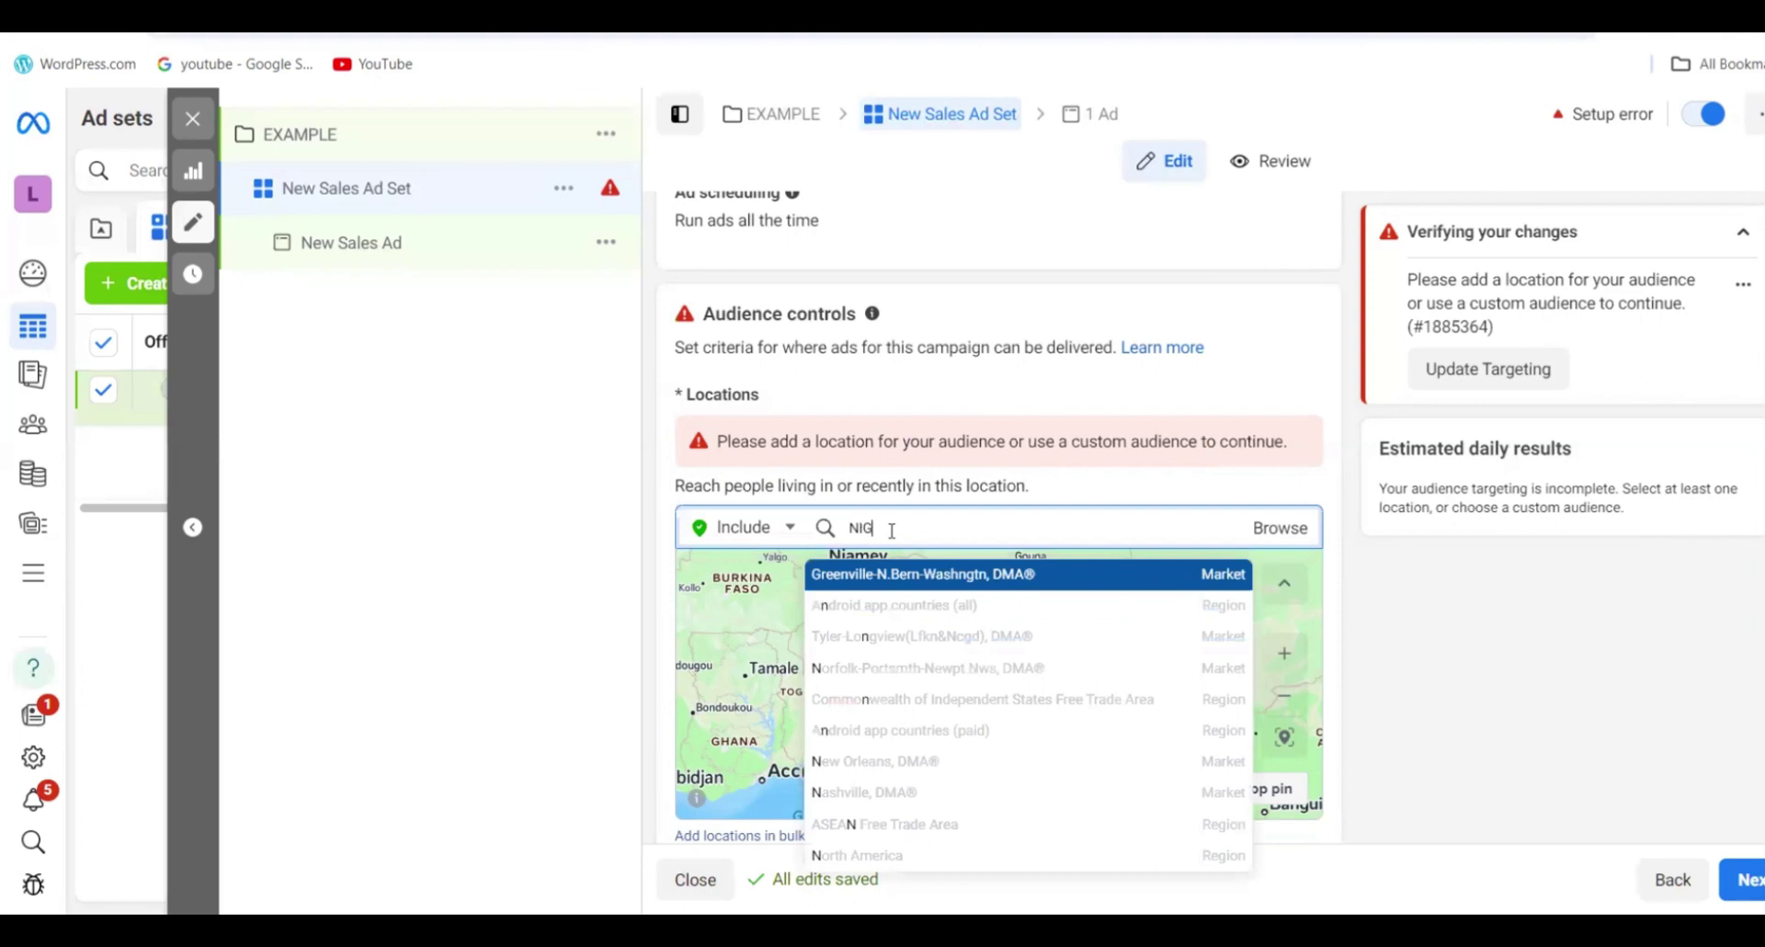
{"action": "type", "text": "ERIA"}
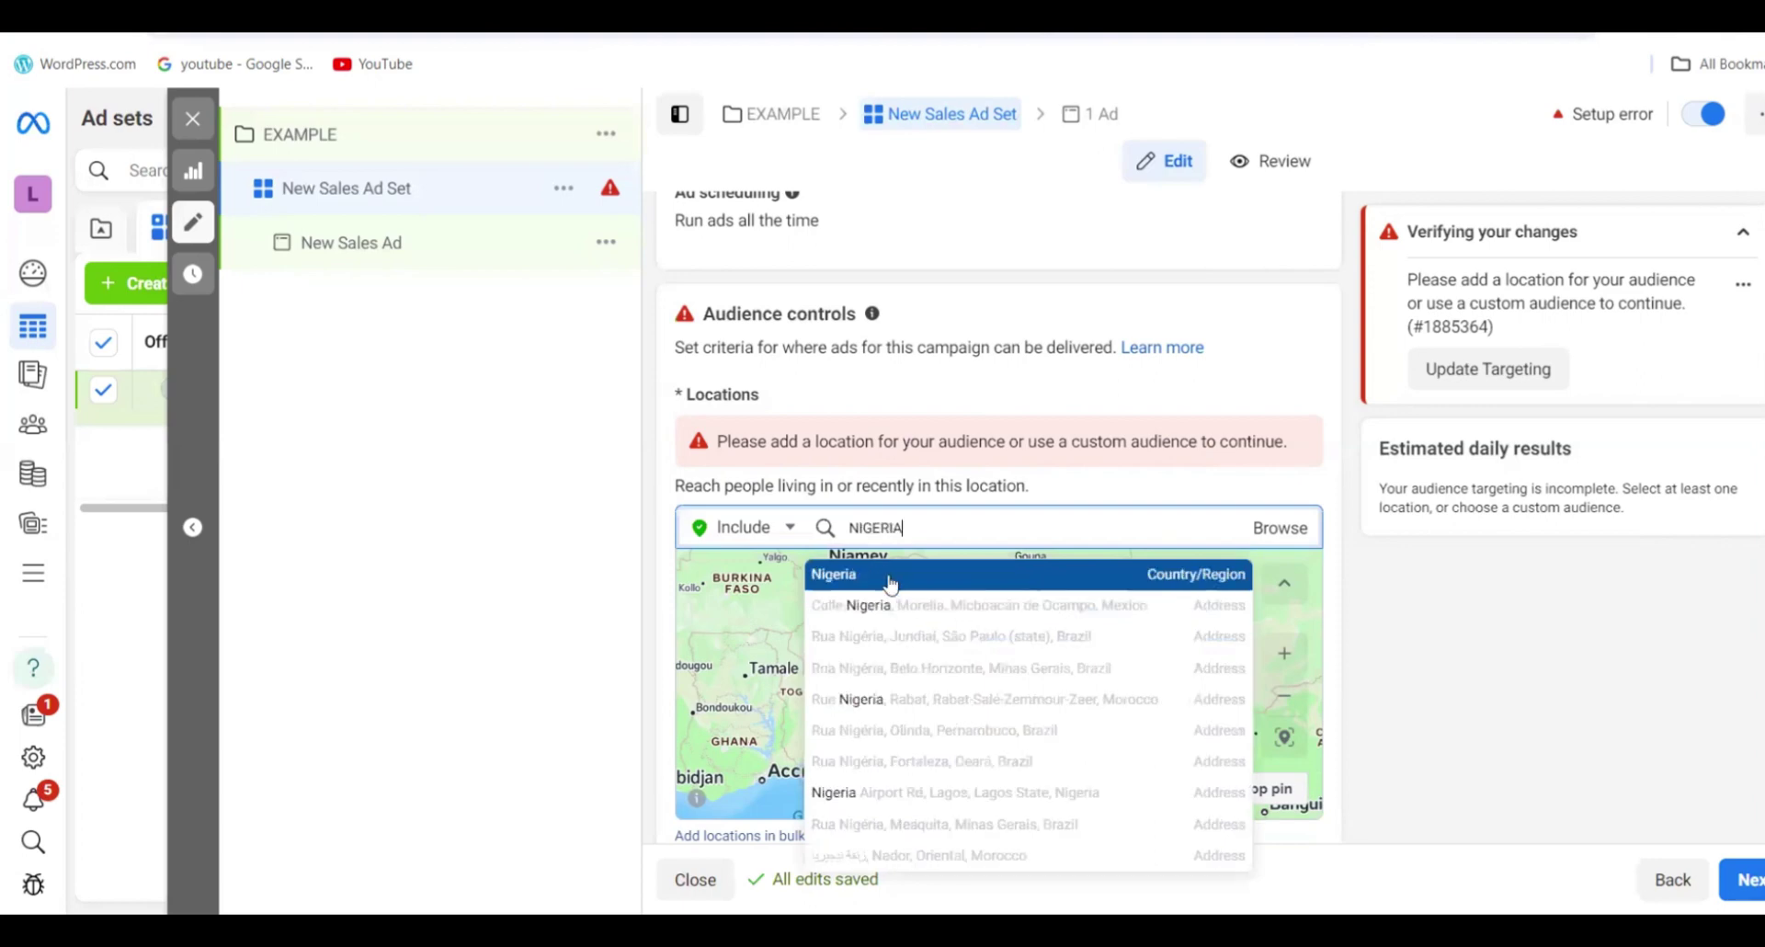
{"action": "left_click", "coordinate": [890, 580]}
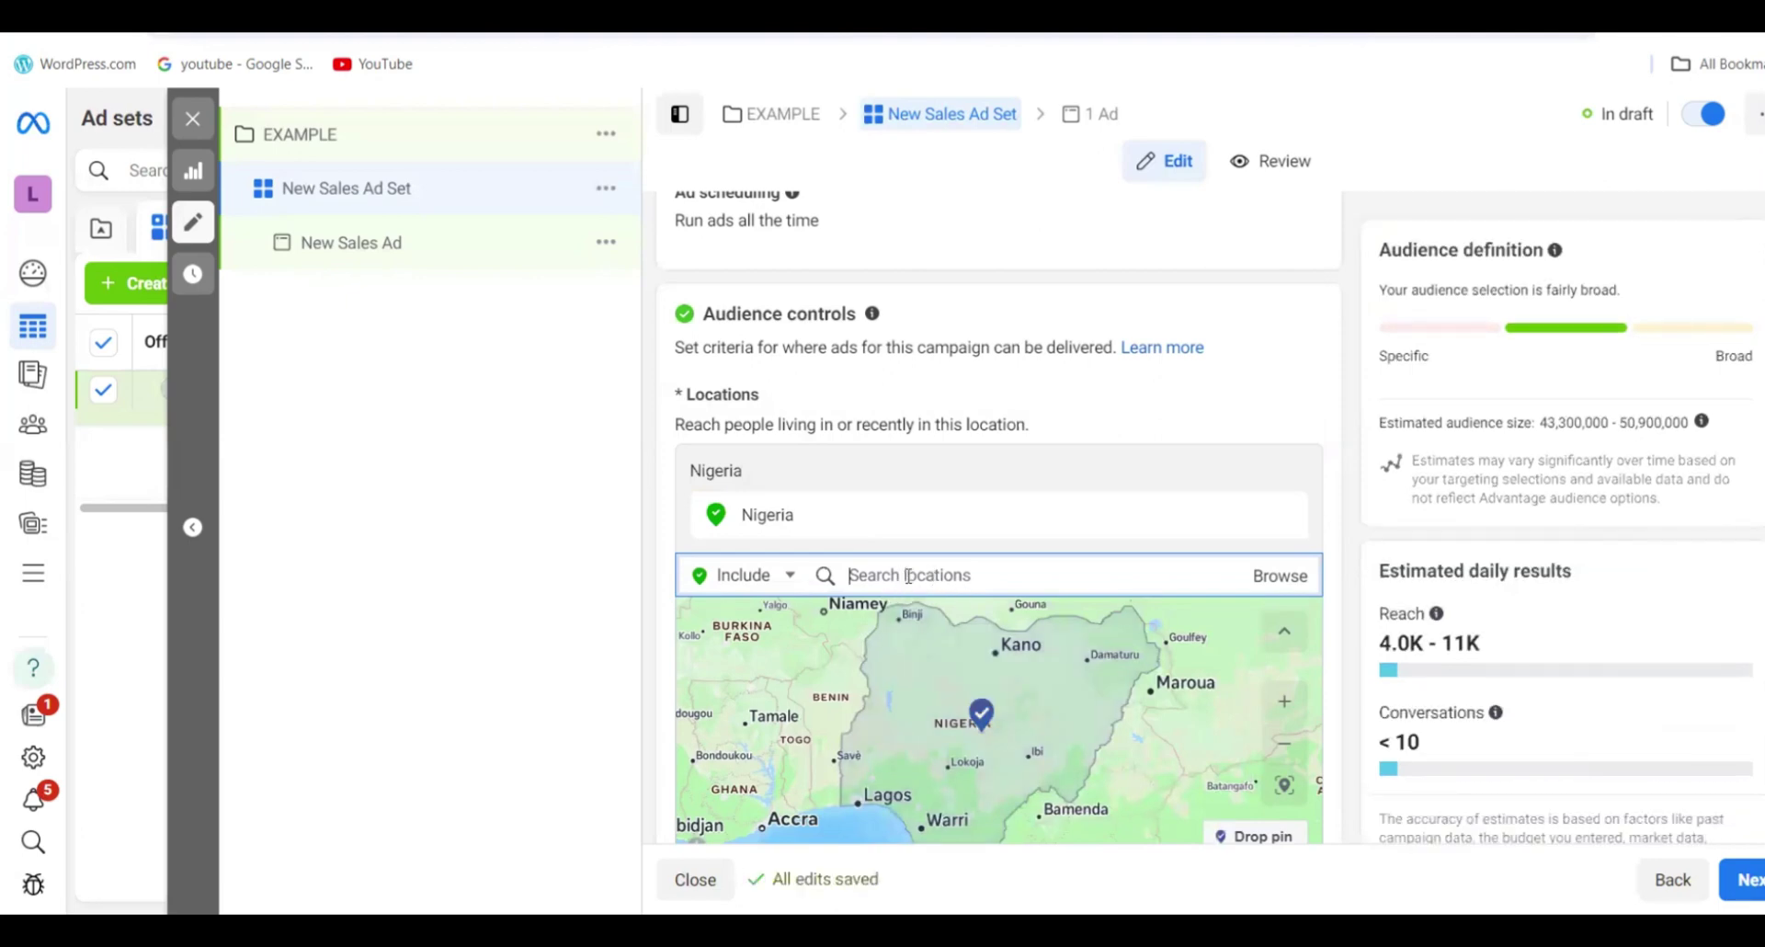
- Add the city of Lagos, Lagos State, to the audience locations and set its radius to 15 miles
{"action": "type", "text": "La"}
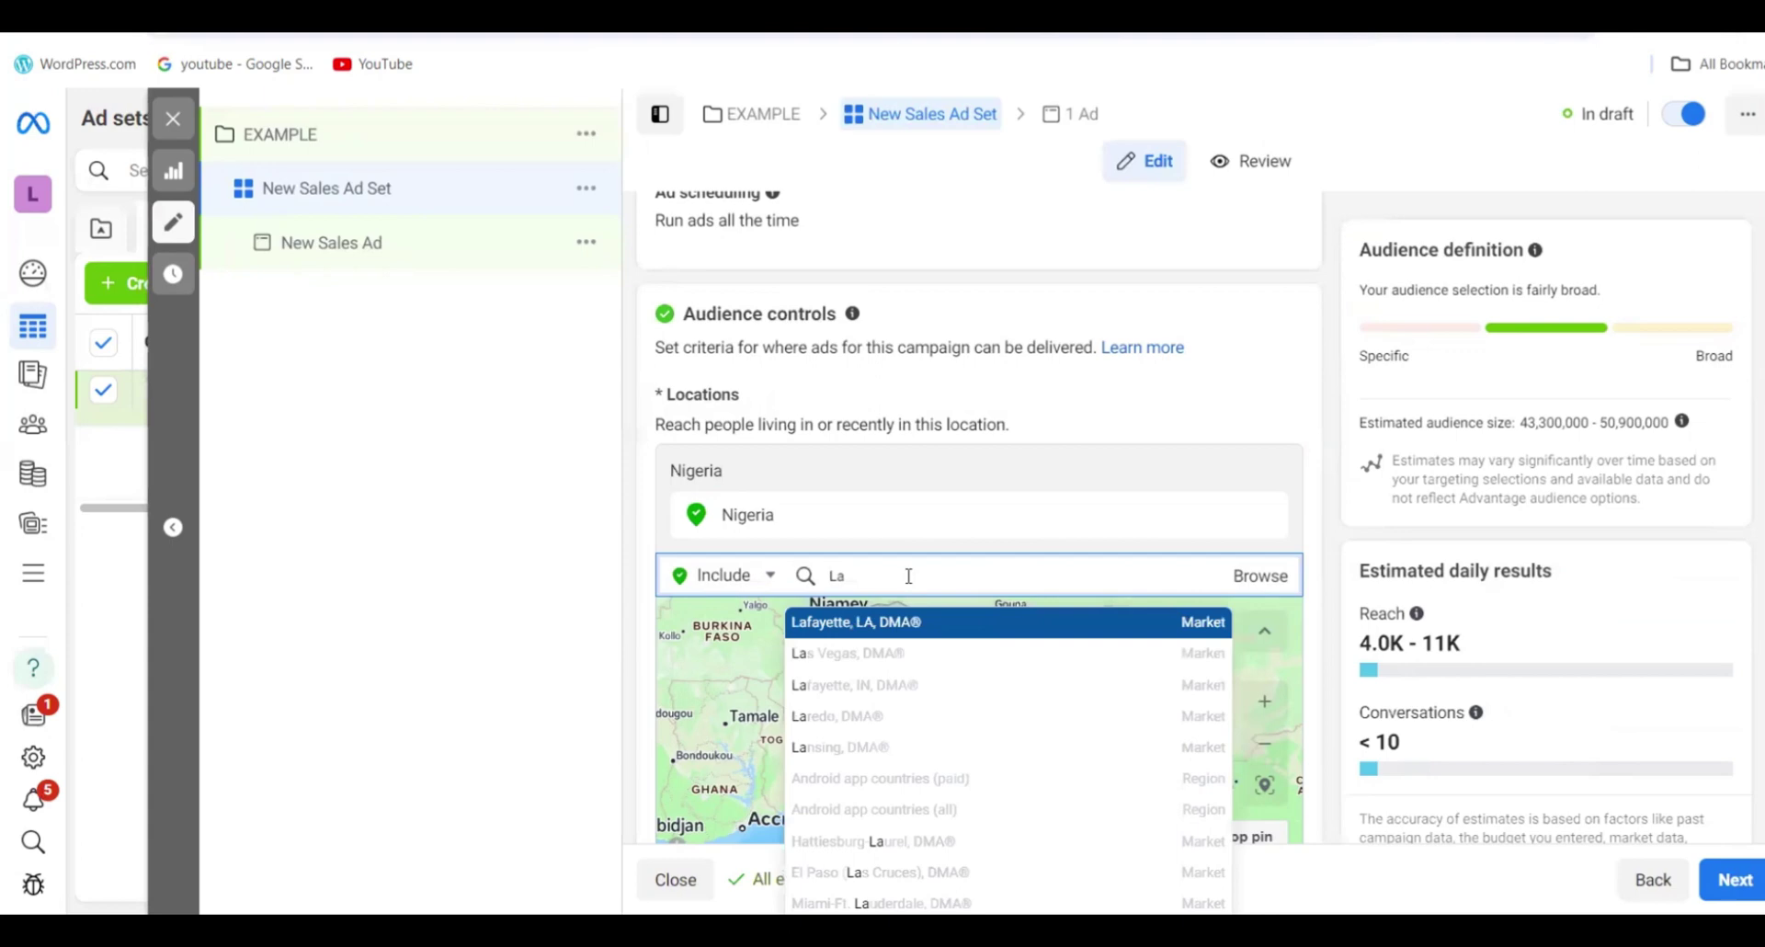
{"action": "type", "text": "gos"}
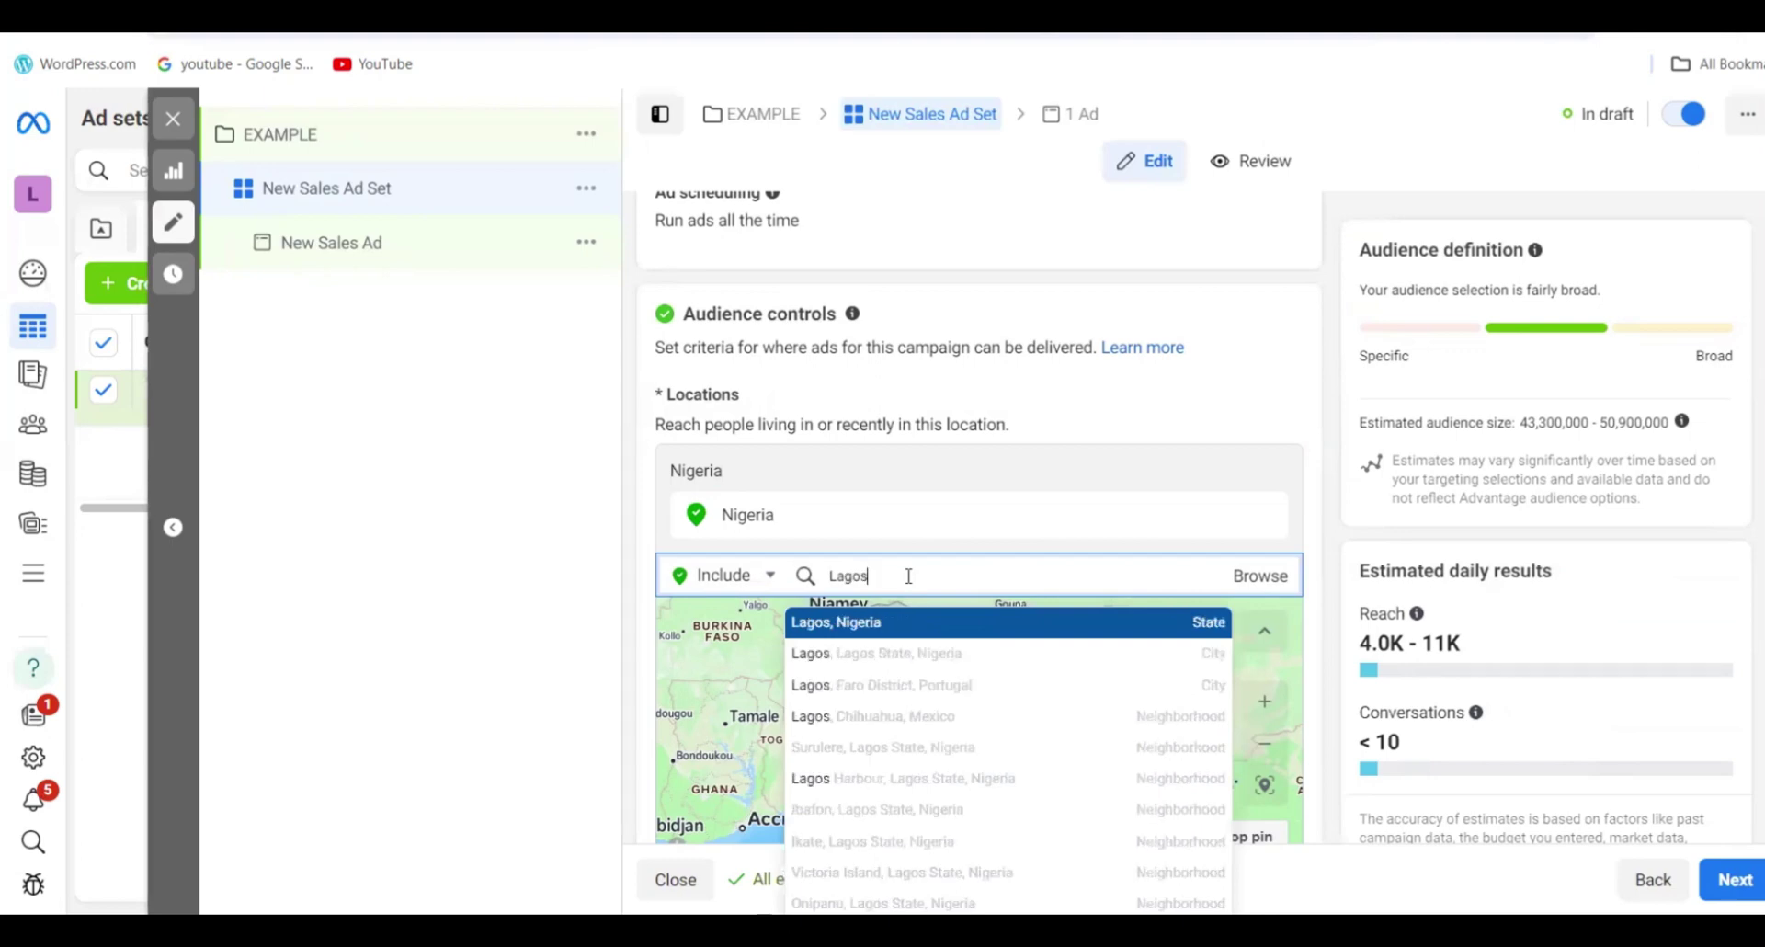
{"action": "left_click", "coordinate": [915, 651]}
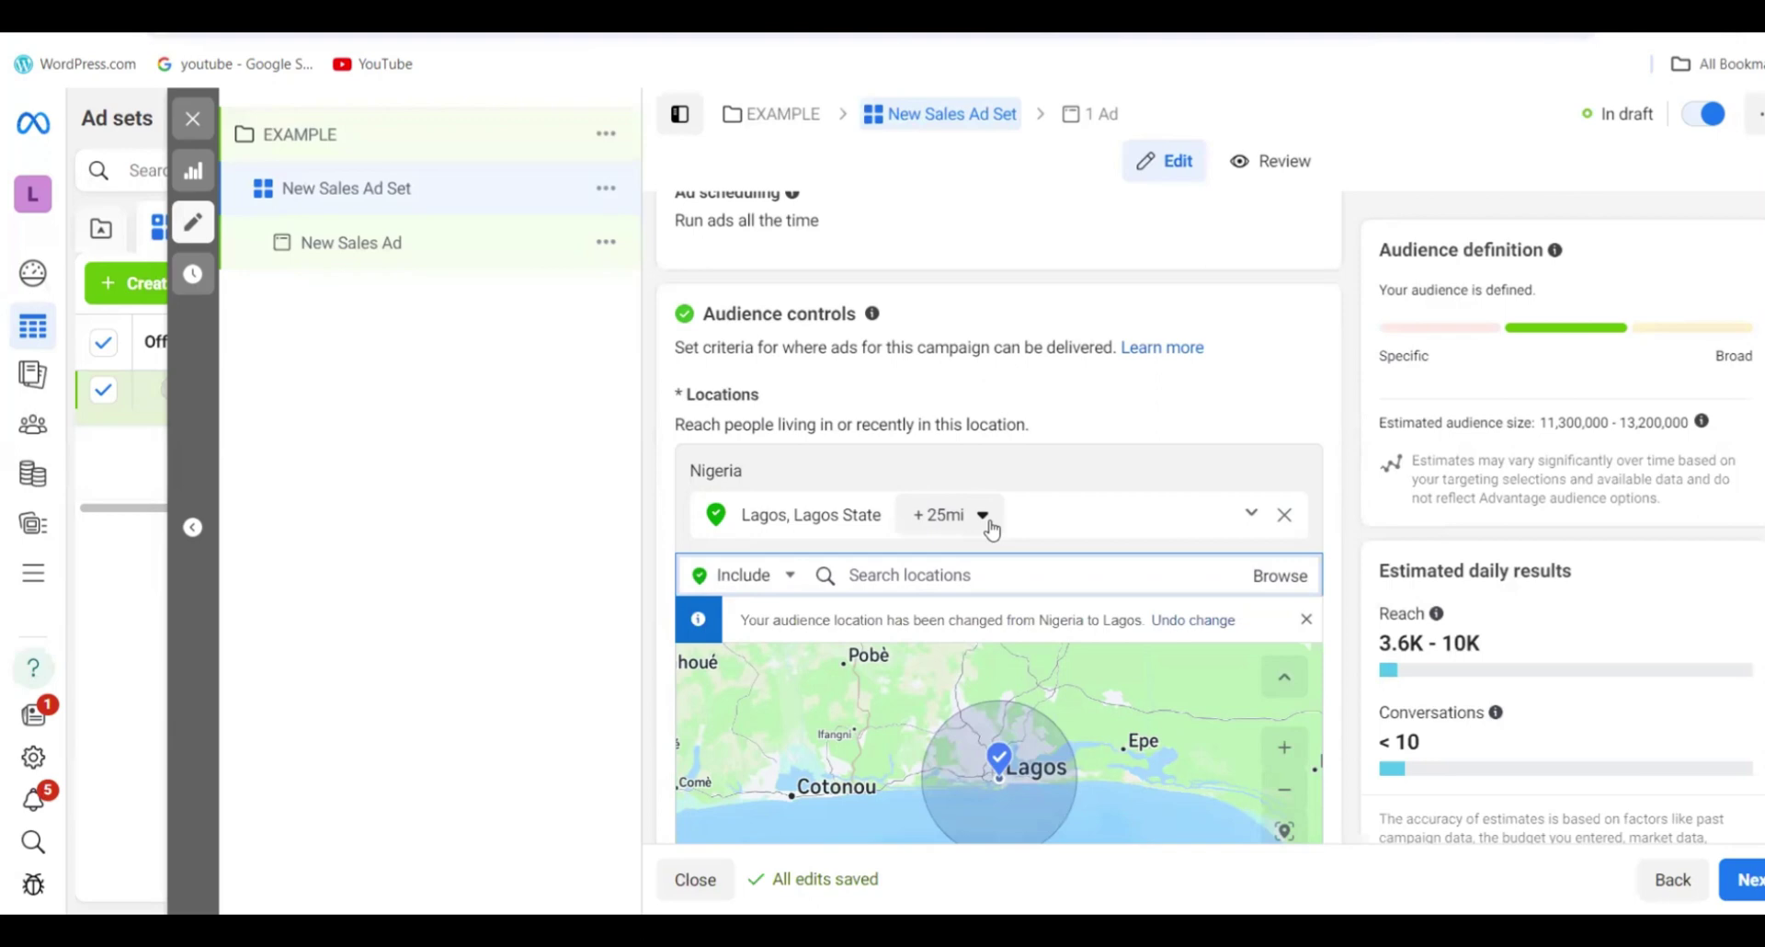
{"action": "left_click", "coordinate": [987, 520]}
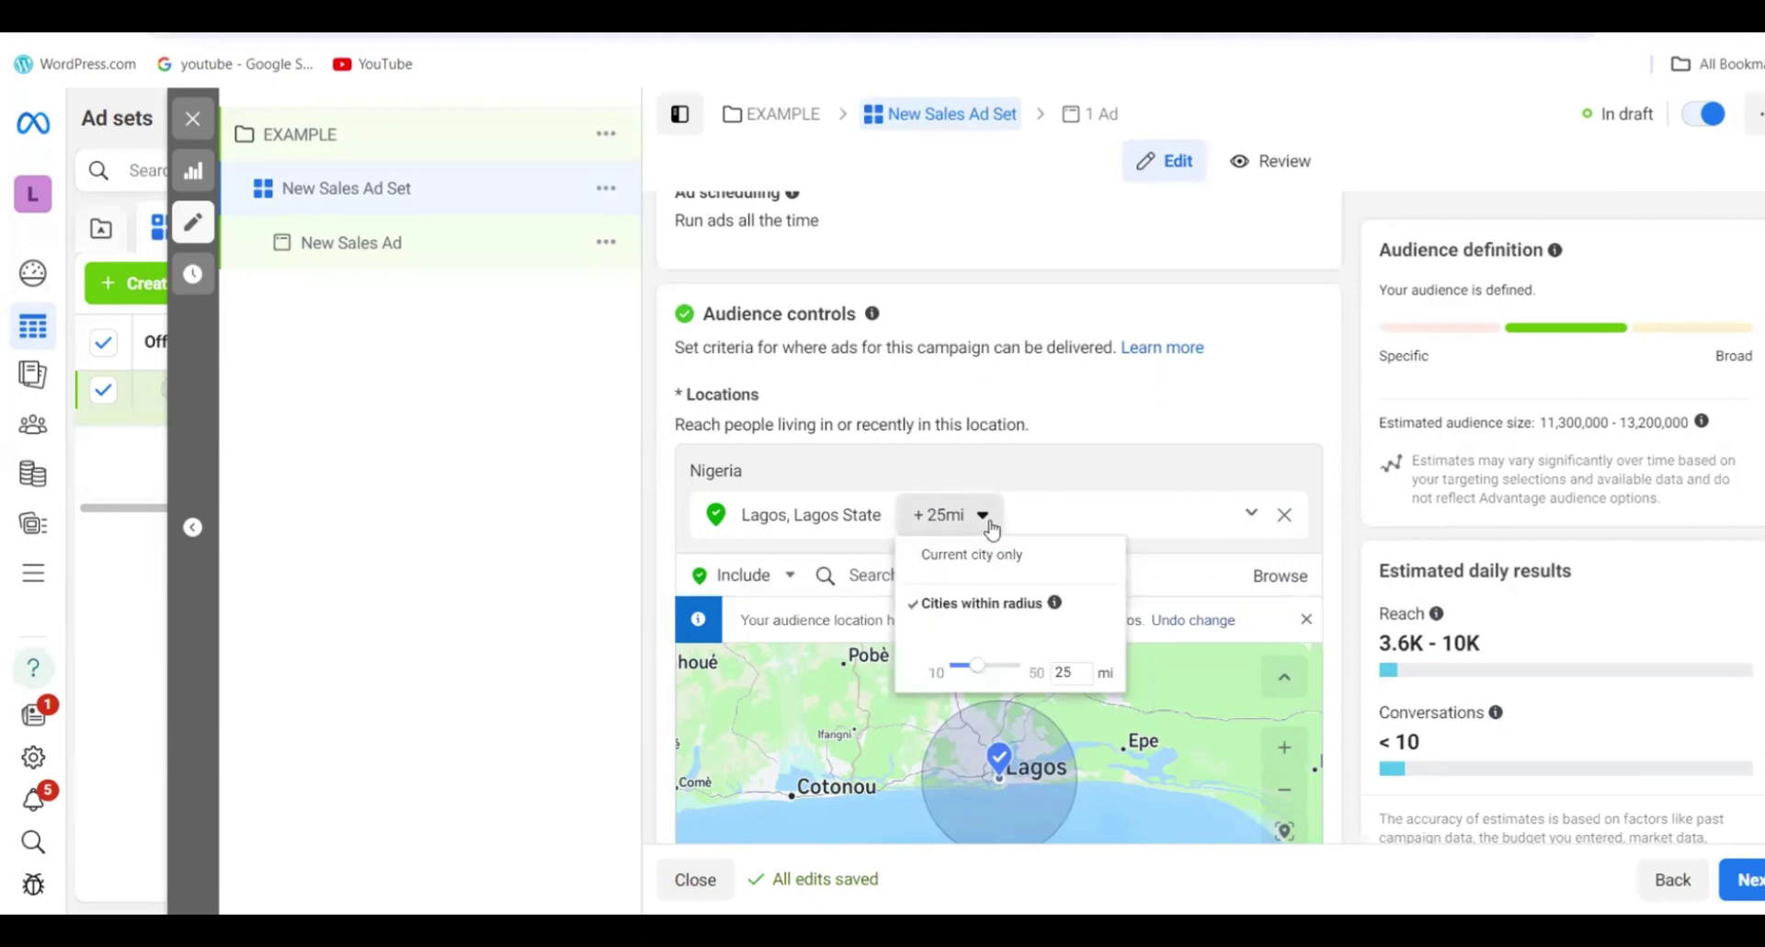
{"action": "left_click", "coordinate": [969, 668]}
{"action": "left_click_drag", "start_coordinate": [976, 674], "coordinate": [969, 675]}
{"action": "left_click", "coordinate": [1246, 440]}
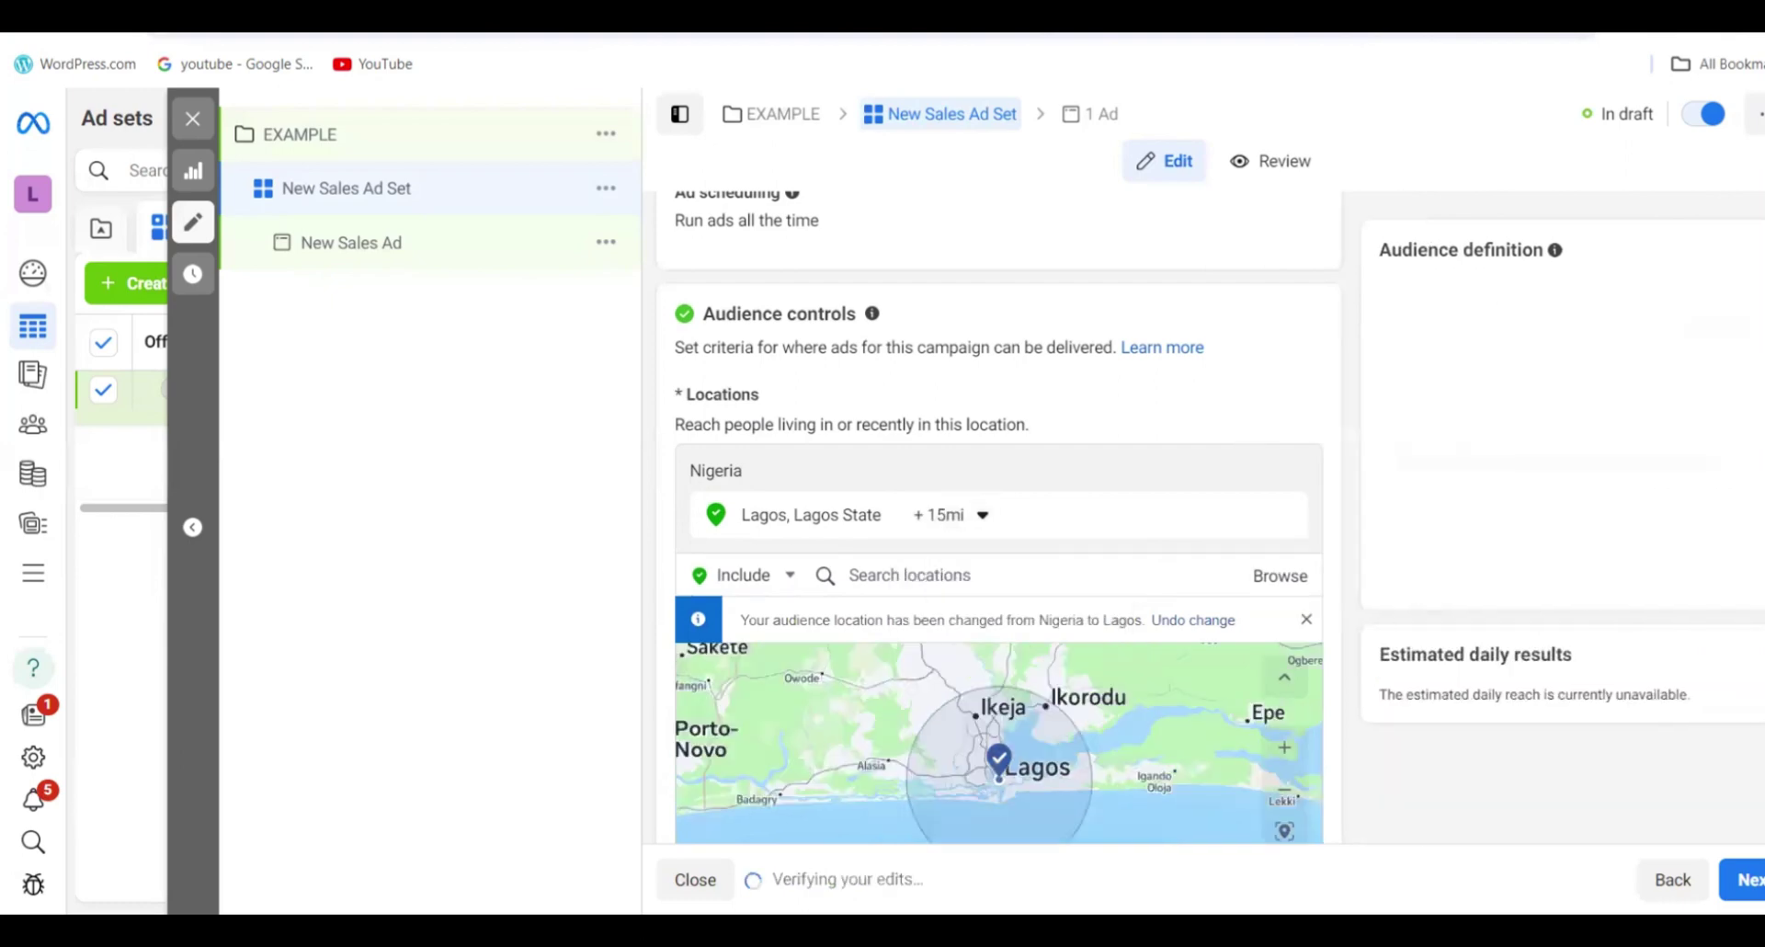
- Add the city of Abuja, Federal Capital Territory, as another included location and set its radius to 17 miles
{"action": "scroll", "coordinate": [957, 423], "scroll_direction": "down", "scroll_amount": 2}
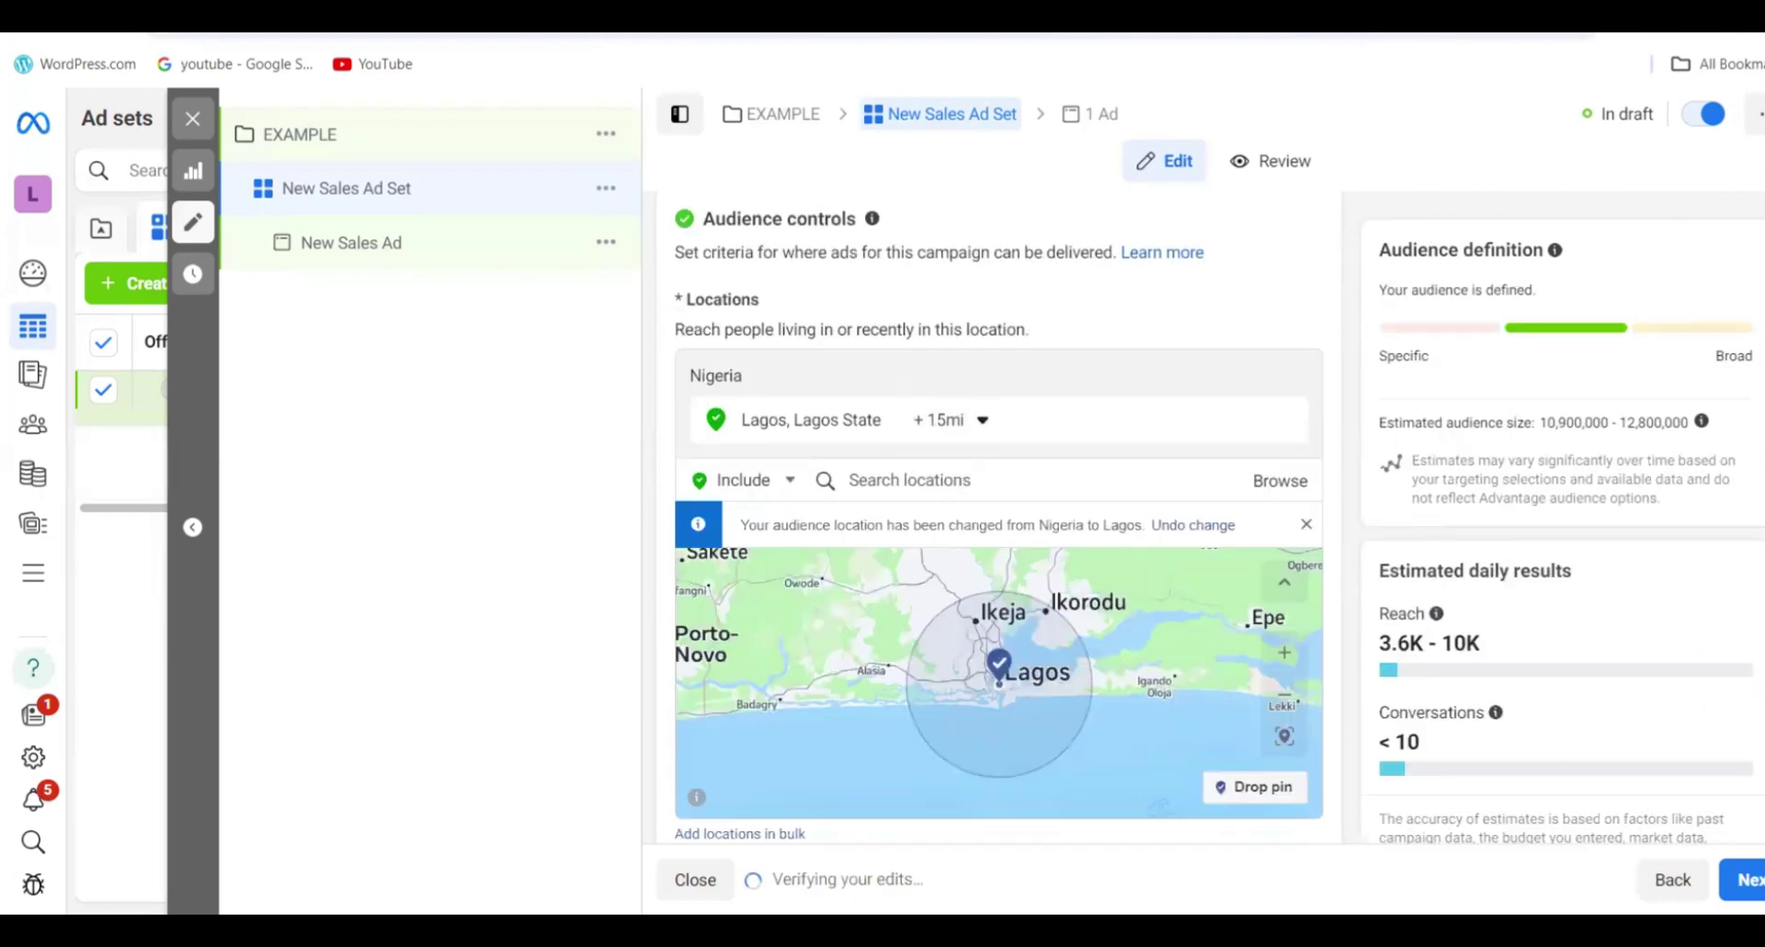
{"action": "scroll", "coordinate": [944, 444], "scroll_direction": "down", "scroll_amount": 1}
{"action": "left_click", "coordinate": [937, 434]}
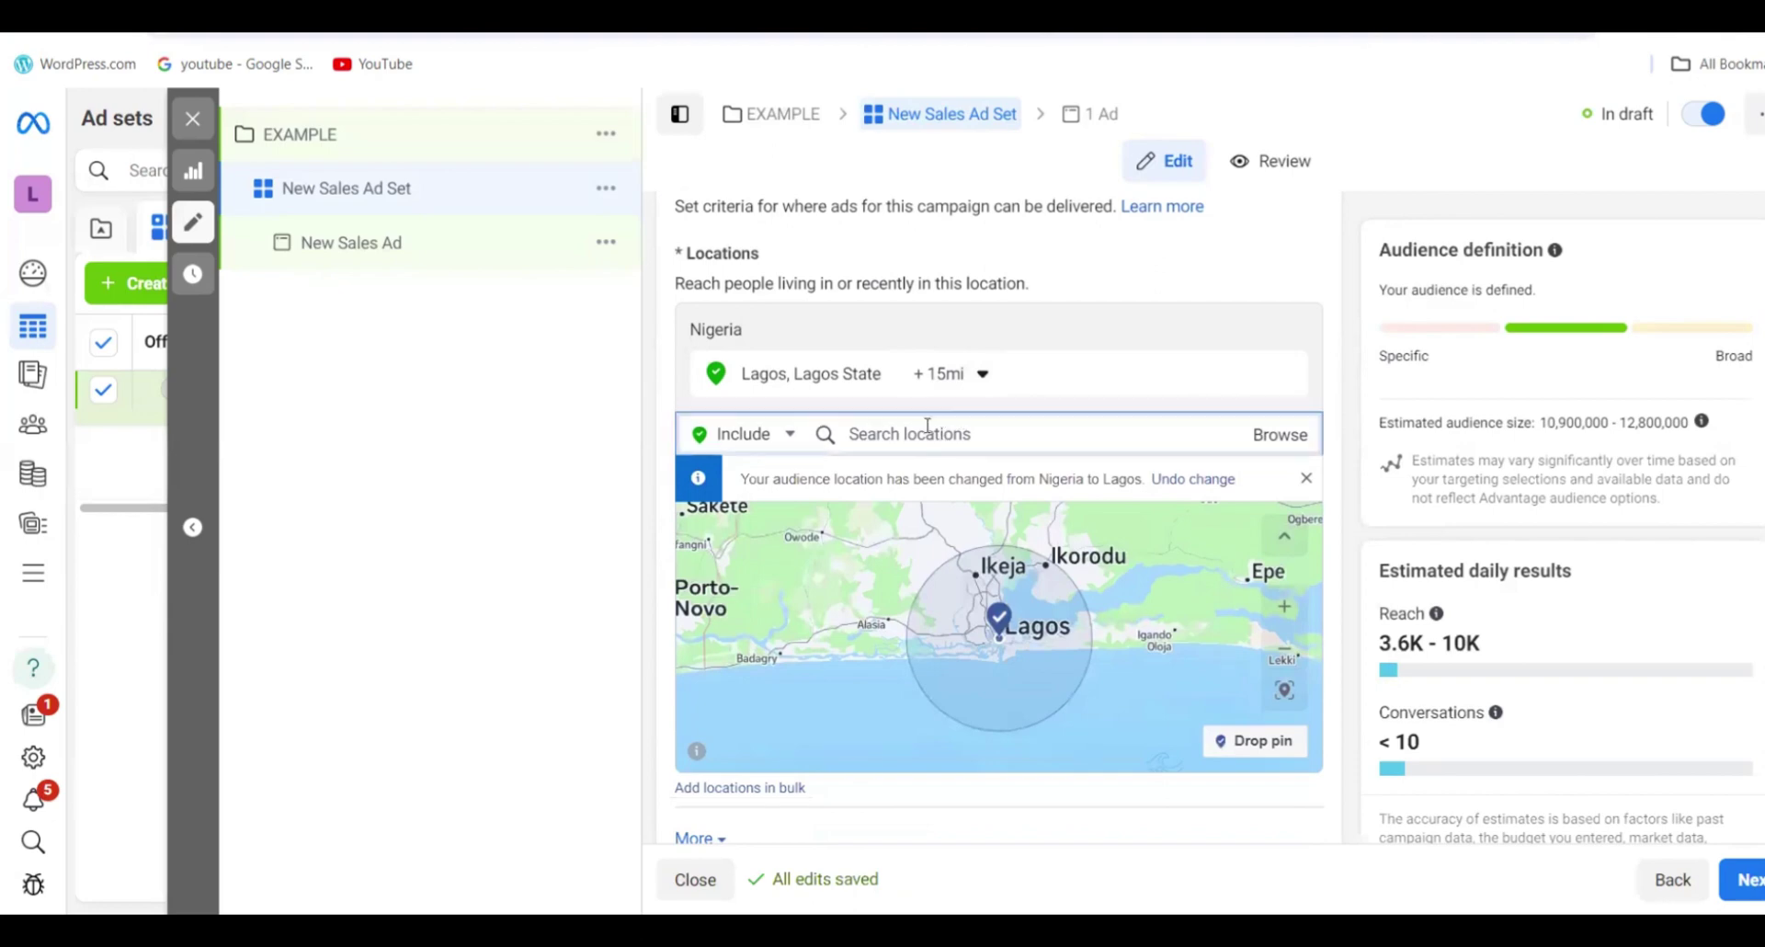
{"action": "type", "text": "Abuja"}
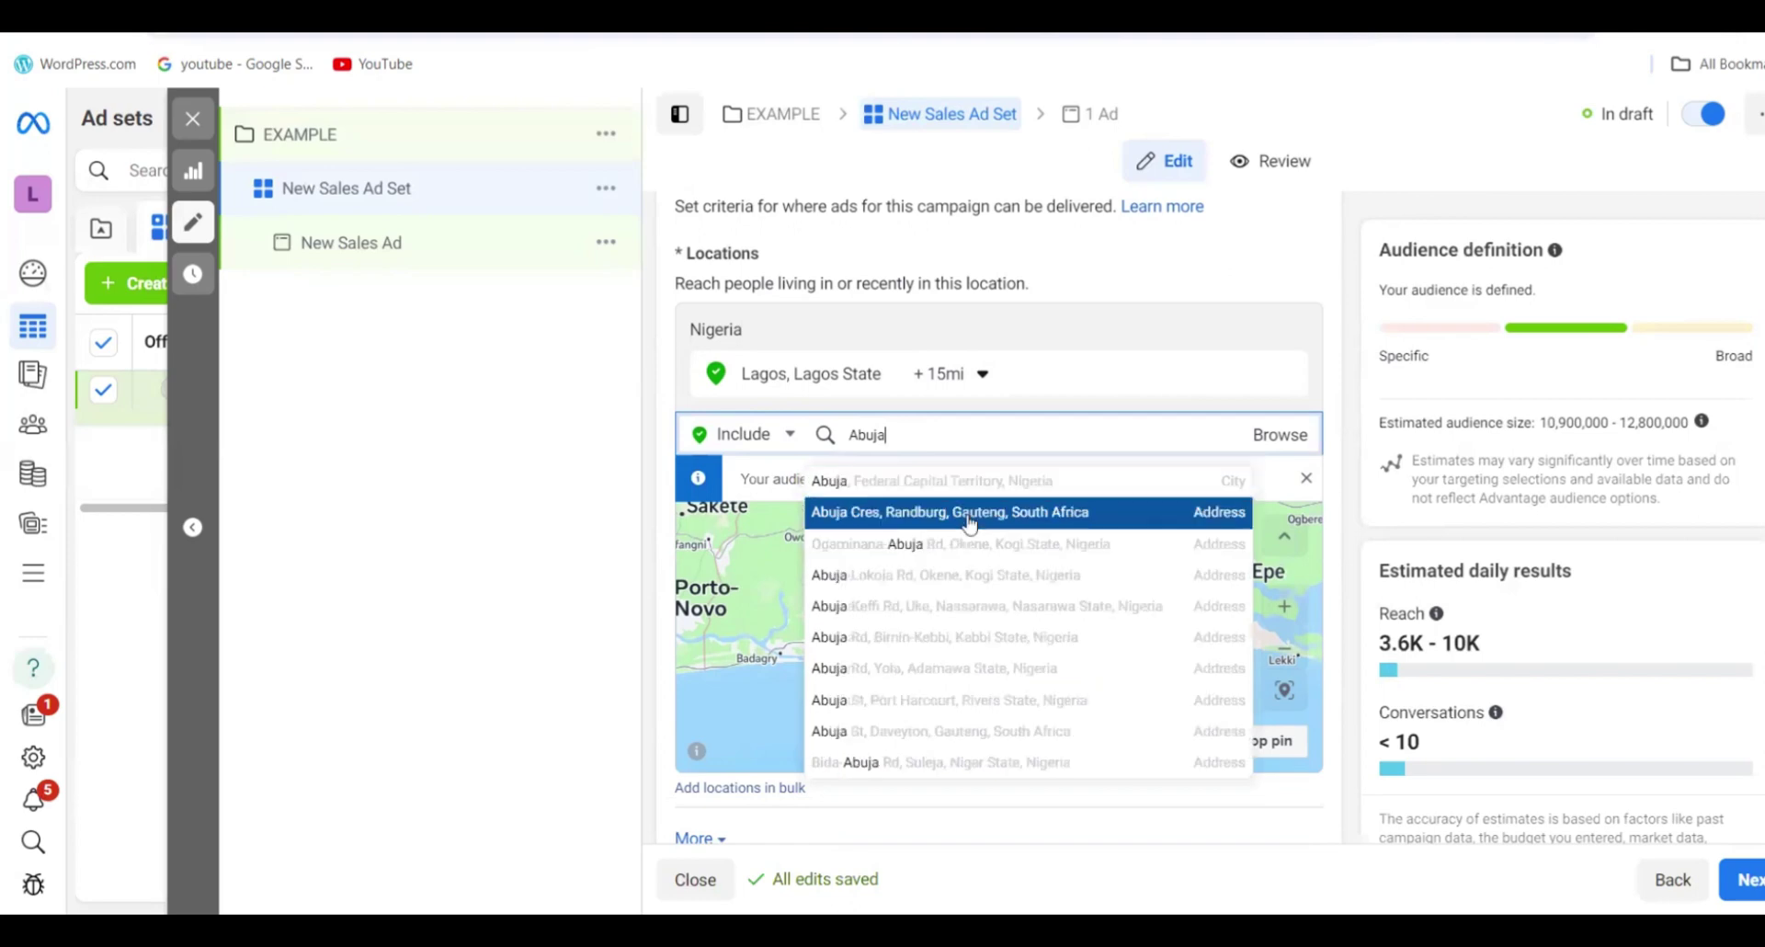
{"action": "left_click", "coordinate": [938, 480]}
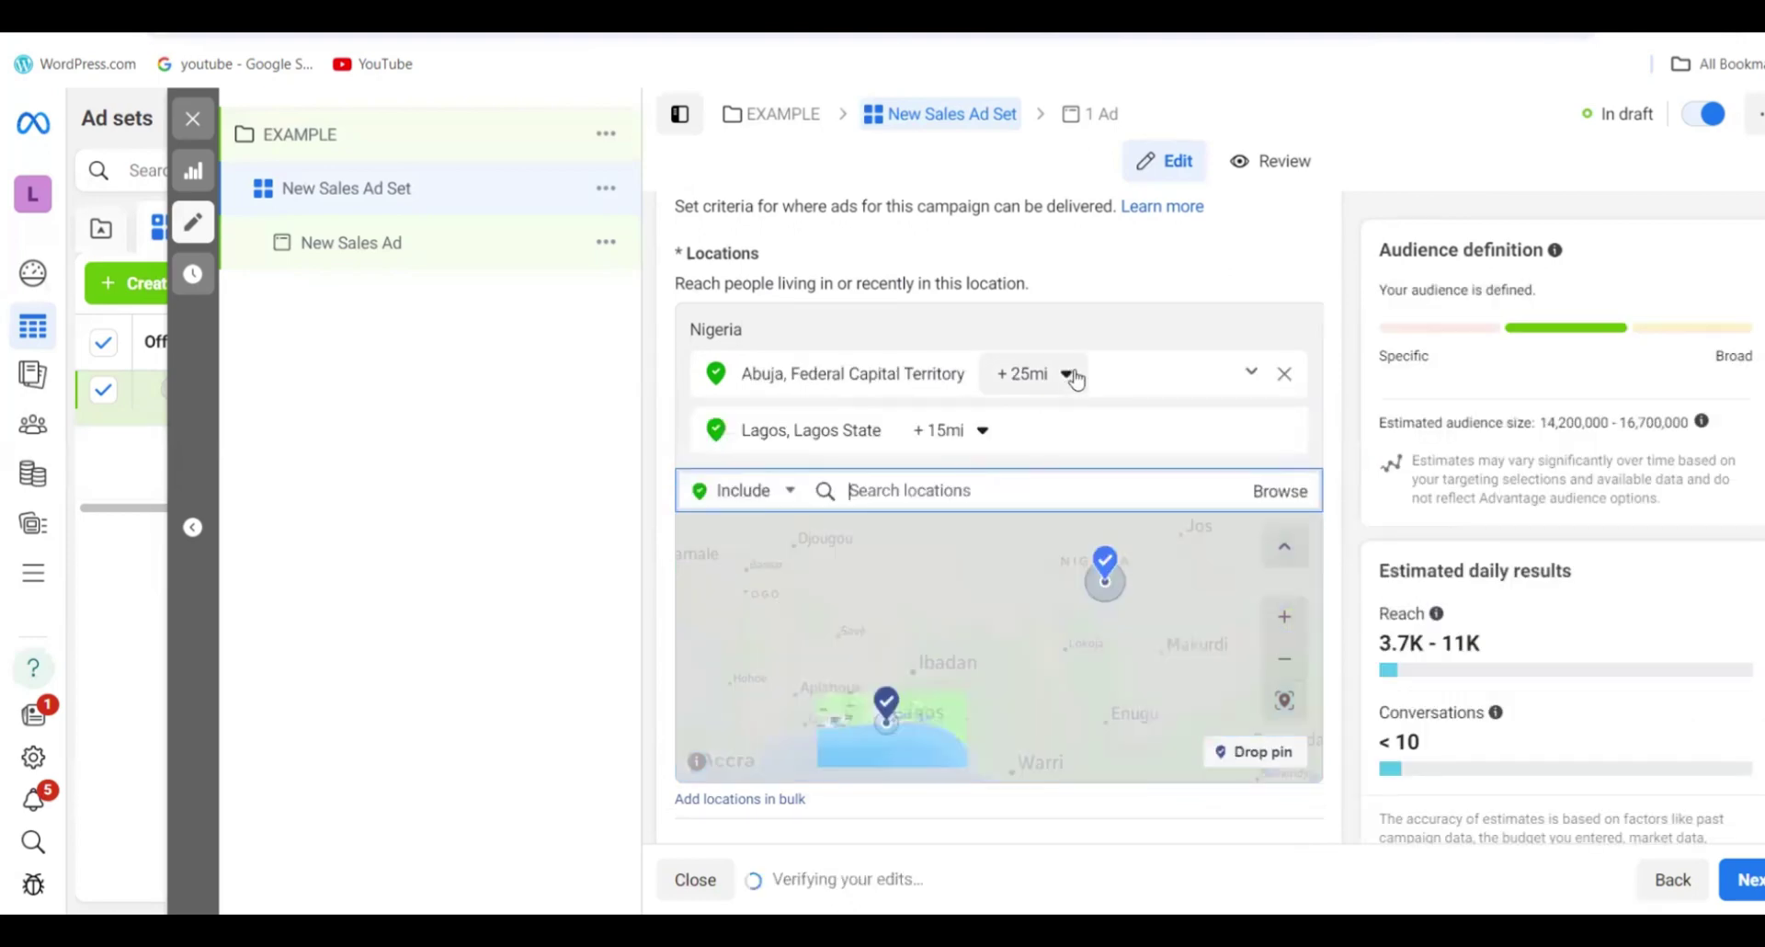
{"action": "left_click", "coordinate": [1068, 375]}
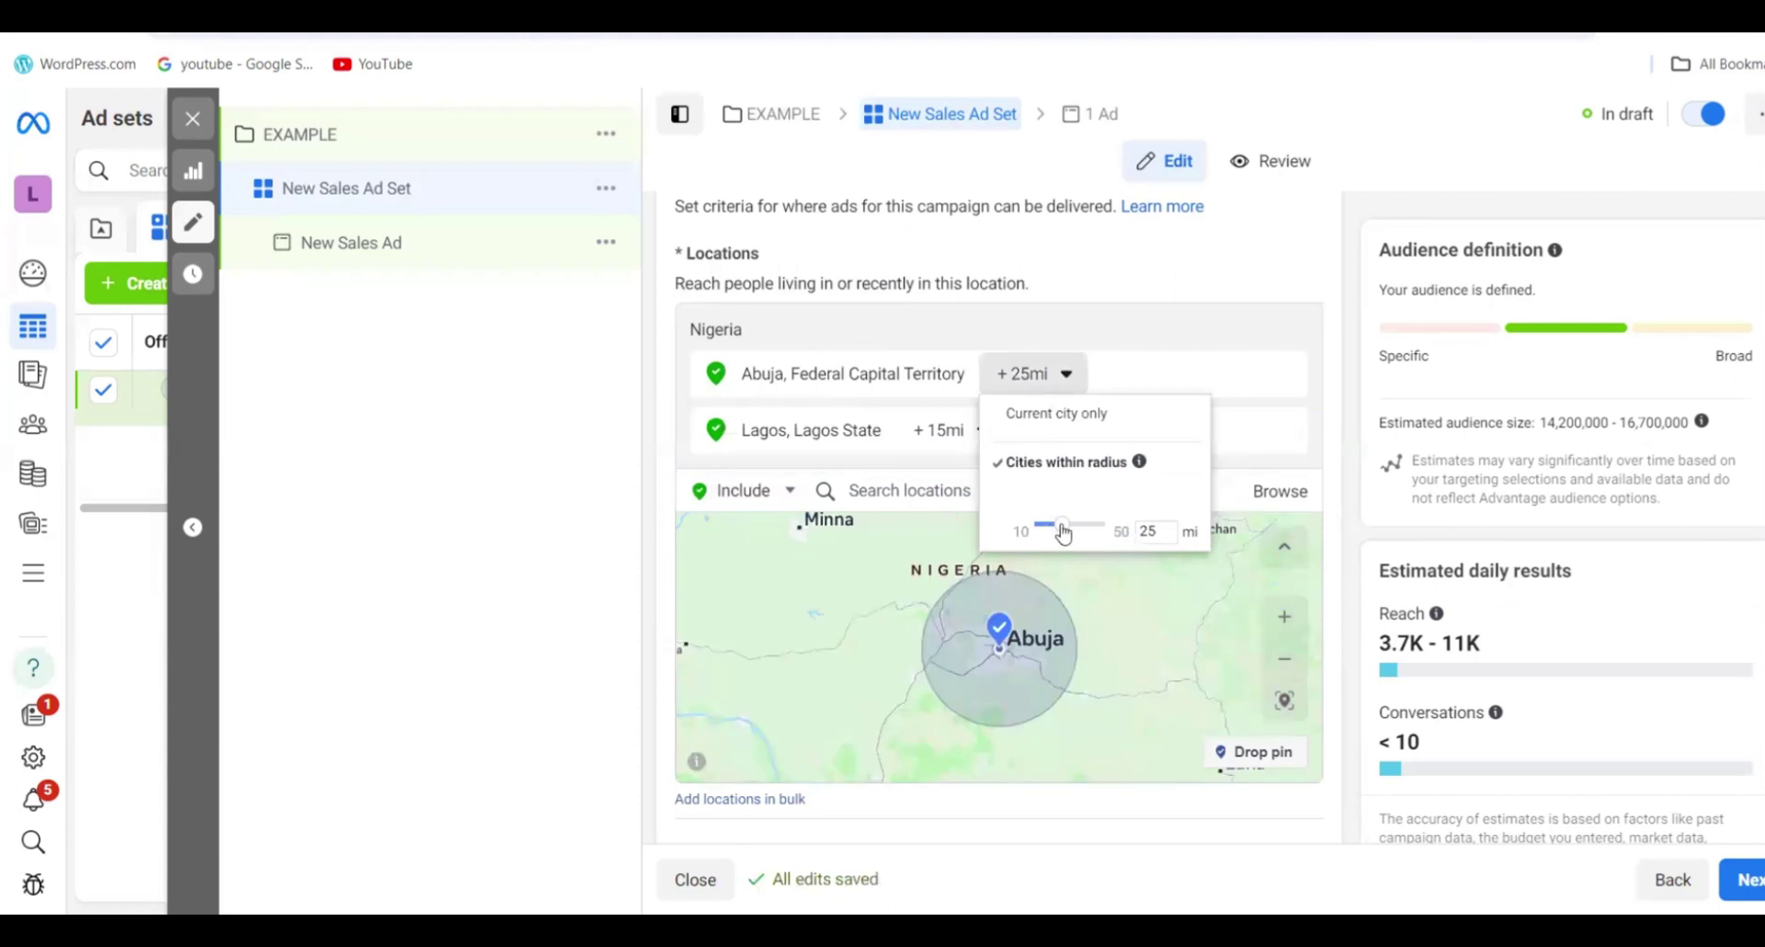
{"action": "left_click_drag", "start_coordinate": [1063, 533], "coordinate": [1048, 531]}
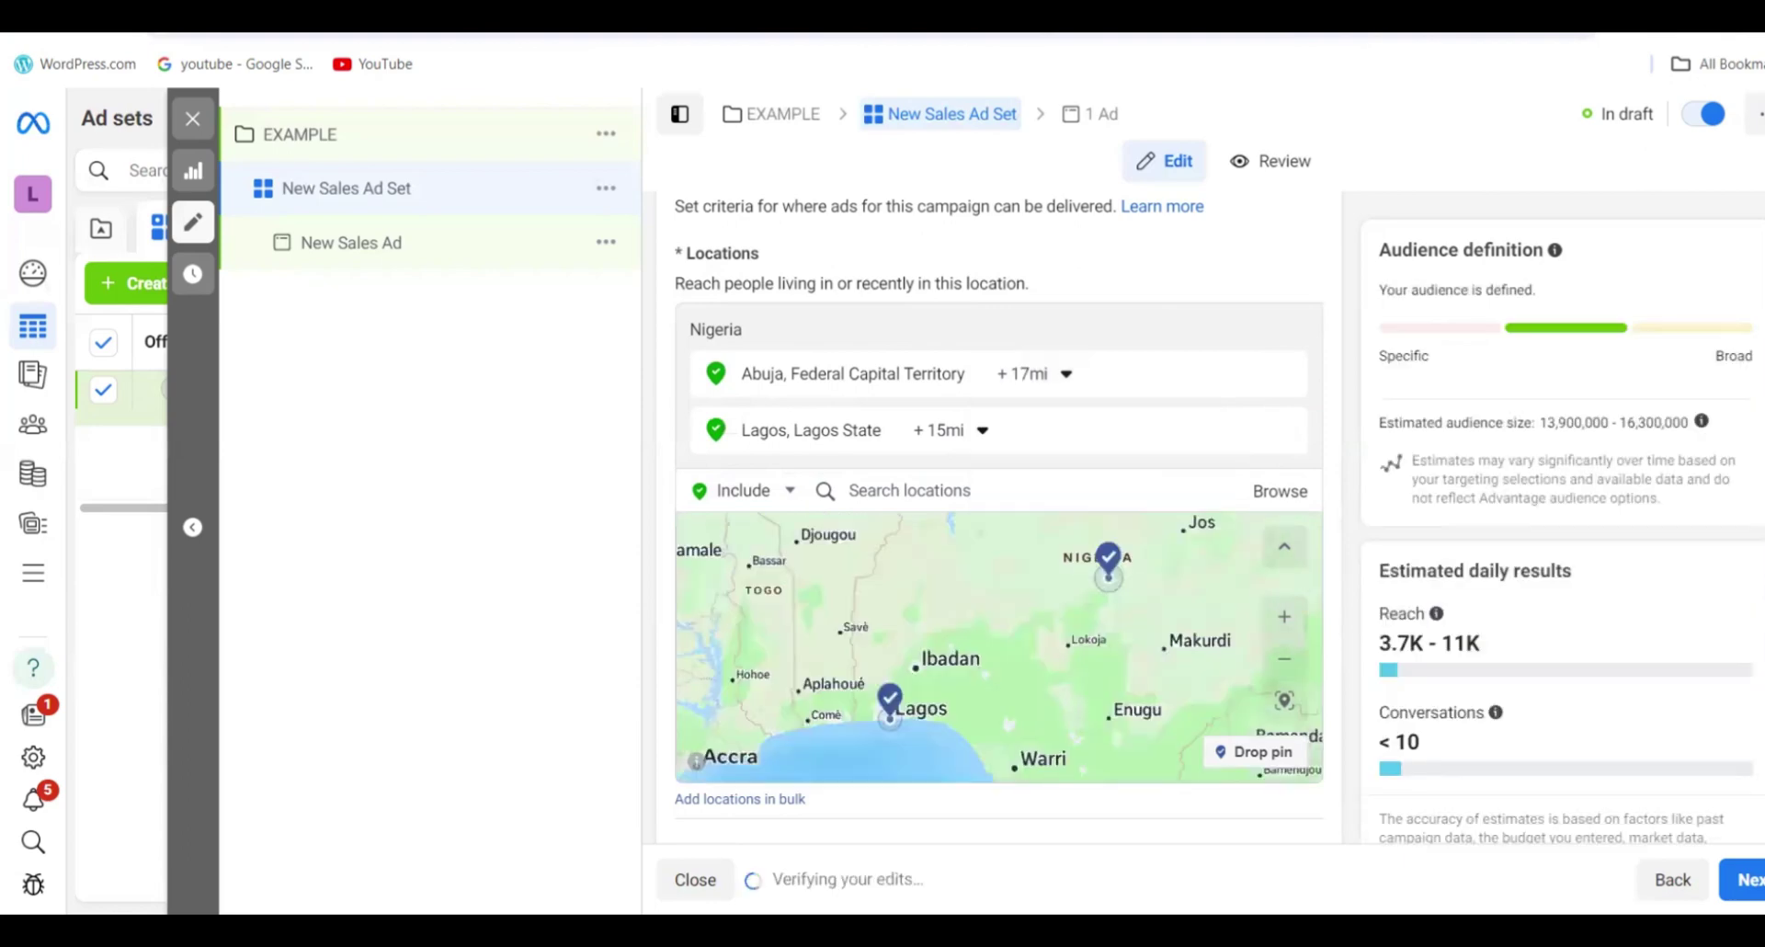
- Expand the additional audience controls and review them together with the chosen locations
{"action": "scroll", "coordinate": [998, 515], "scroll_direction": "down", "scroll_amount": 2}
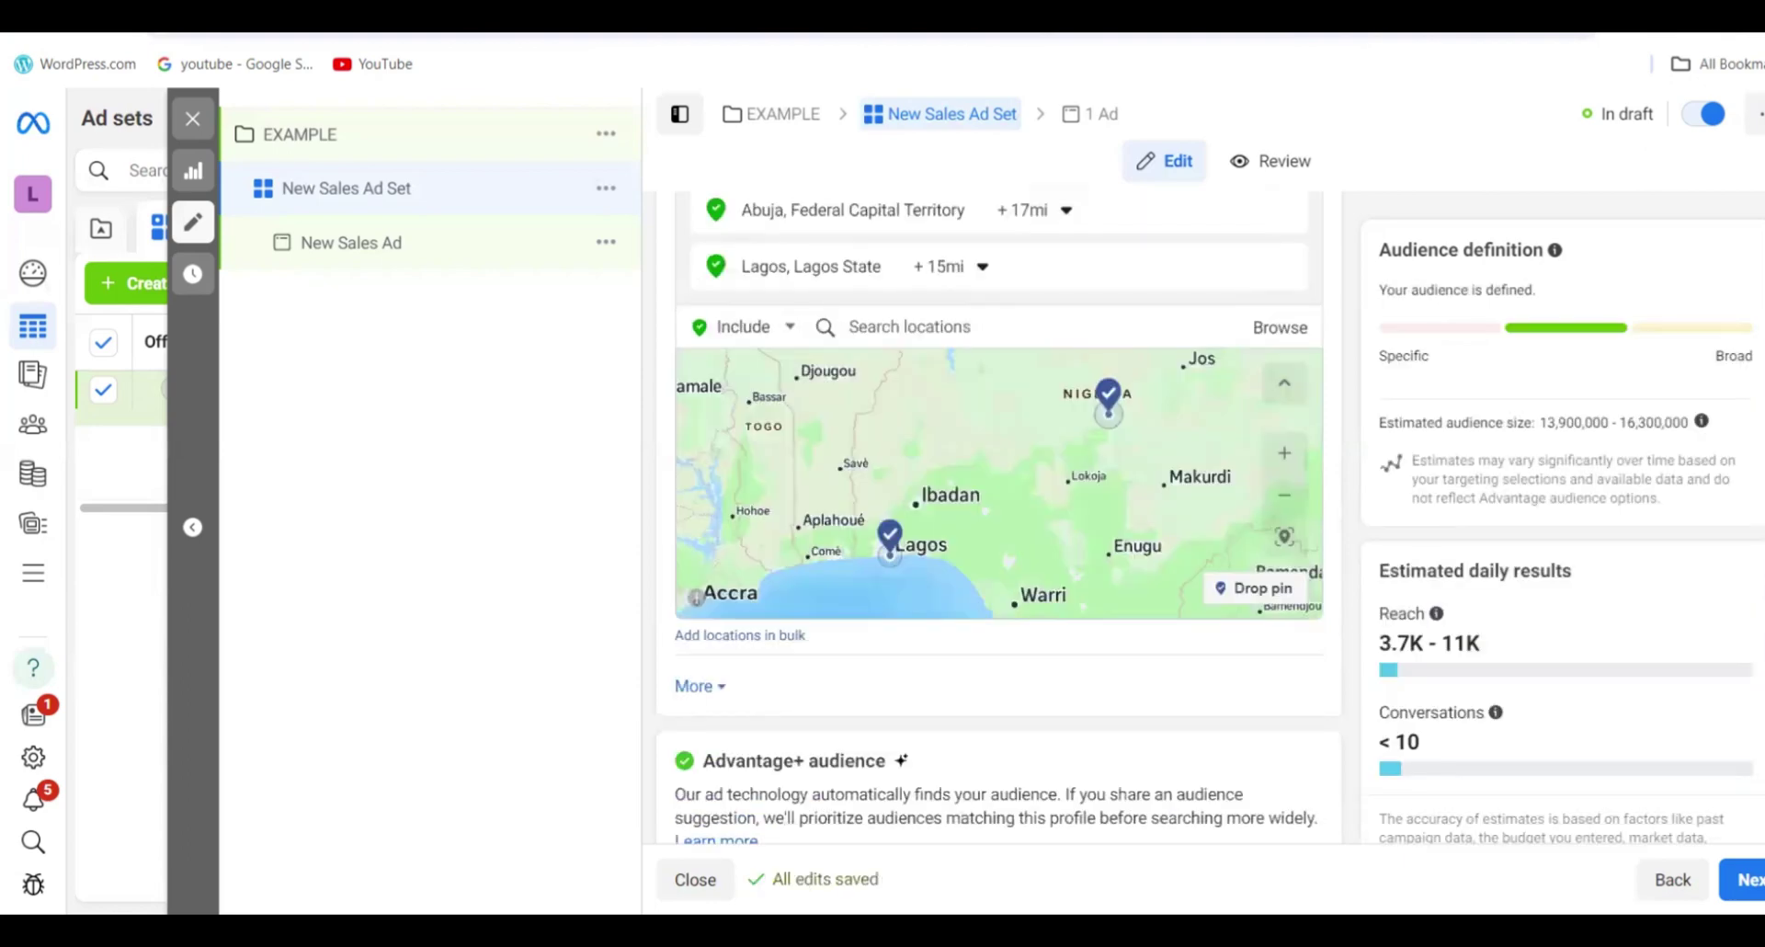
{"action": "scroll", "coordinate": [998, 515], "scroll_direction": "down", "scroll_amount": 2}
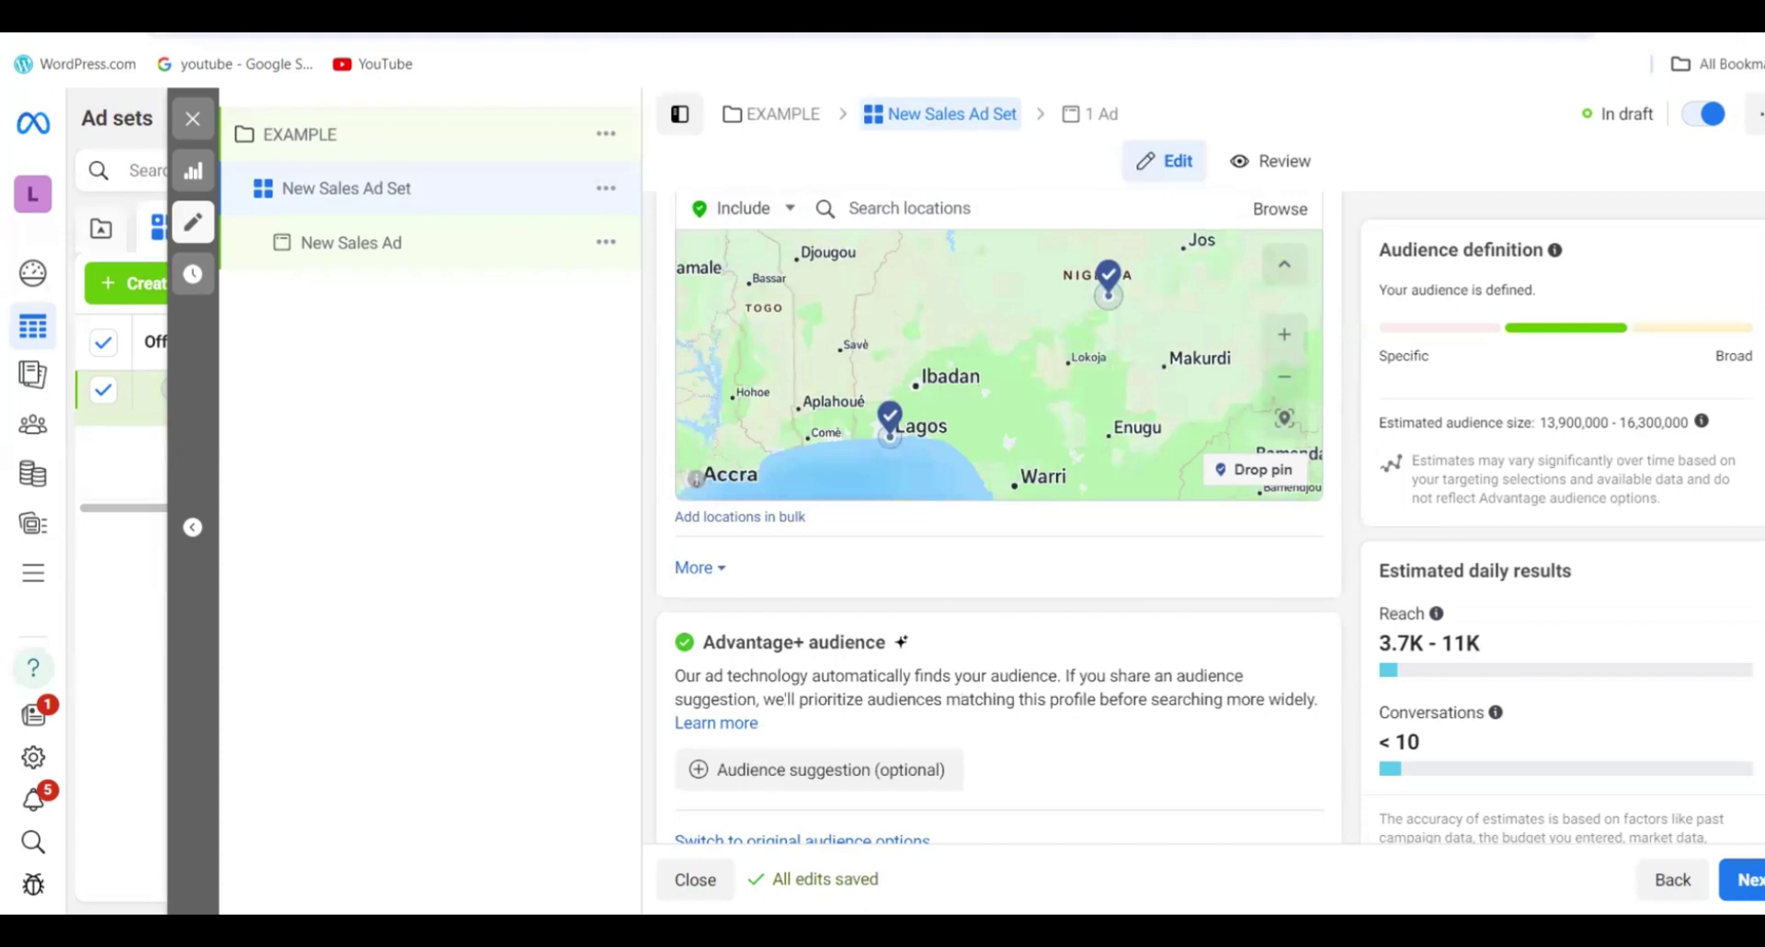
{"action": "scroll", "coordinate": [999, 515], "scroll_direction": "down", "scroll_amount": 1}
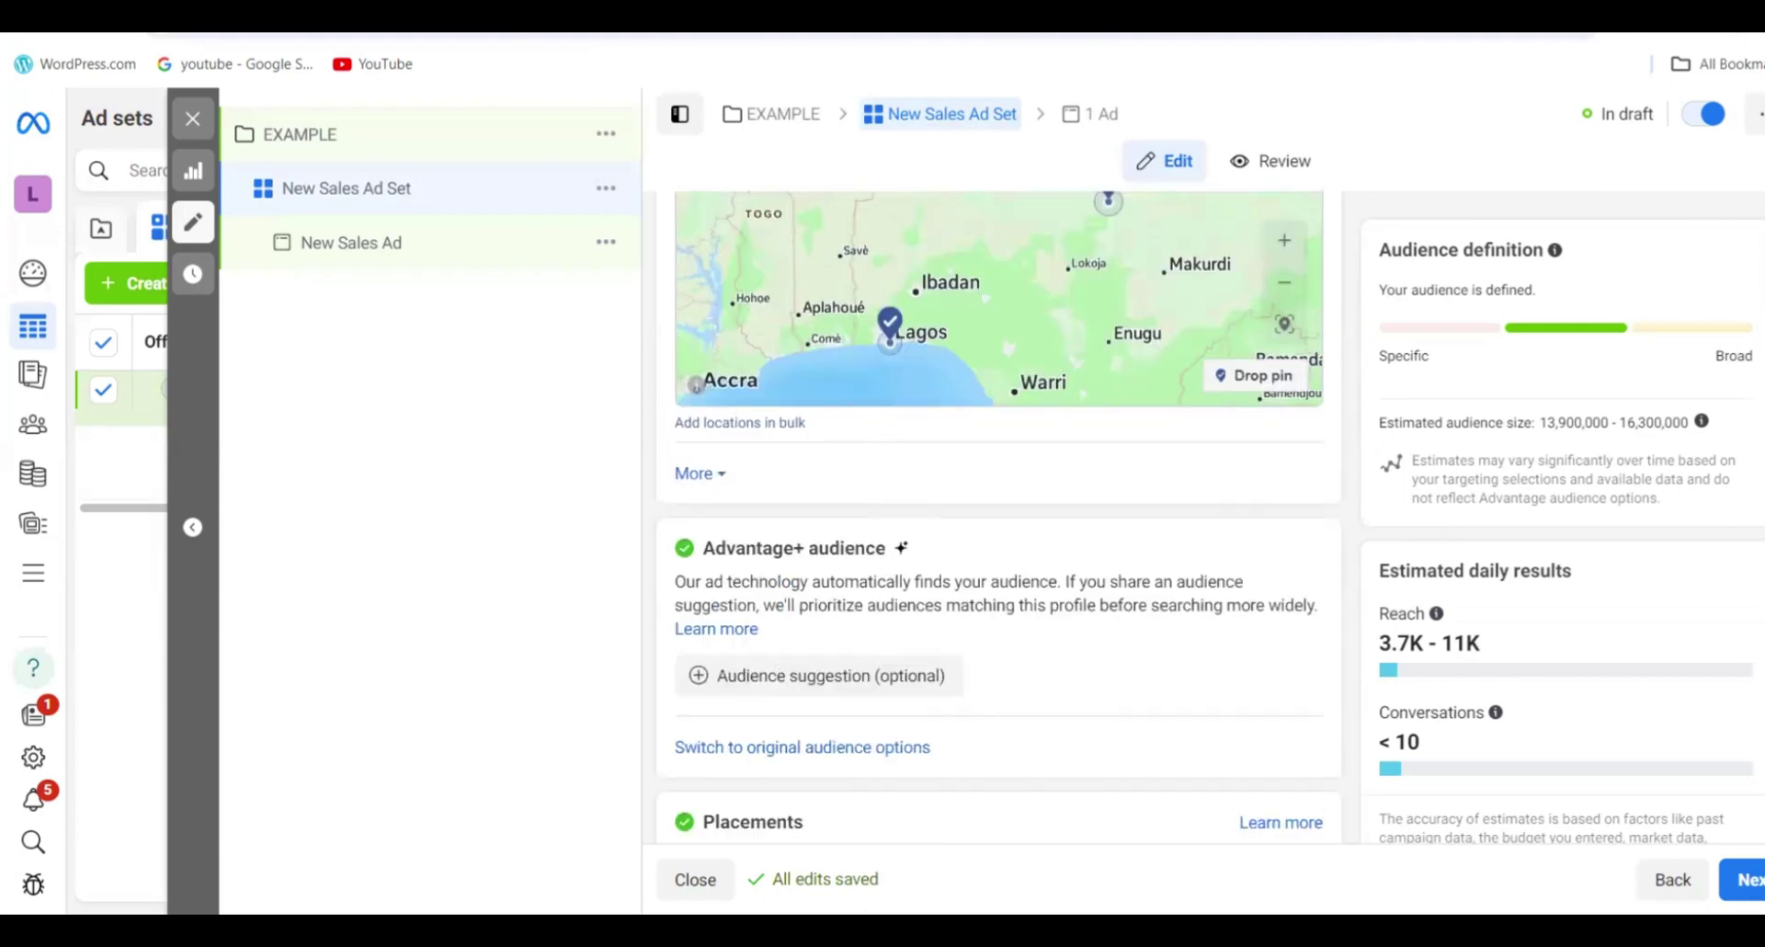
{"action": "left_click", "coordinate": [708, 488]}
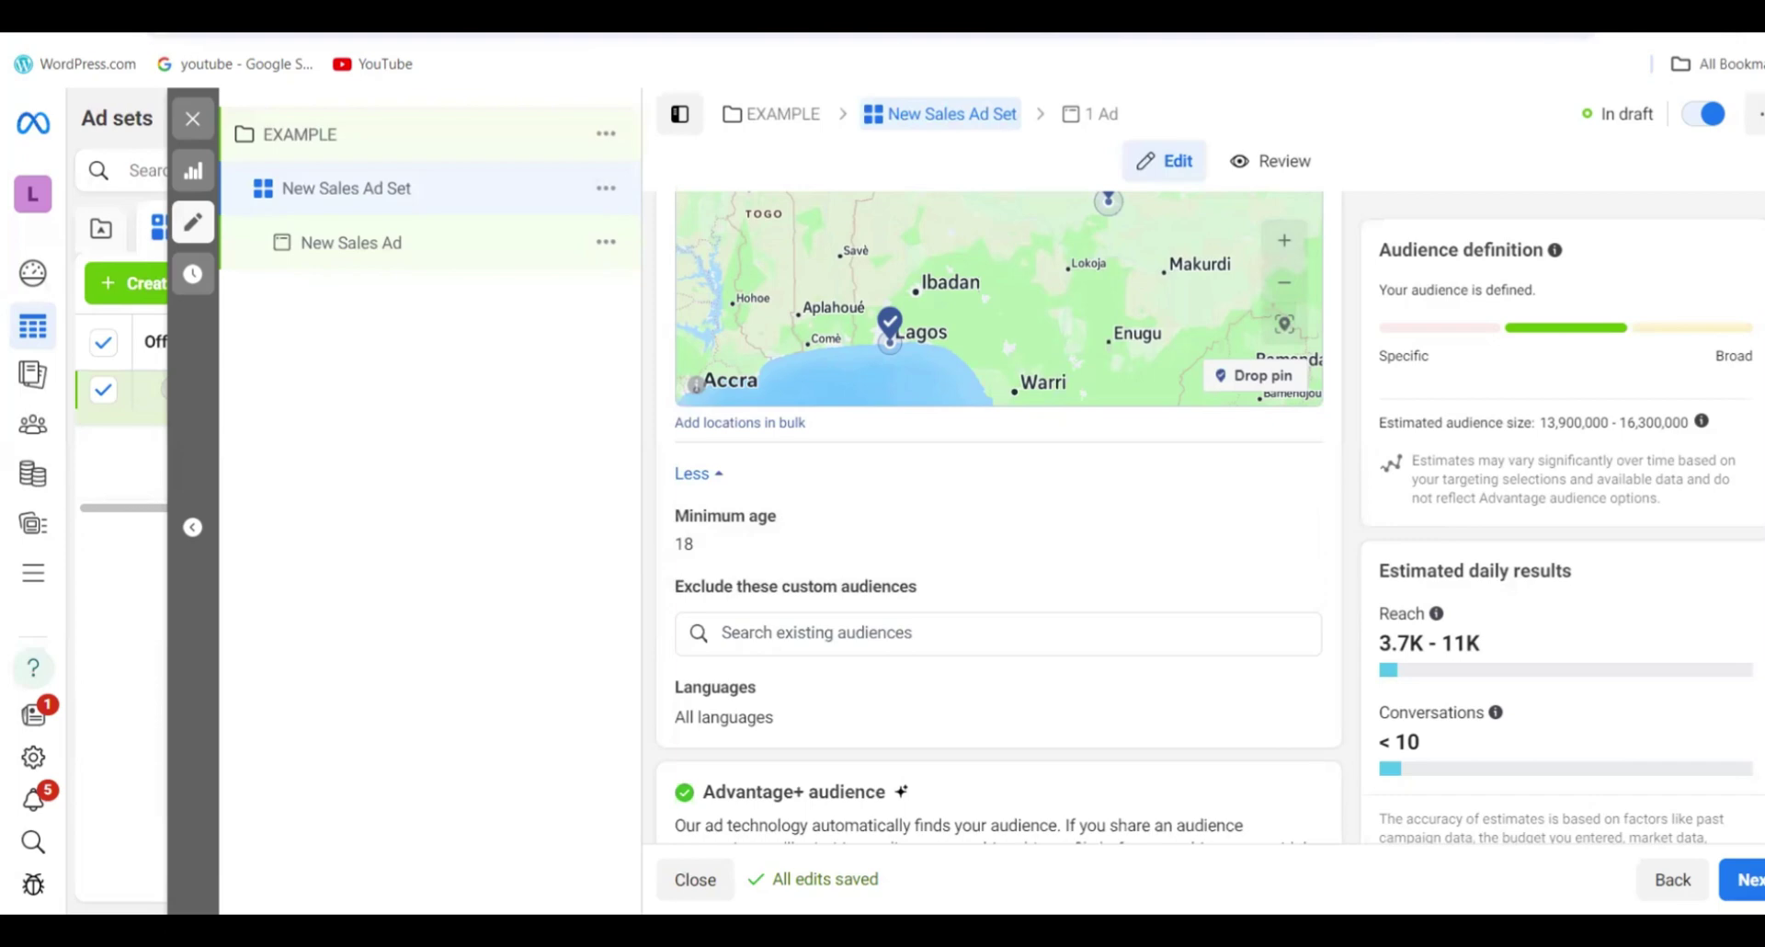
{"action": "scroll", "coordinate": [999, 515], "scroll_direction": "up", "scroll_amount": 5}
{"action": "scroll", "coordinate": [998, 514], "scroll_direction": "up", "scroll_amount": 2}
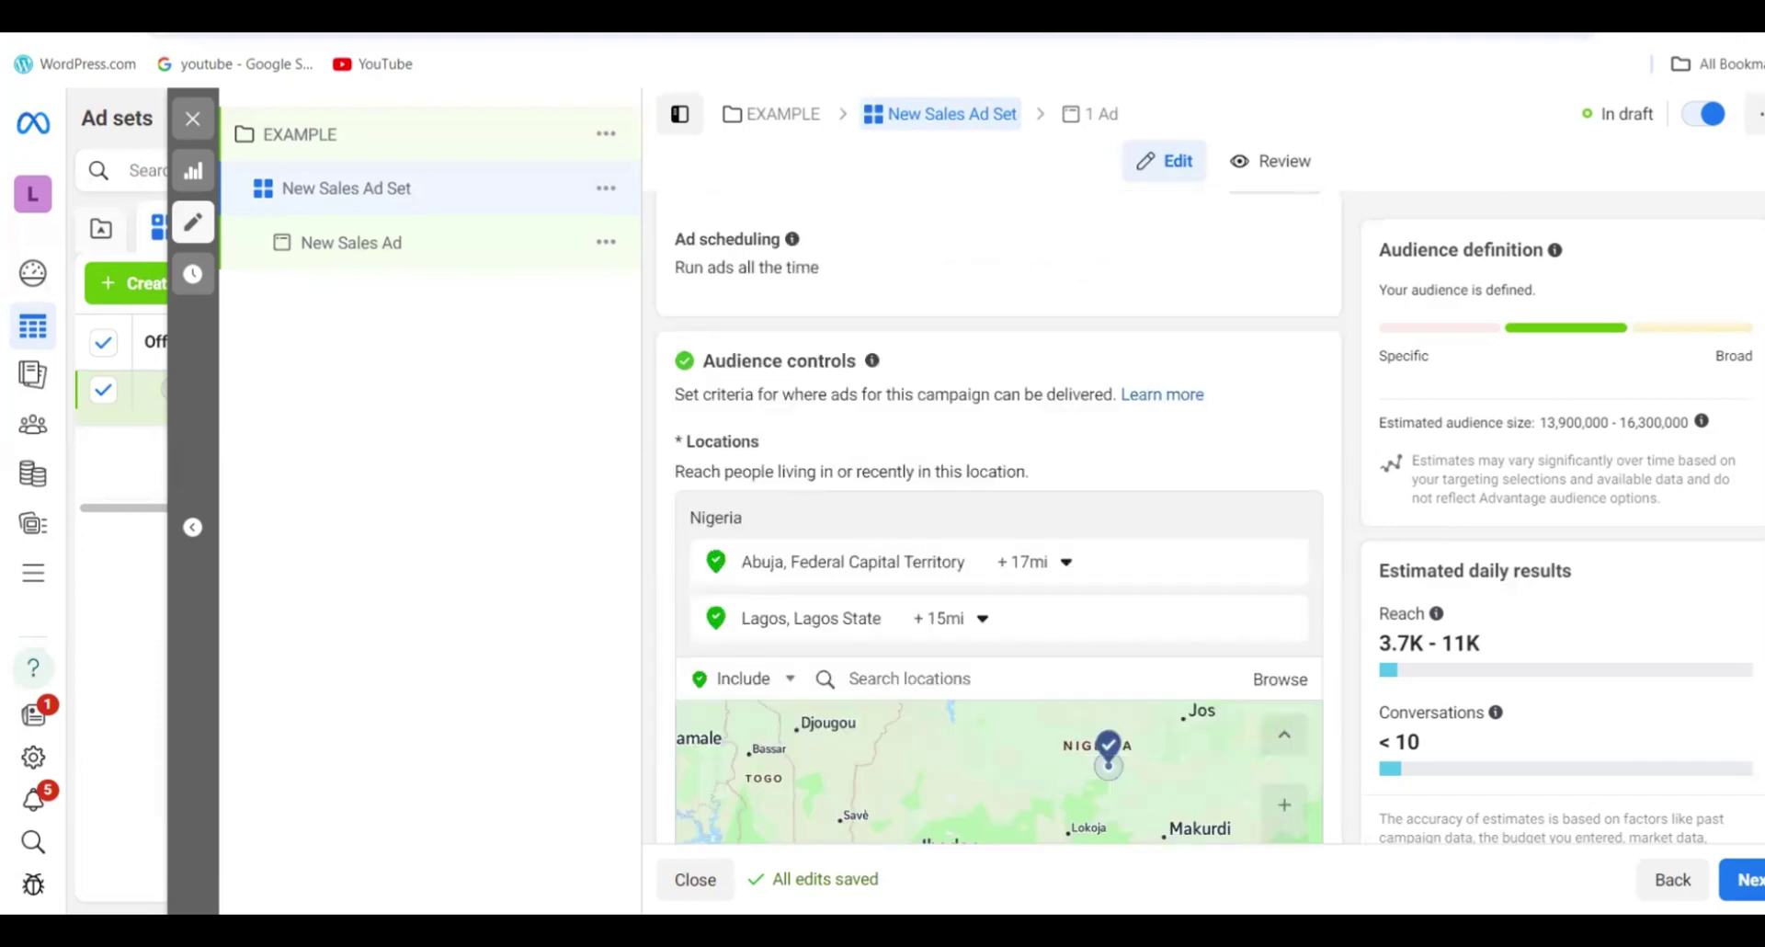
- Switch the ad set from Advantage+ audience to the original audience options
{"action": "scroll", "coordinate": [998, 515], "scroll_direction": "down", "scroll_amount": 1}
{"action": "scroll", "coordinate": [998, 515], "scroll_direction": "down", "scroll_amount": 6}
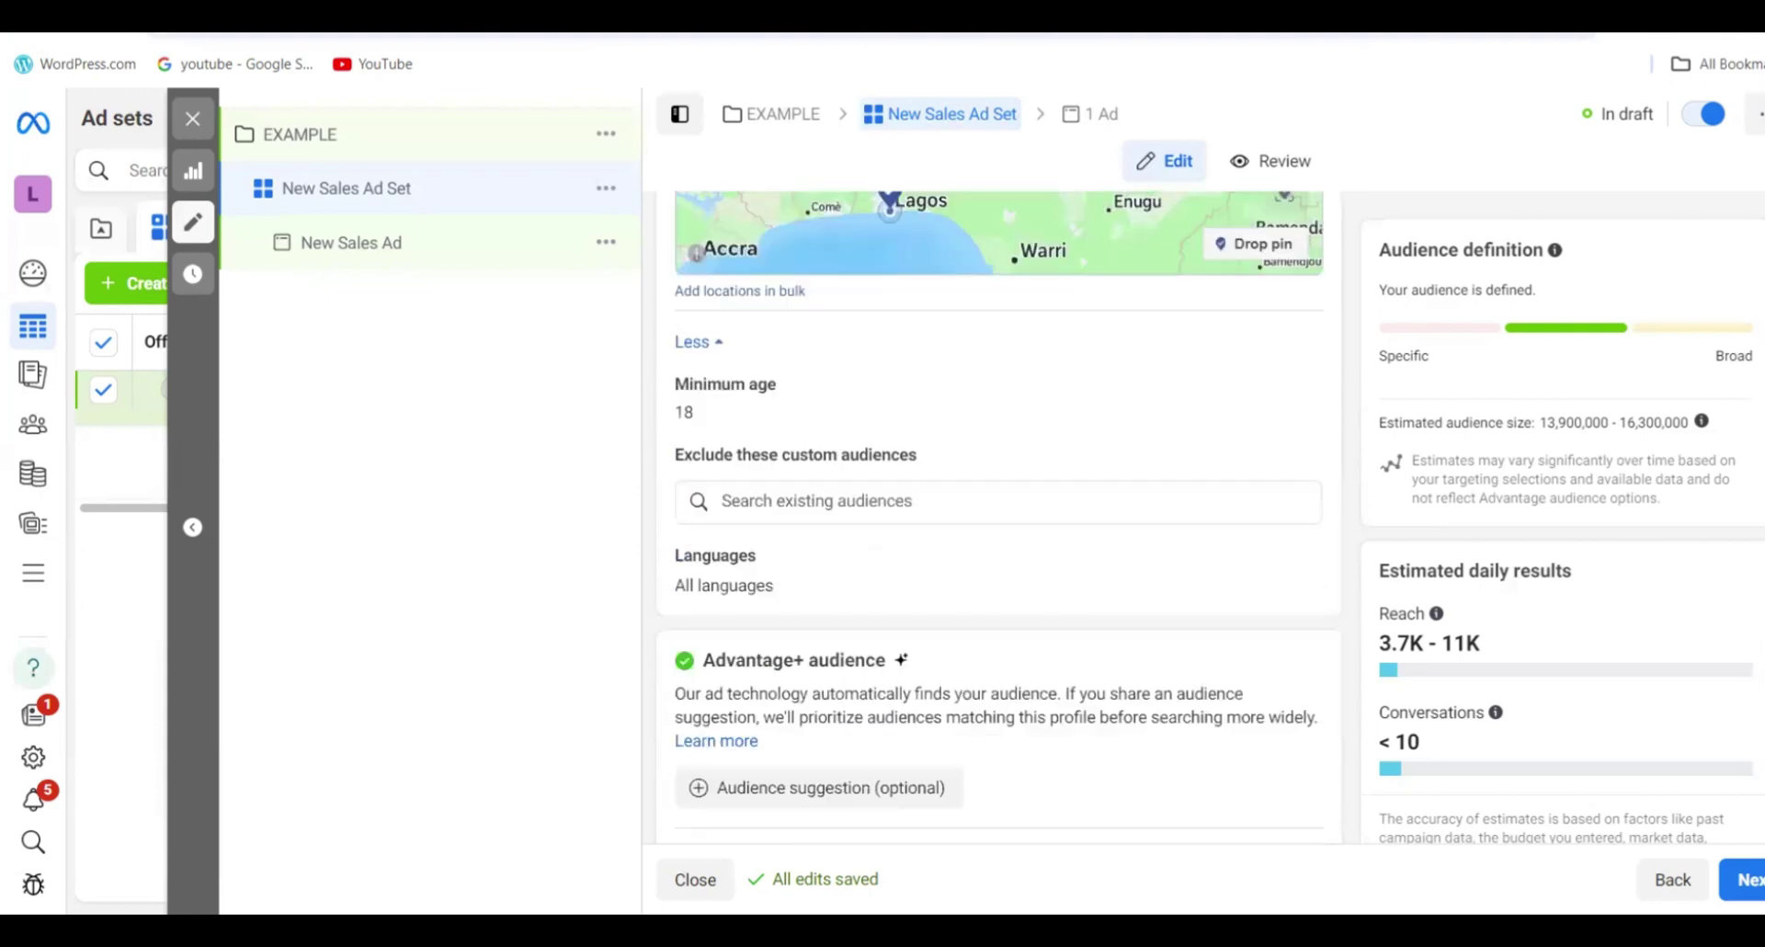
{"action": "scroll", "coordinate": [998, 515], "scroll_direction": "down", "scroll_amount": 2}
{"action": "scroll", "coordinate": [998, 515], "scroll_direction": "down", "scroll_amount": 1}
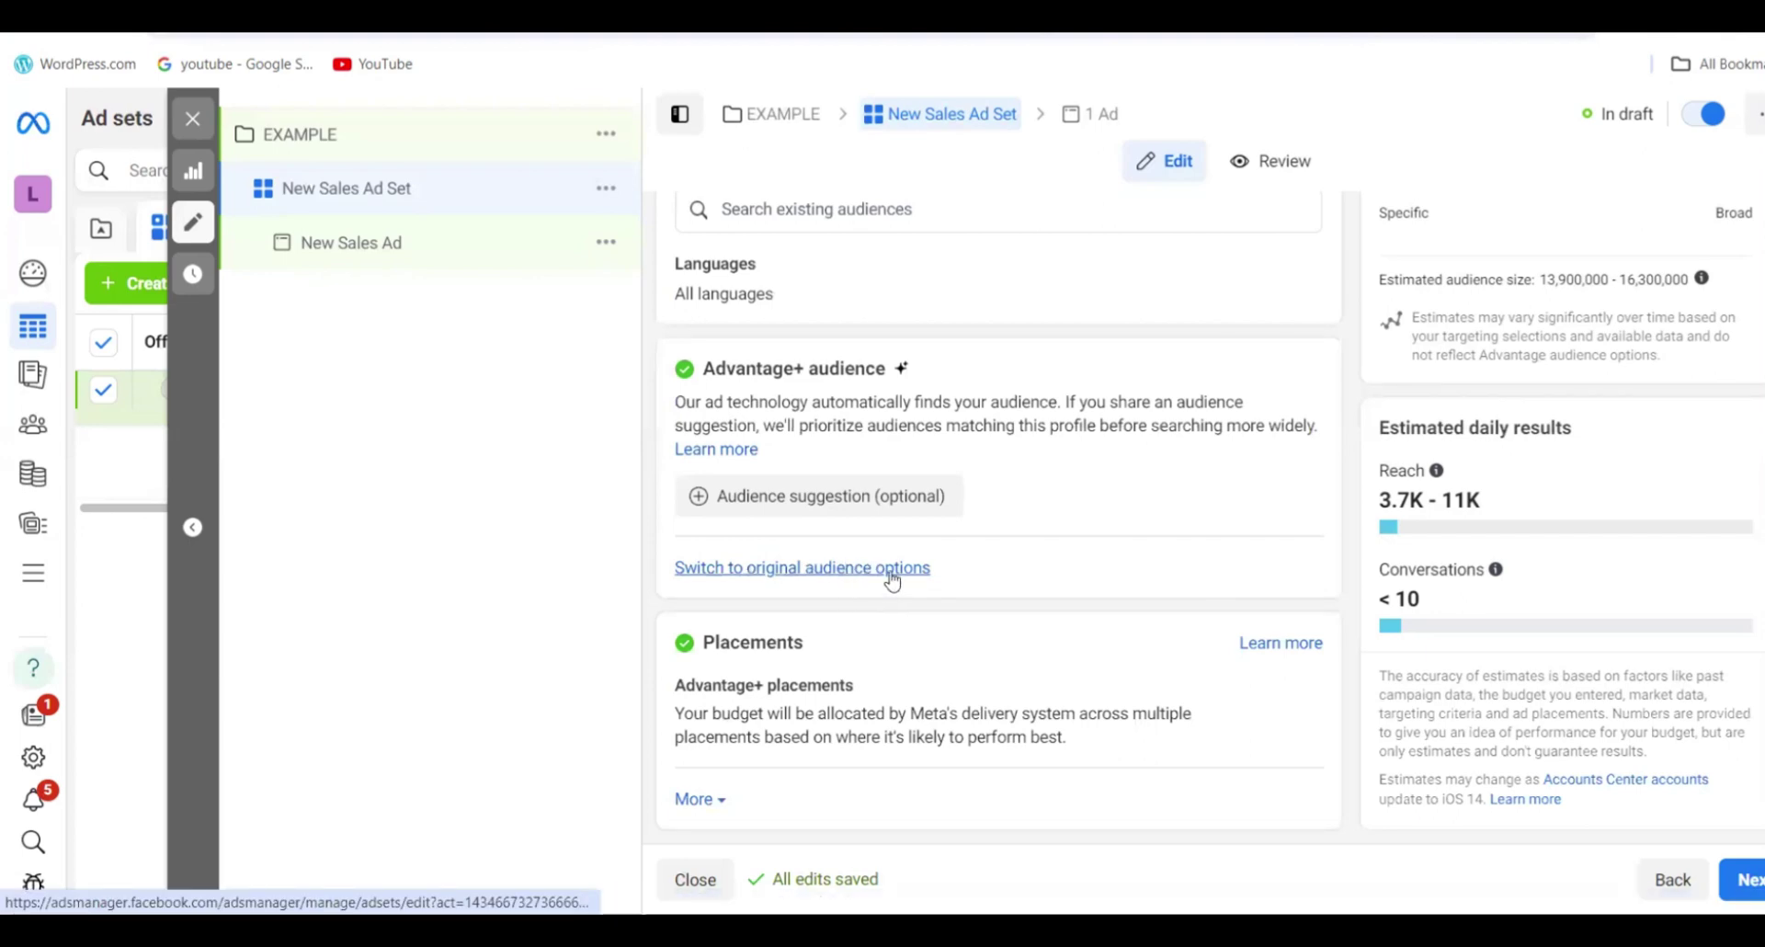
{"action": "left_click", "coordinate": [814, 568]}
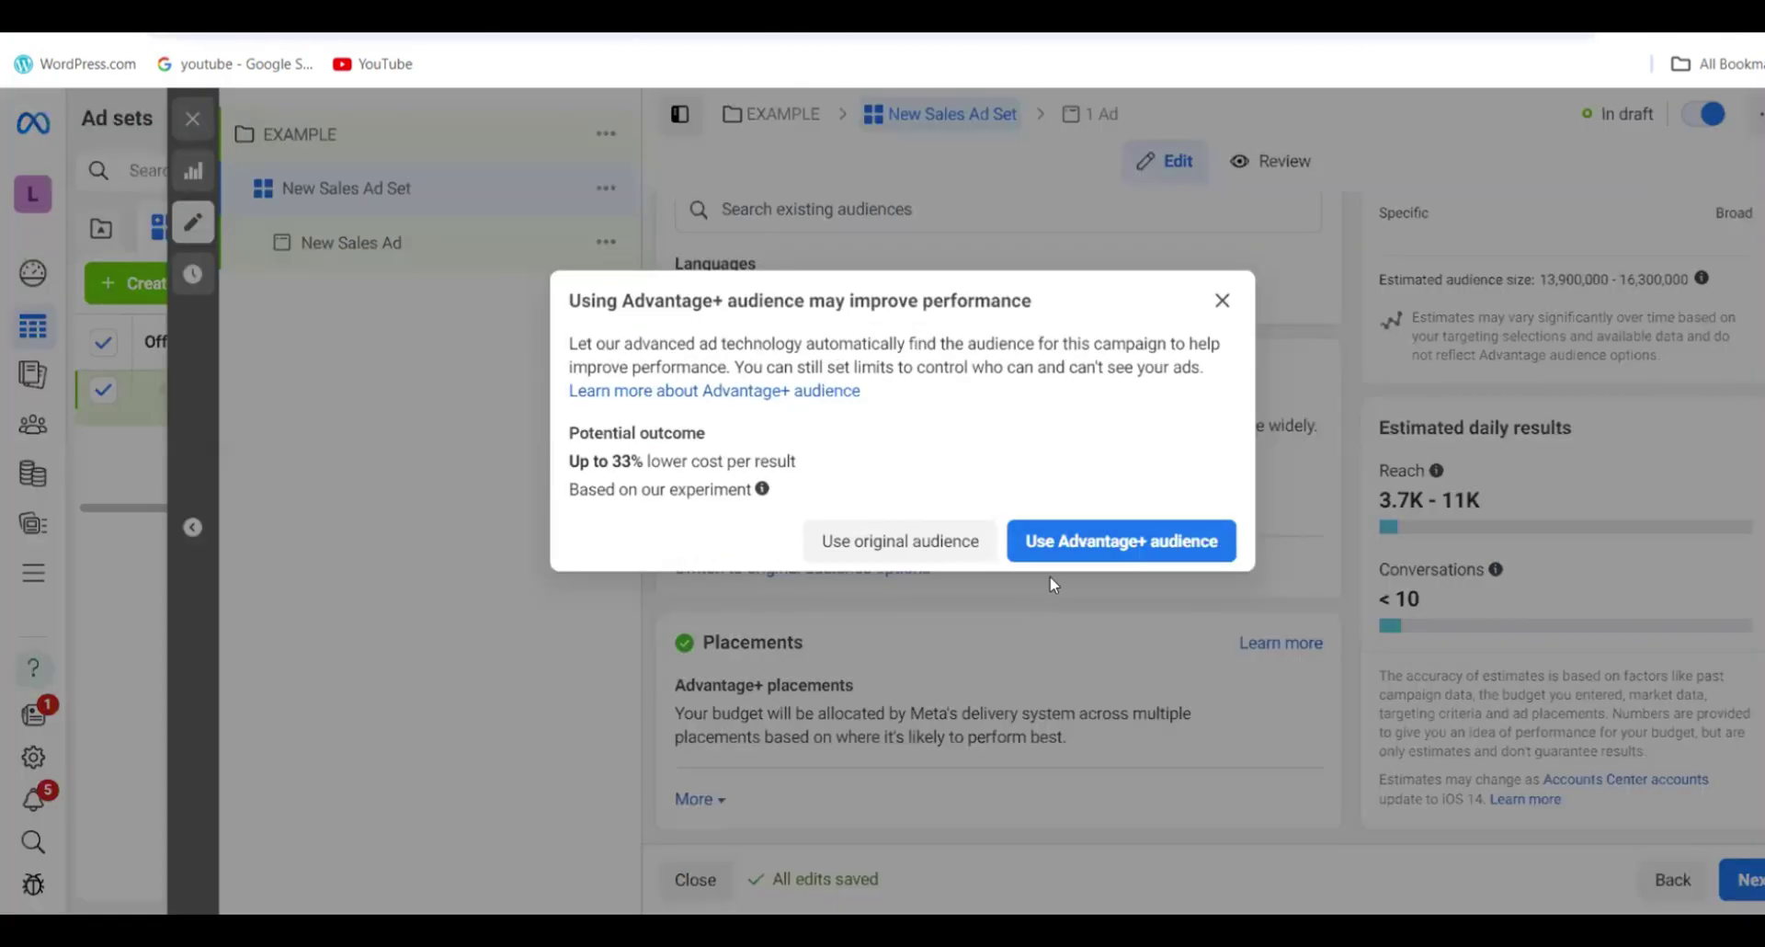
{"action": "left_click", "coordinate": [873, 550]}
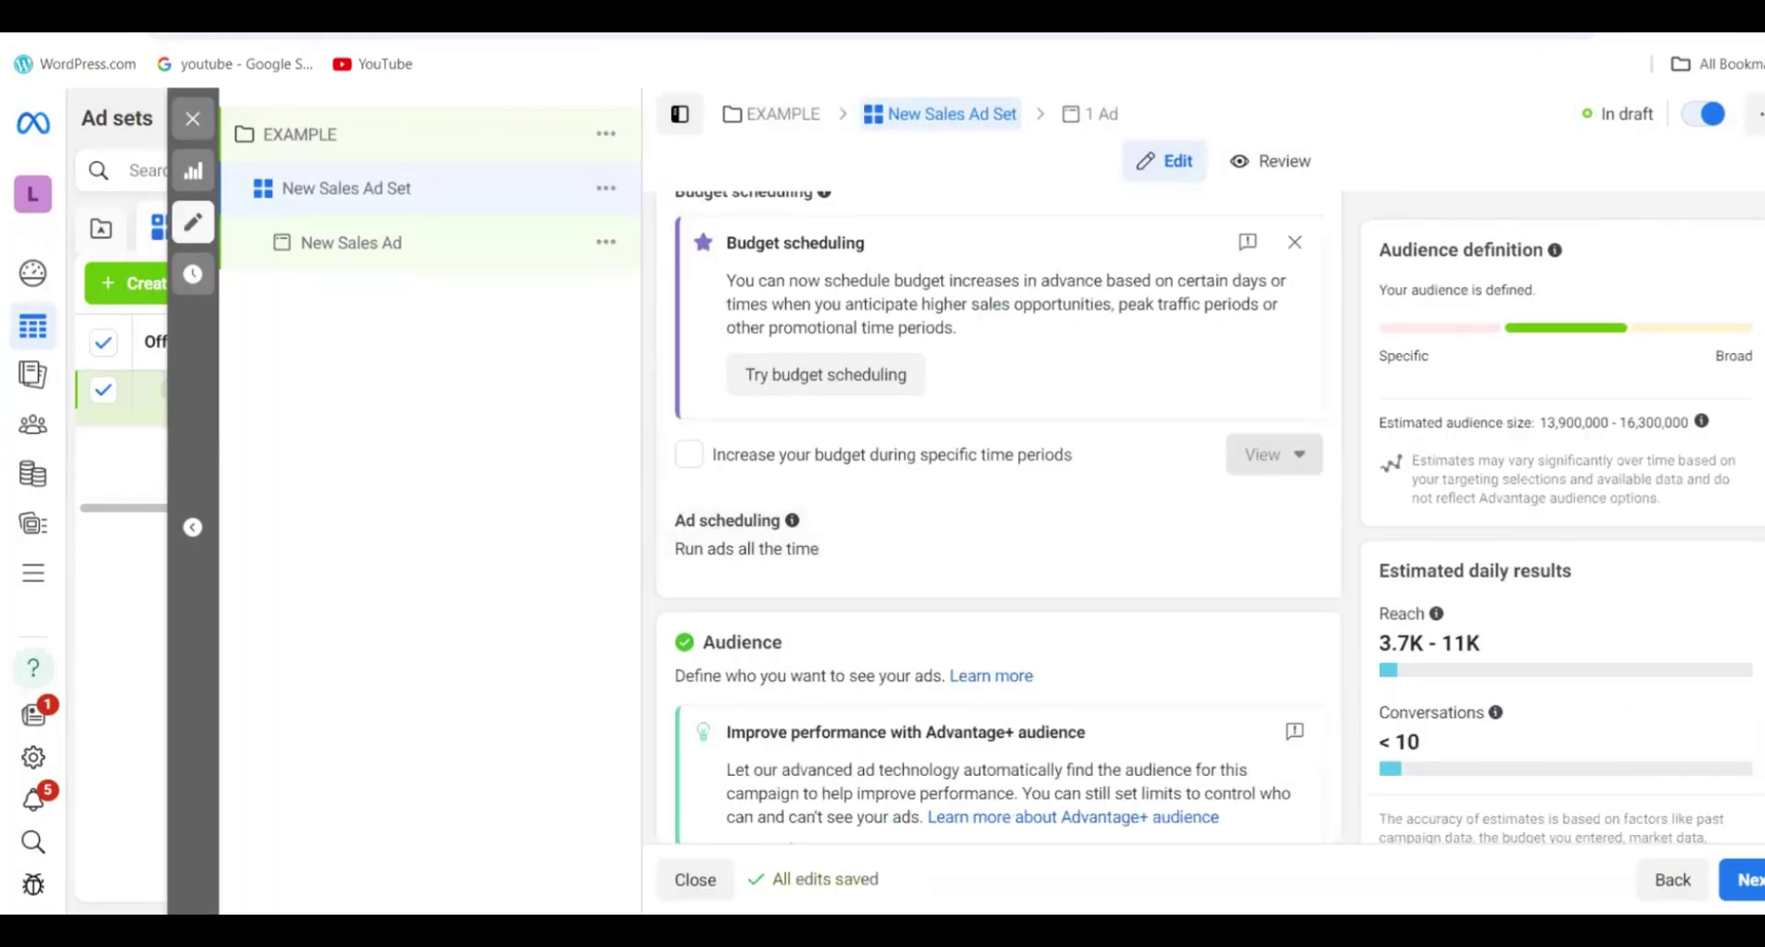
- Set the audience's minimum age to 20 in the original audience settings
{"action": "scroll", "coordinate": [999, 515], "scroll_direction": "down", "scroll_amount": 4}
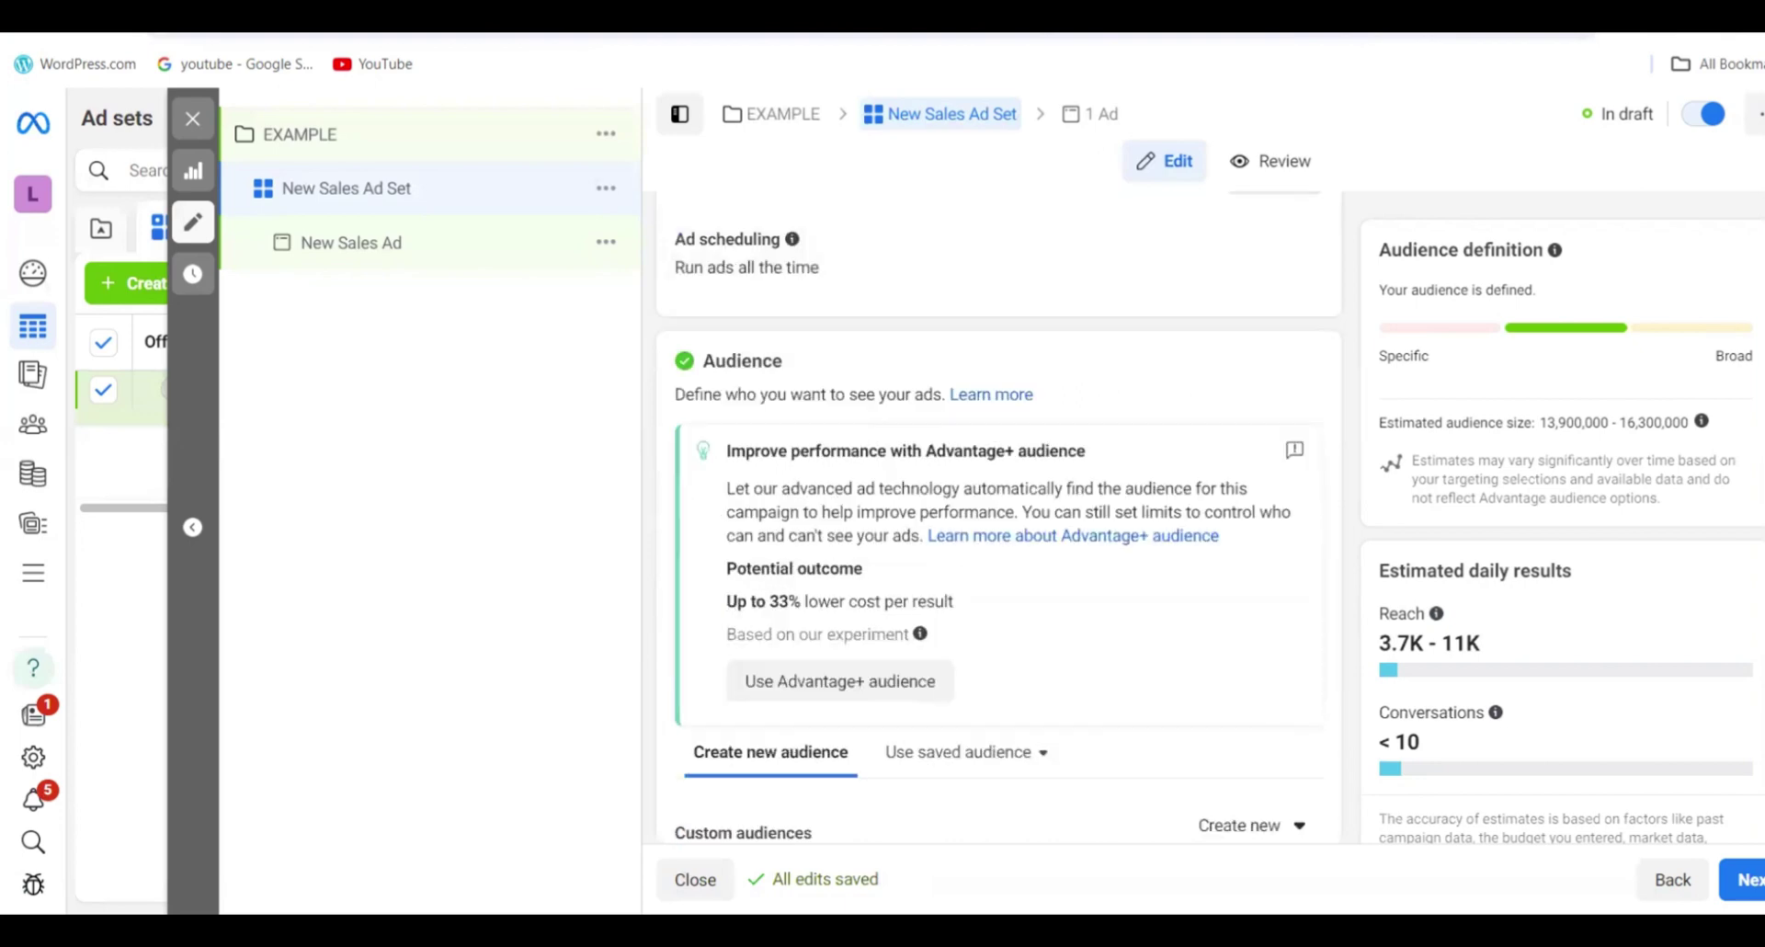
{"action": "scroll", "coordinate": [999, 515], "scroll_direction": "down", "scroll_amount": 4}
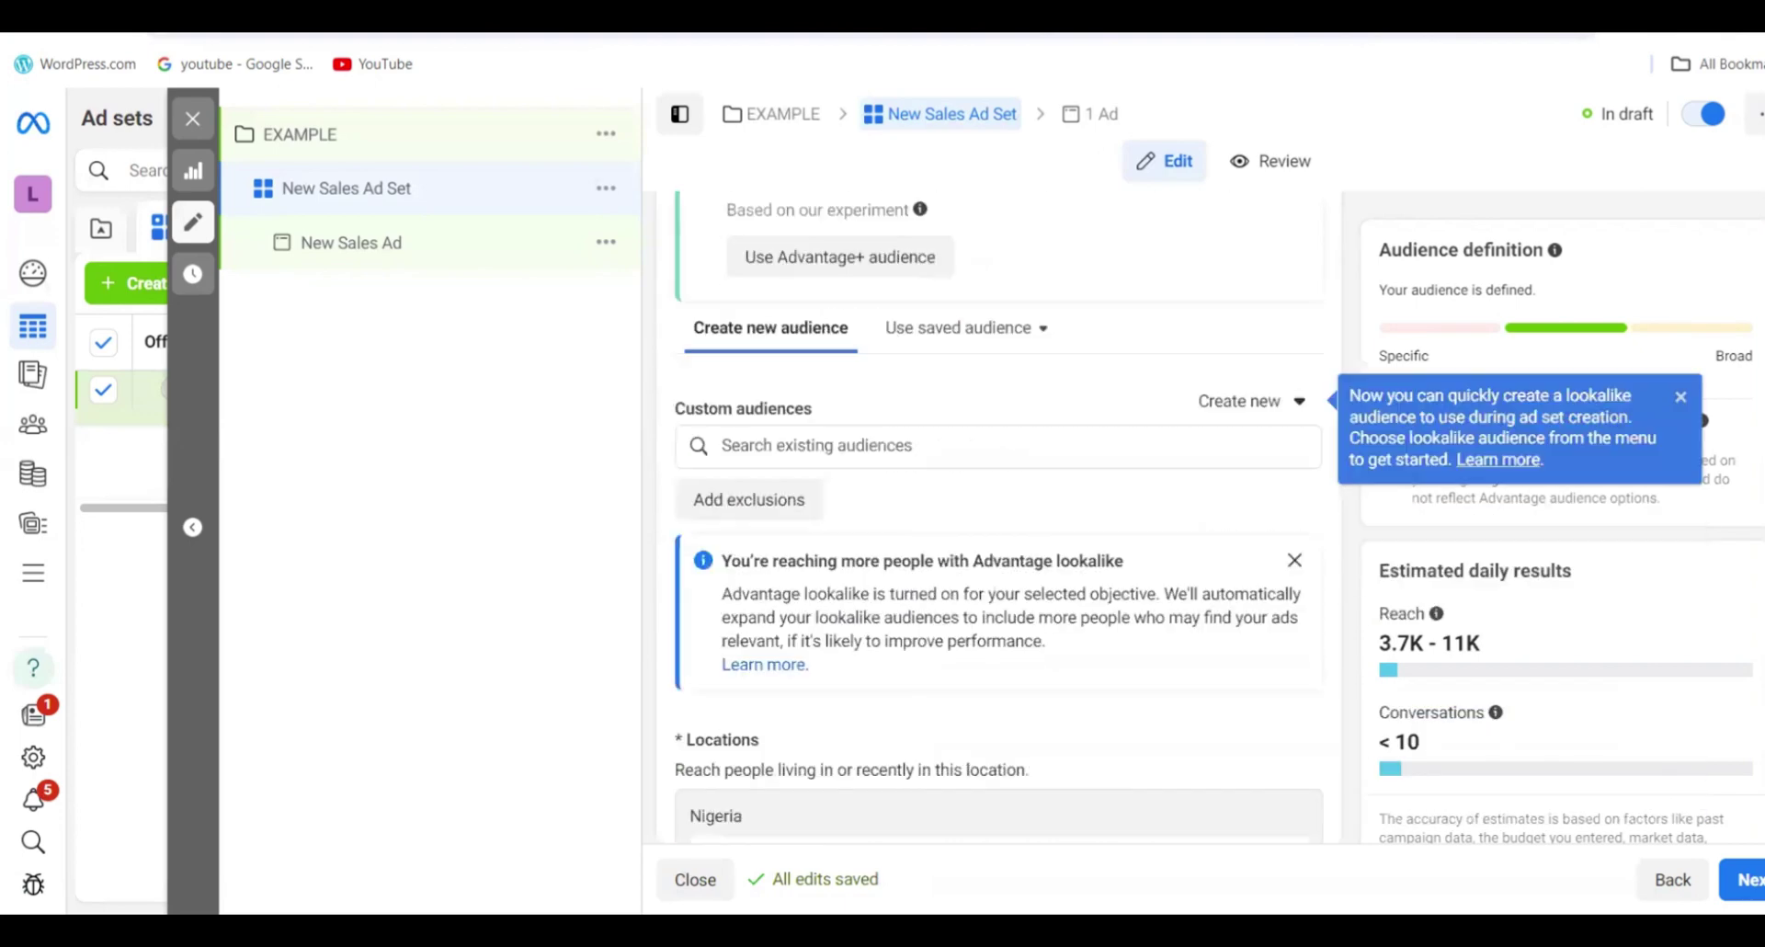
{"action": "scroll", "coordinate": [998, 514], "scroll_direction": "down", "scroll_amount": 2}
{"action": "scroll", "coordinate": [998, 514], "scroll_direction": "down", "scroll_amount": 4}
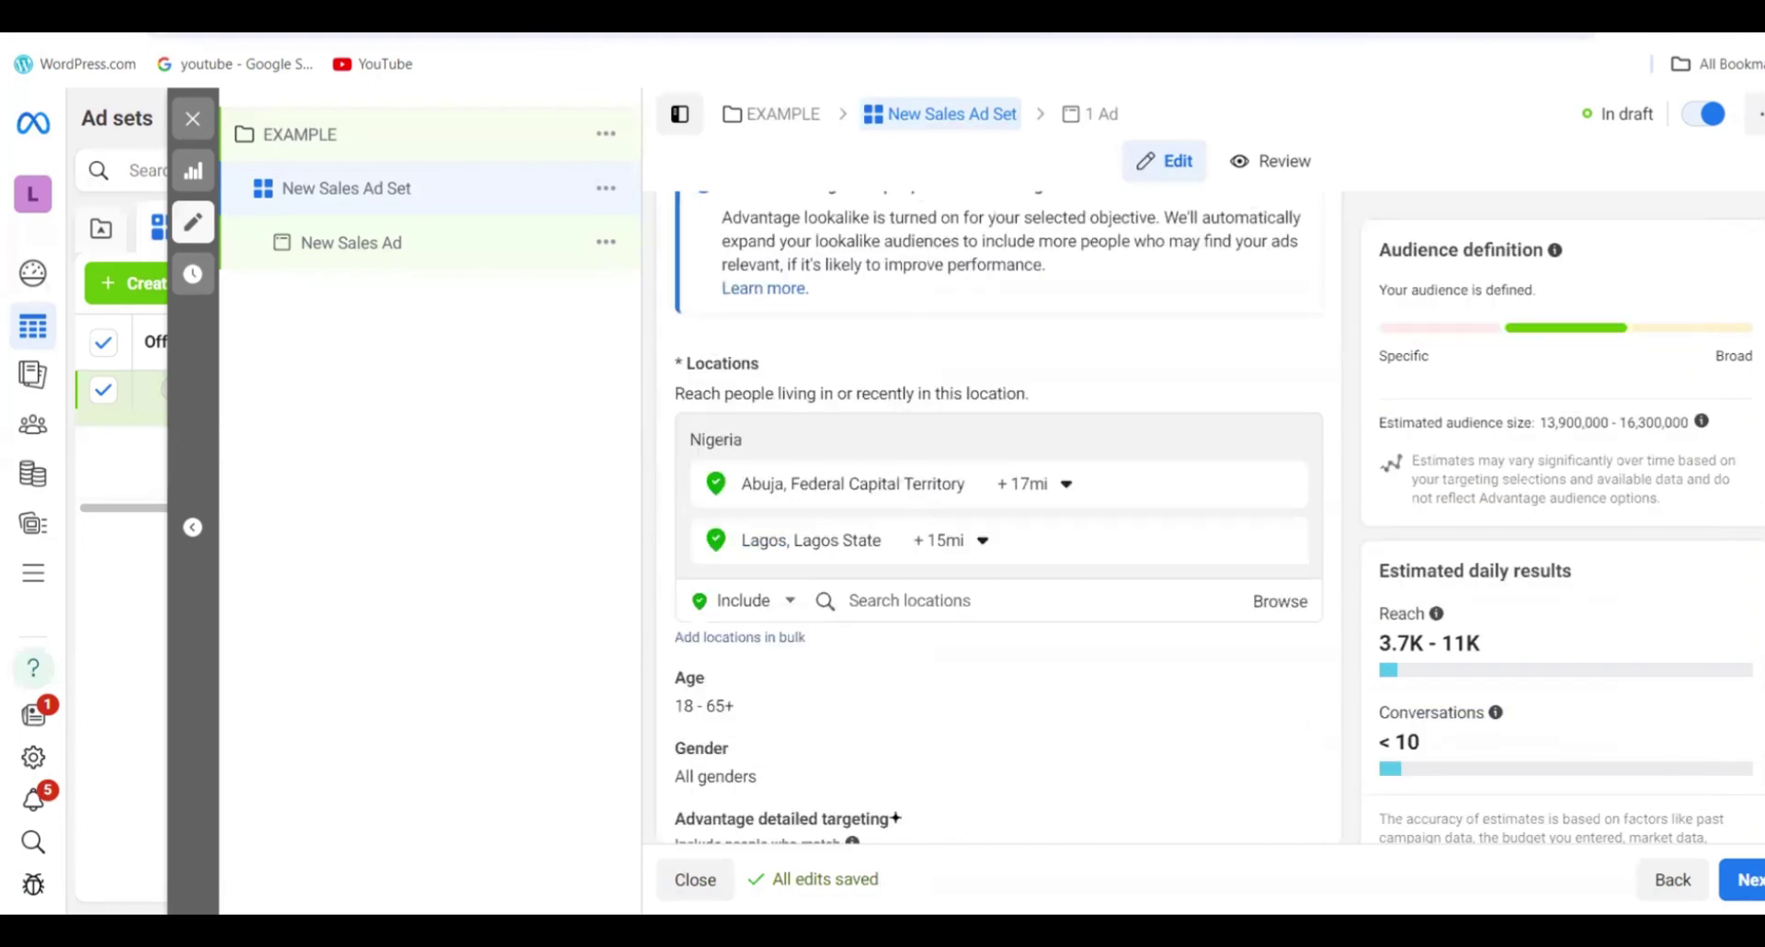
{"action": "scroll", "coordinate": [998, 515], "scroll_direction": "down", "scroll_amount": 2}
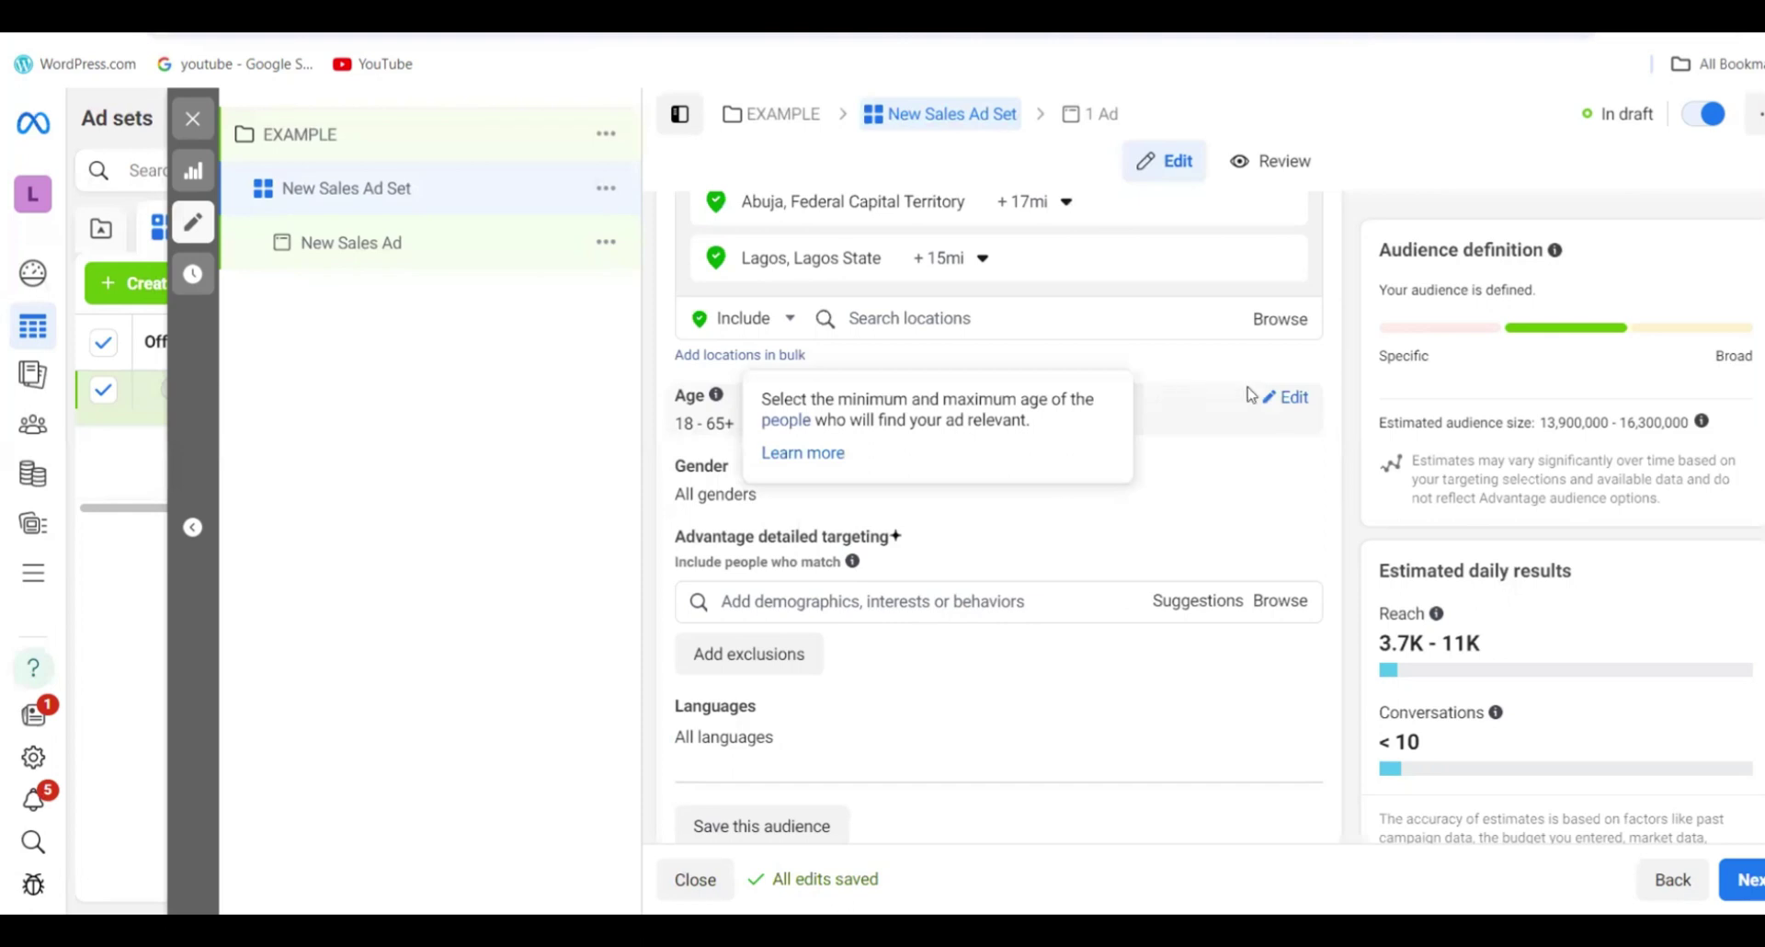
{"action": "left_click", "coordinate": [1293, 400]}
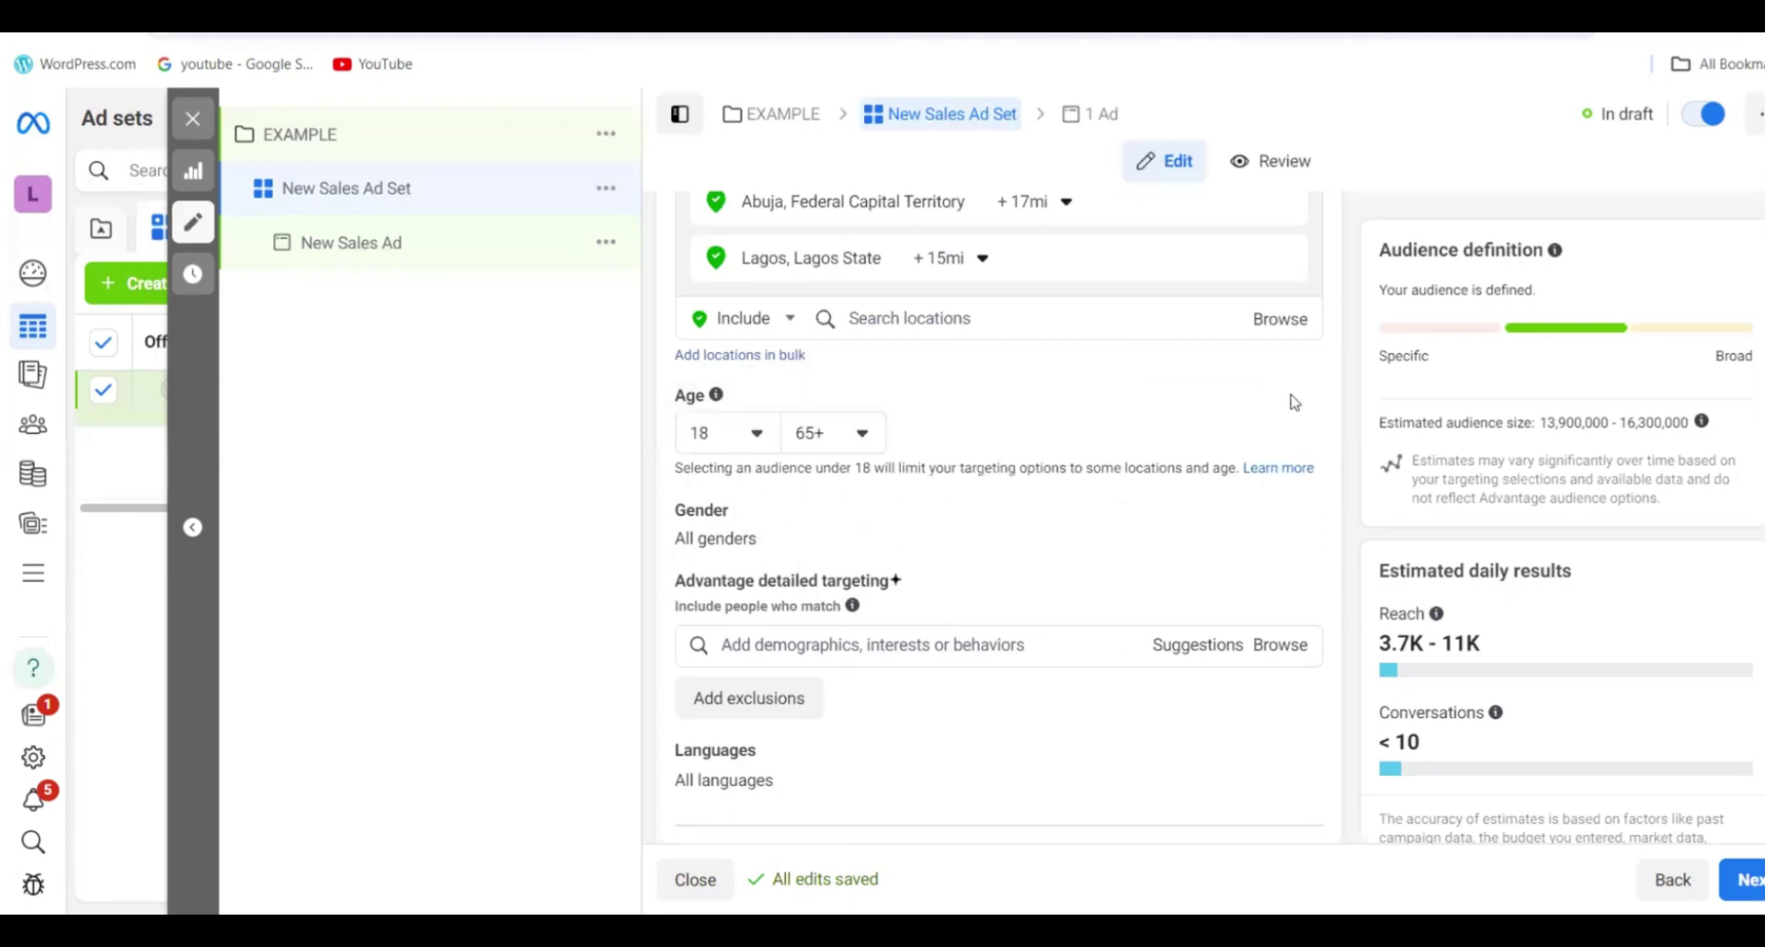
{"action": "left_click", "coordinate": [760, 437]}
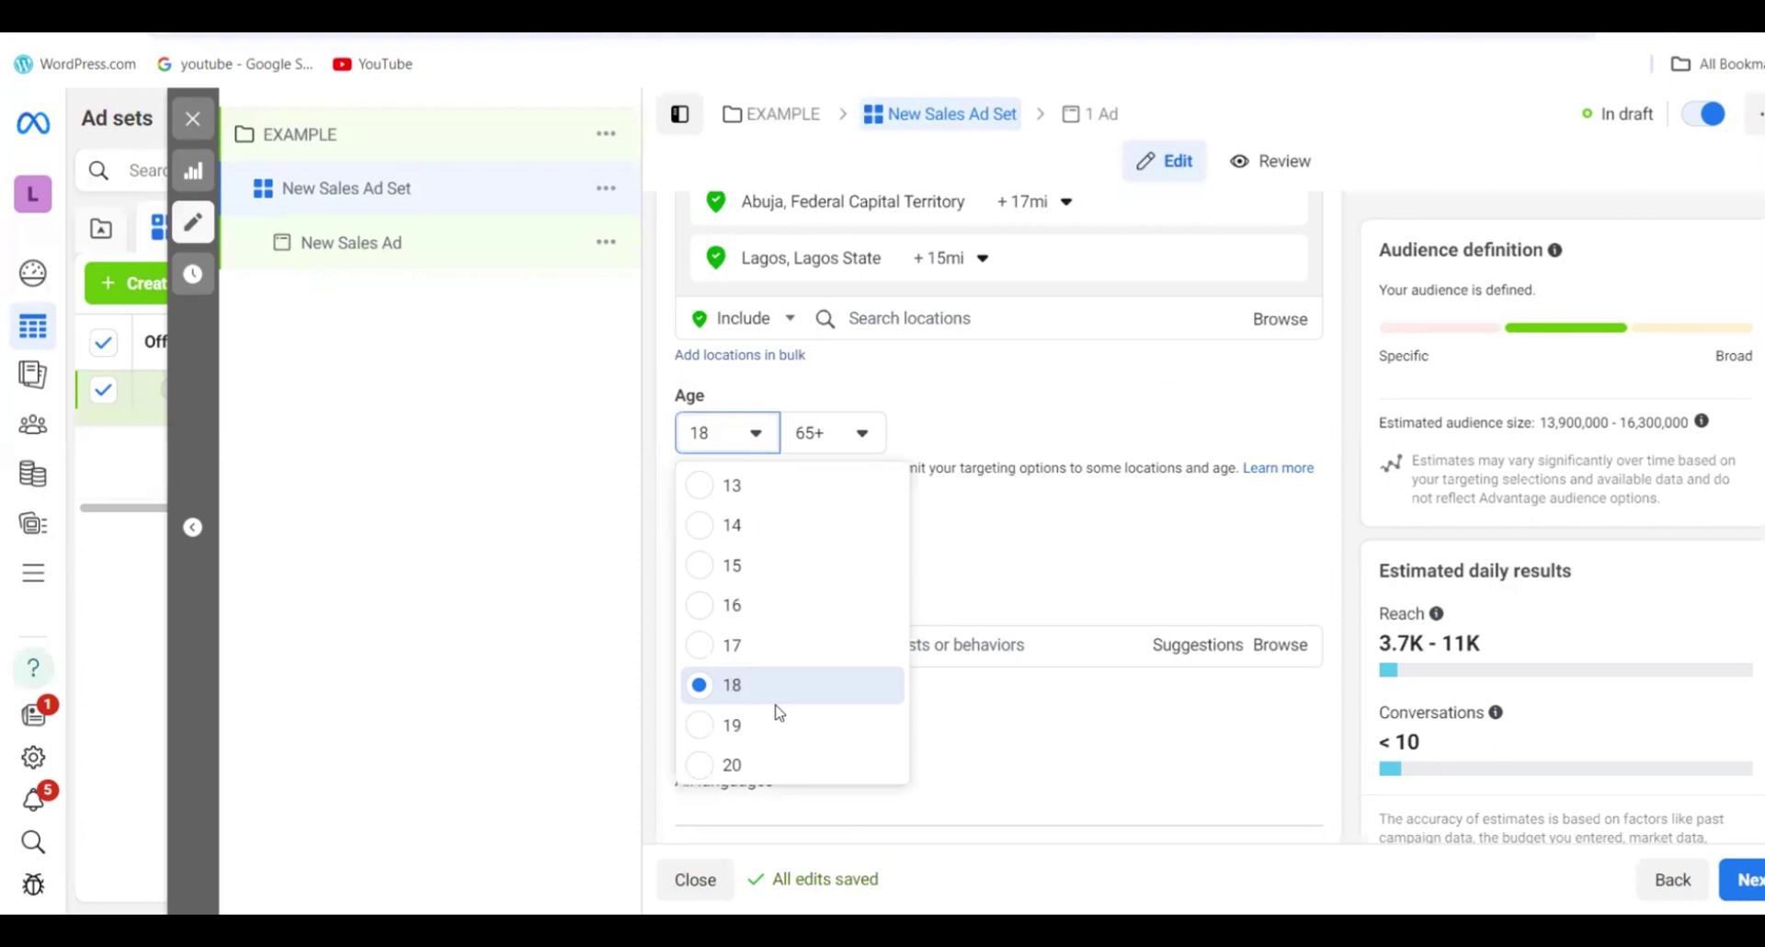
{"action": "left_click", "coordinate": [747, 765]}
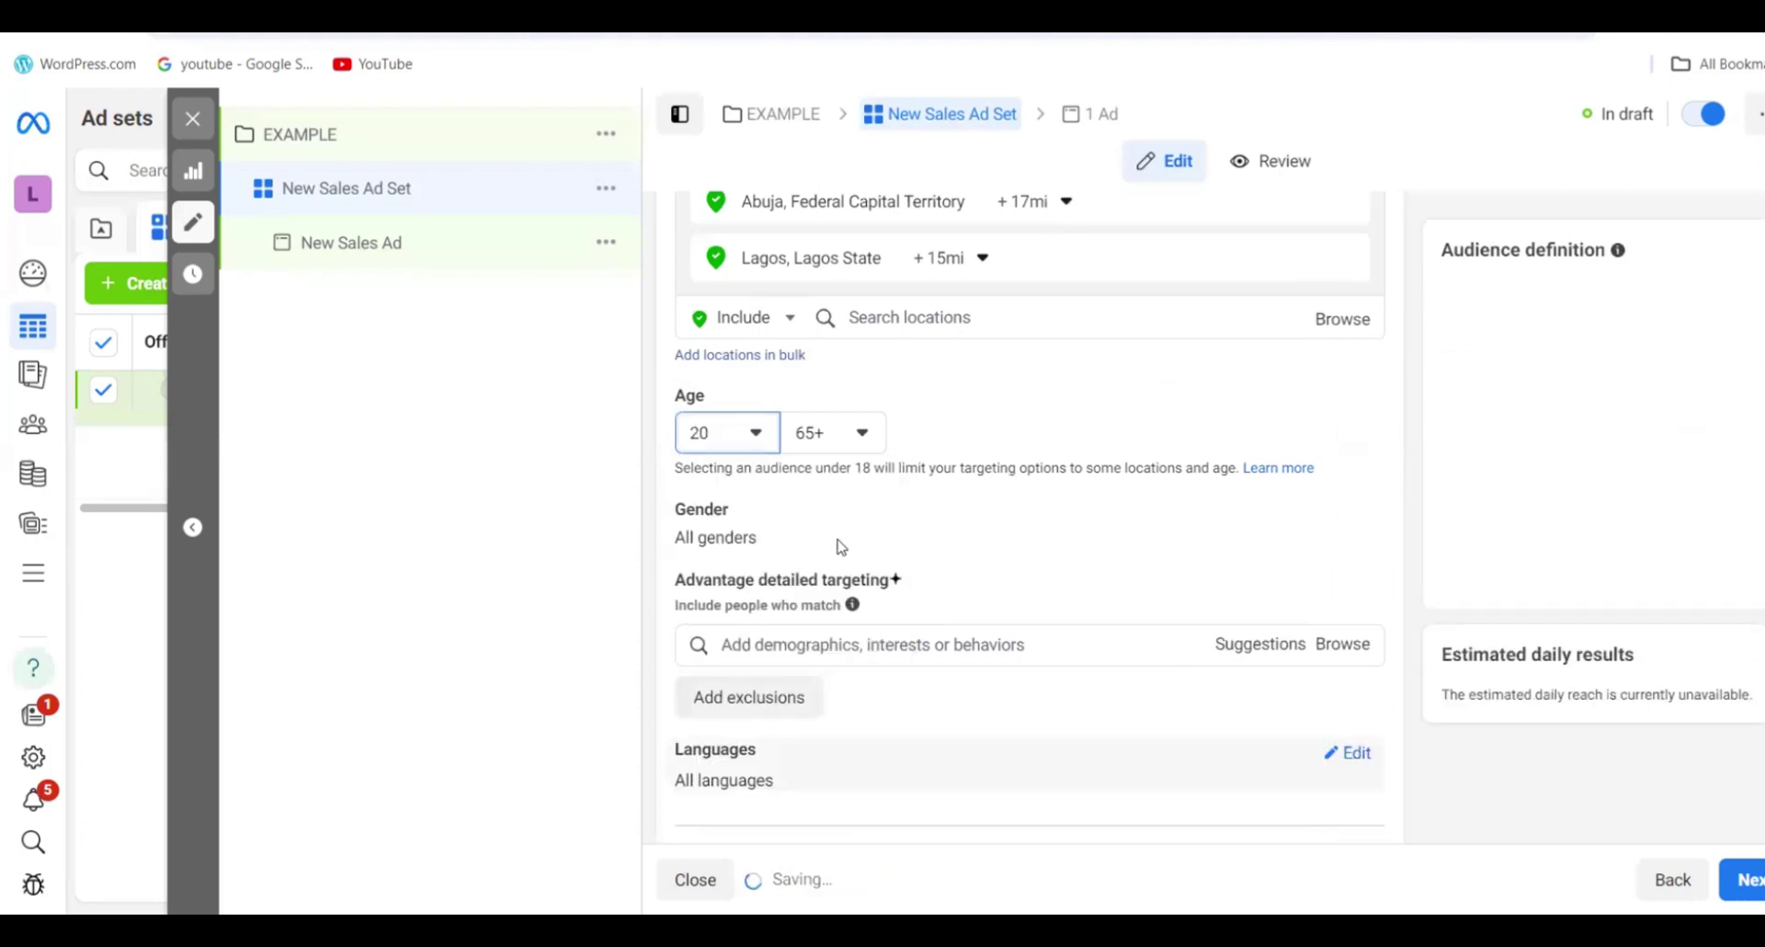
- Set the audience's maximum age to 45
{"action": "left_click", "coordinate": [864, 435]}
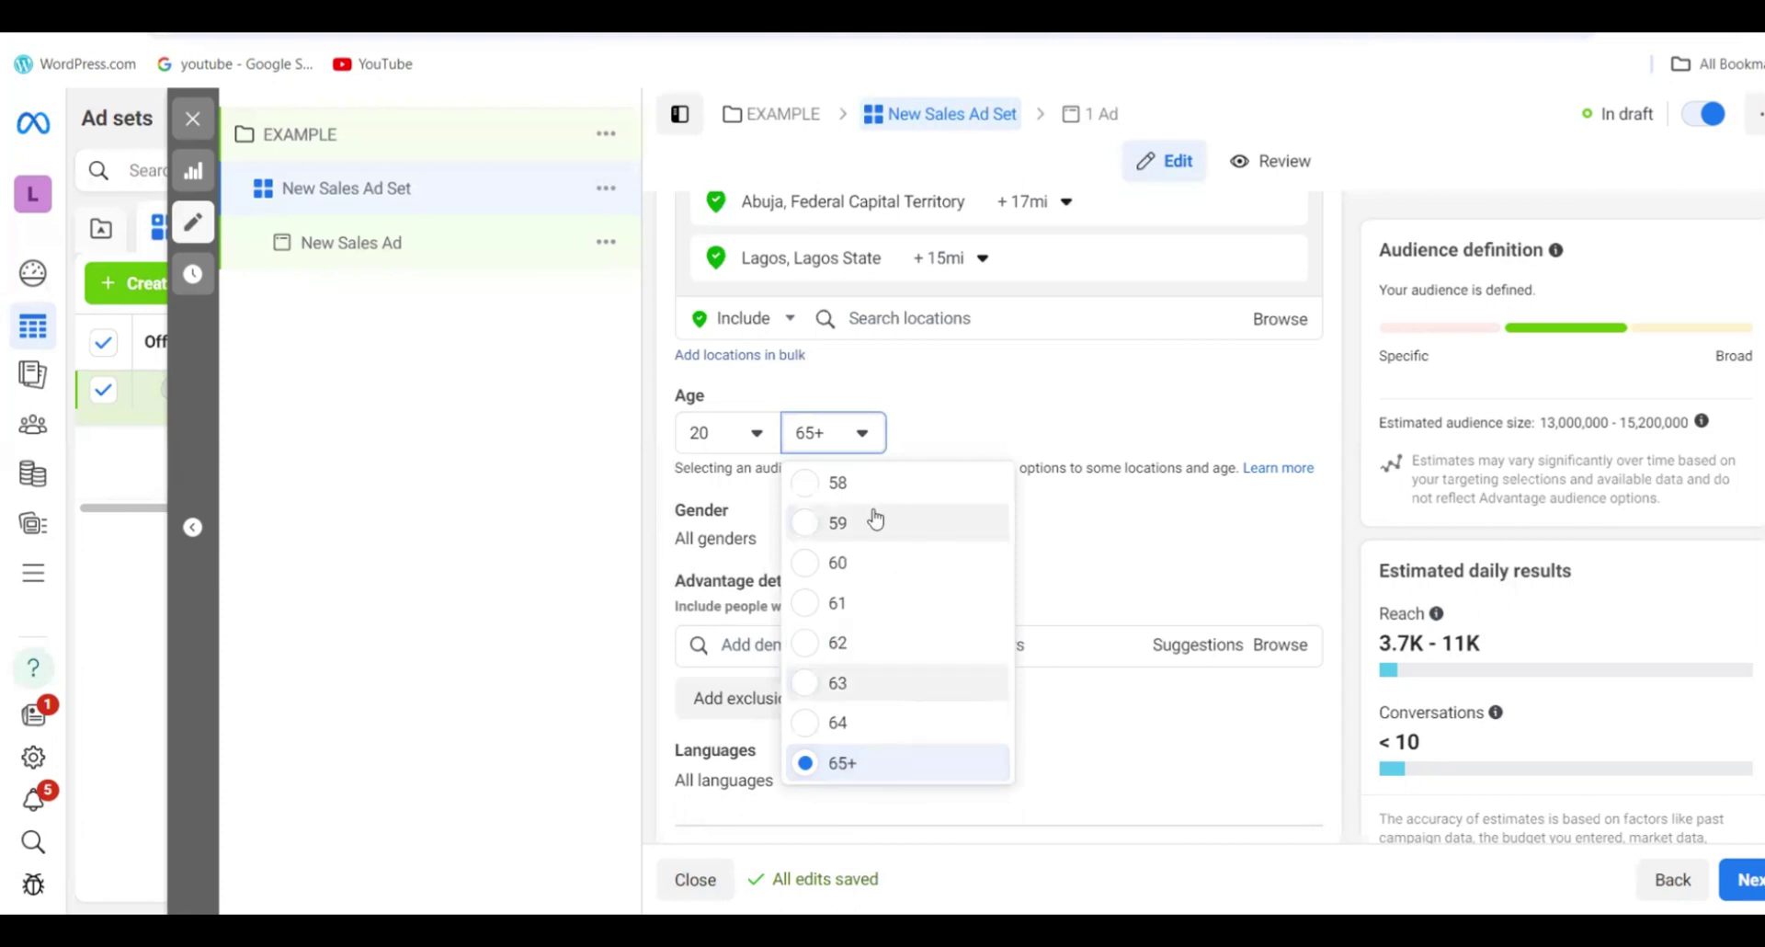
{"action": "scroll", "coordinate": [876, 519], "scroll_direction": "up", "scroll_amount": 4}
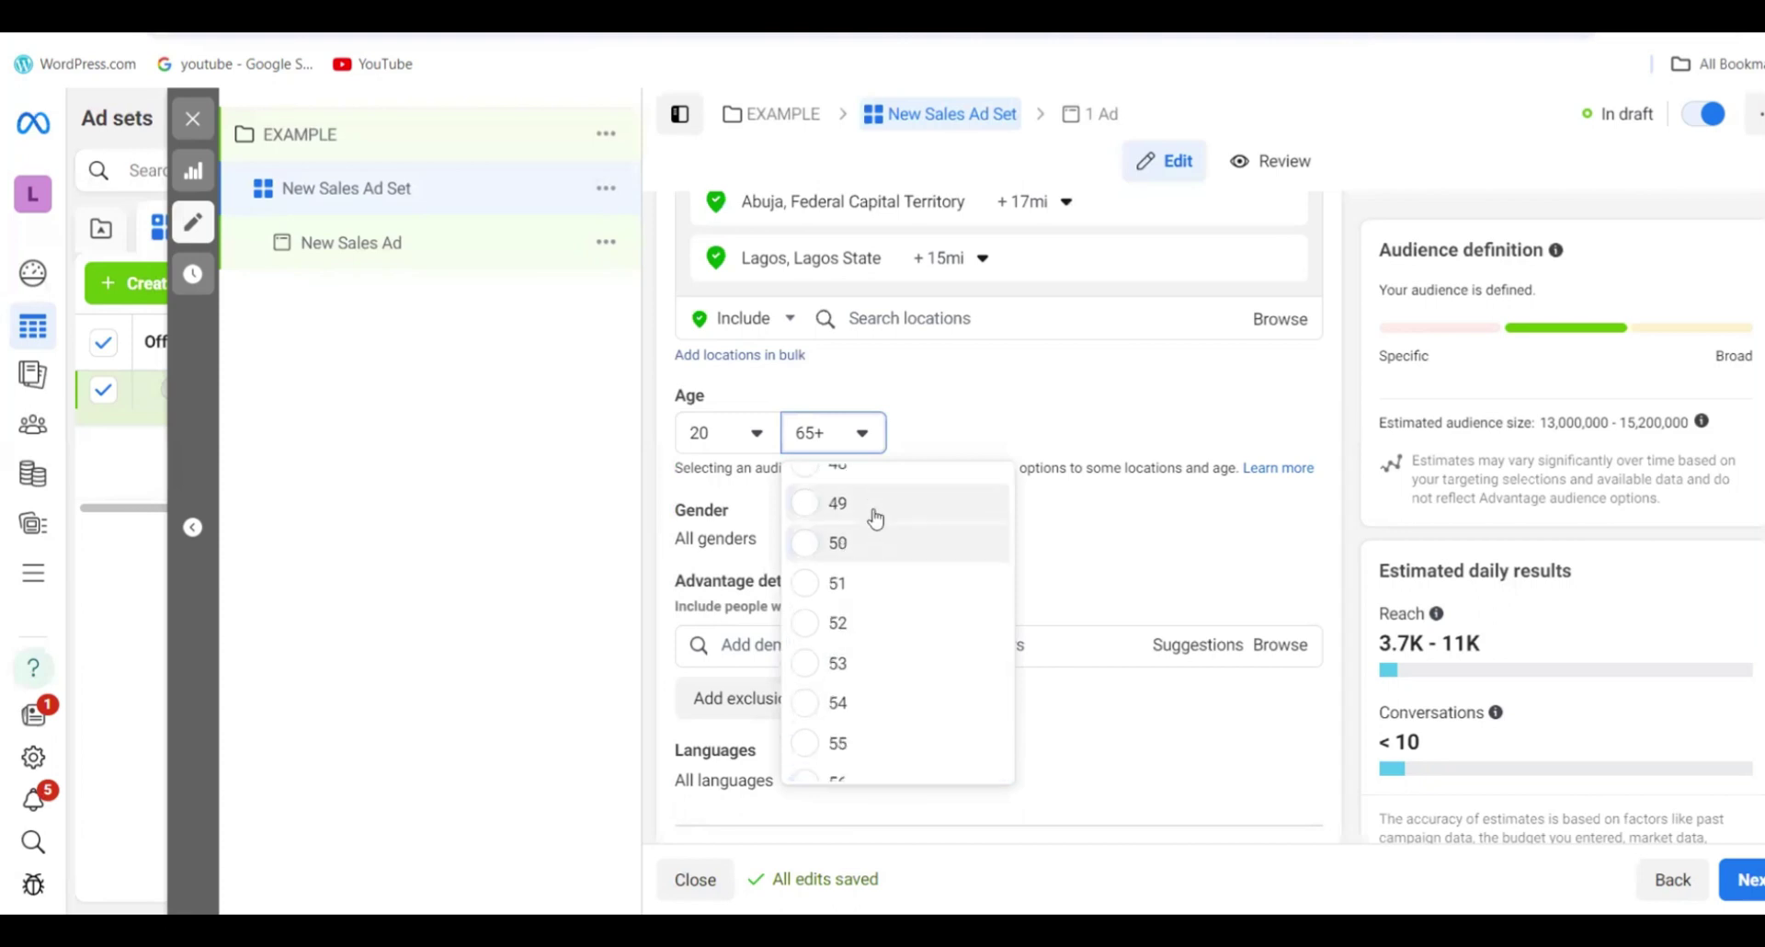
{"action": "scroll", "coordinate": [876, 519], "scroll_direction": "up", "scroll_amount": 4}
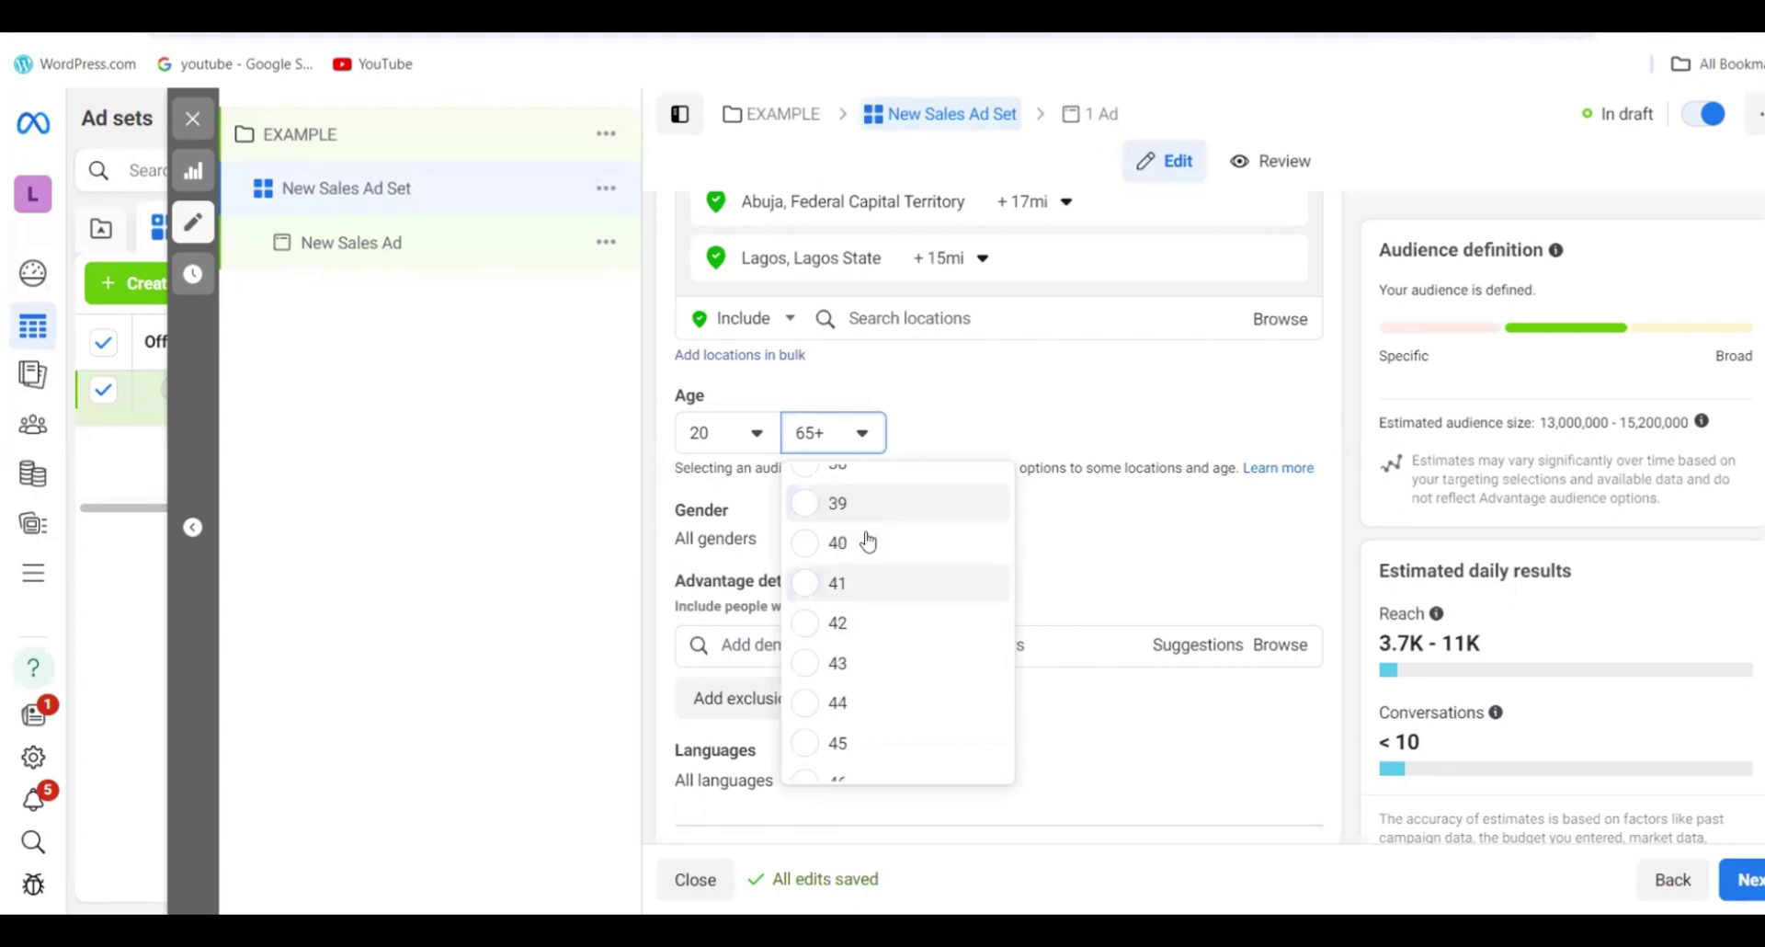
{"action": "left_click", "coordinate": [828, 741]}
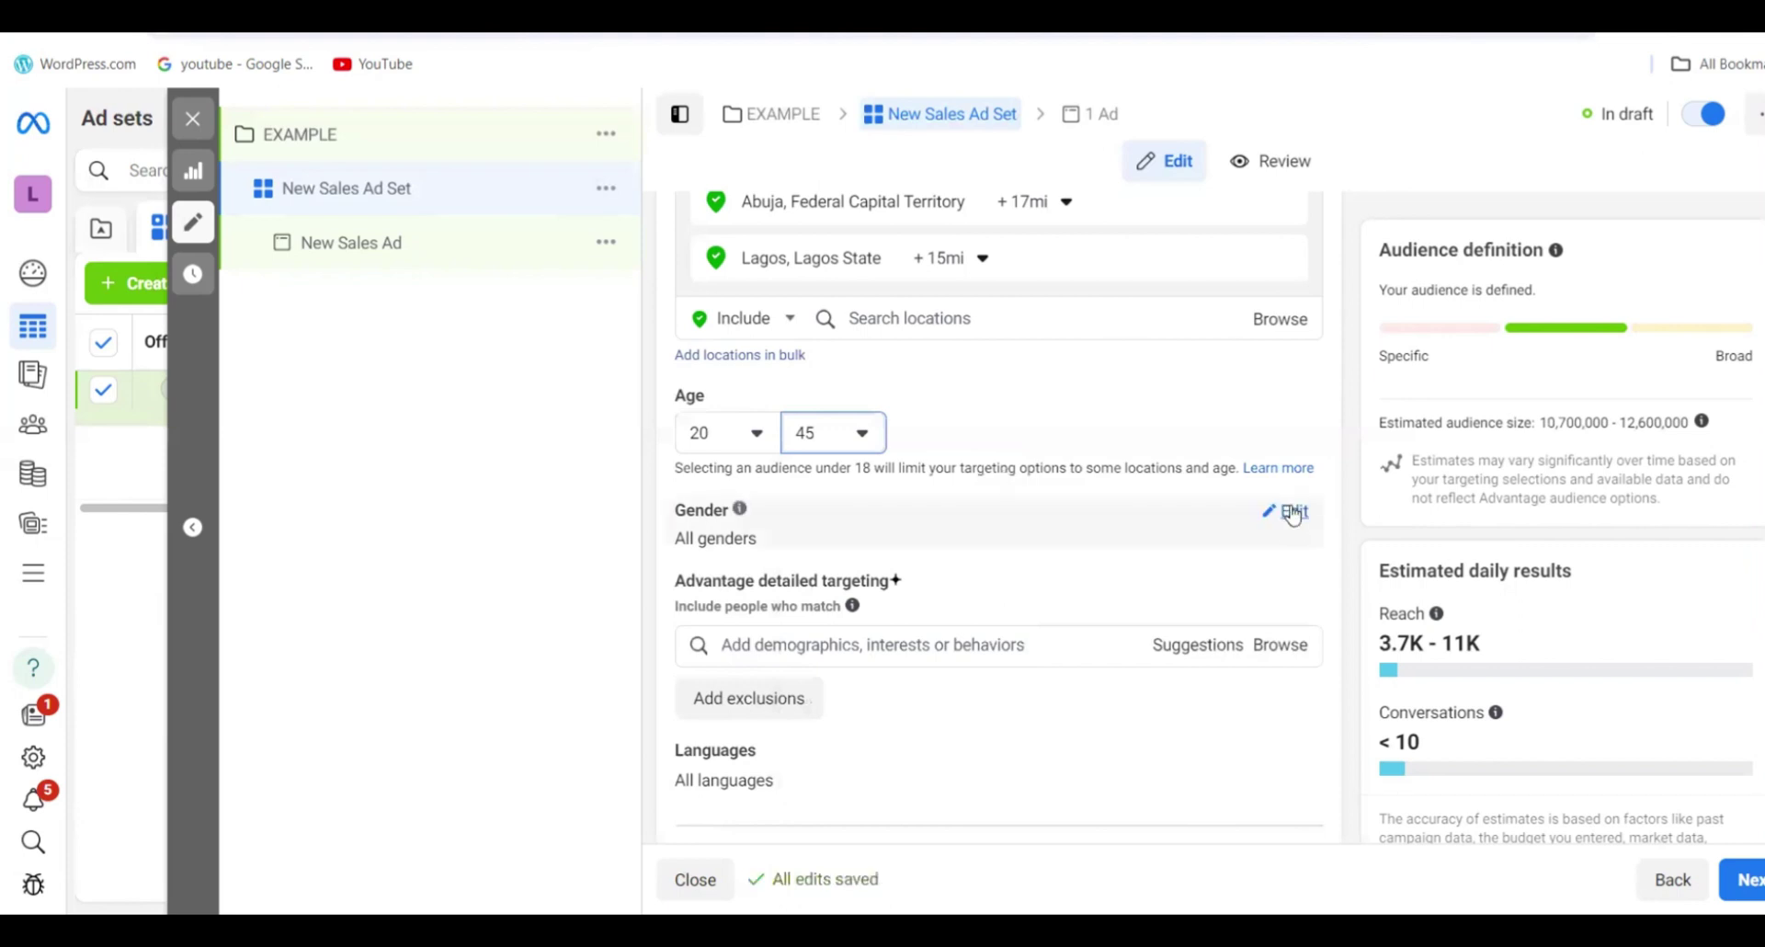
- Open the audience's gender setting, try limiting it to men, and set it back to All
{"action": "left_click", "coordinate": [1287, 510]}
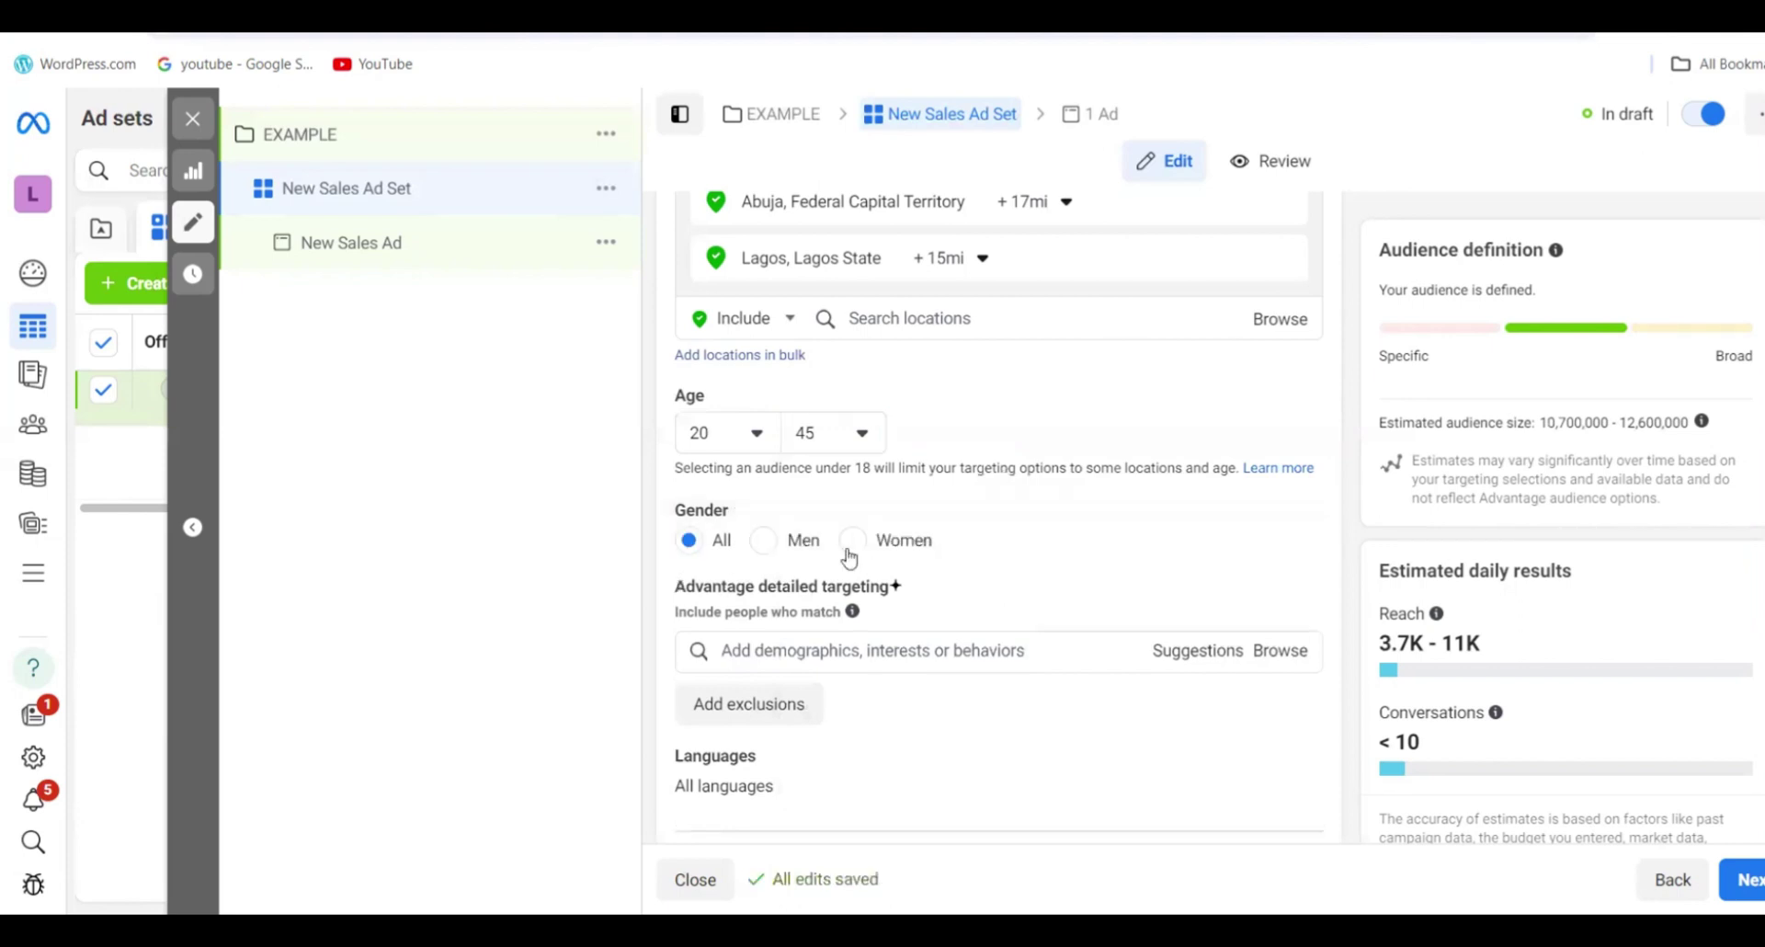
{"action": "left_click", "coordinate": [850, 545]}
{"action": "left_click", "coordinate": [764, 542]}
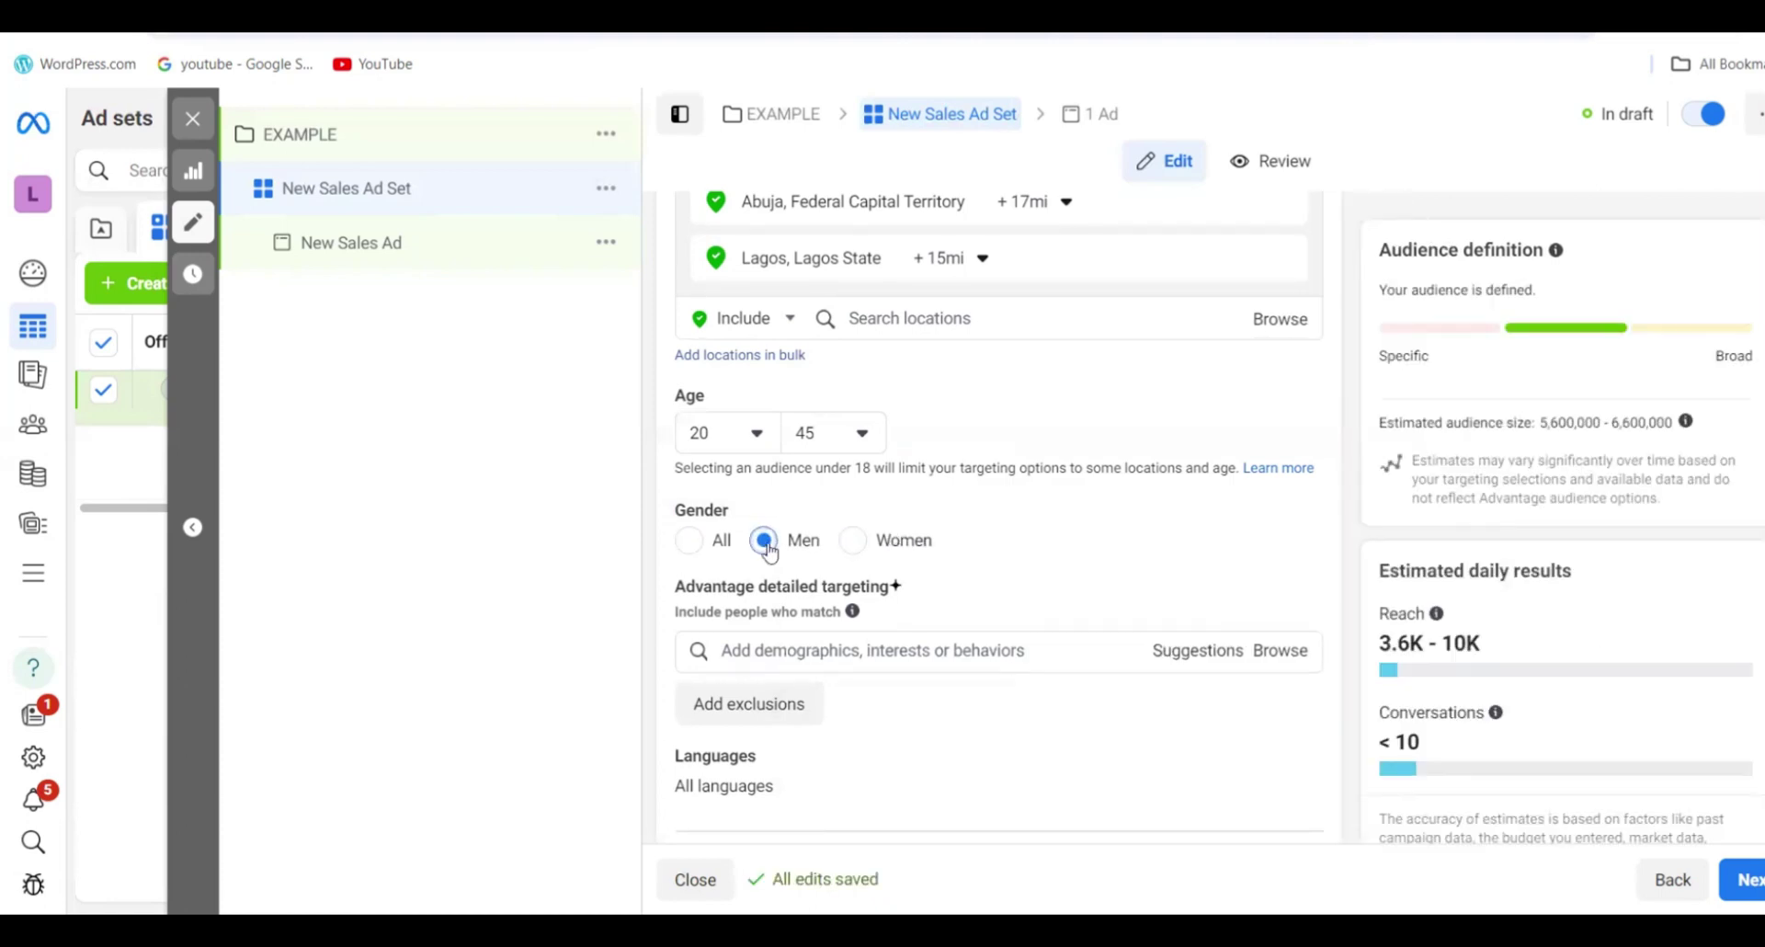
{"action": "left_click", "coordinate": [694, 550]}
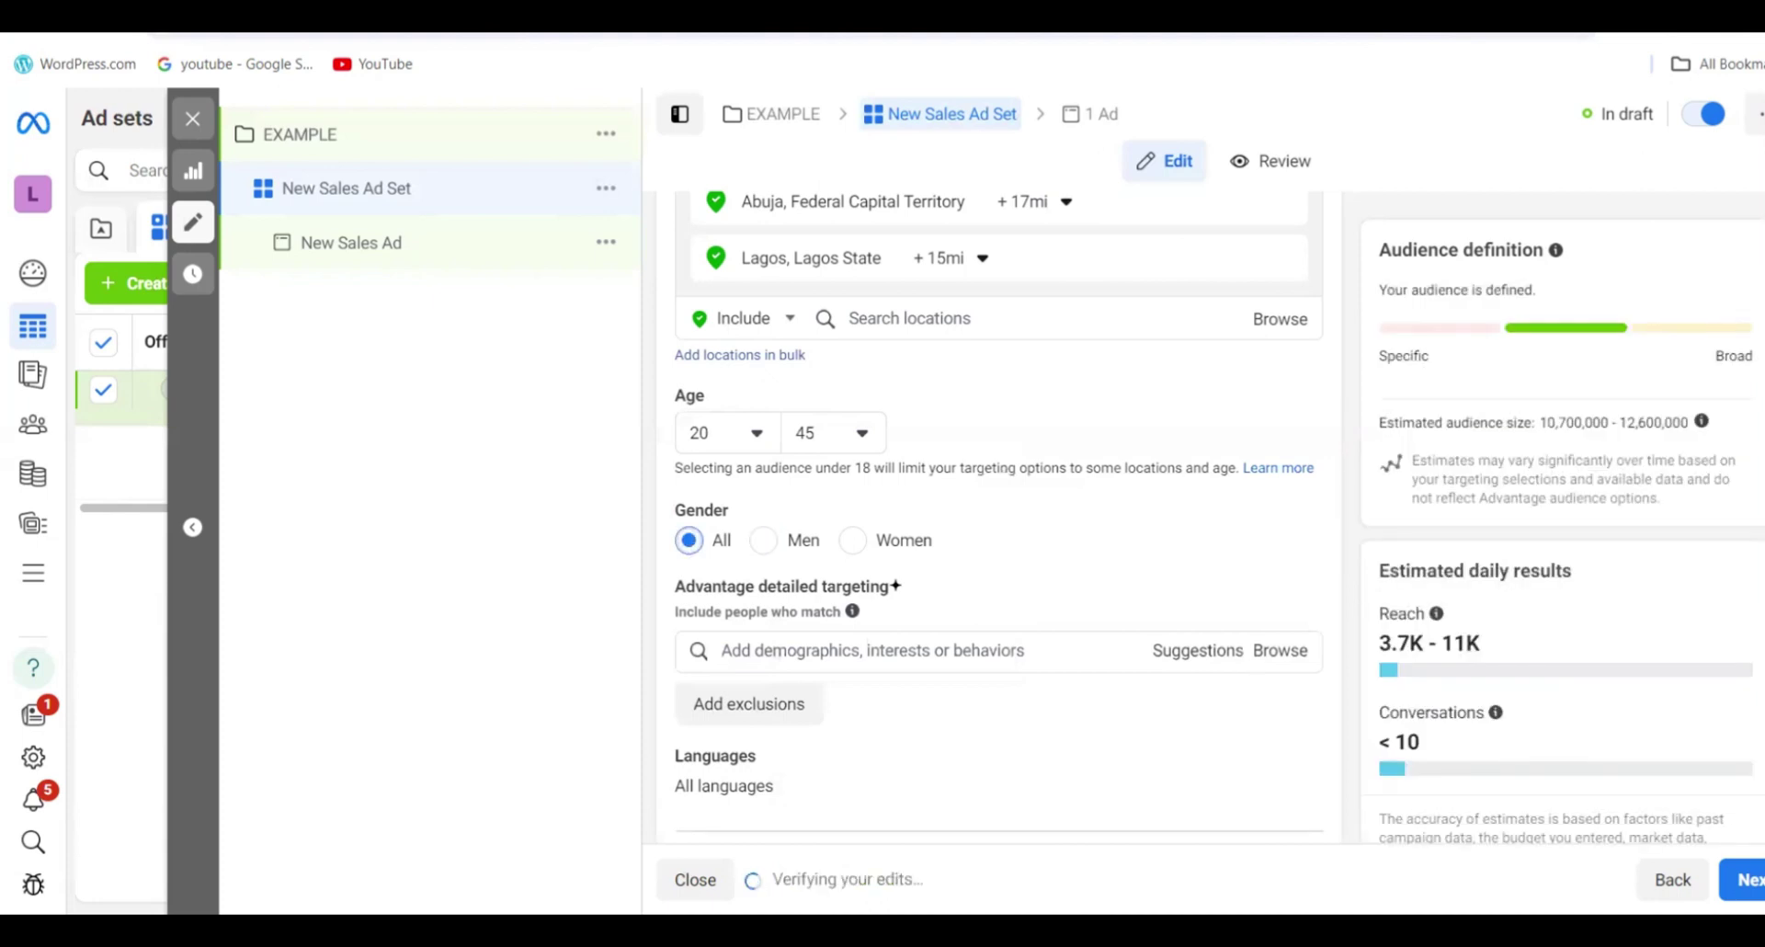
{"action": "scroll", "coordinate": [1269, 606], "scroll_direction": "down", "scroll_amount": 1}
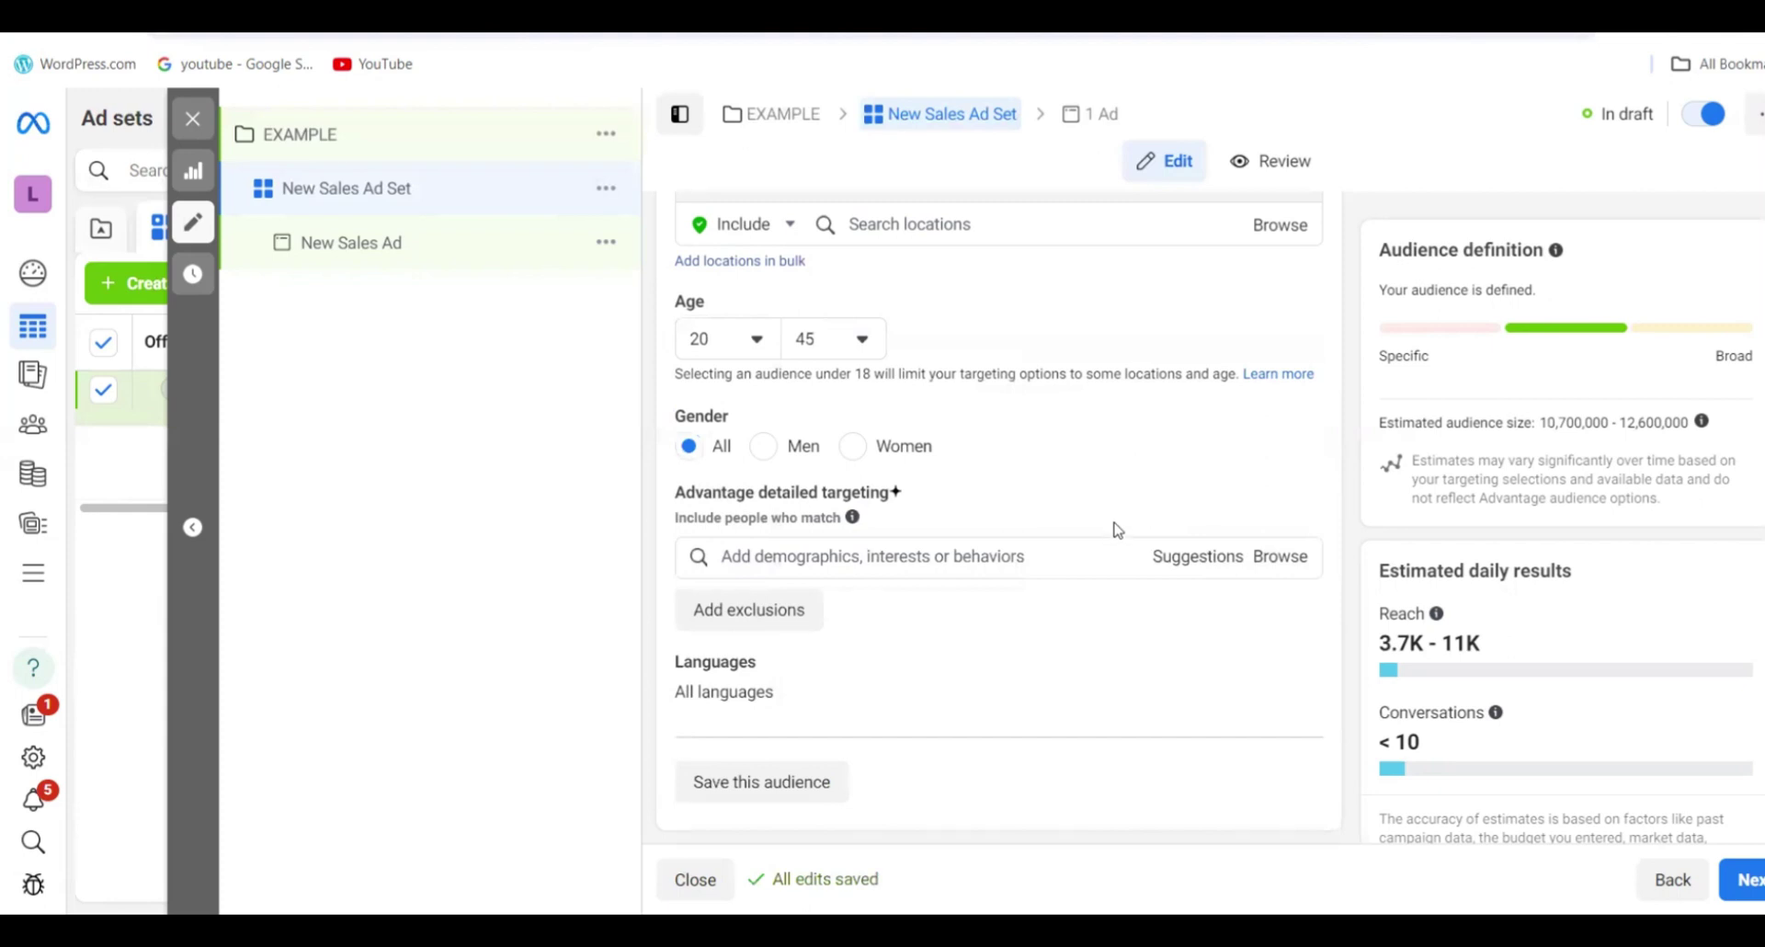
{"action": "left_click", "coordinate": [984, 554]}
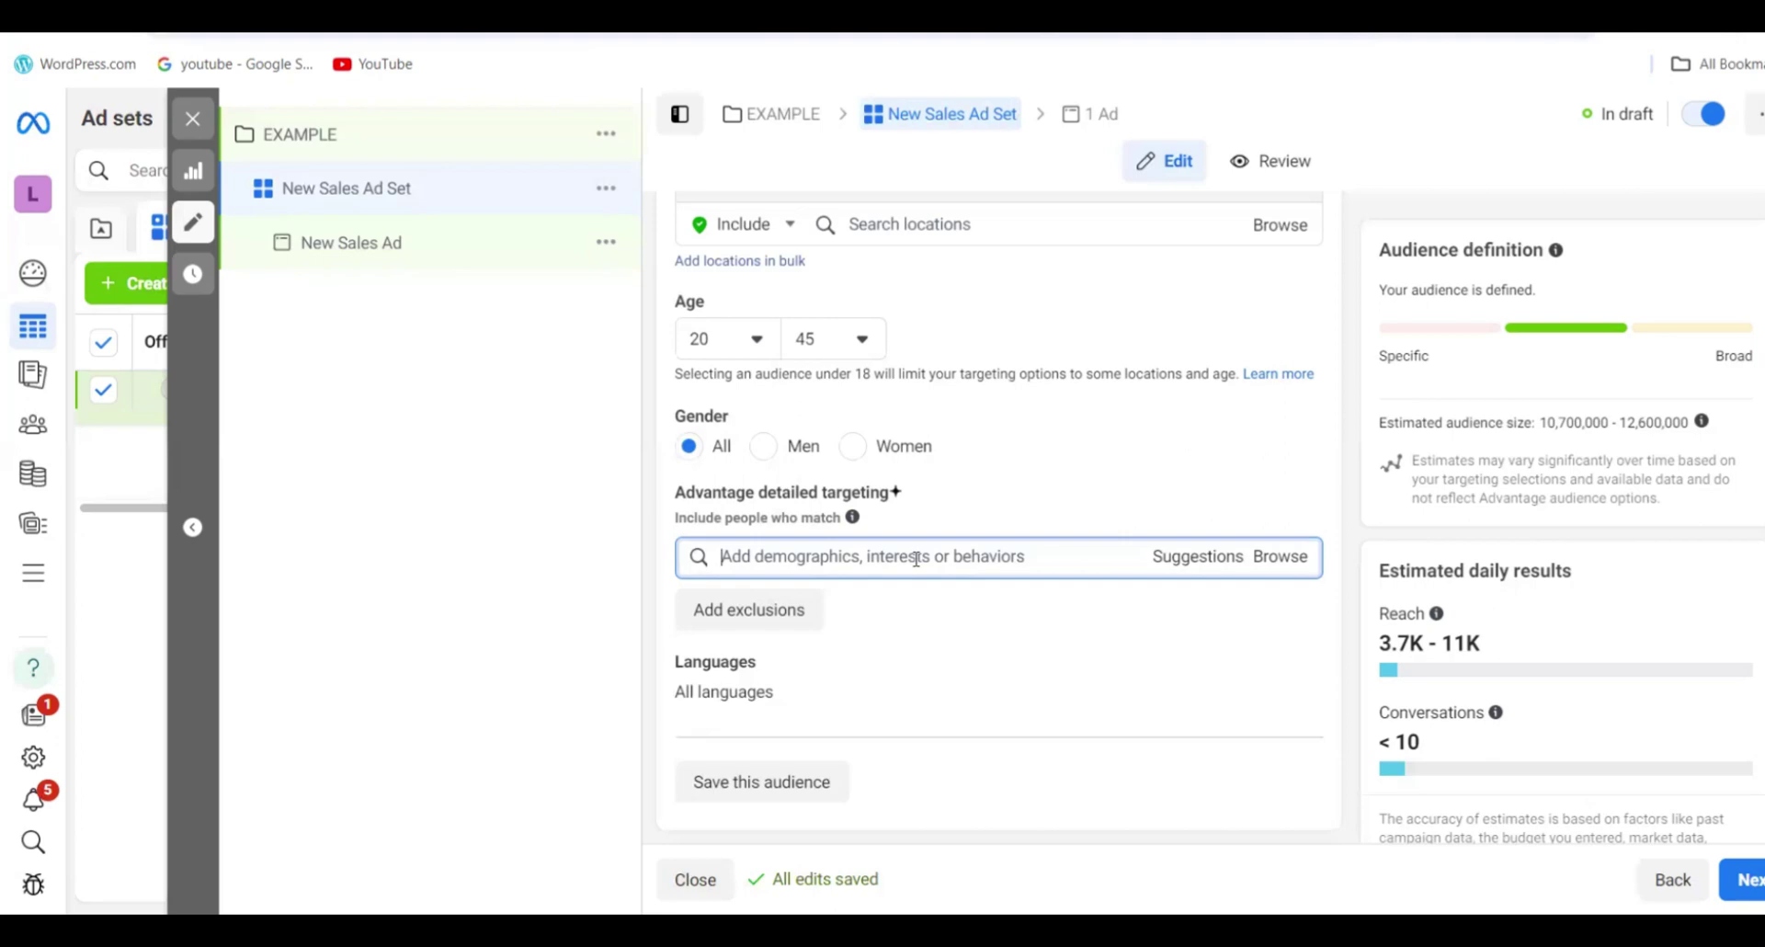
{"action": "type", "text": "fashion"}
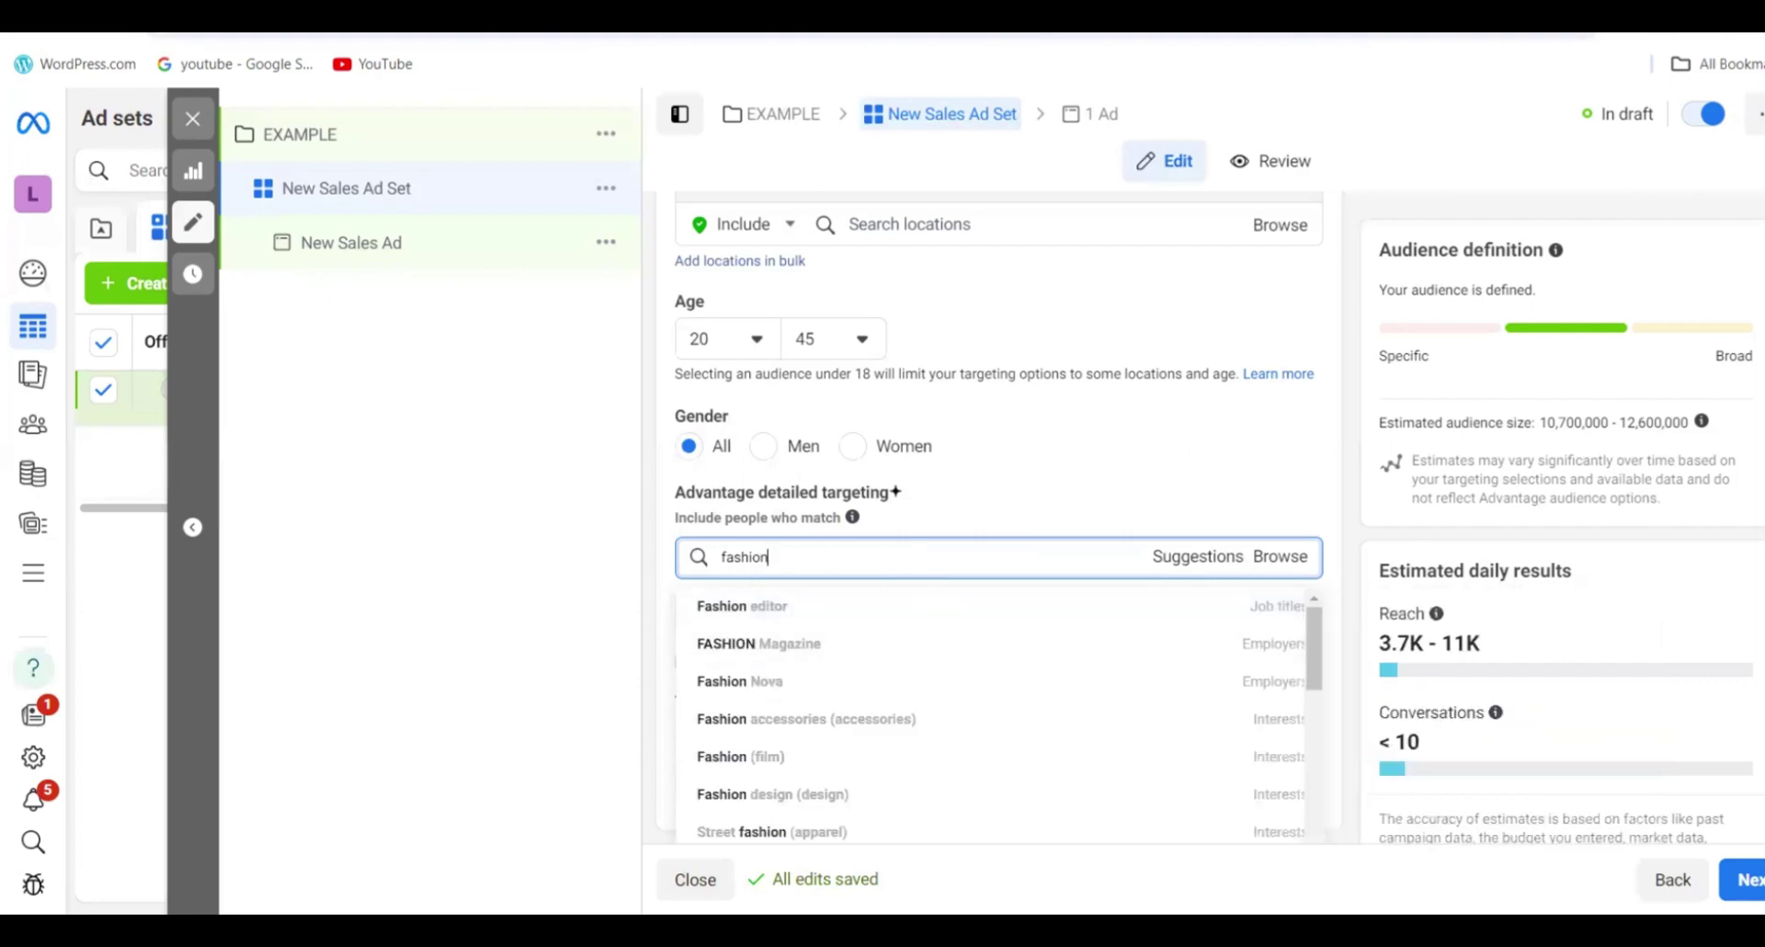
{"action": "scroll", "coordinate": [1242, 644], "scroll_direction": "down", "scroll_amount": 2}
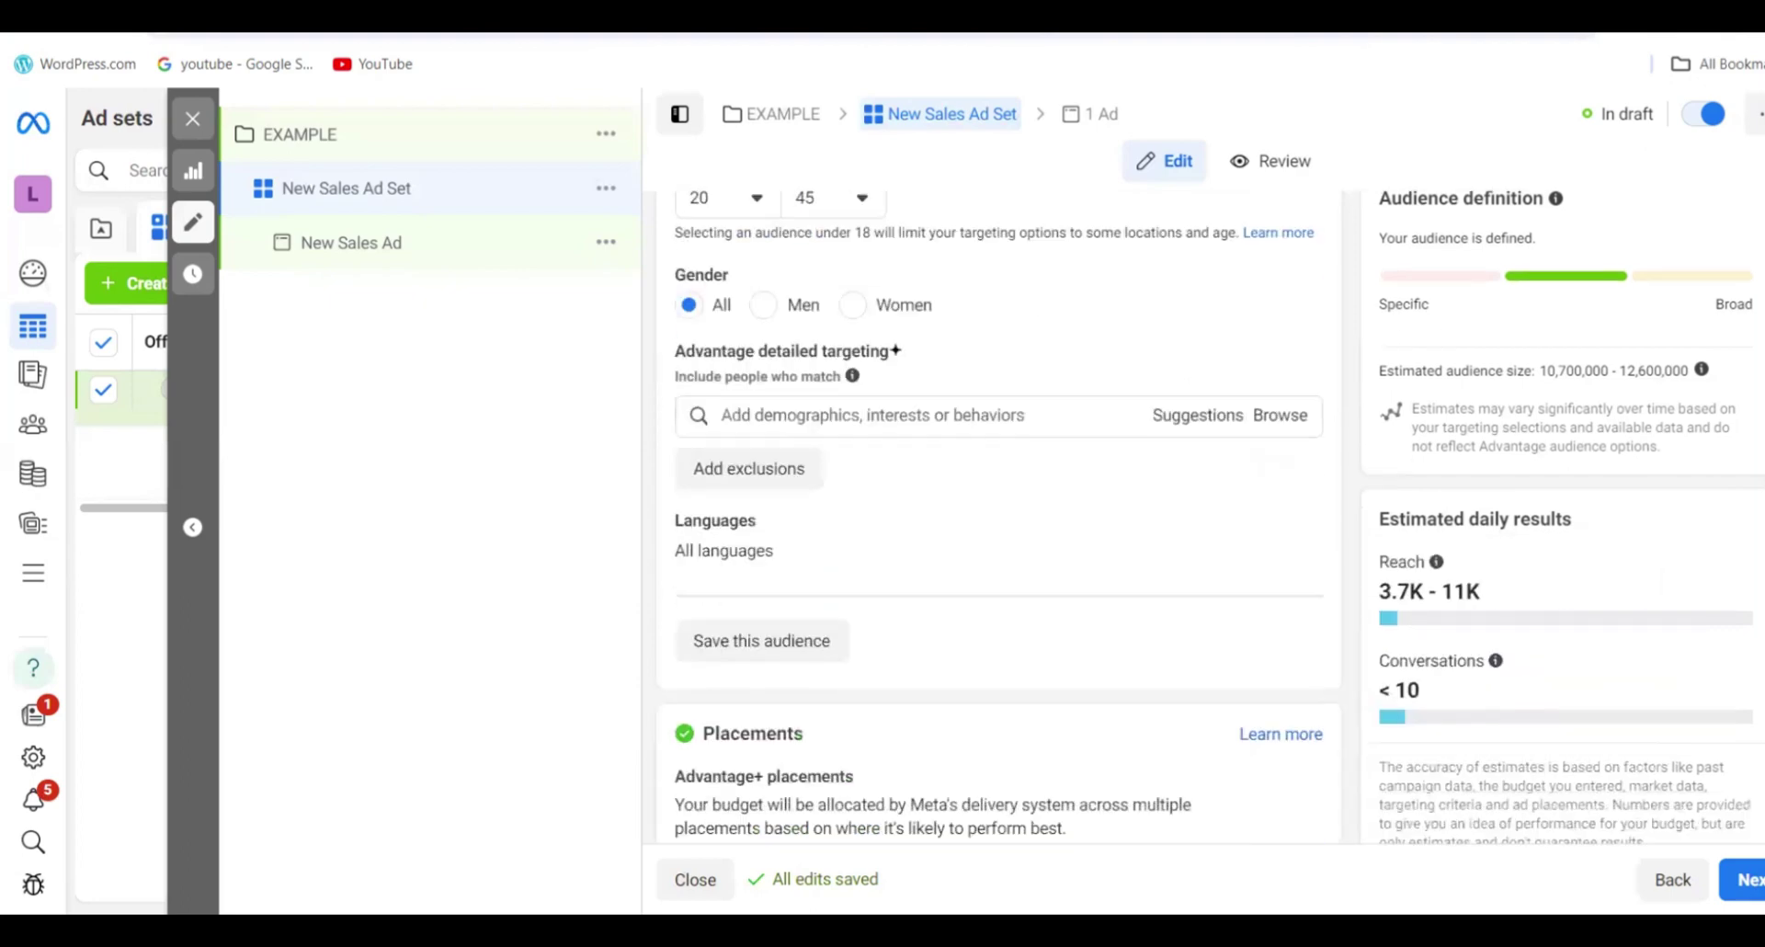
{"action": "left_click", "coordinate": [921, 415]}
{"action": "type", "text": "f"}
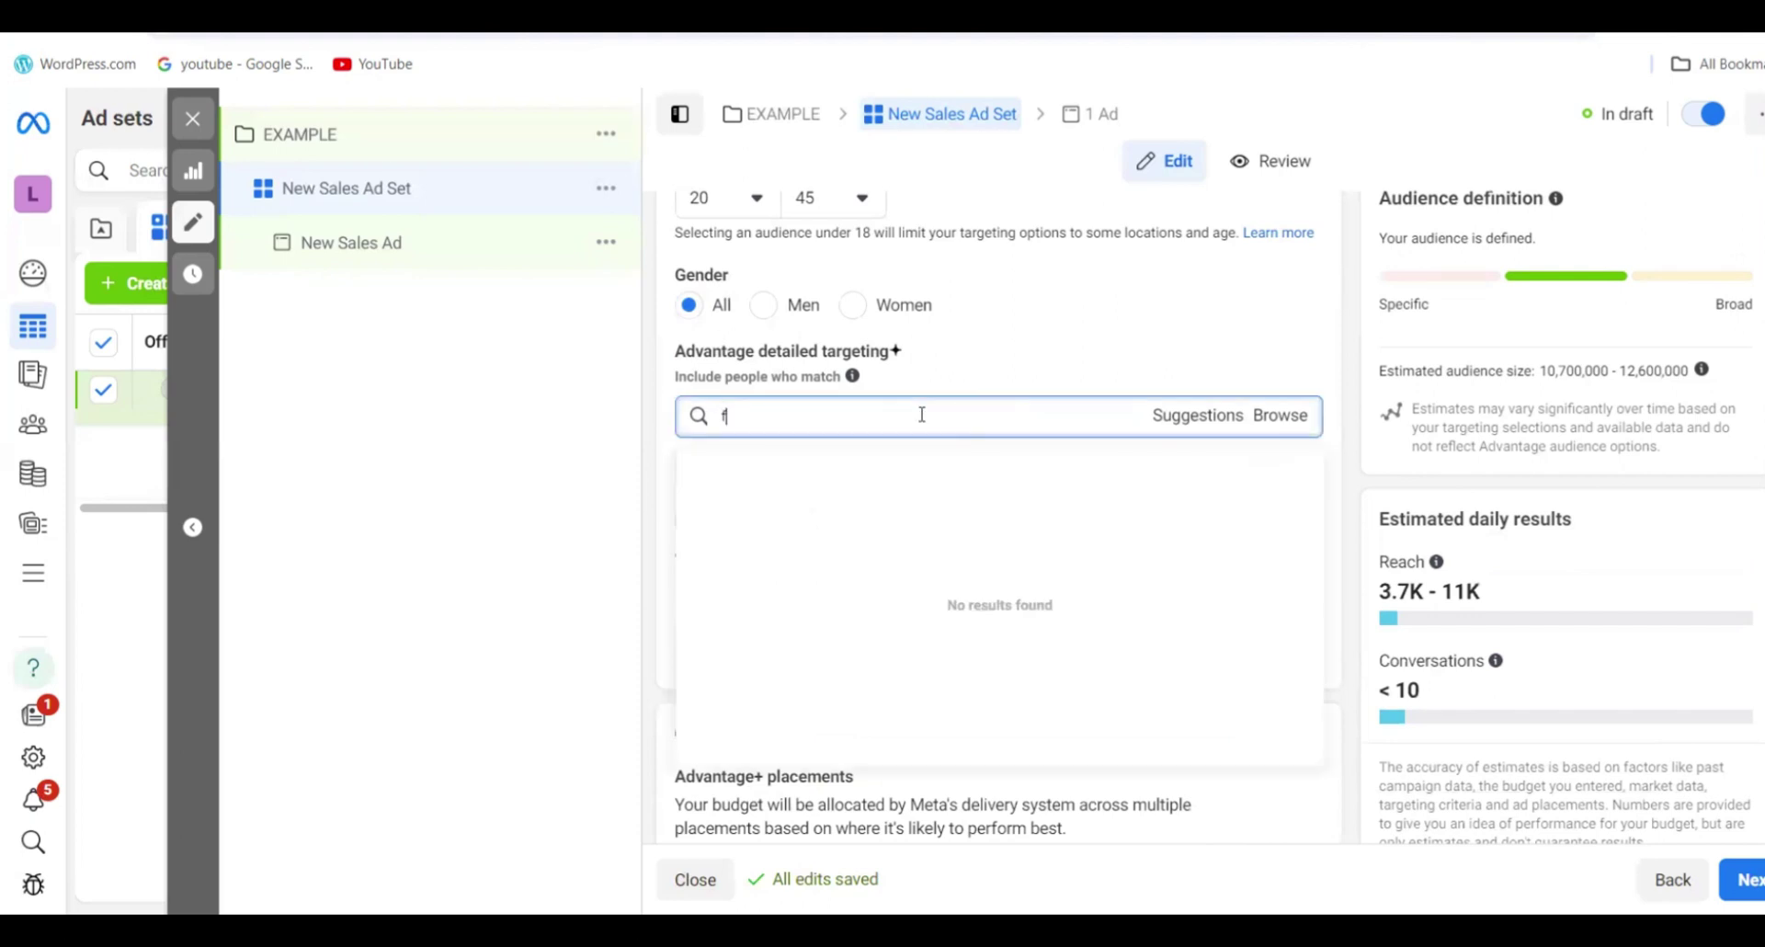
{"action": "type", "text": "ashion"}
{"action": "left_click", "coordinate": [1191, 416]}
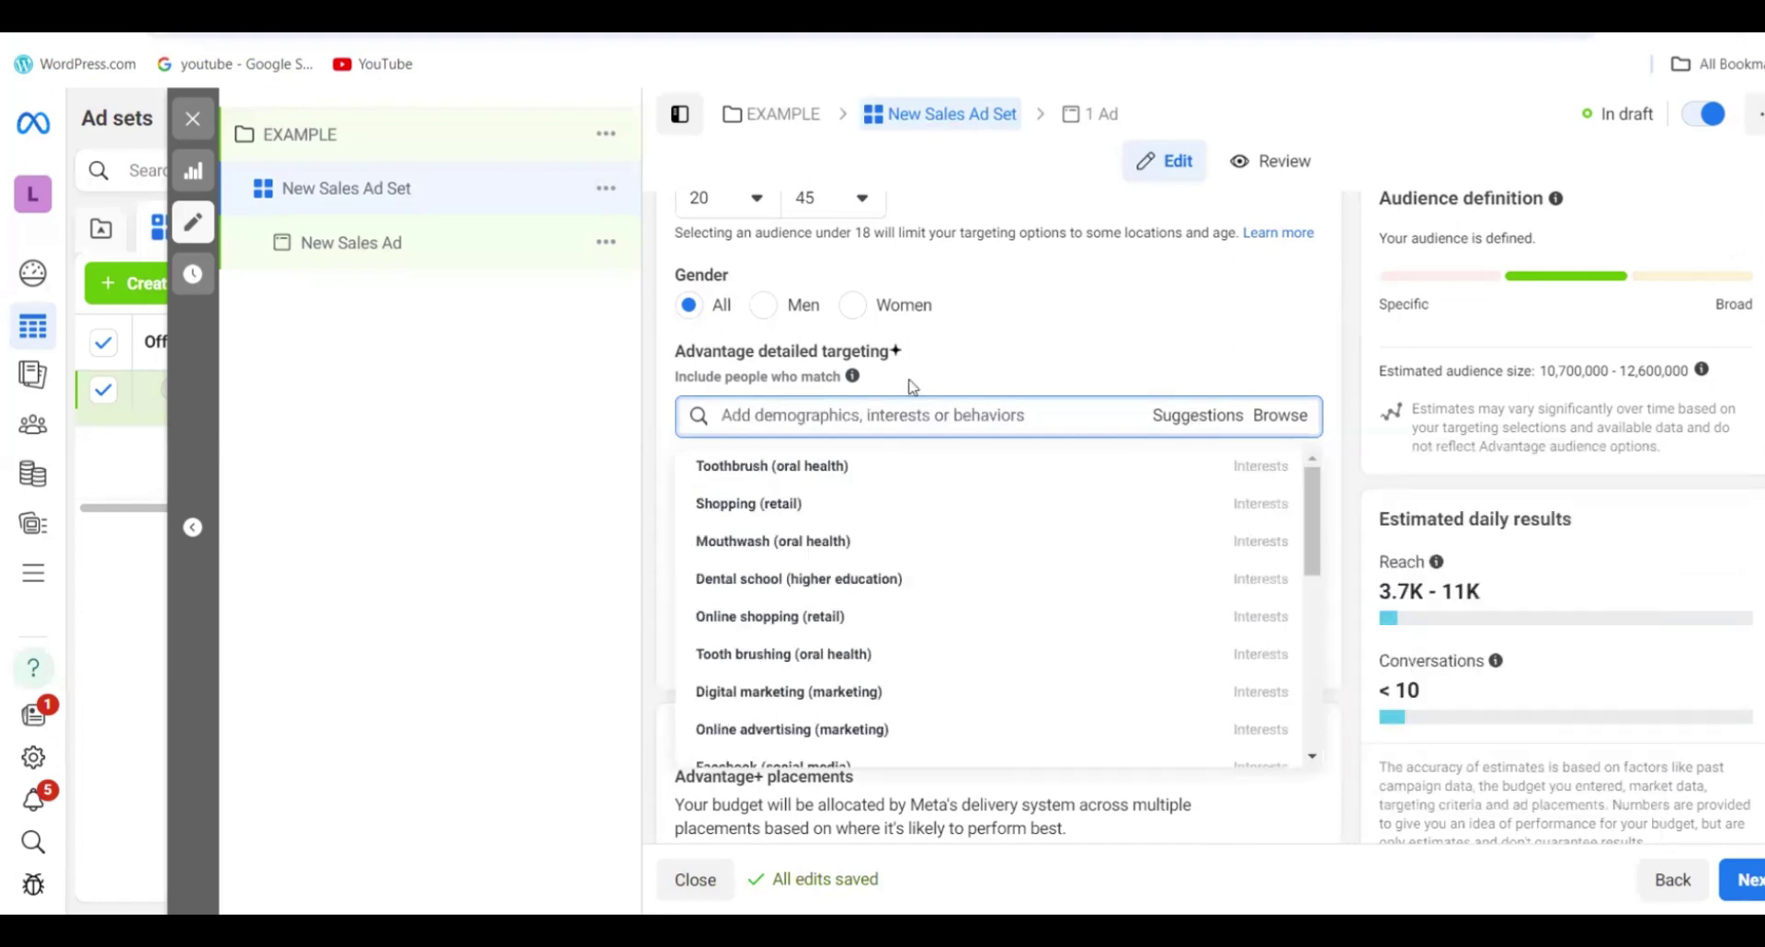
- Search the detailed targeting for "fashion" and add the interest Fashion accessories (accessories)
{"action": "left_click", "coordinate": [826, 415]}
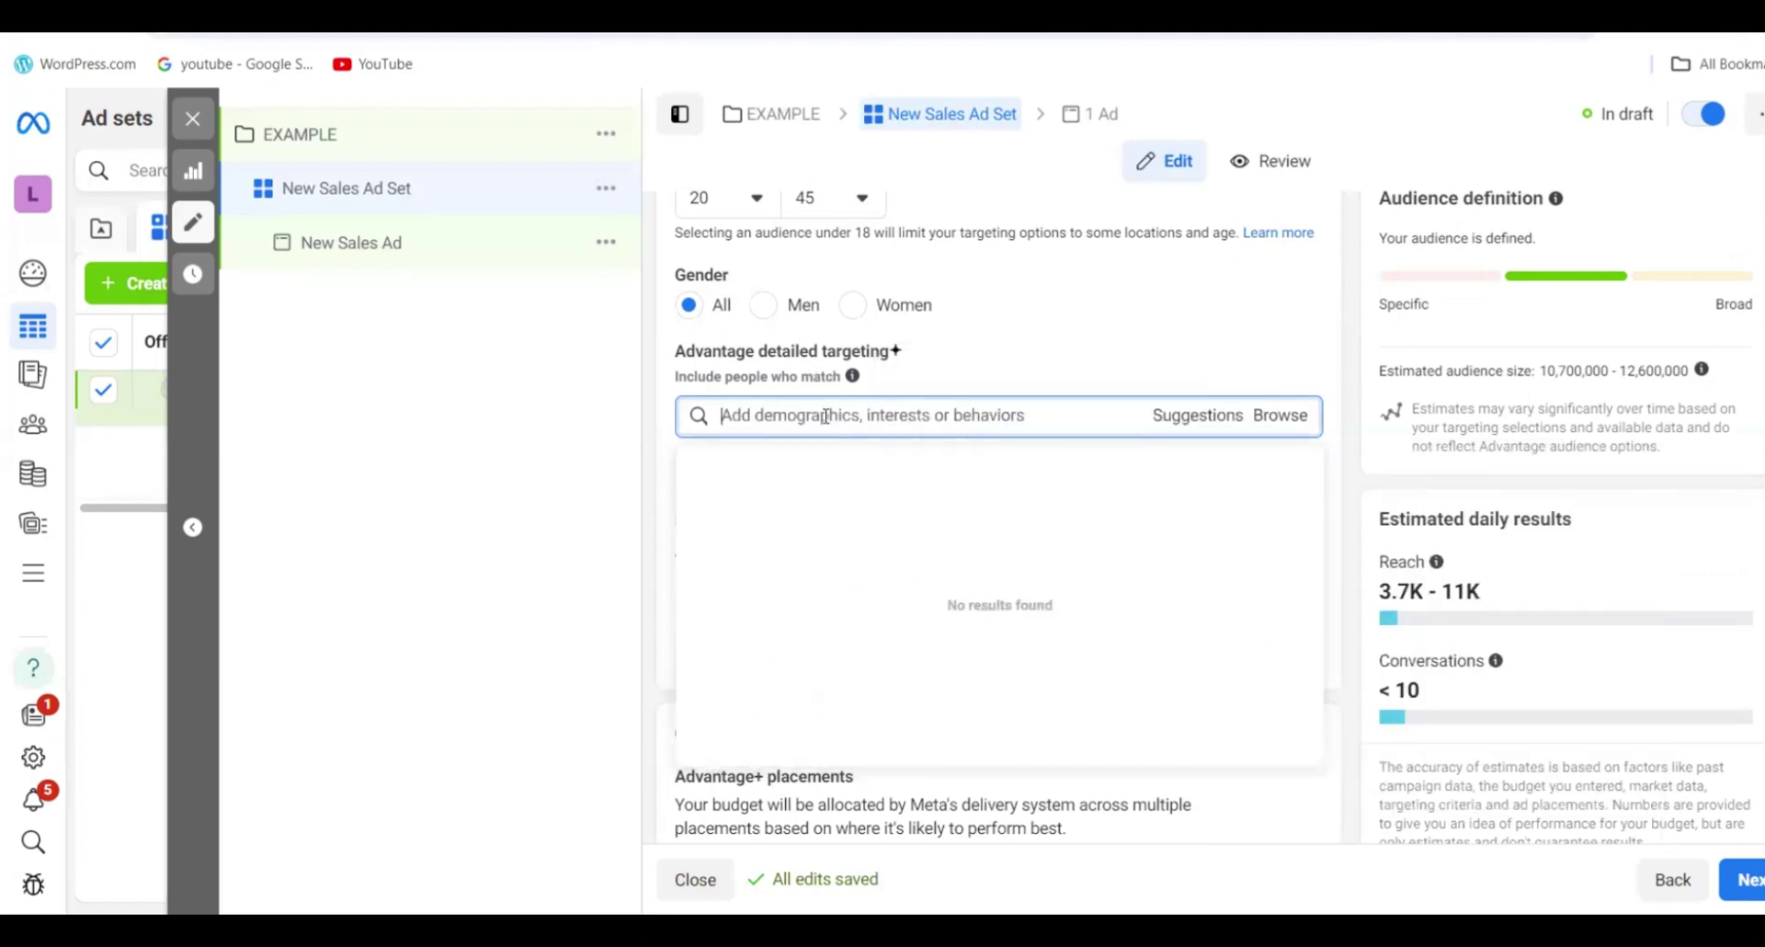
{"action": "type", "text": "fashion"}
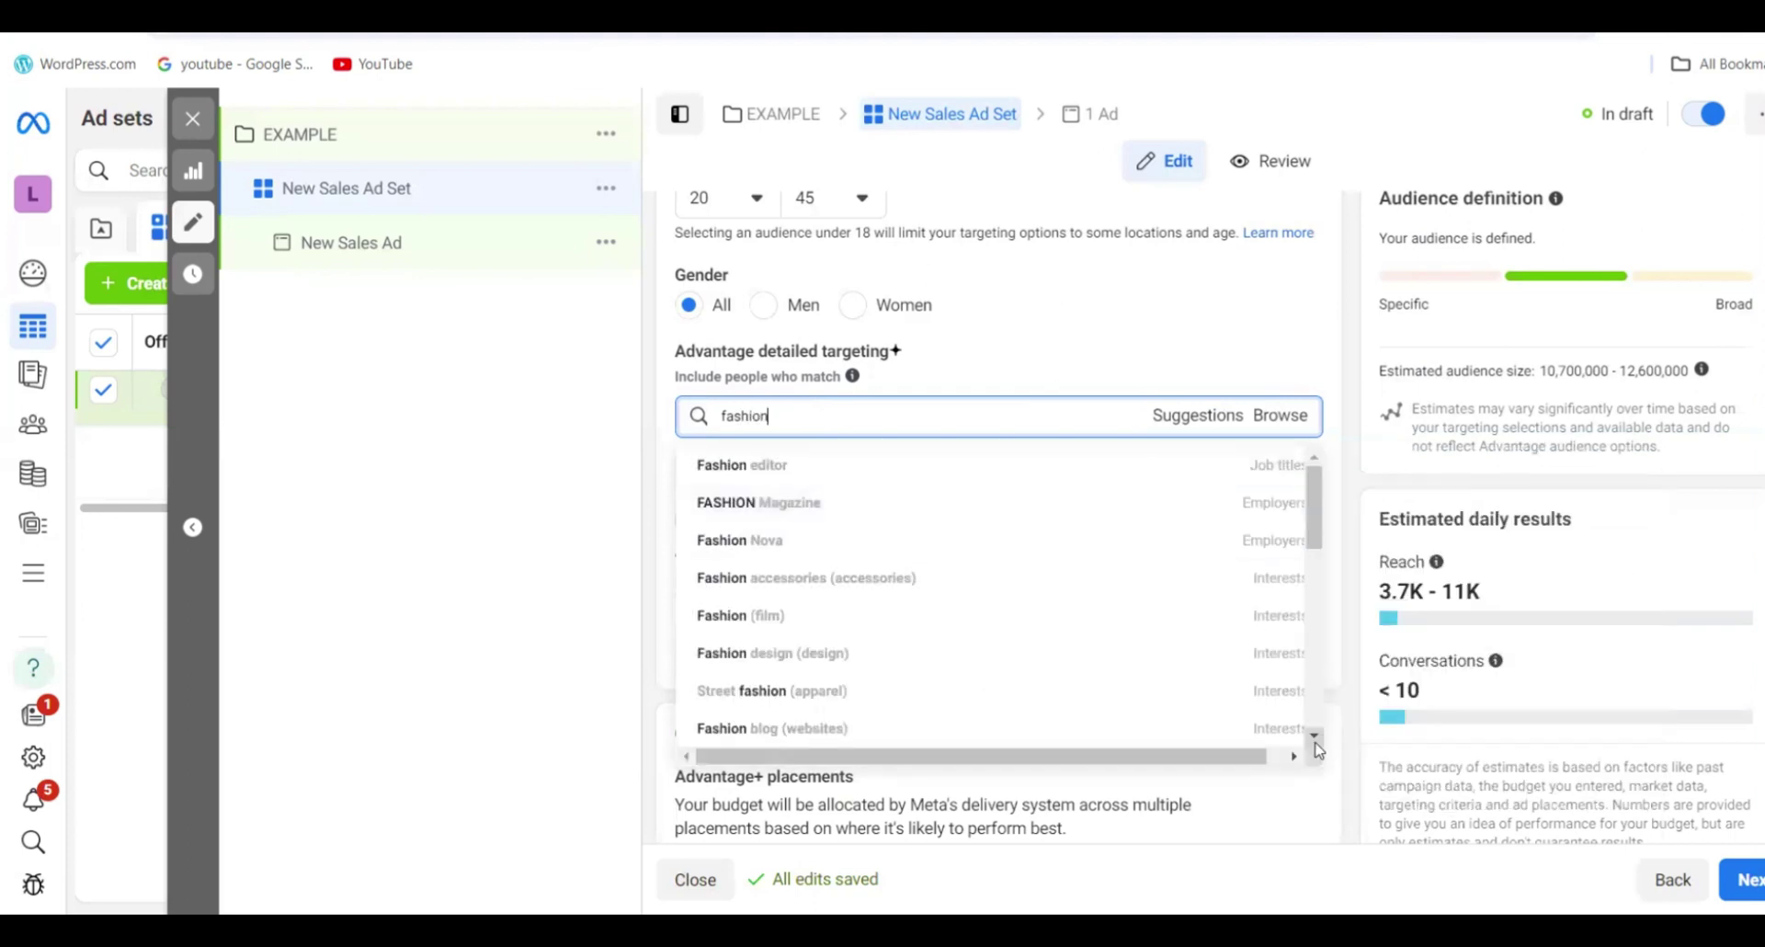
{"action": "left_click", "coordinate": [1315, 737]}
{"action": "left_click", "coordinate": [1315, 737]}
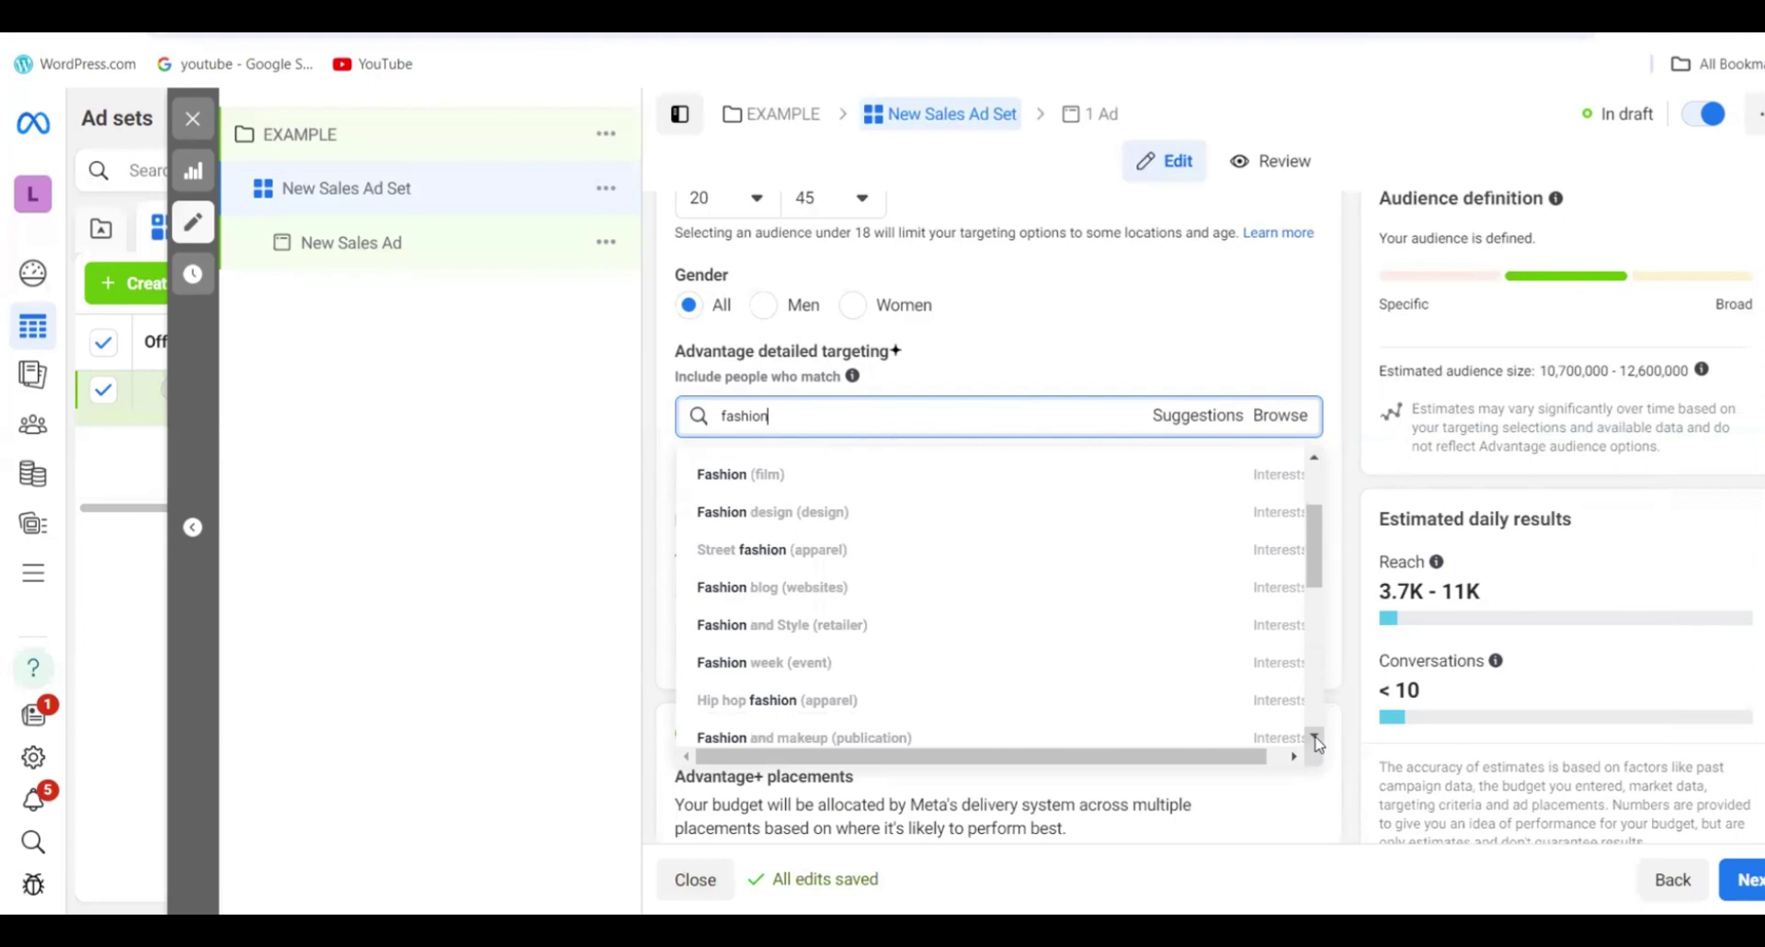
{"action": "left_click", "coordinate": [1316, 739]}
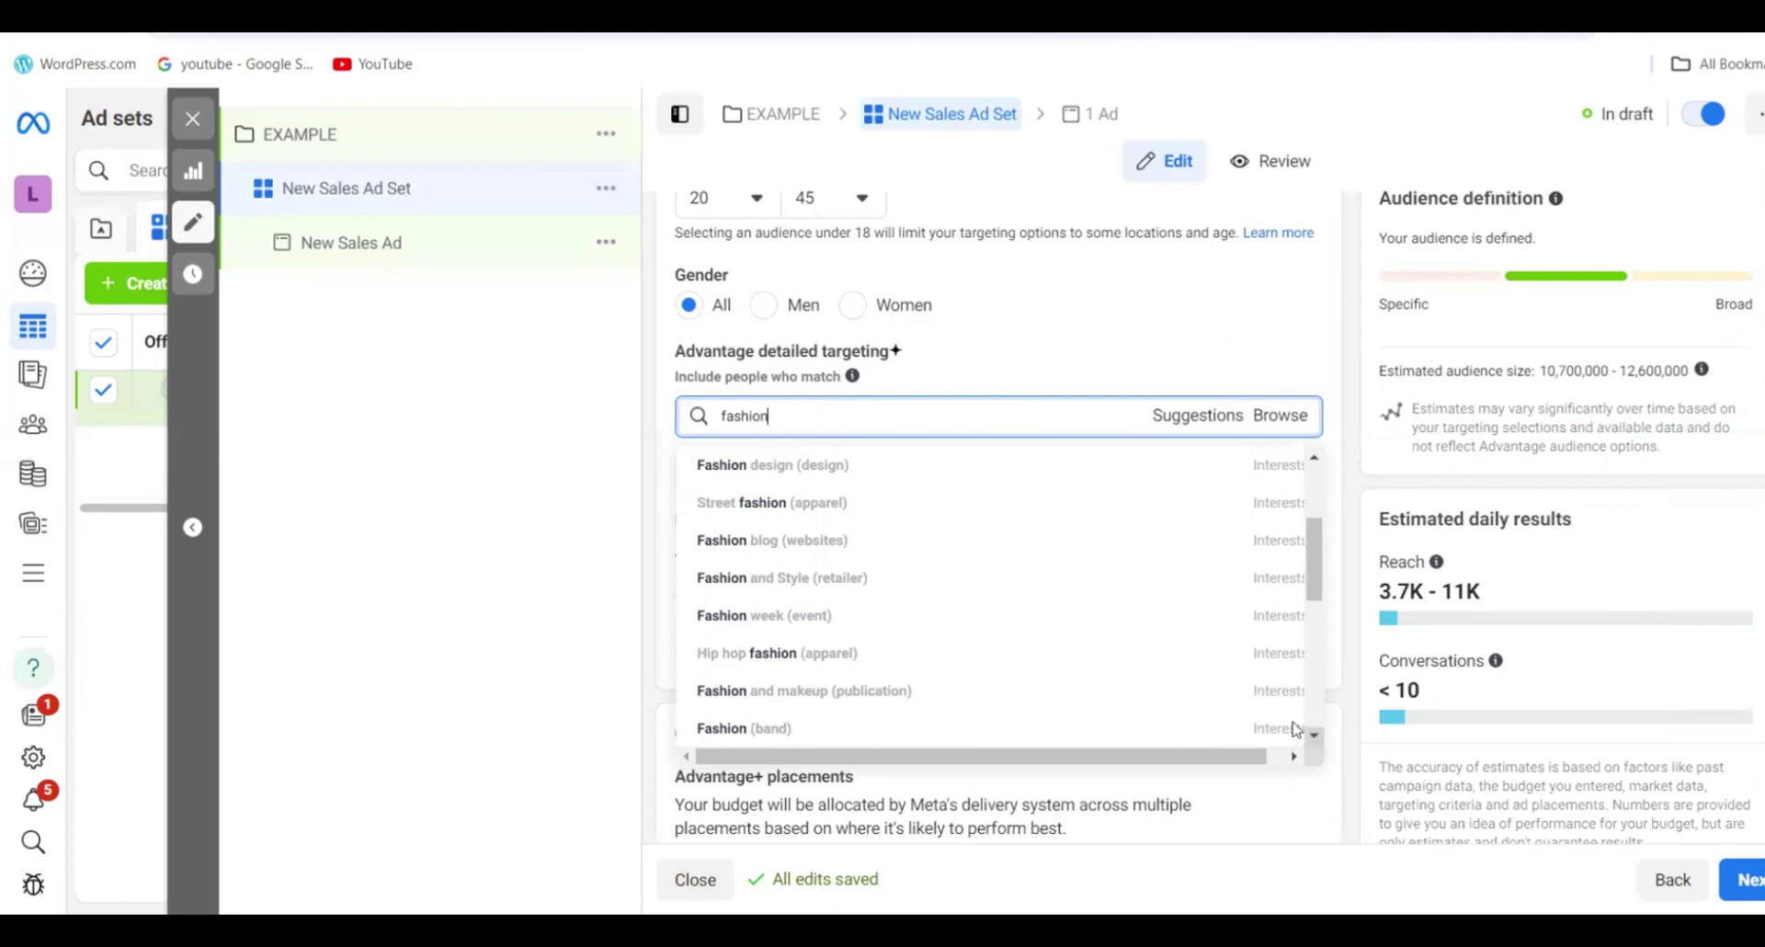
{"action": "mouse_move", "coordinate": [809, 462]}
{"action": "mouse_move", "coordinate": [1160, 713]}
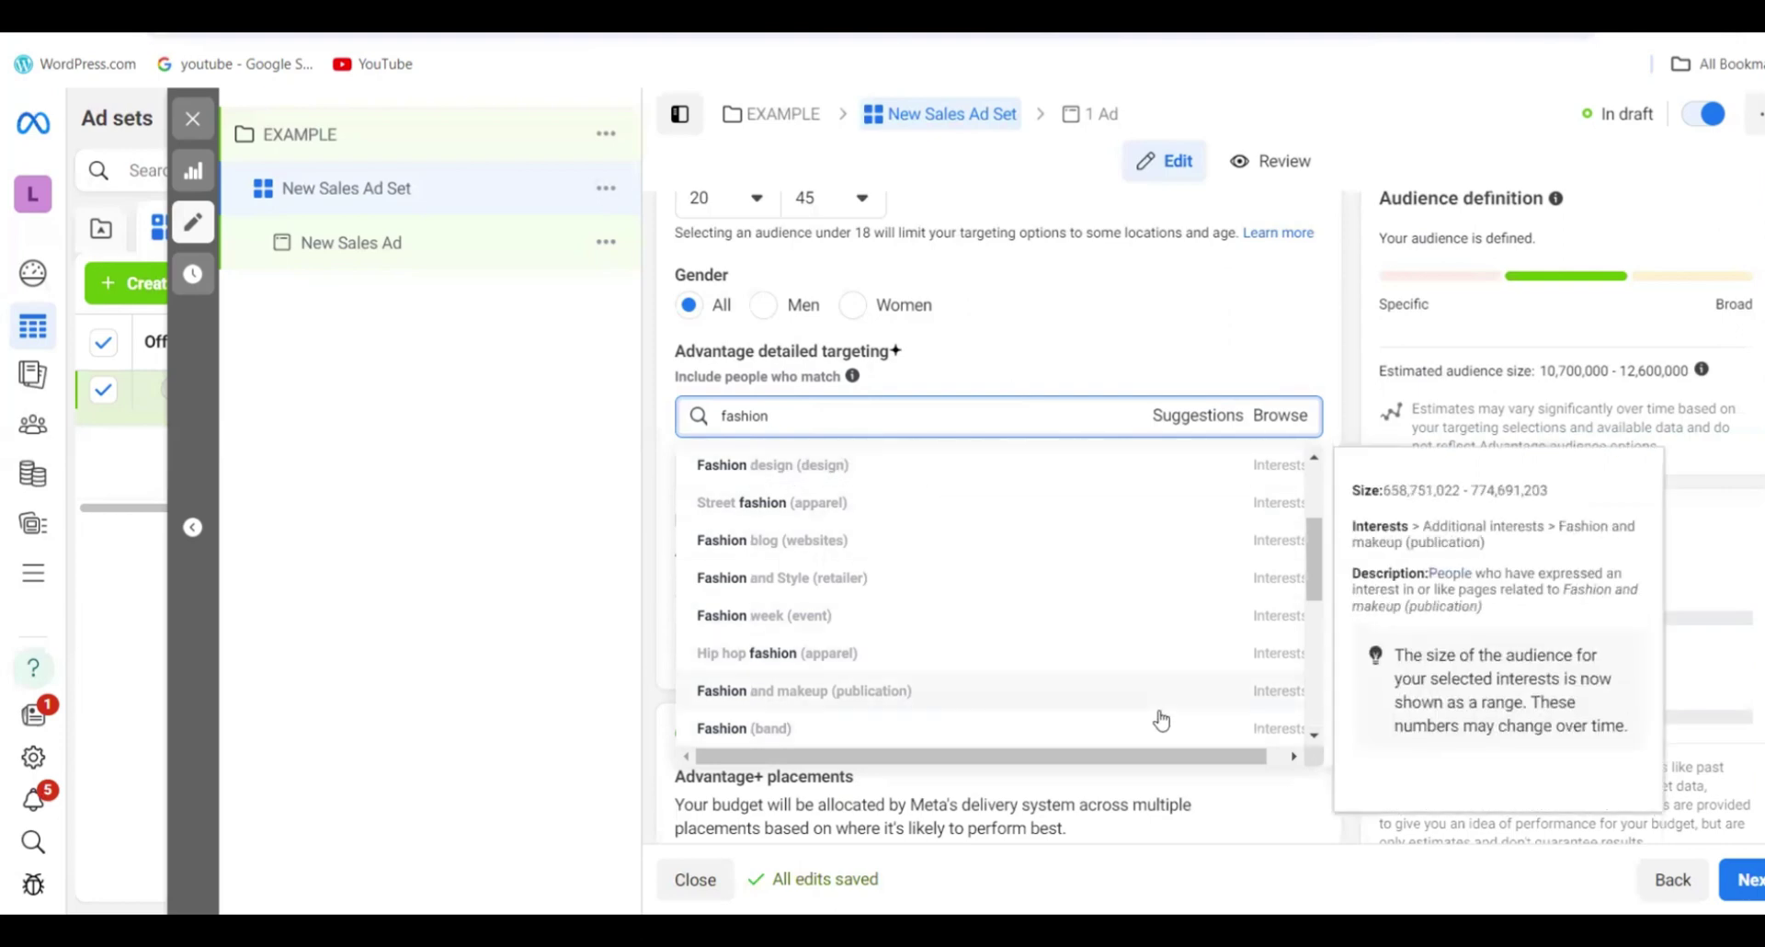
{"action": "left_click", "coordinate": [1316, 738]}
{"action": "left_click", "coordinate": [1315, 738]}
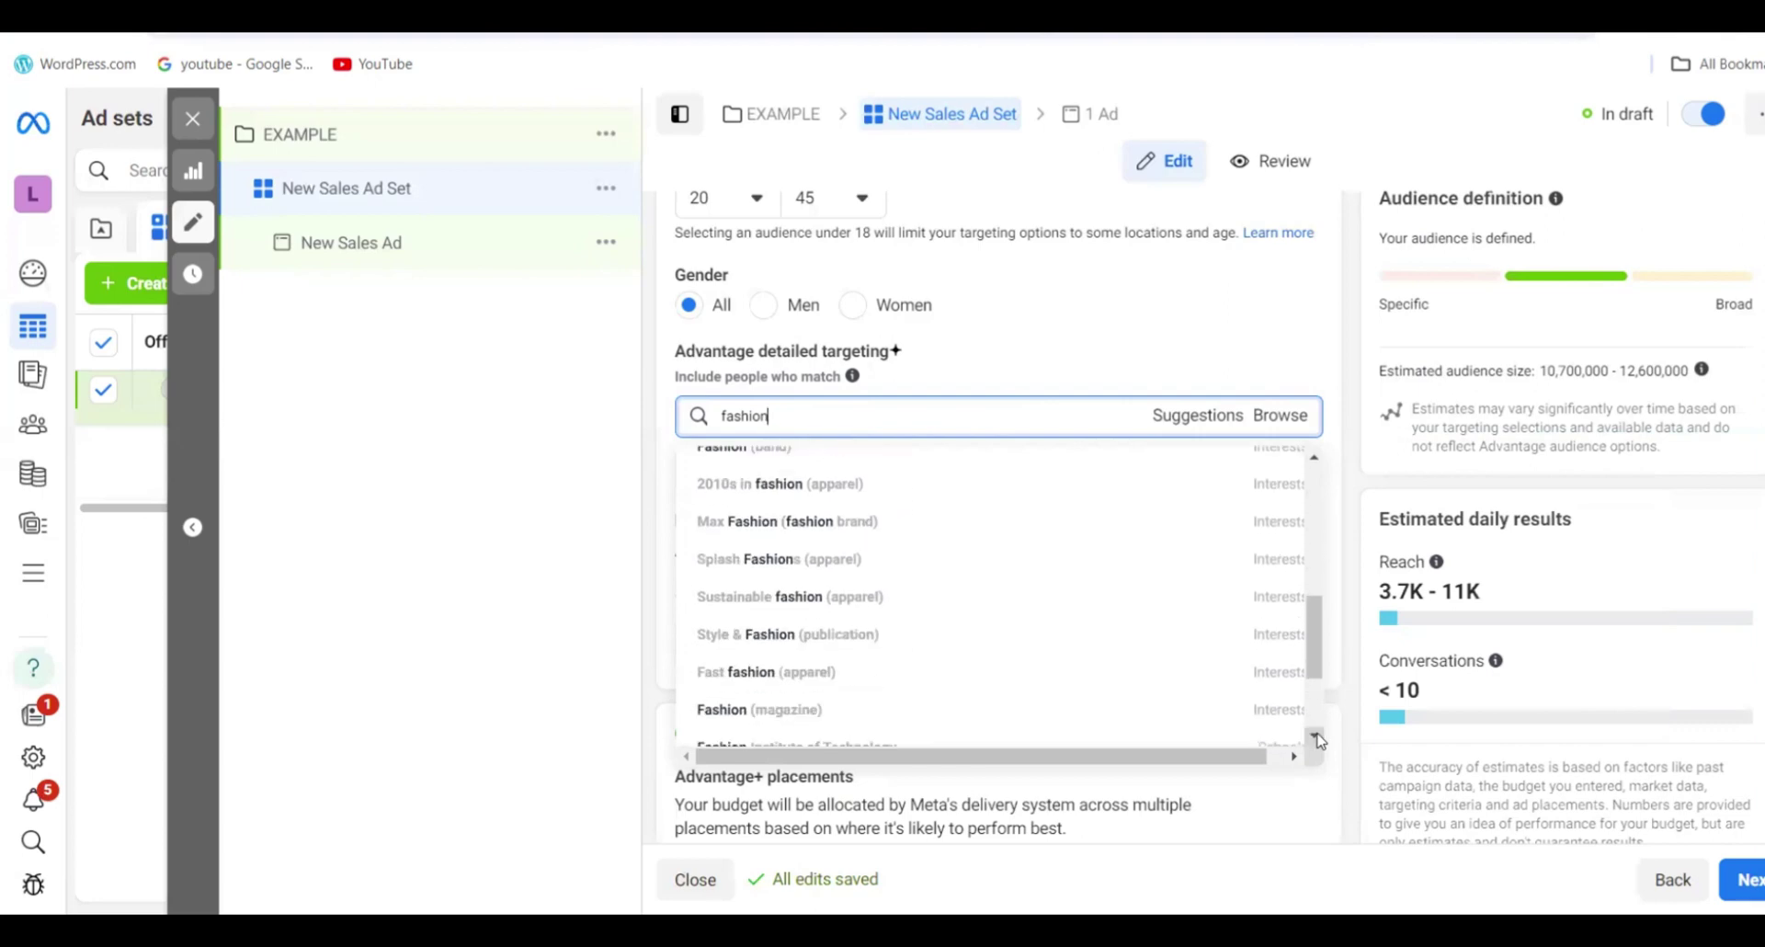
{"action": "left_click", "coordinate": [1315, 738]}
{"action": "left_click", "coordinate": [1316, 738]}
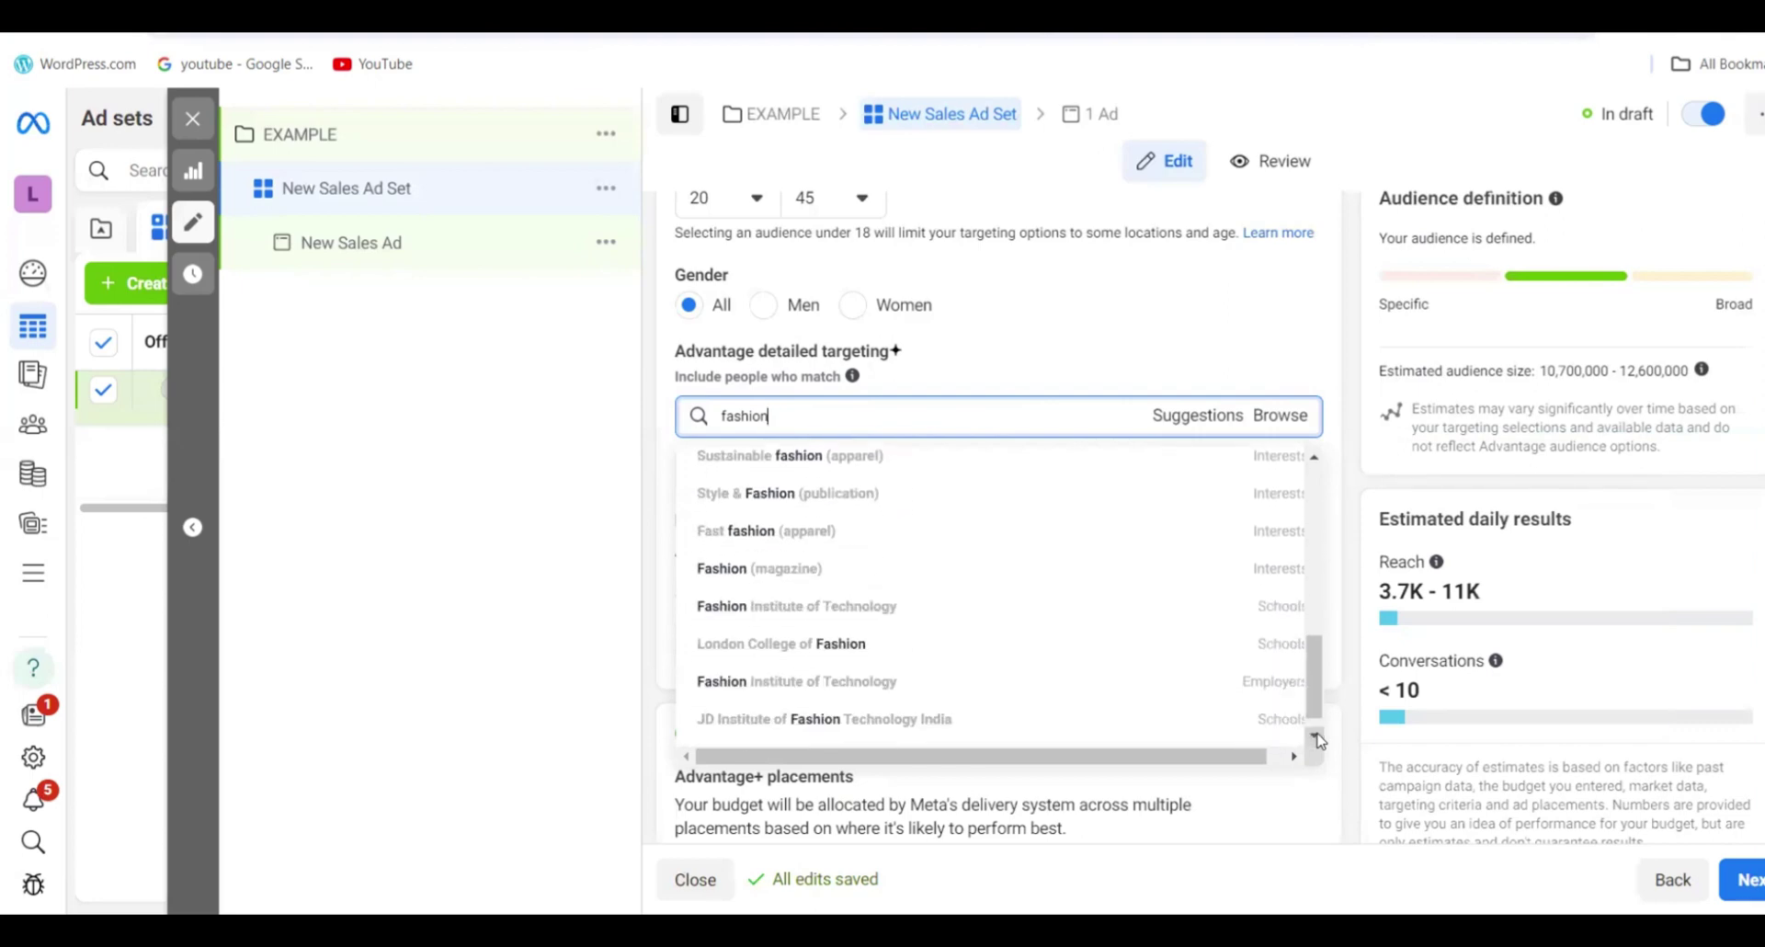
{"action": "left_click", "coordinate": [1322, 478]}
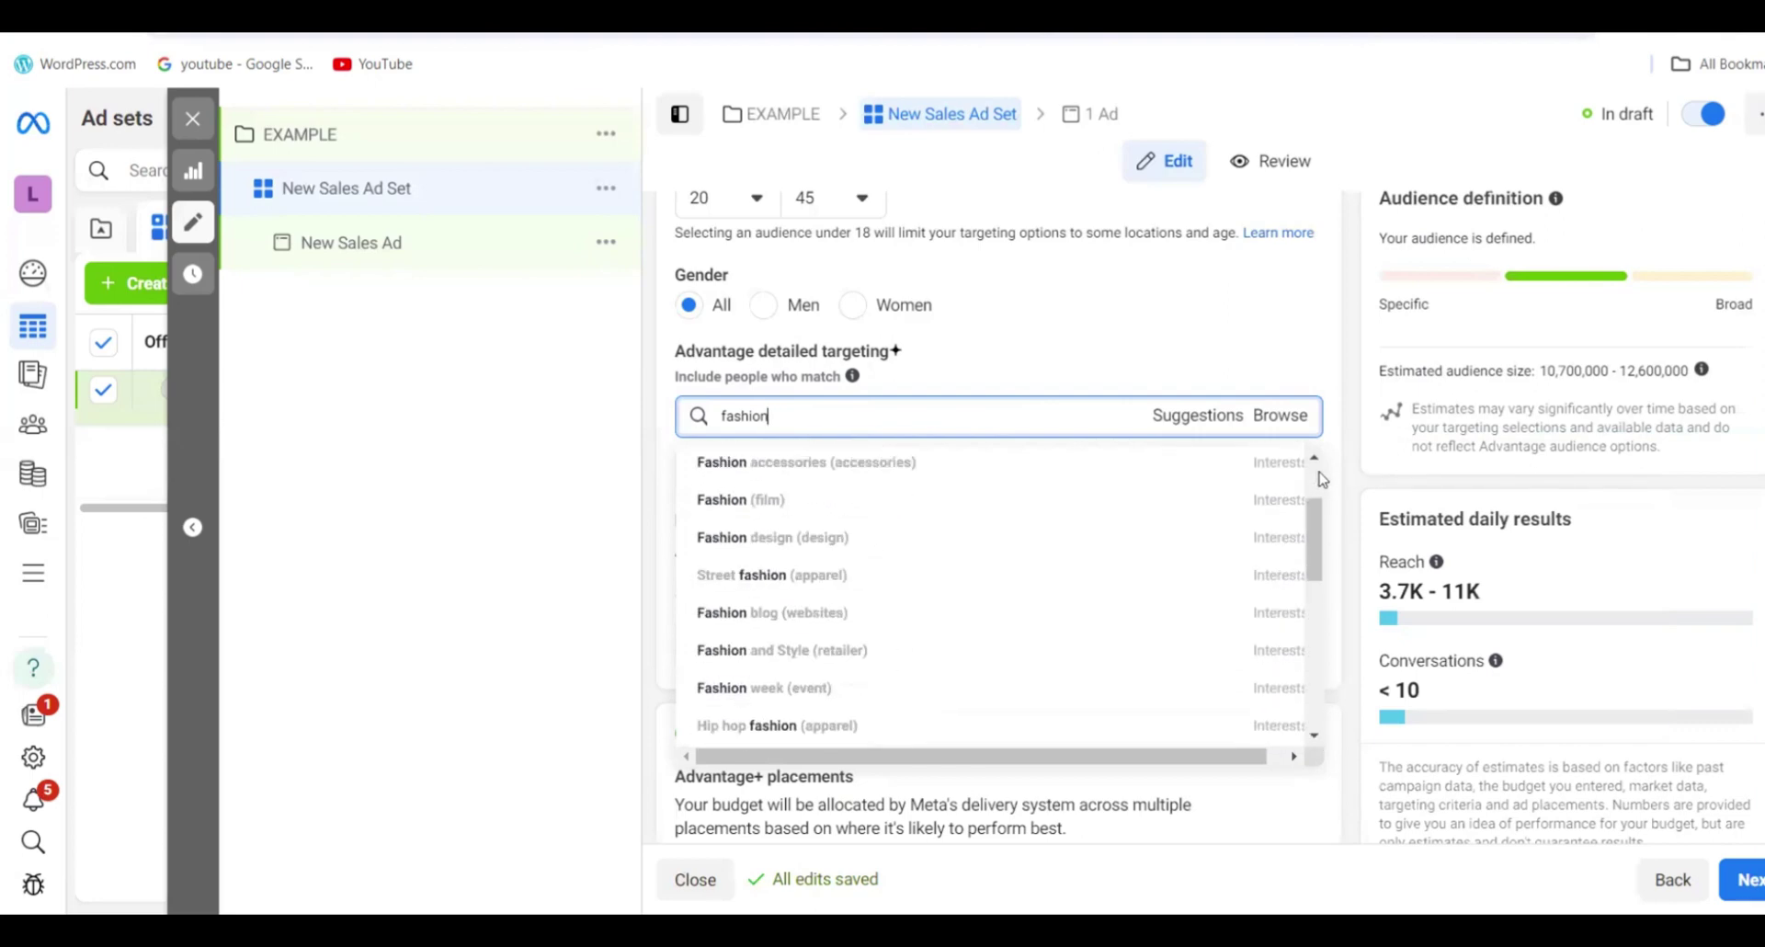
{"action": "scroll", "coordinate": [1322, 478], "scroll_direction": "up", "scroll_amount": 2}
{"action": "mouse_move", "coordinate": [796, 581]}
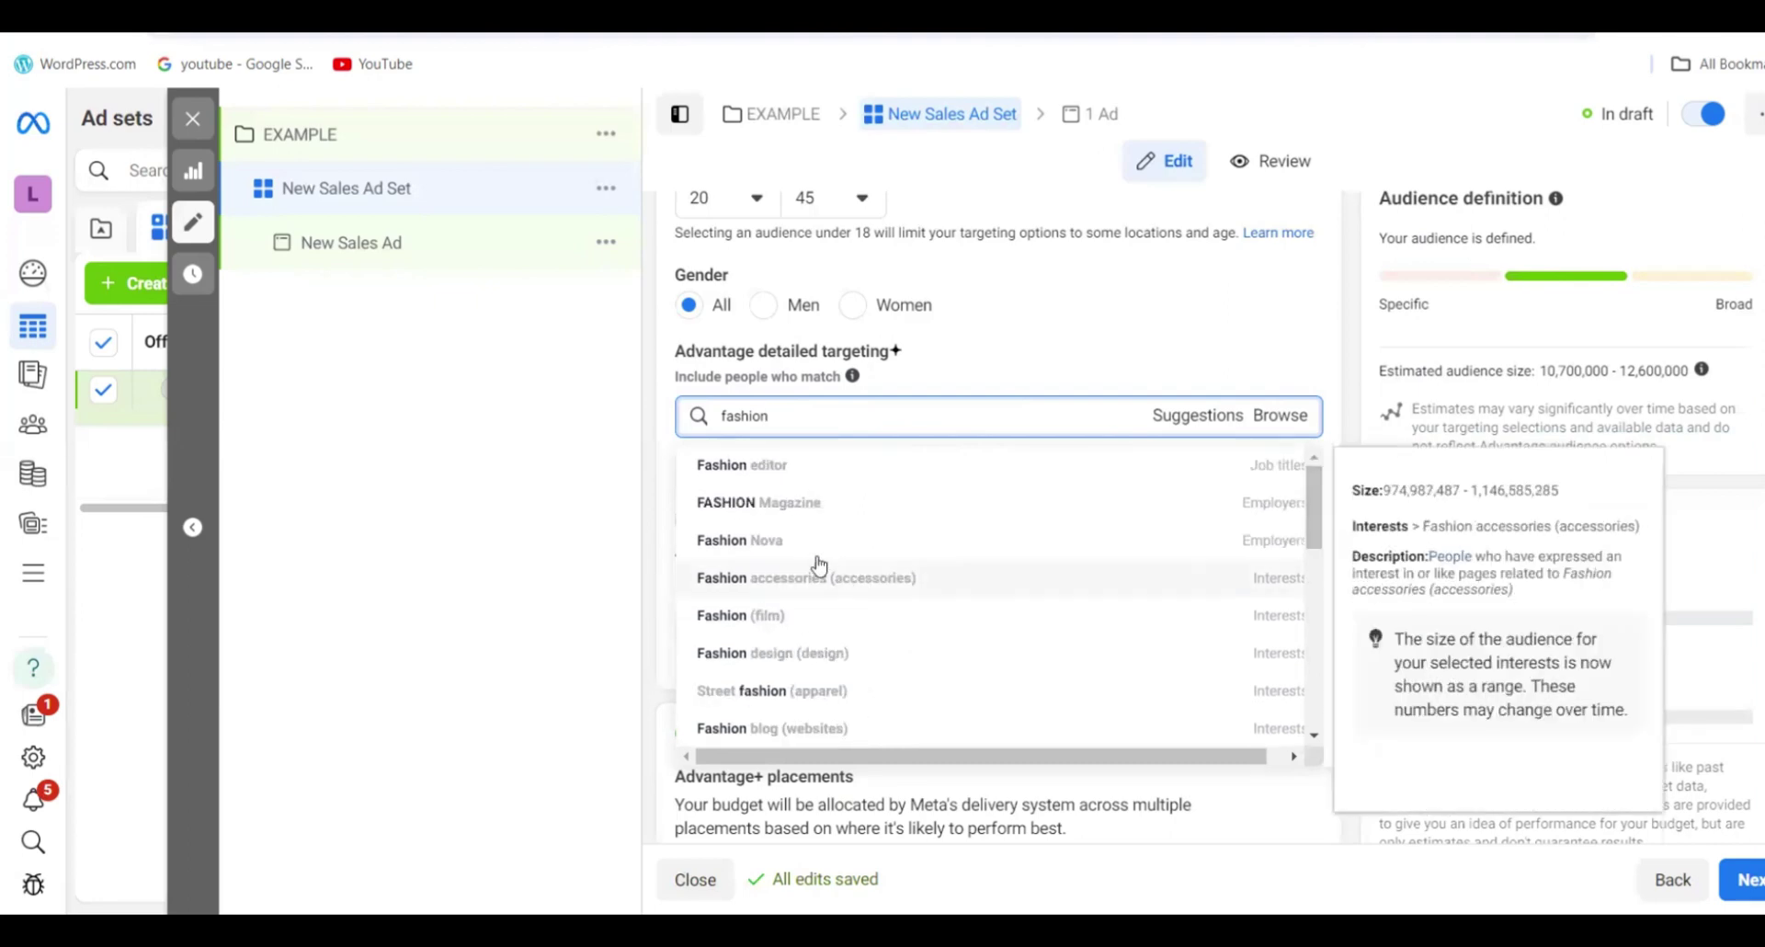
{"action": "left_click", "coordinate": [884, 586]}
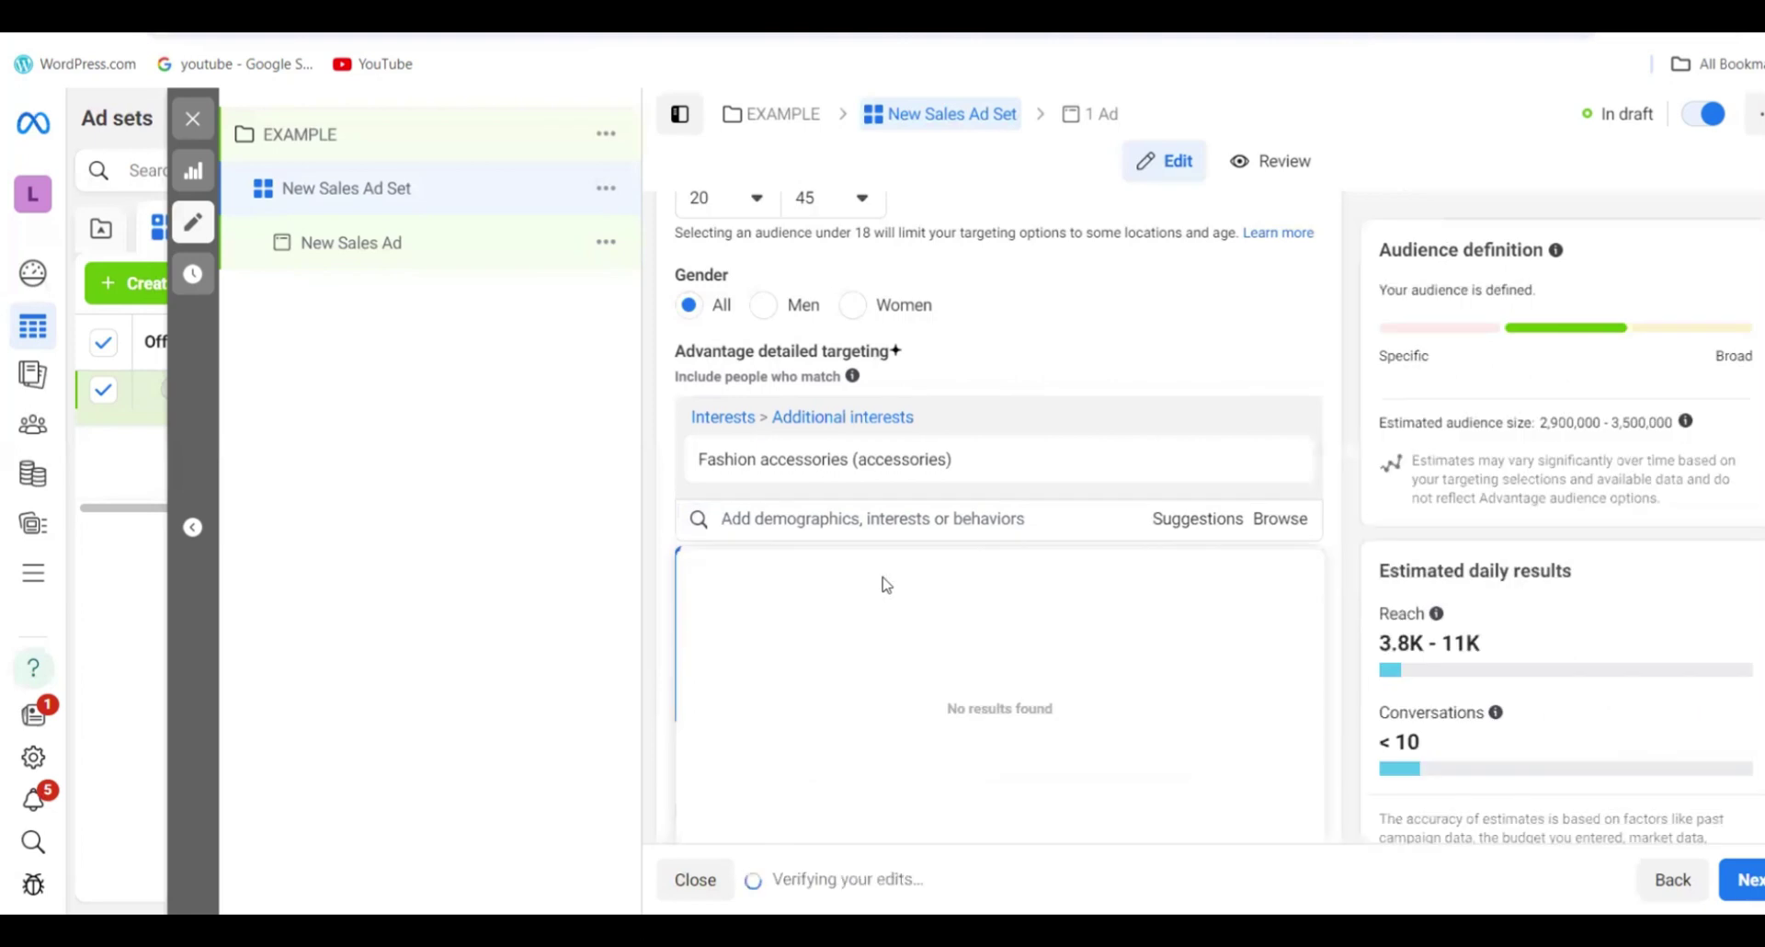
- Review the suggested demographics, interests and behaviors related to the chosen fashion accessories interest
{"action": "left_click", "coordinate": [1191, 522]}
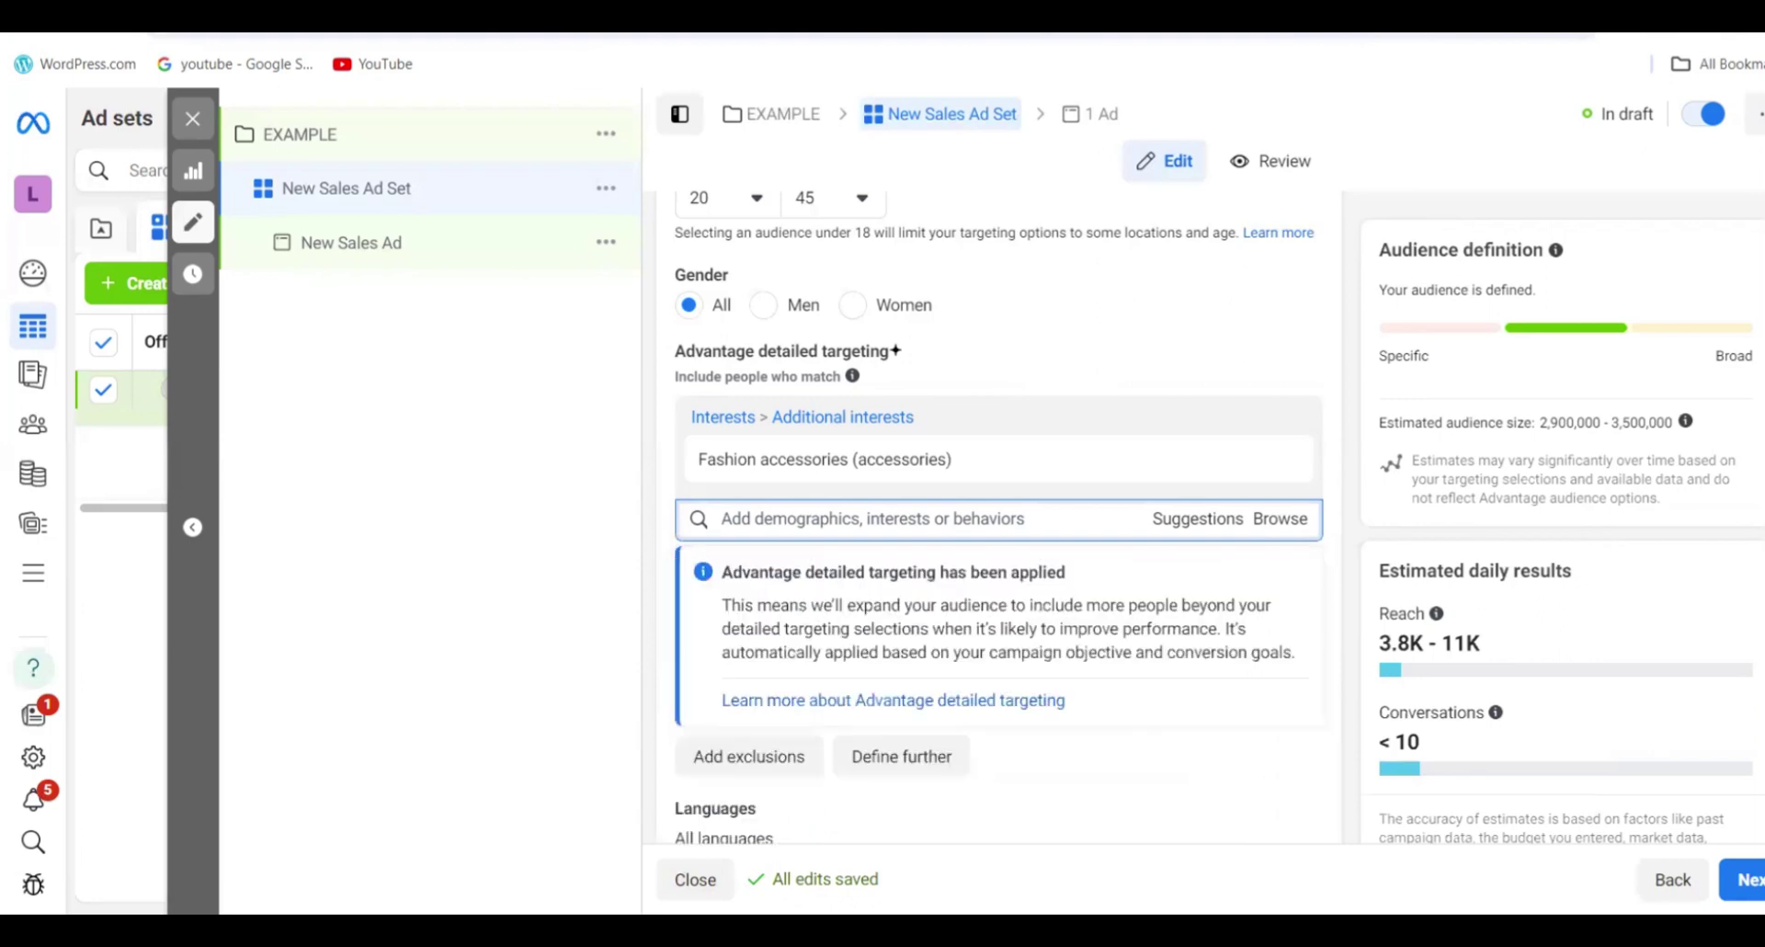
{"action": "scroll", "coordinate": [1182, 432], "scroll_direction": "down", "scroll_amount": 1}
{"action": "left_click", "coordinate": [1186, 430]}
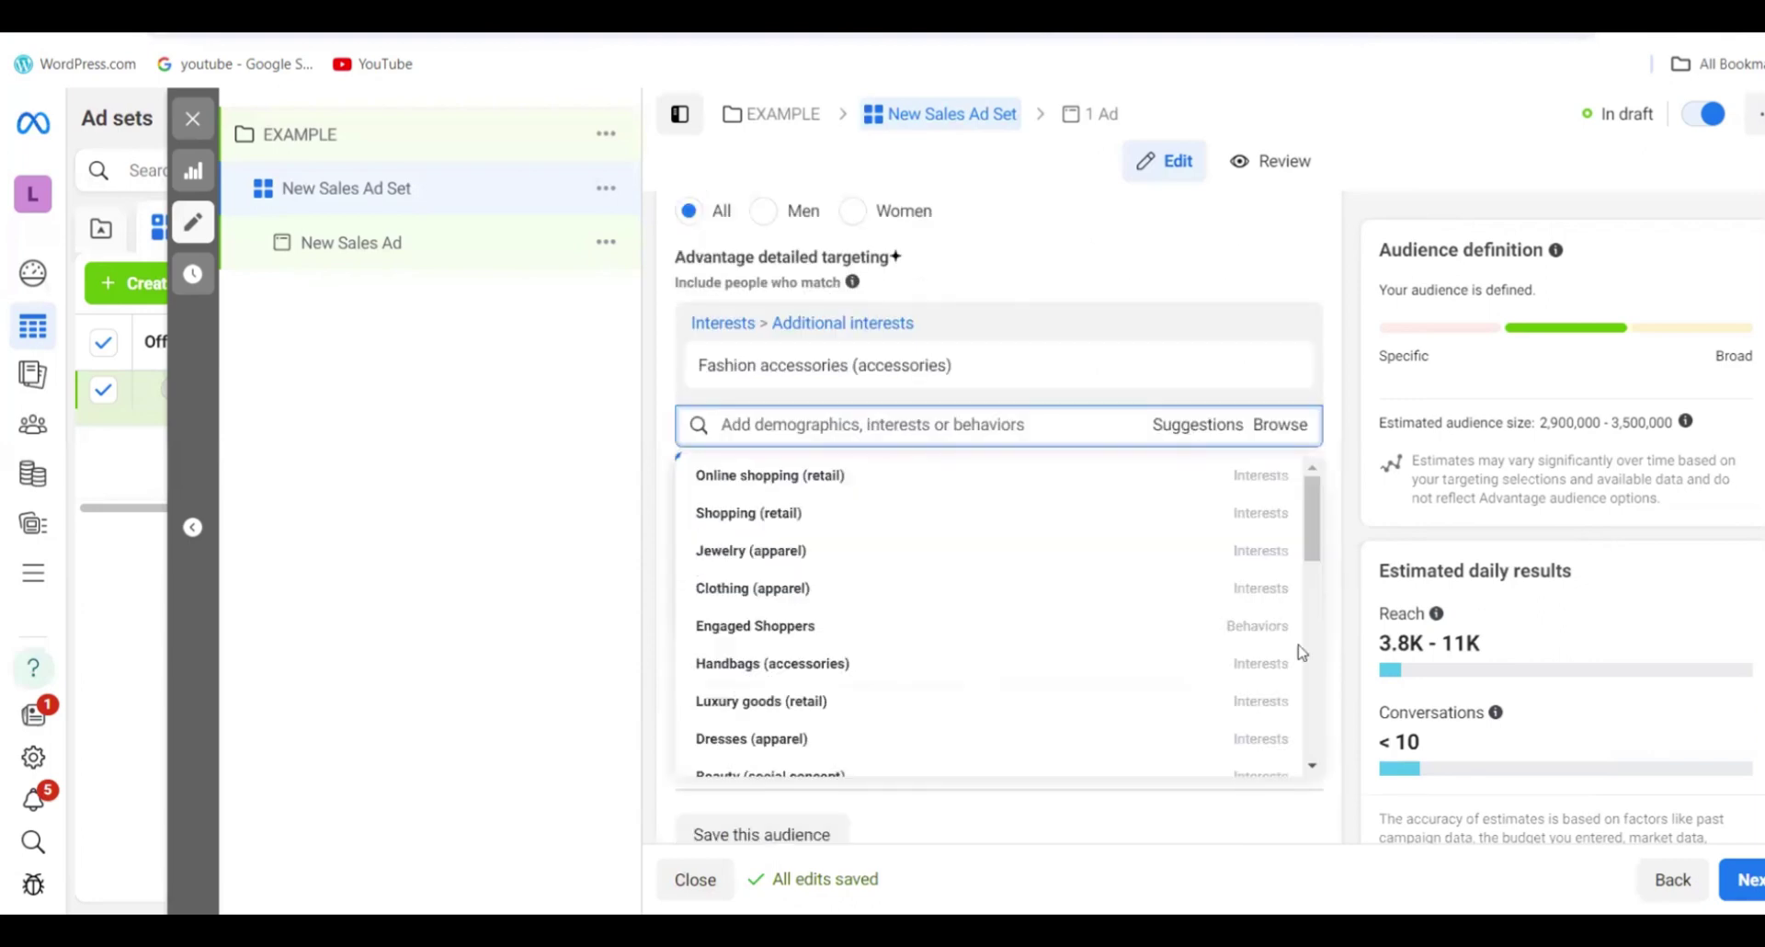
{"action": "left_click", "coordinate": [1317, 768]}
{"action": "mouse_move", "coordinate": [701, 507]}
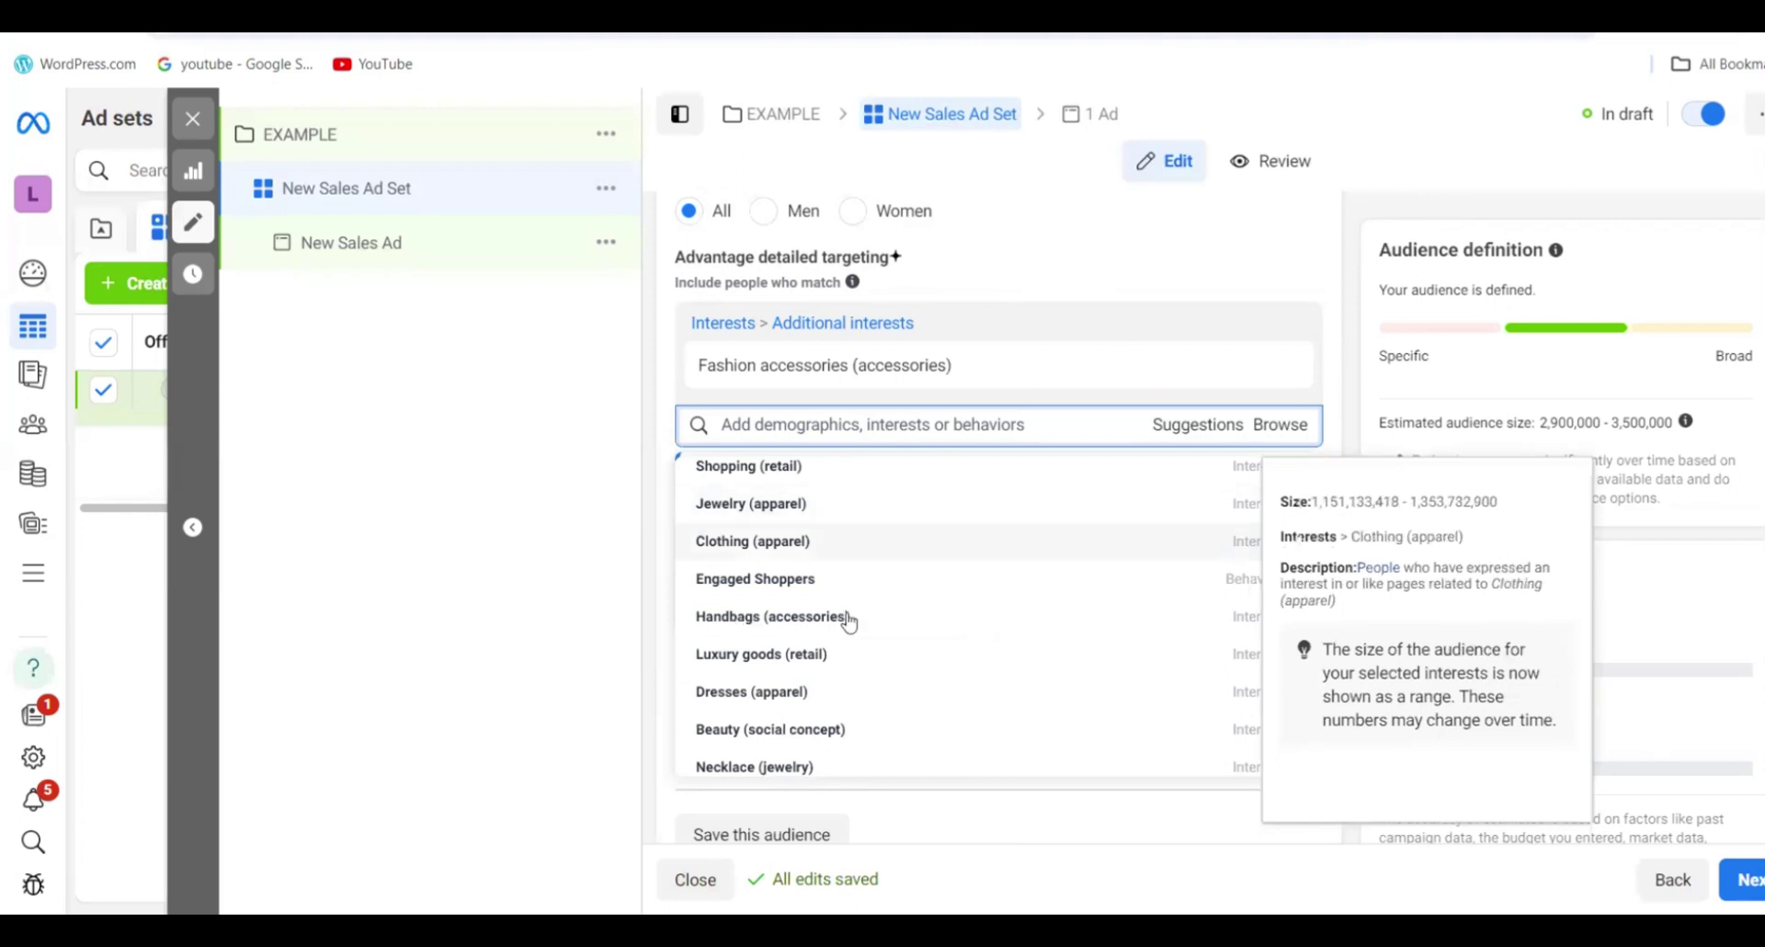
{"action": "mouse_move", "coordinate": [850, 621]}
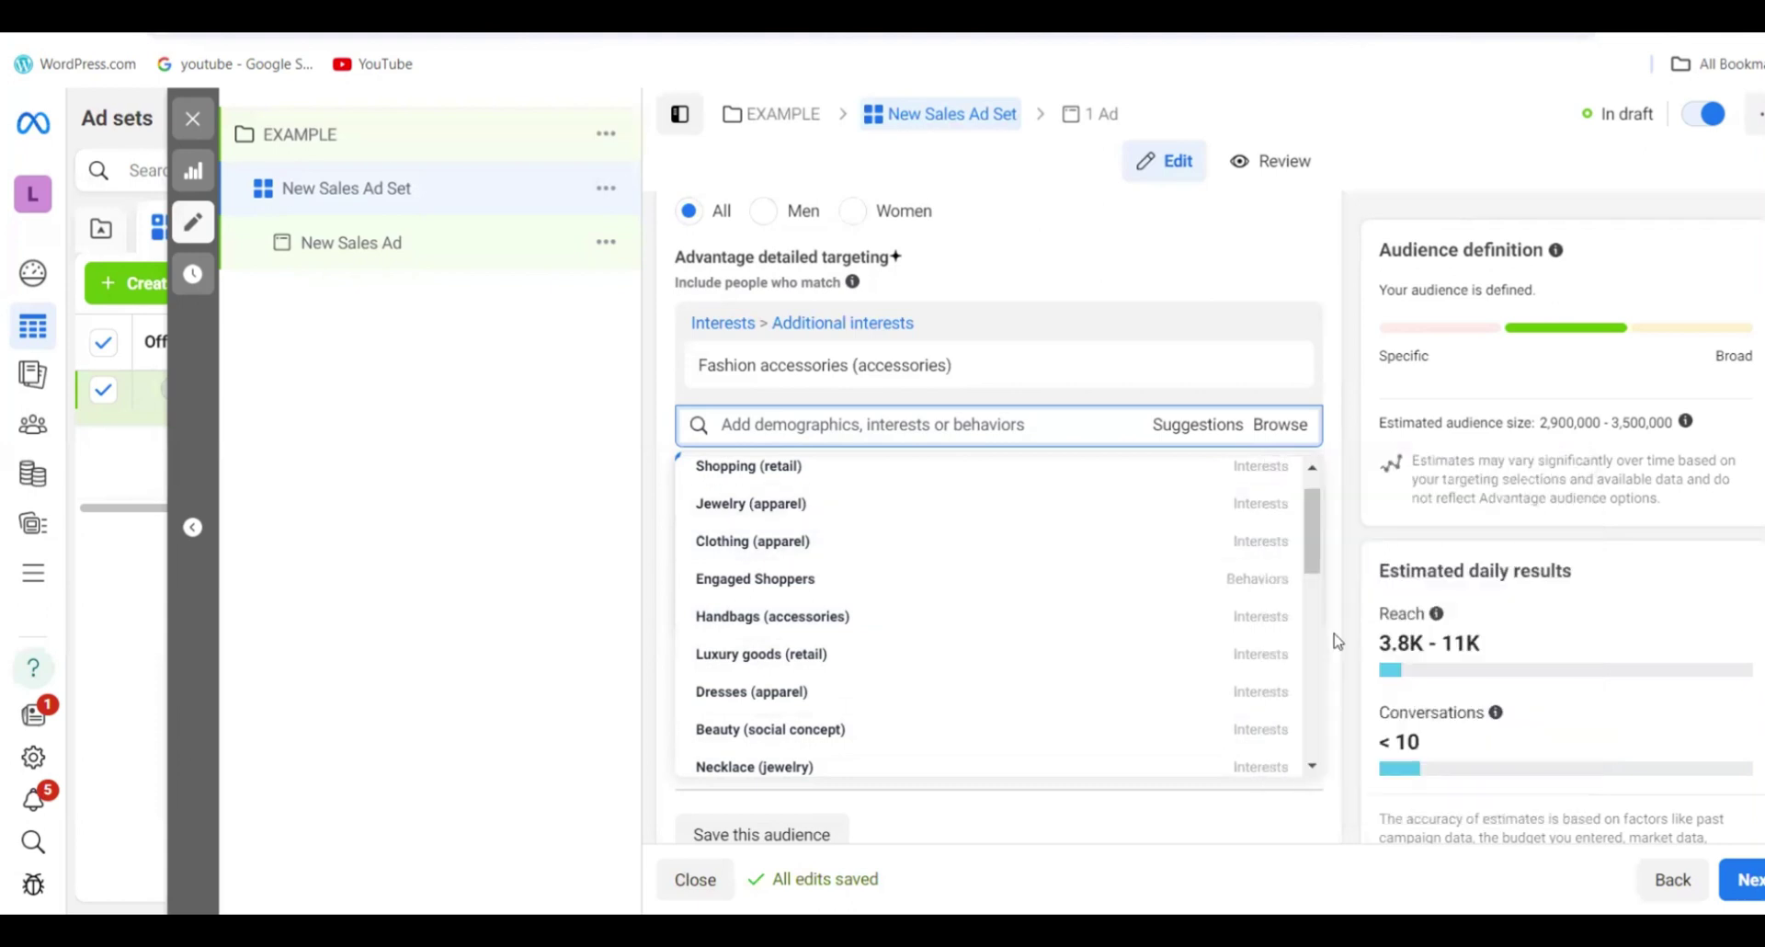
{"action": "left_click", "coordinate": [1313, 766]}
{"action": "scroll", "coordinate": [1313, 772], "scroll_direction": "down", "scroll_amount": 5}
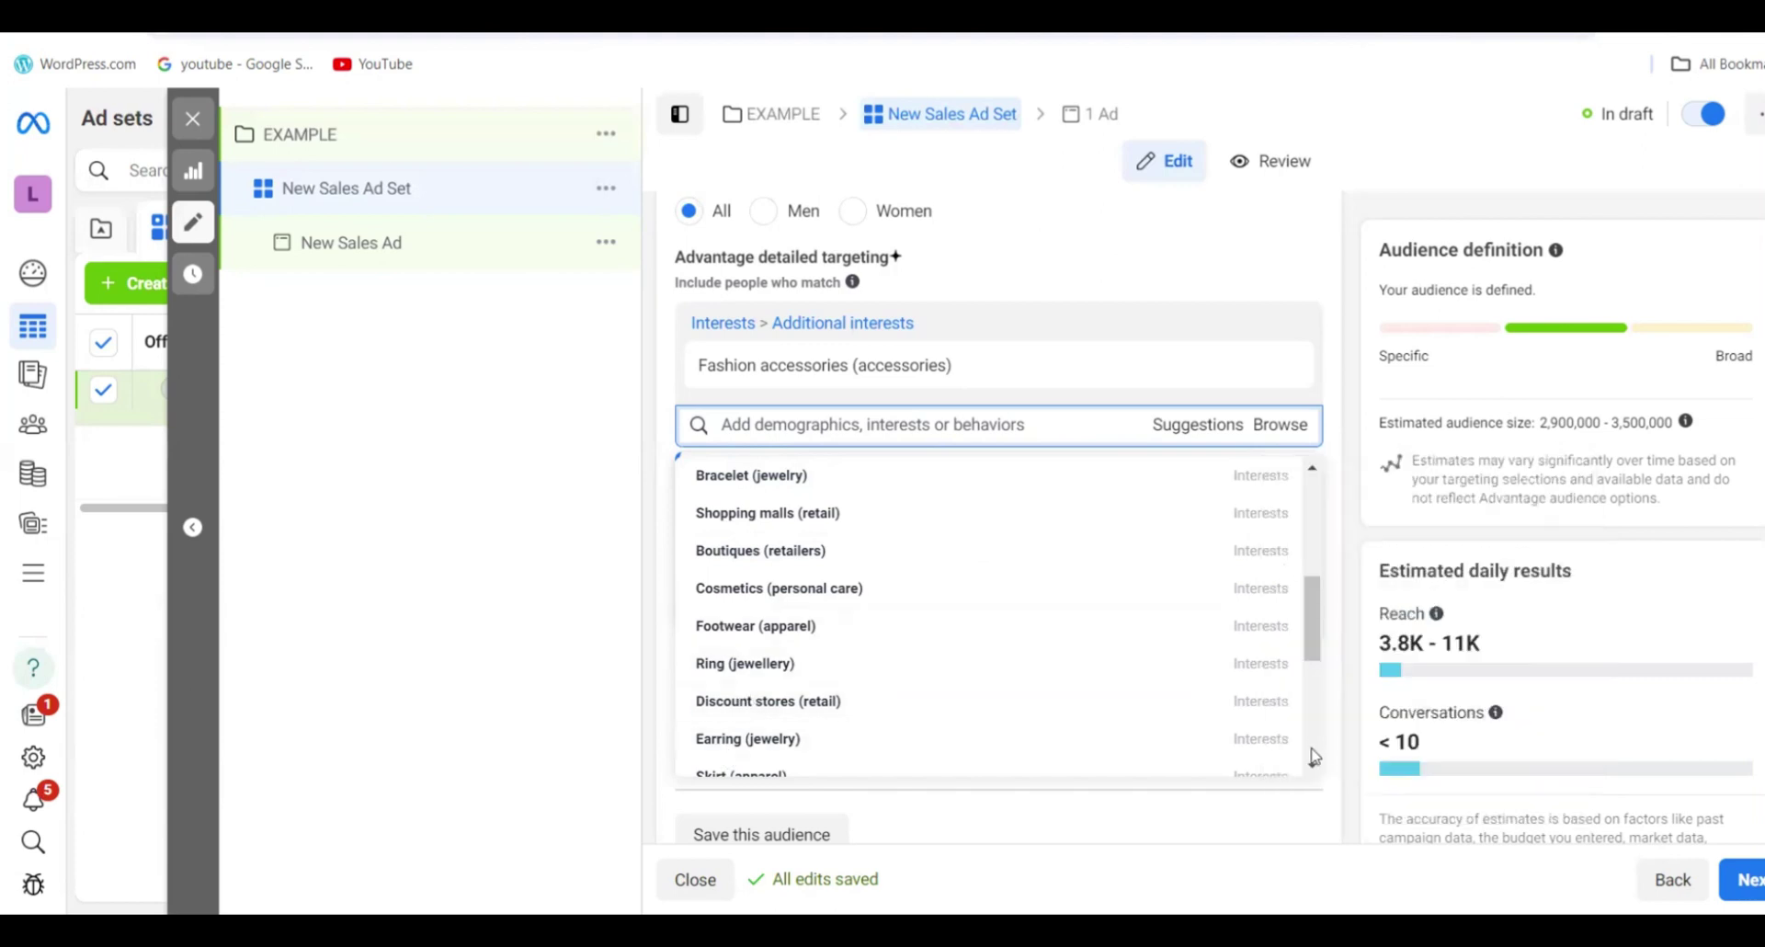
{"action": "scroll", "coordinate": [1315, 762], "scroll_direction": "down", "scroll_amount": 5}
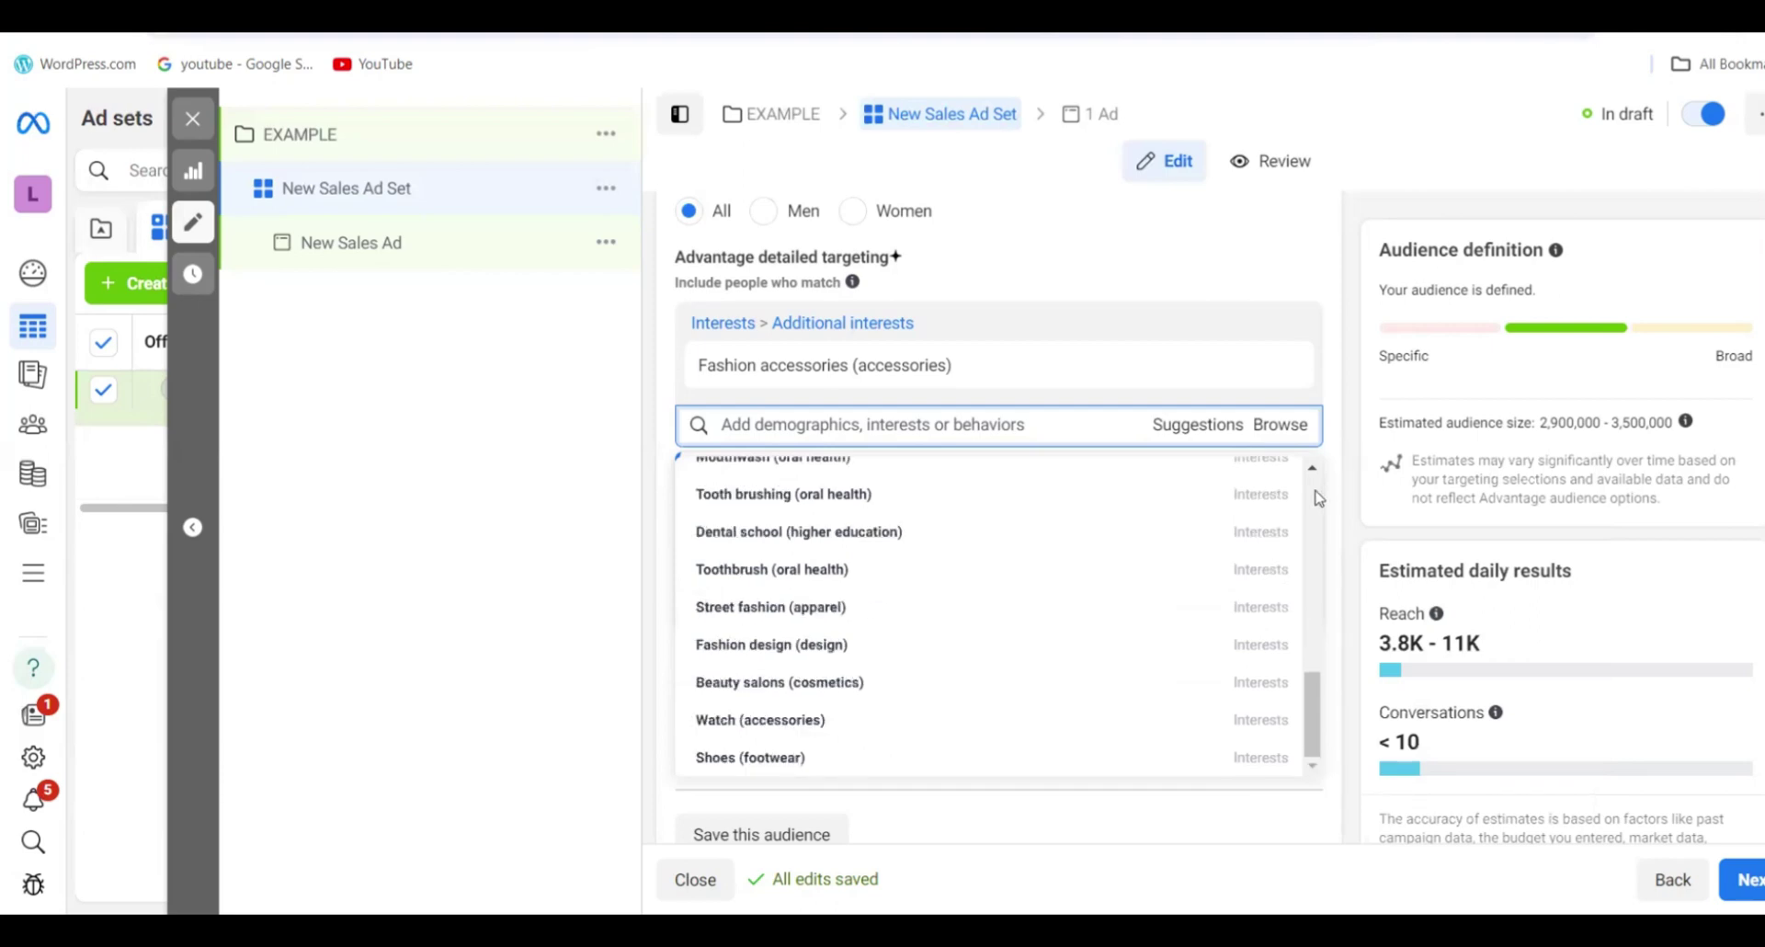
{"action": "scroll", "coordinate": [1318, 496], "scroll_direction": "up", "scroll_amount": 3}
{"action": "scroll", "coordinate": [1318, 496], "scroll_direction": "up", "scroll_amount": 3}
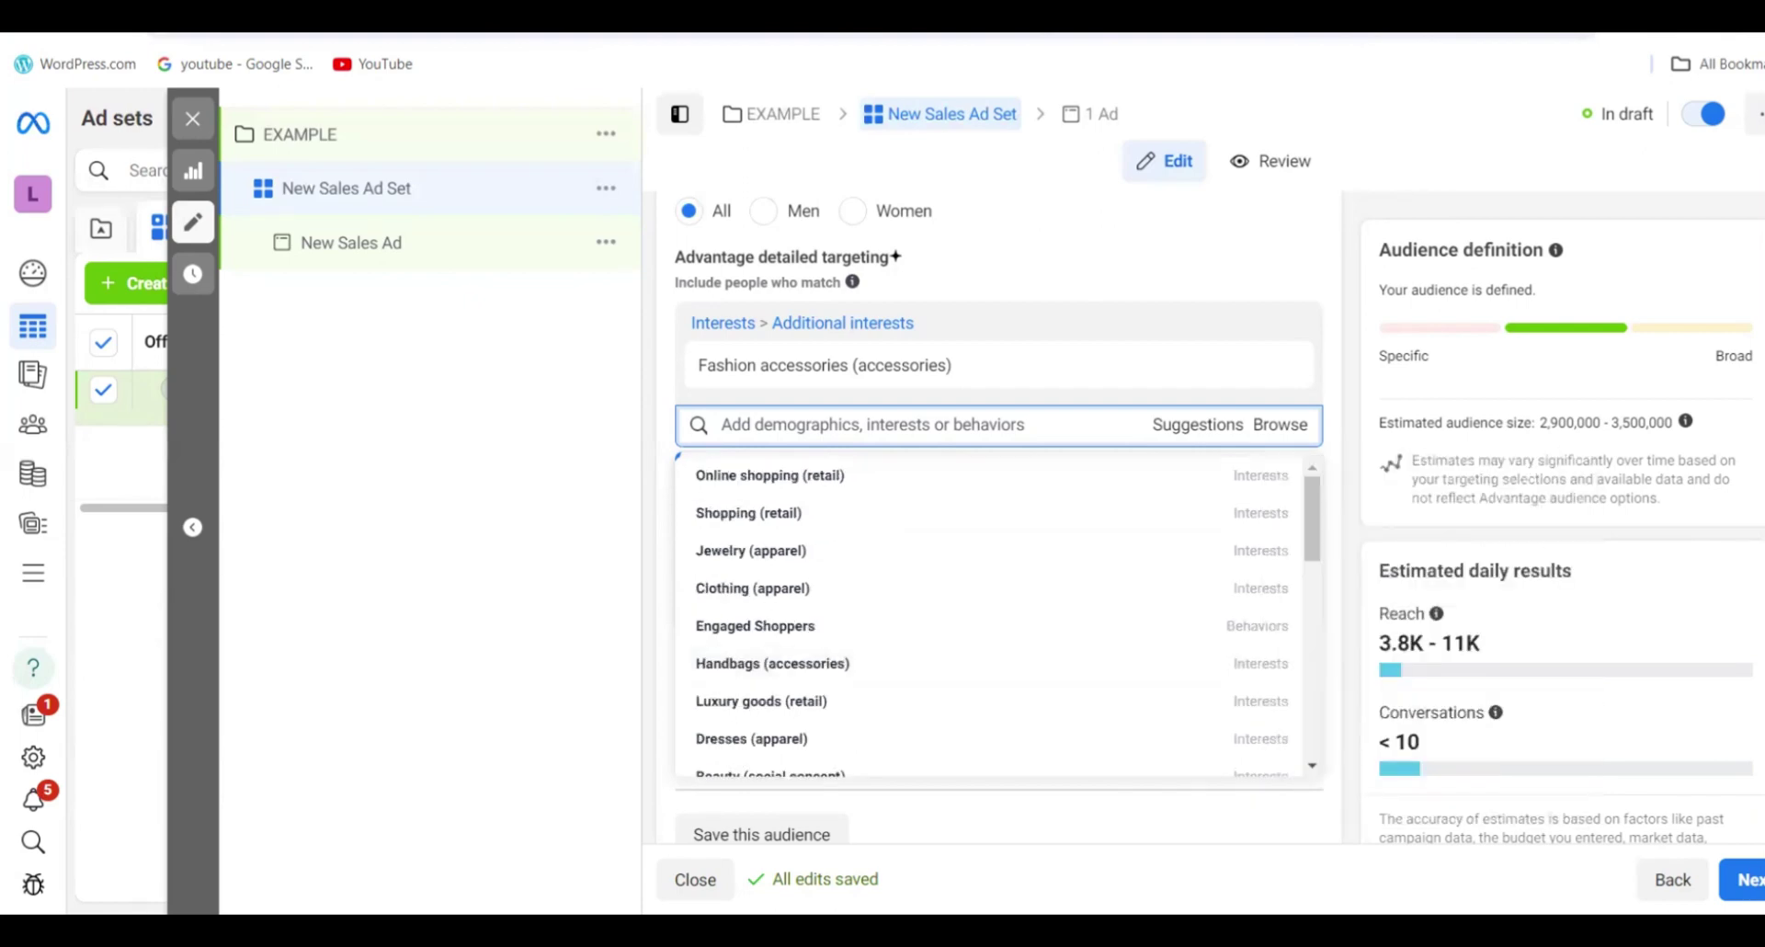
{"action": "key", "text": "Escape"}
- Expand the additional placement settings and review the brand safety, inventory filter and block list options
{"action": "scroll", "coordinate": [1063, 670], "scroll_direction": "down", "scroll_amount": 3}
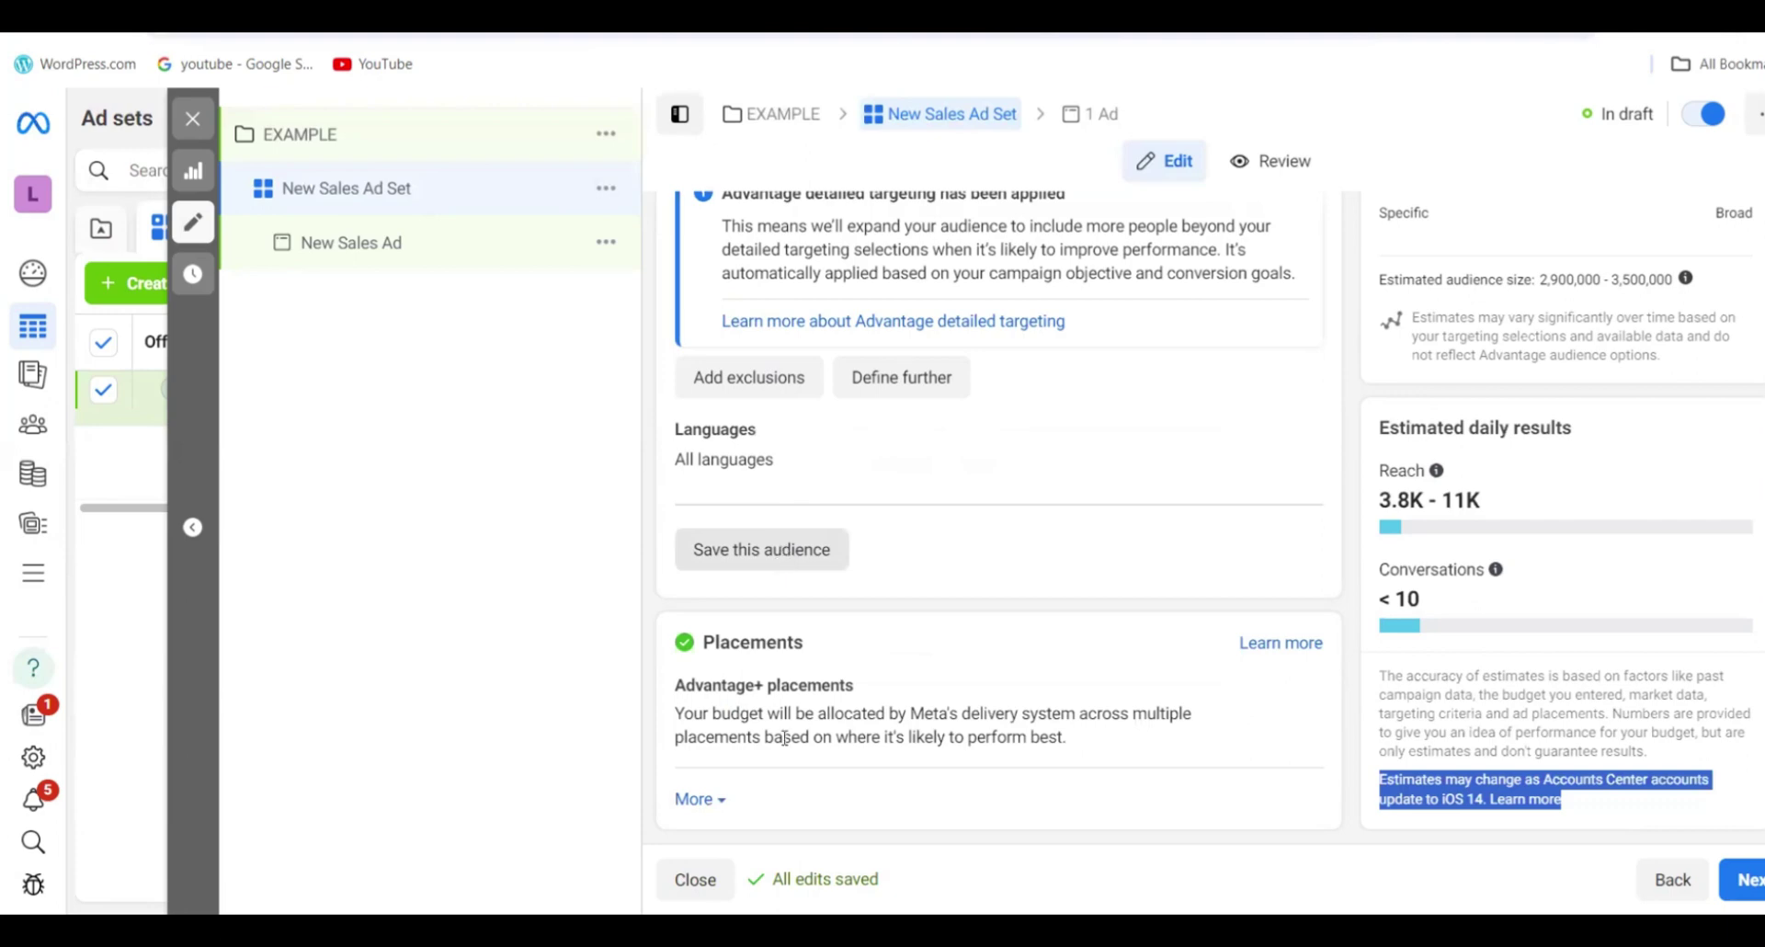
{"action": "left_click", "coordinate": [708, 804]}
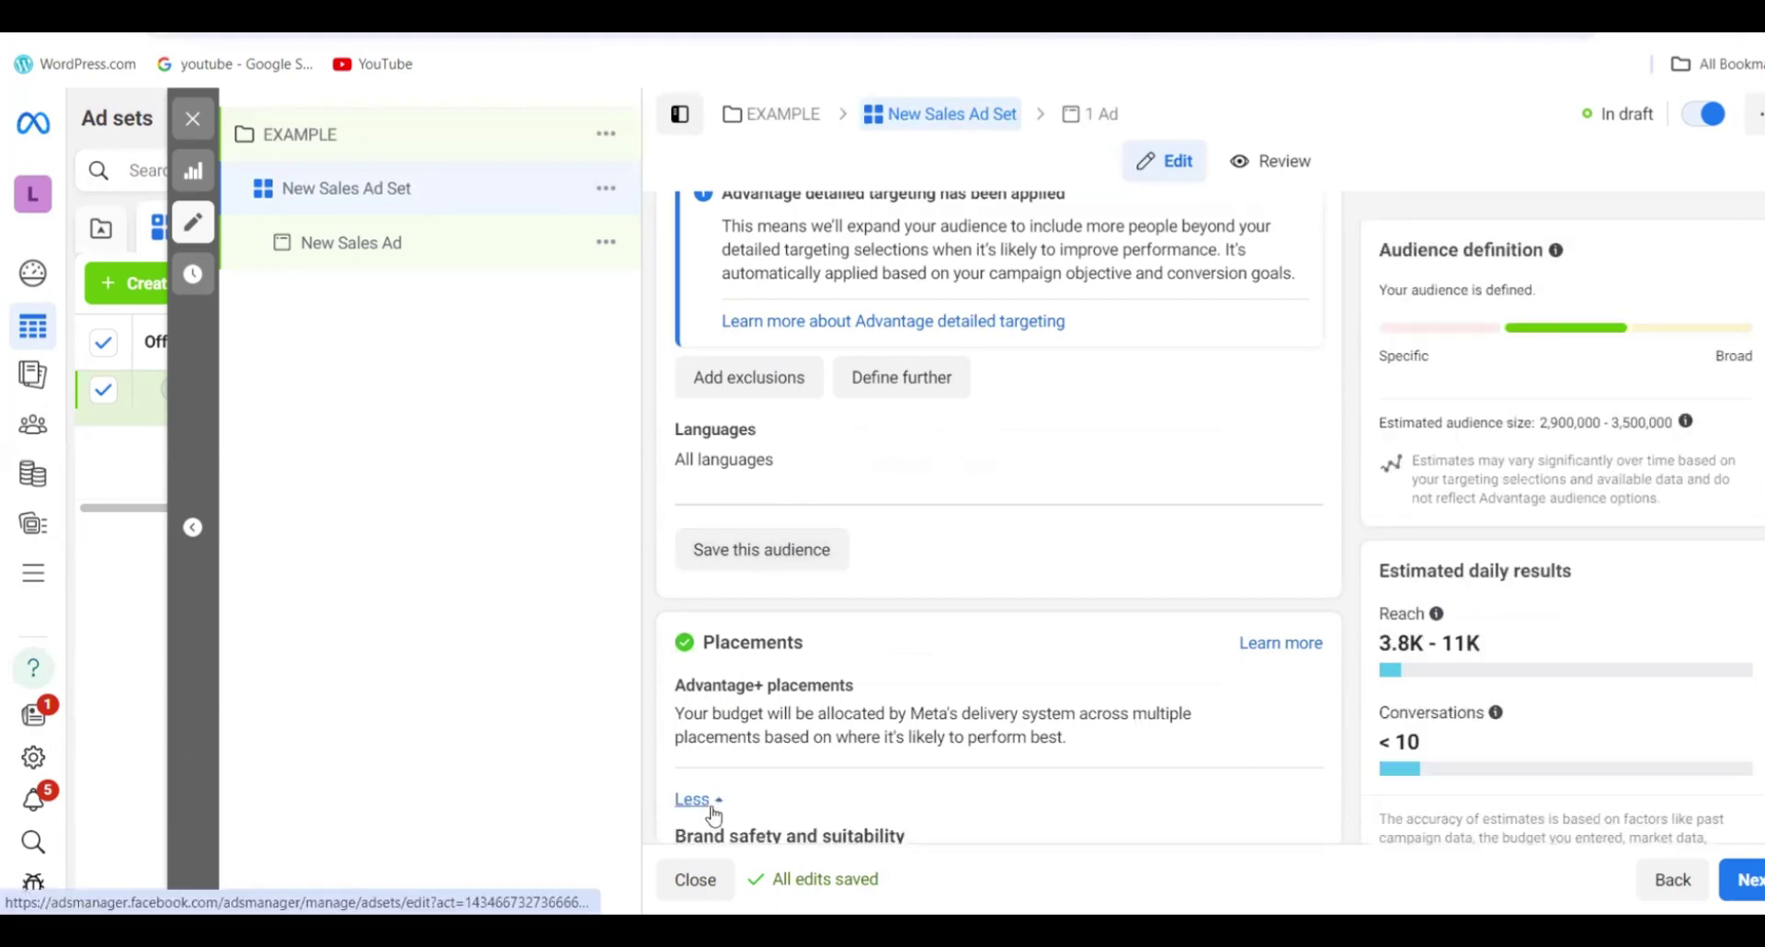
{"action": "scroll", "coordinate": [999, 515], "scroll_direction": "down", "scroll_amount": 1}
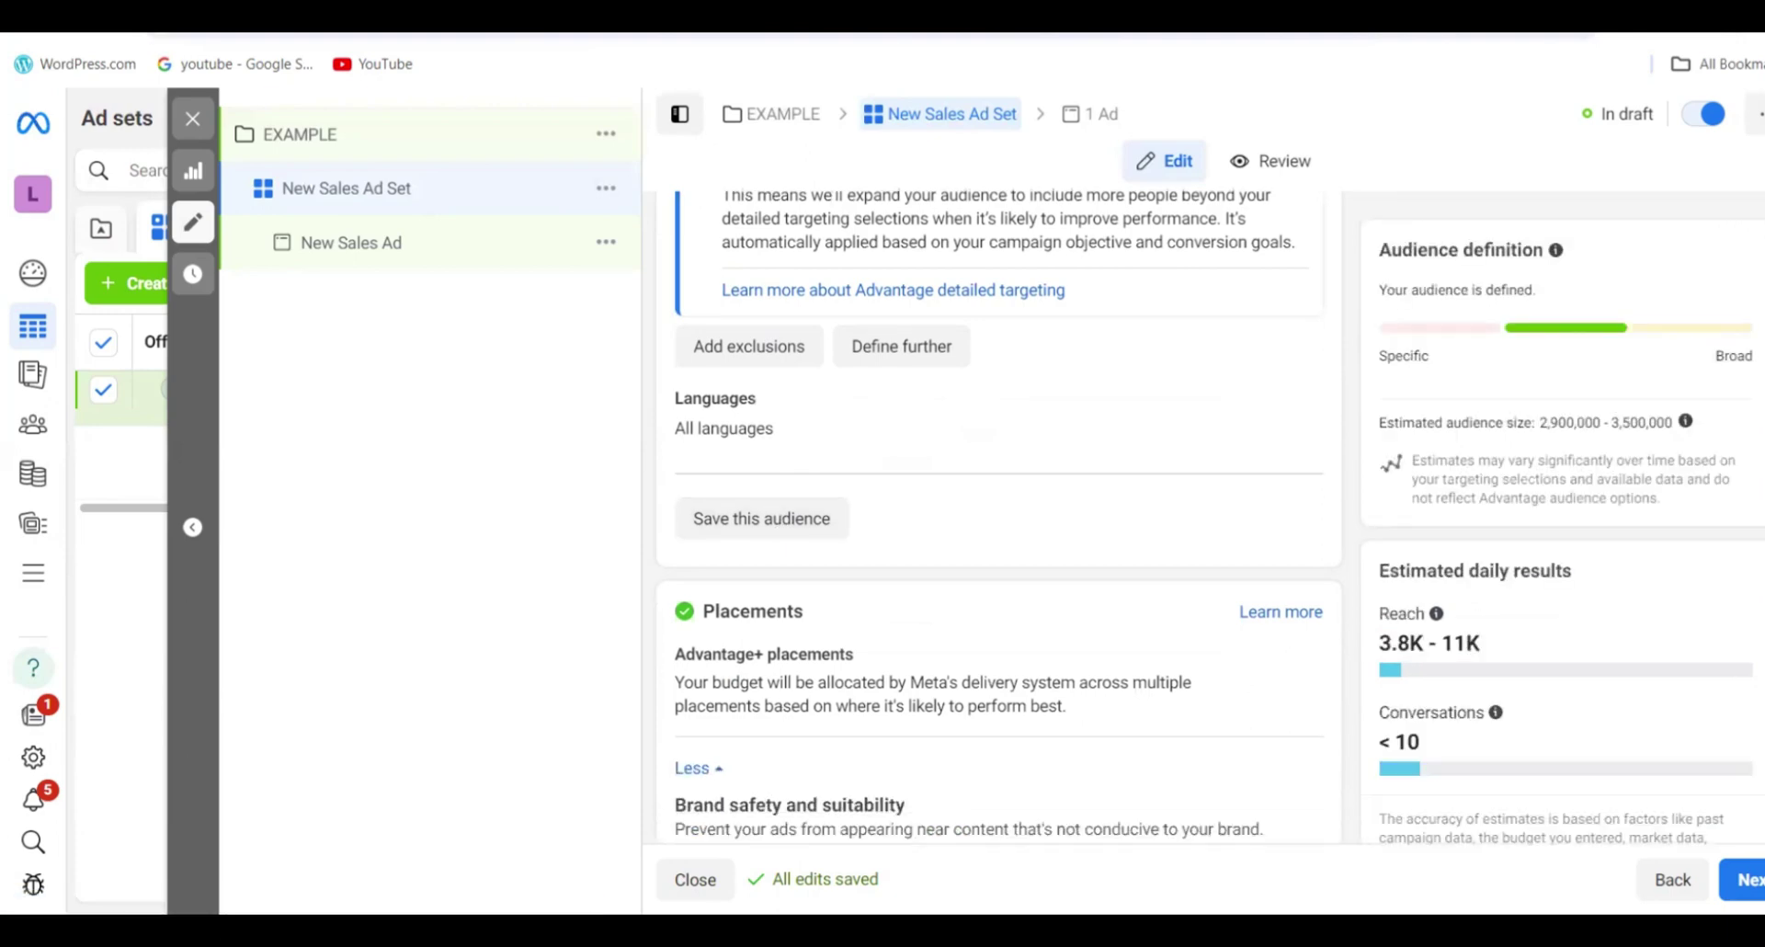
{"action": "scroll", "coordinate": [1124, 528], "scroll_direction": "down", "scroll_amount": 3}
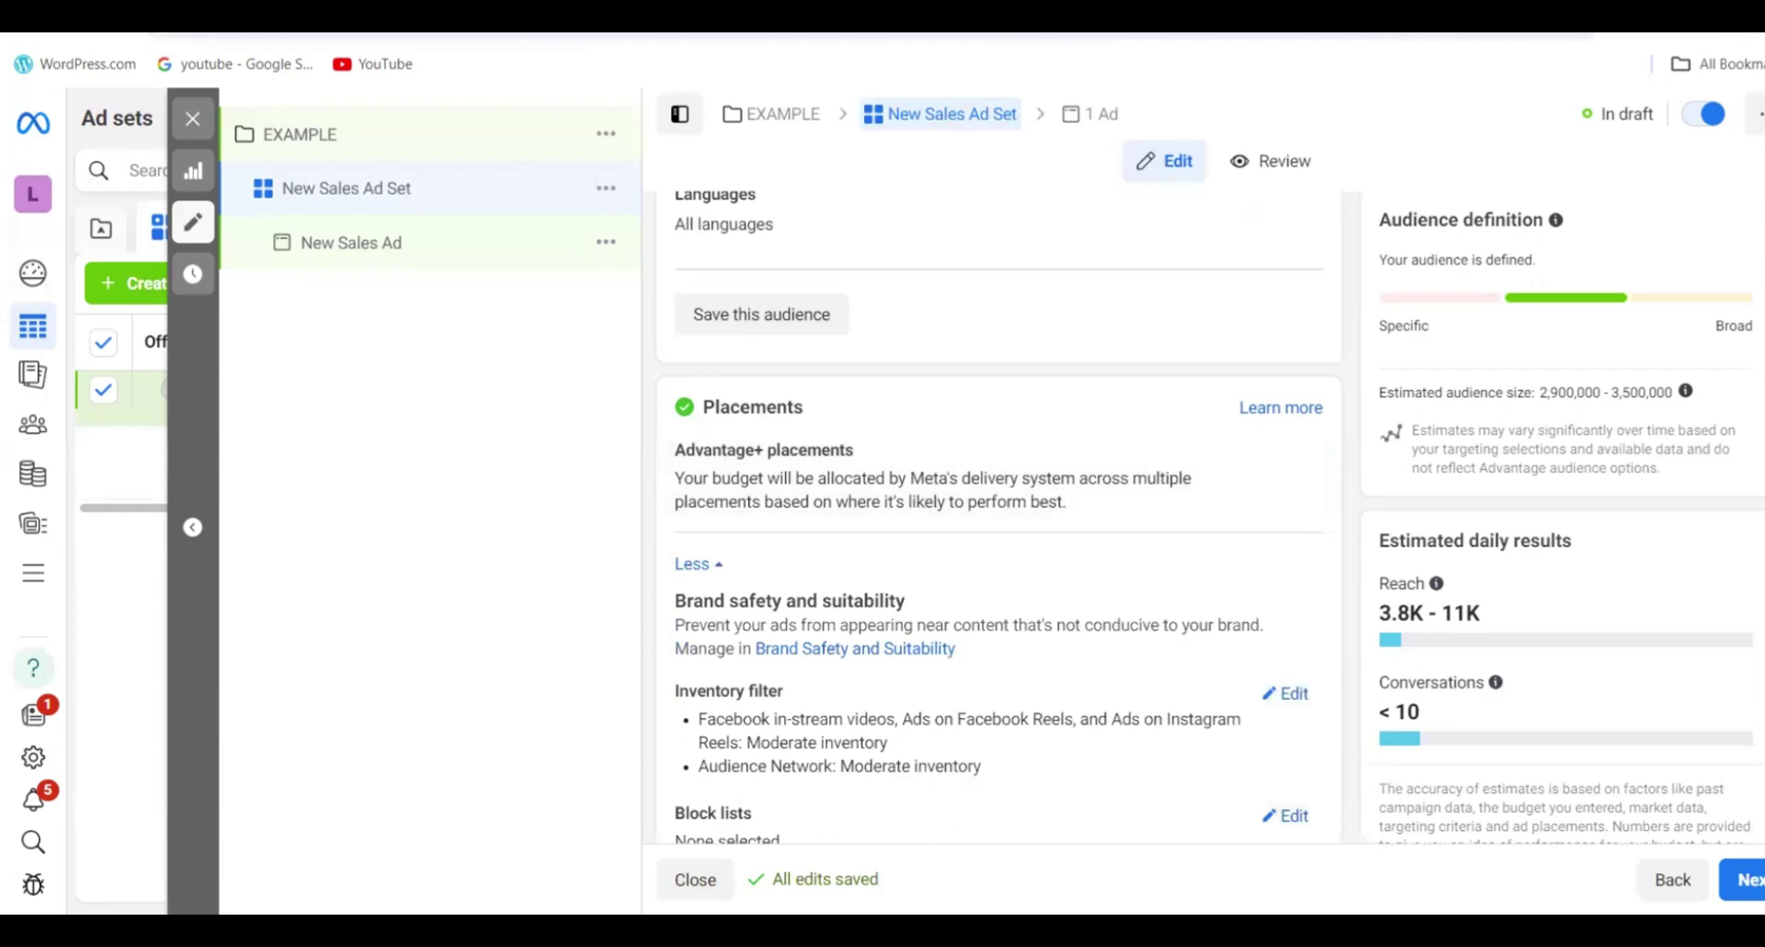
{"action": "scroll", "coordinate": [1211, 517], "scroll_direction": "down", "scroll_amount": 2}
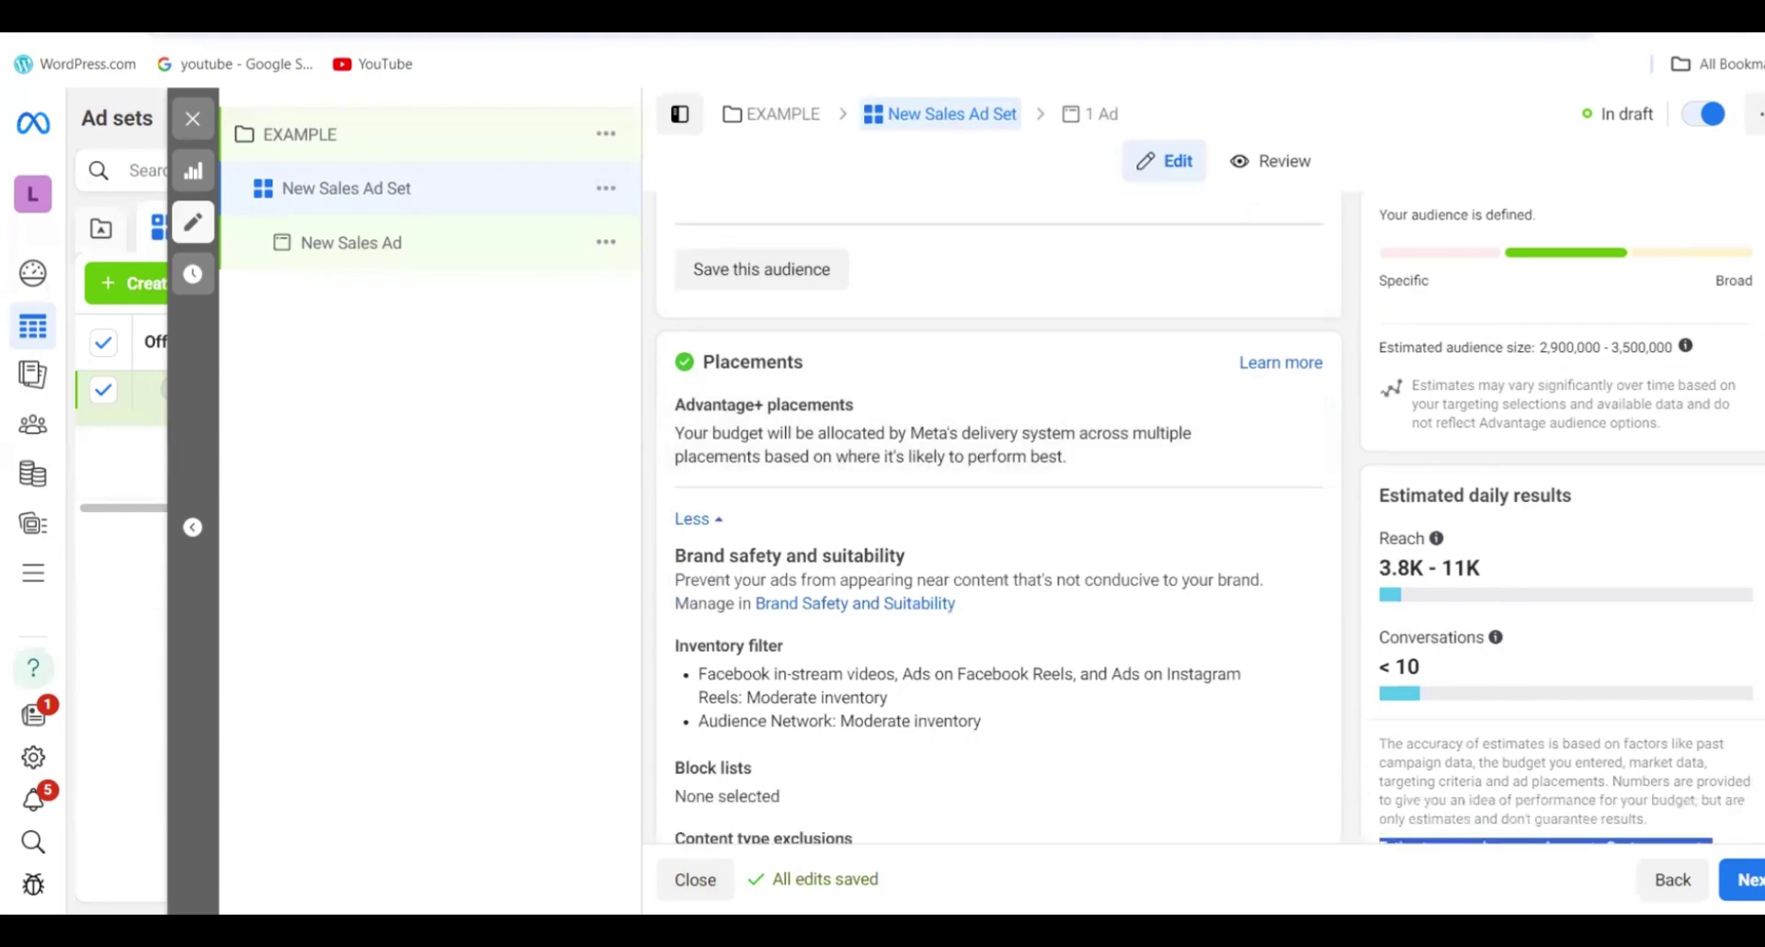
- Continue from the ad set to the New Sales Ad and review its identity, ad setup and format settings
{"action": "left_click_drag", "start_coordinate": [1381, 780], "coordinate": [1742, 809]}
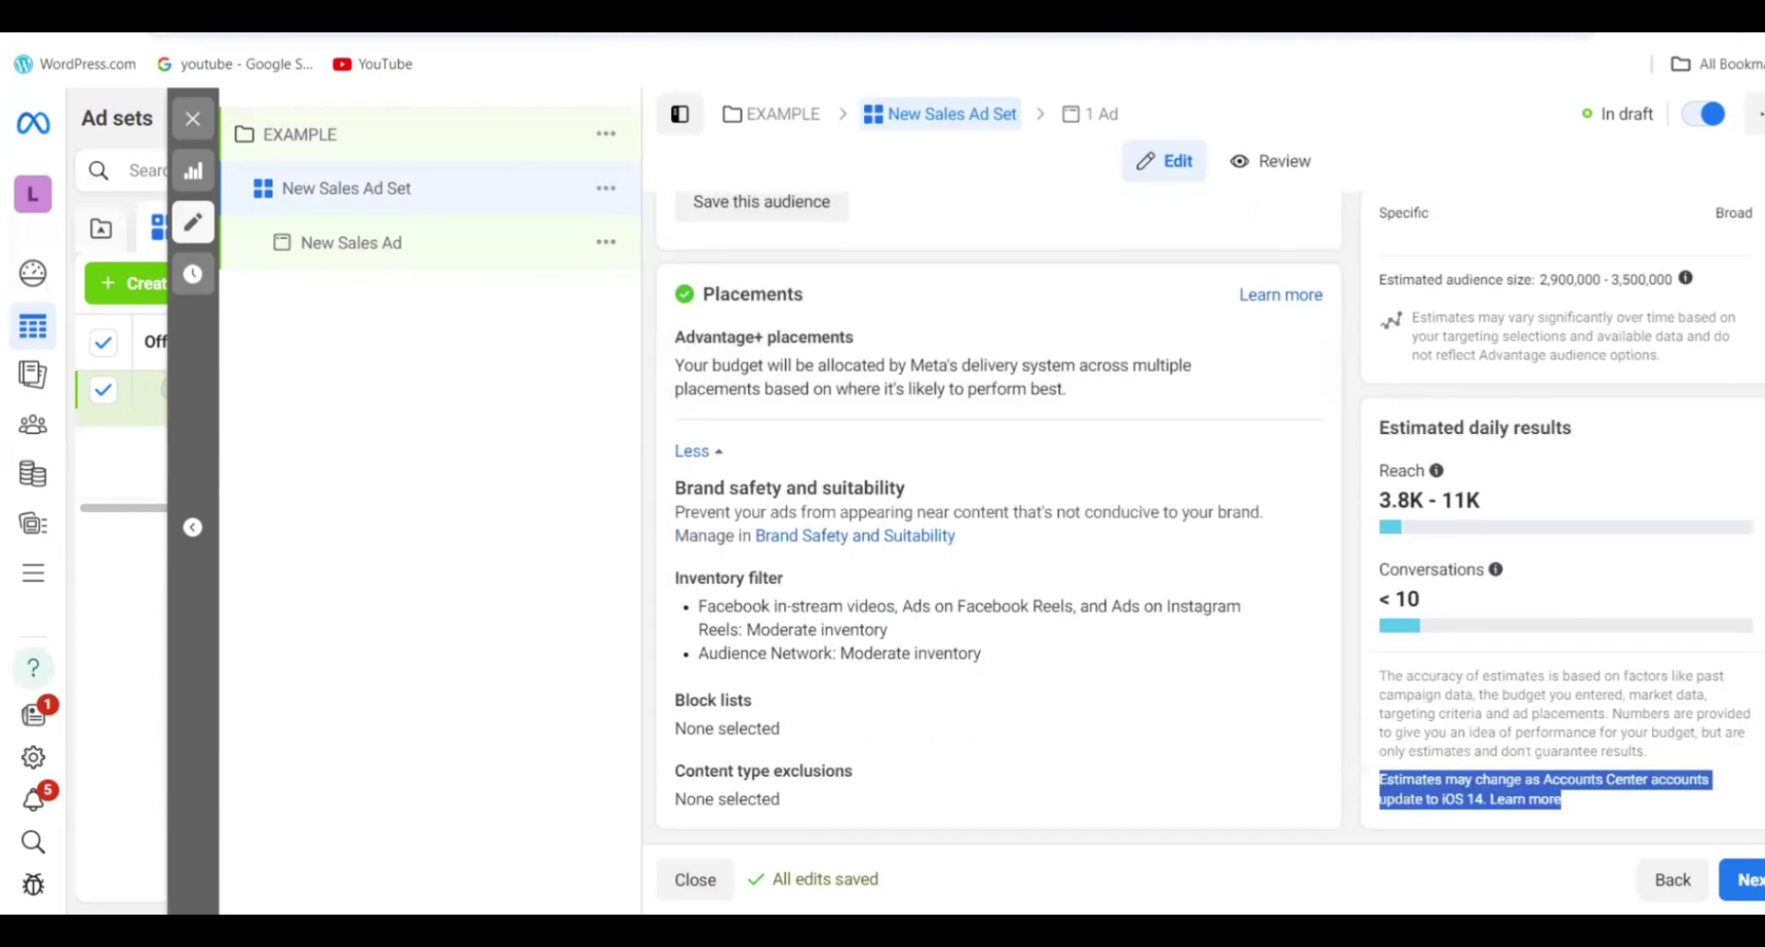
{"action": "left_click", "coordinate": [1752, 880]}
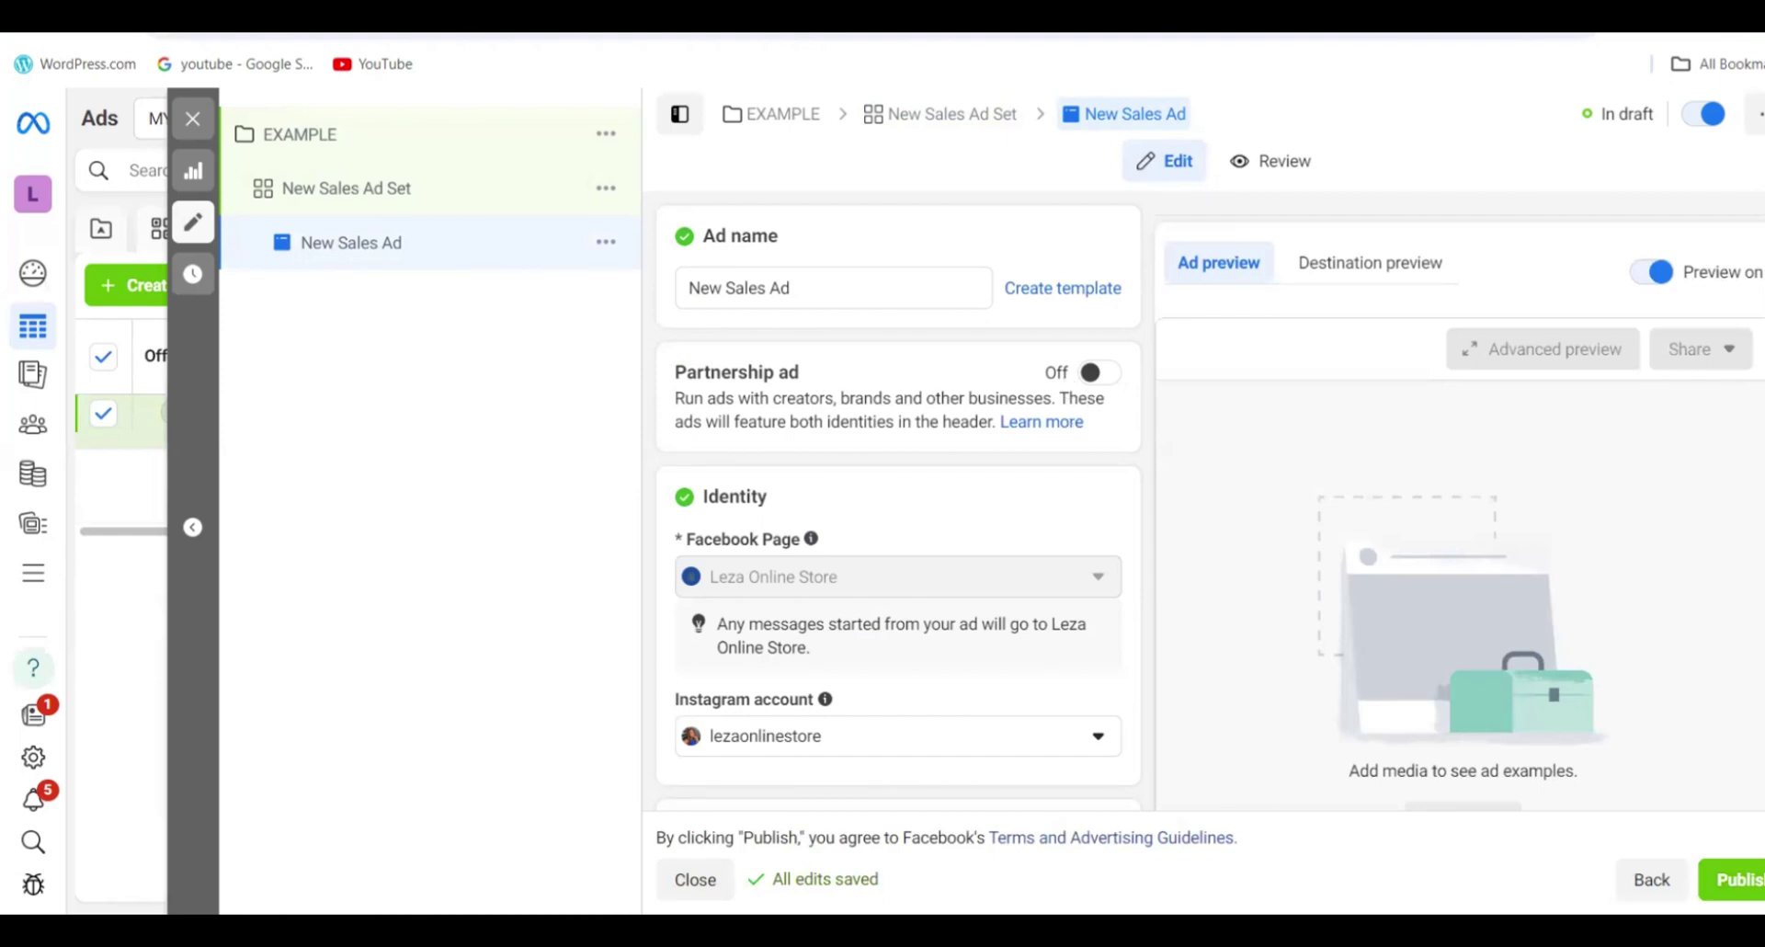
{"action": "scroll", "coordinate": [898, 506], "scroll_direction": "down", "scroll_amount": 1}
{"action": "scroll", "coordinate": [898, 506], "scroll_direction": "down", "scroll_amount": 4}
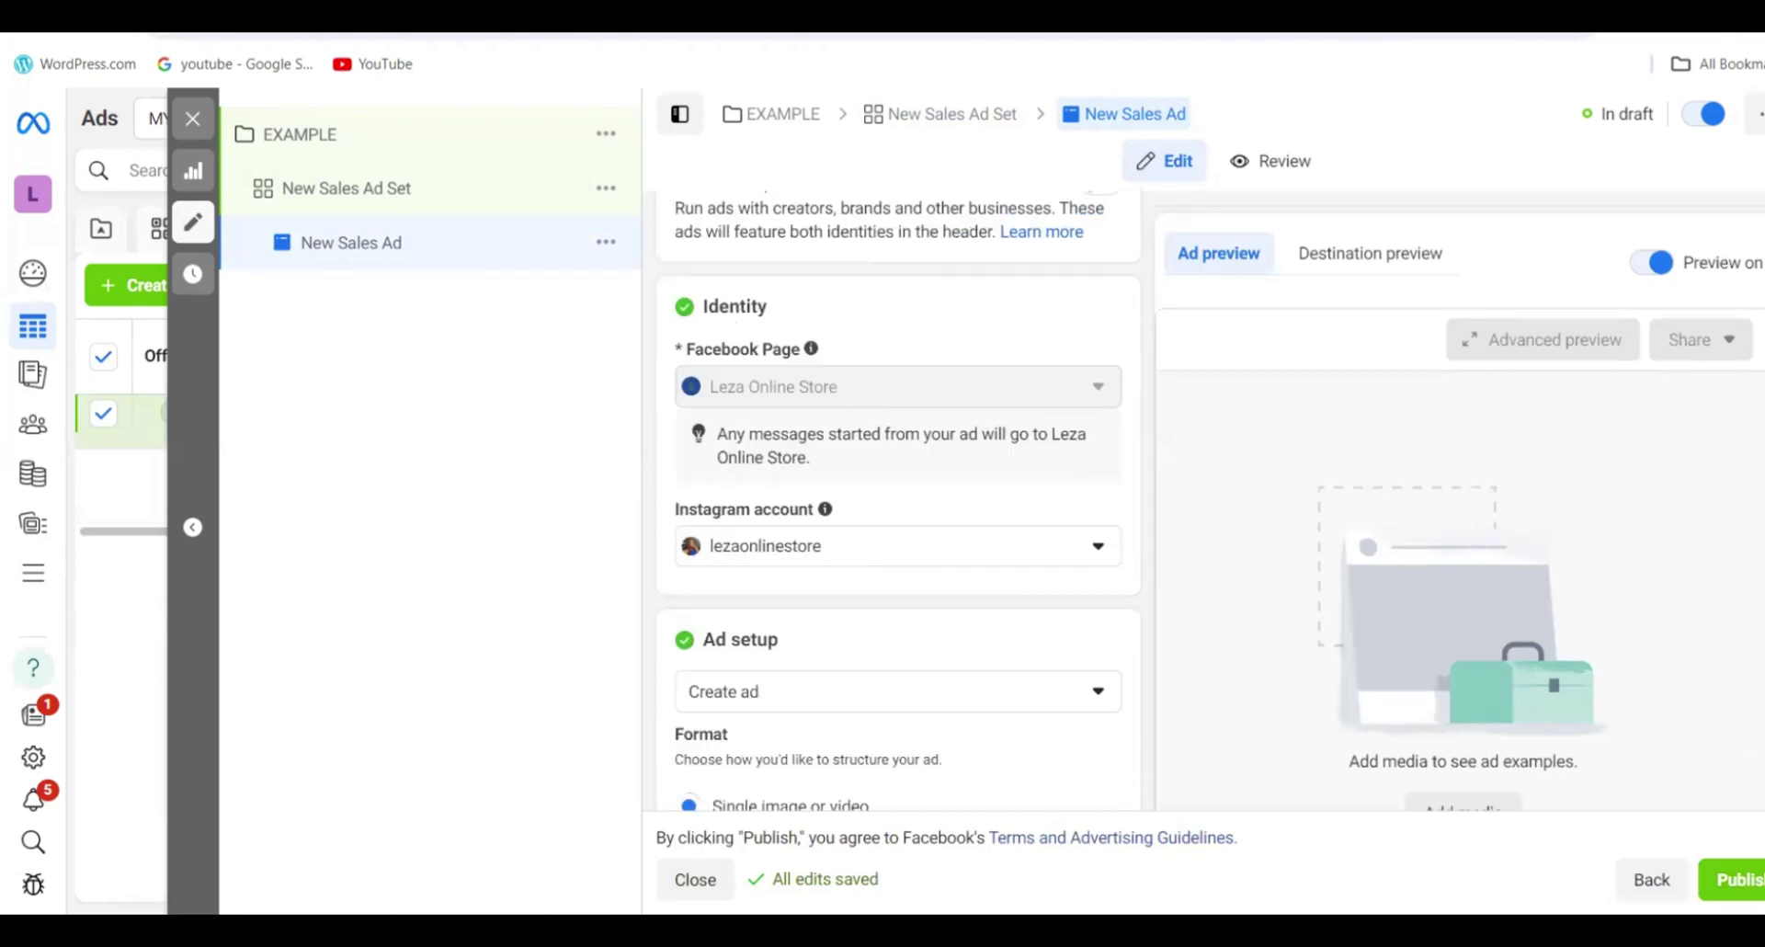
{"action": "scroll", "coordinate": [898, 506], "scroll_direction": "down", "scroll_amount": 2}
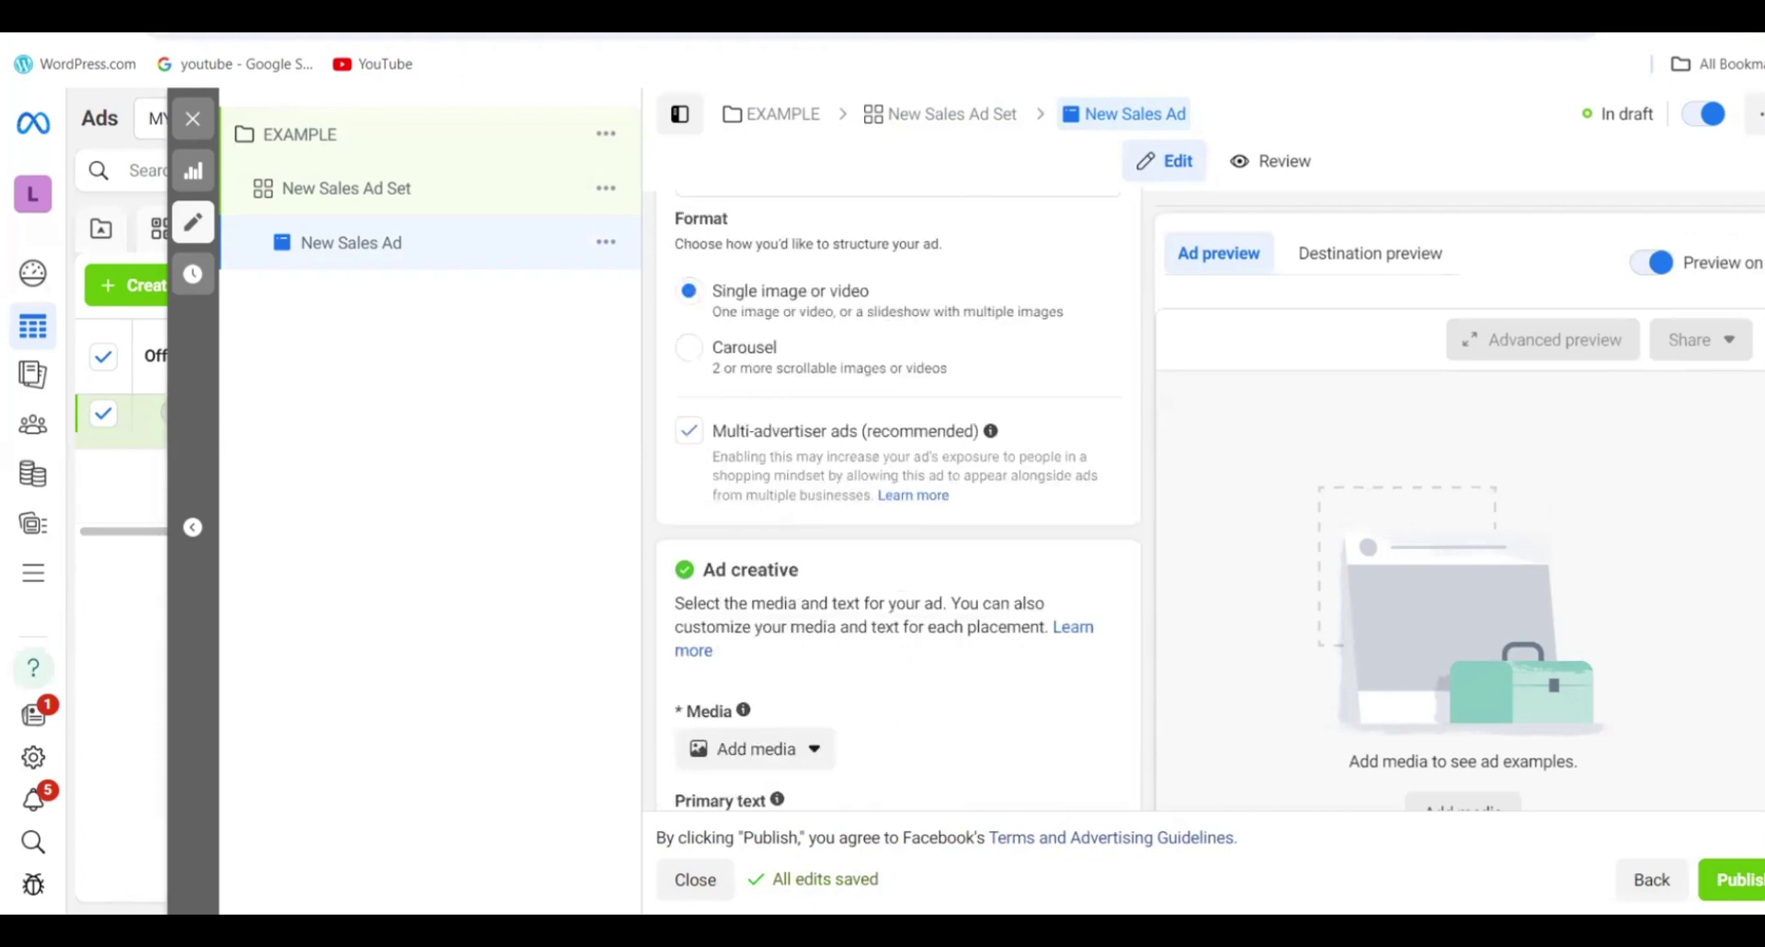
{"action": "scroll", "coordinate": [898, 506], "scroll_direction": "up", "scroll_amount": 2}
{"action": "scroll", "coordinate": [898, 506], "scroll_direction": "up", "scroll_amount": 1}
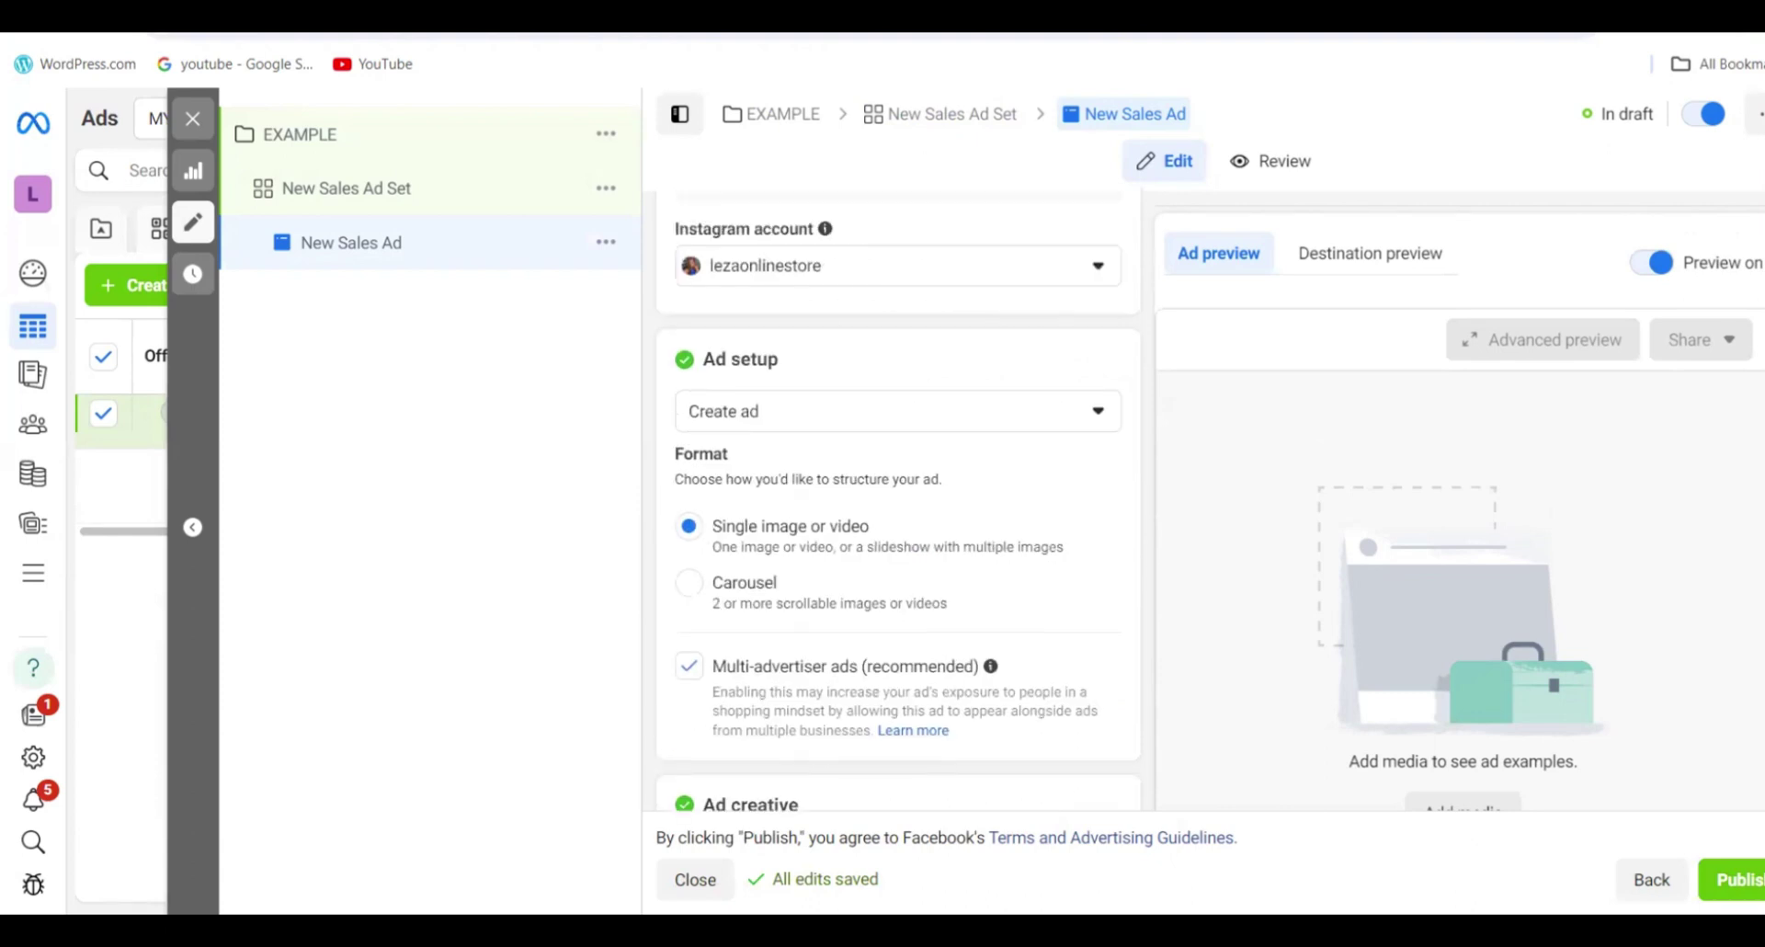
- Check the ad setup choices and set the ad to use an existing post
{"action": "left_click", "coordinate": [1061, 417]}
{"action": "left_click", "coordinate": [1039, 417]}
{"action": "scroll", "coordinate": [1140, 740], "scroll_direction": "down", "scroll_amount": 4}
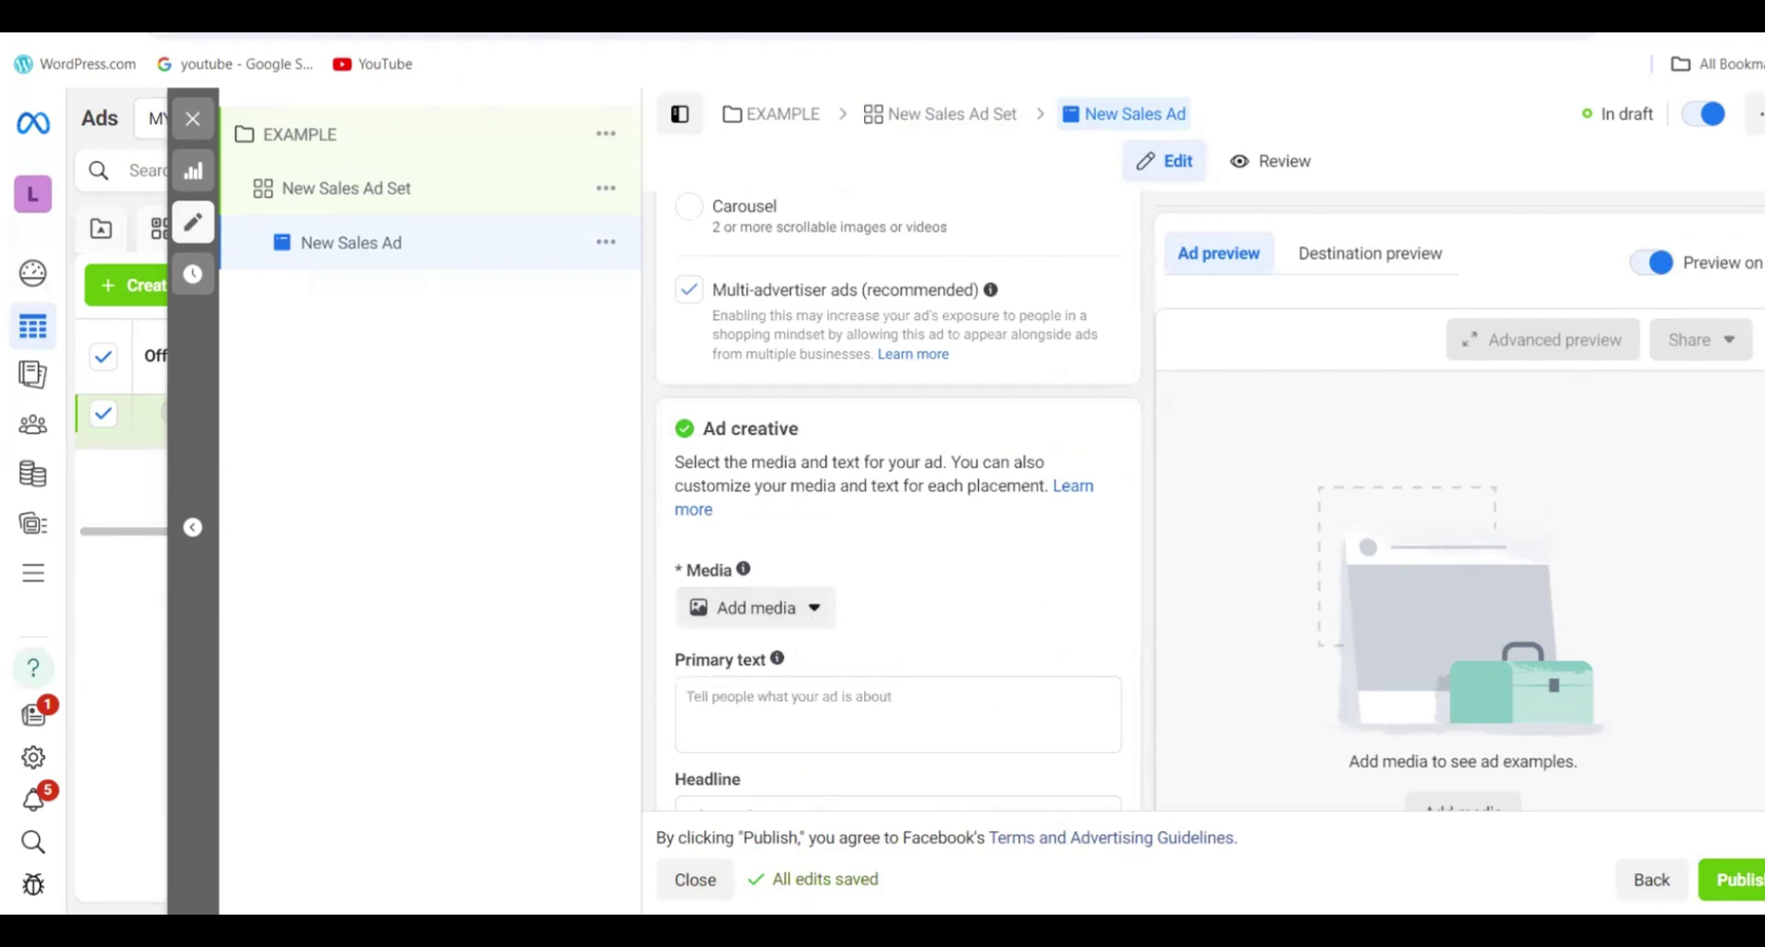
{"action": "scroll", "coordinate": [898, 497], "scroll_direction": "up", "scroll_amount": 3}
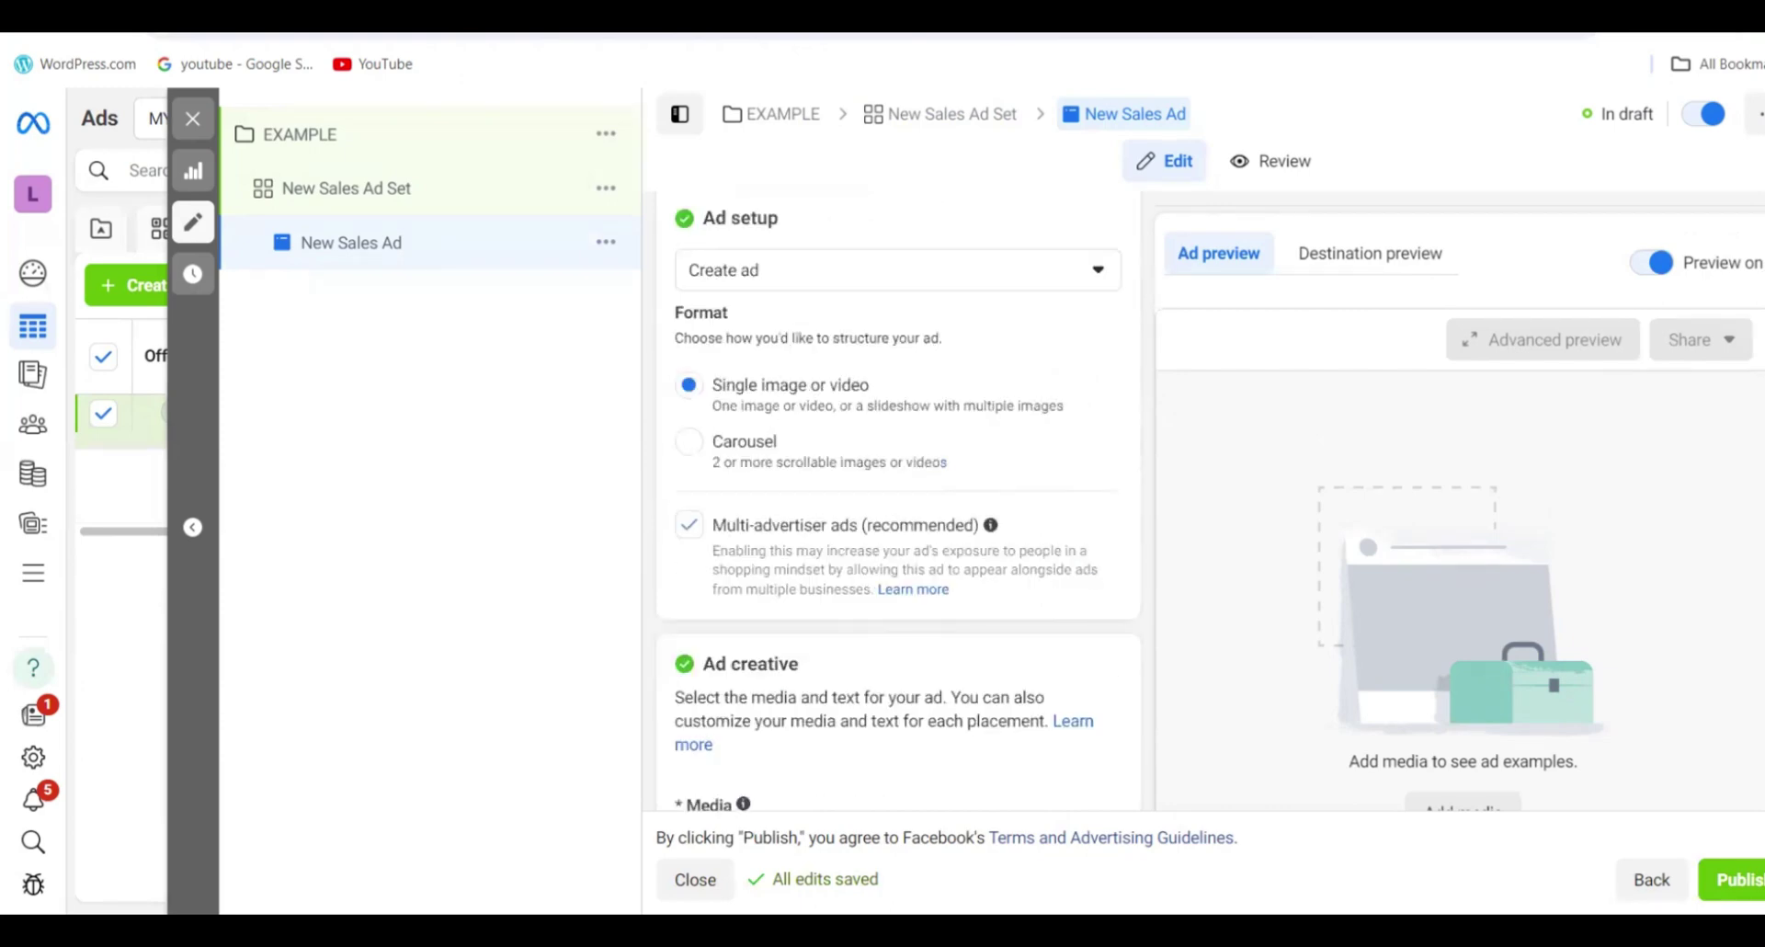
{"action": "scroll", "coordinate": [898, 460], "scroll_direction": "up", "scroll_amount": 1}
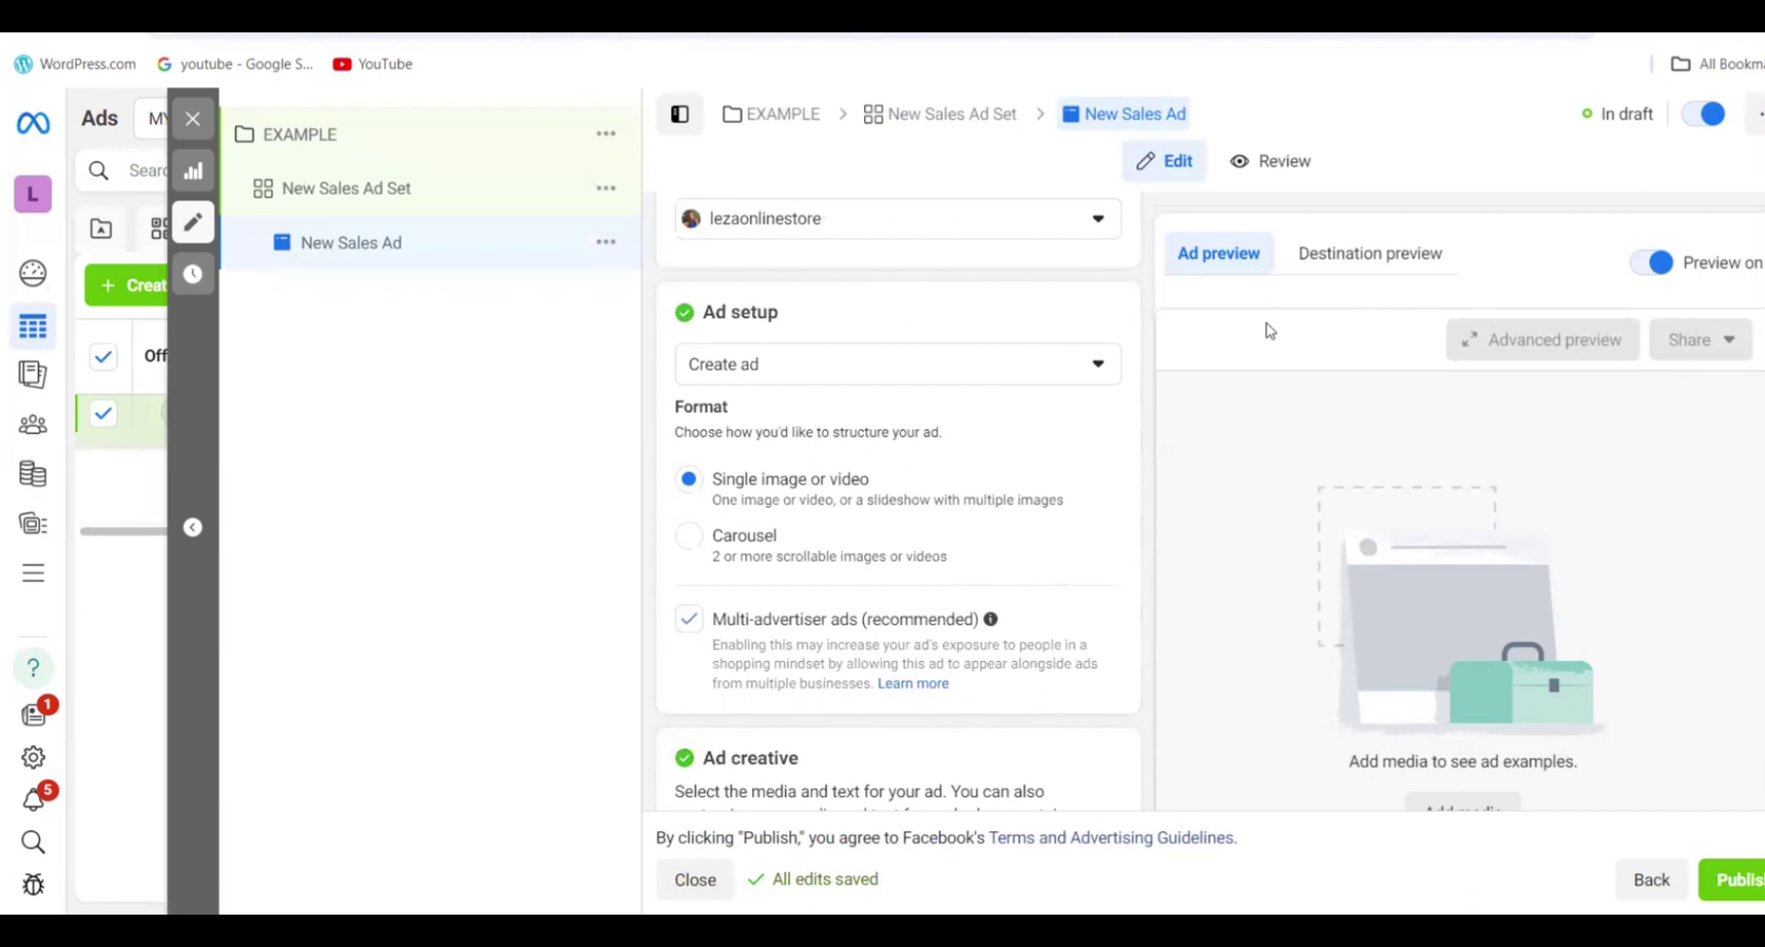
{"action": "left_click", "coordinate": [1057, 366]}
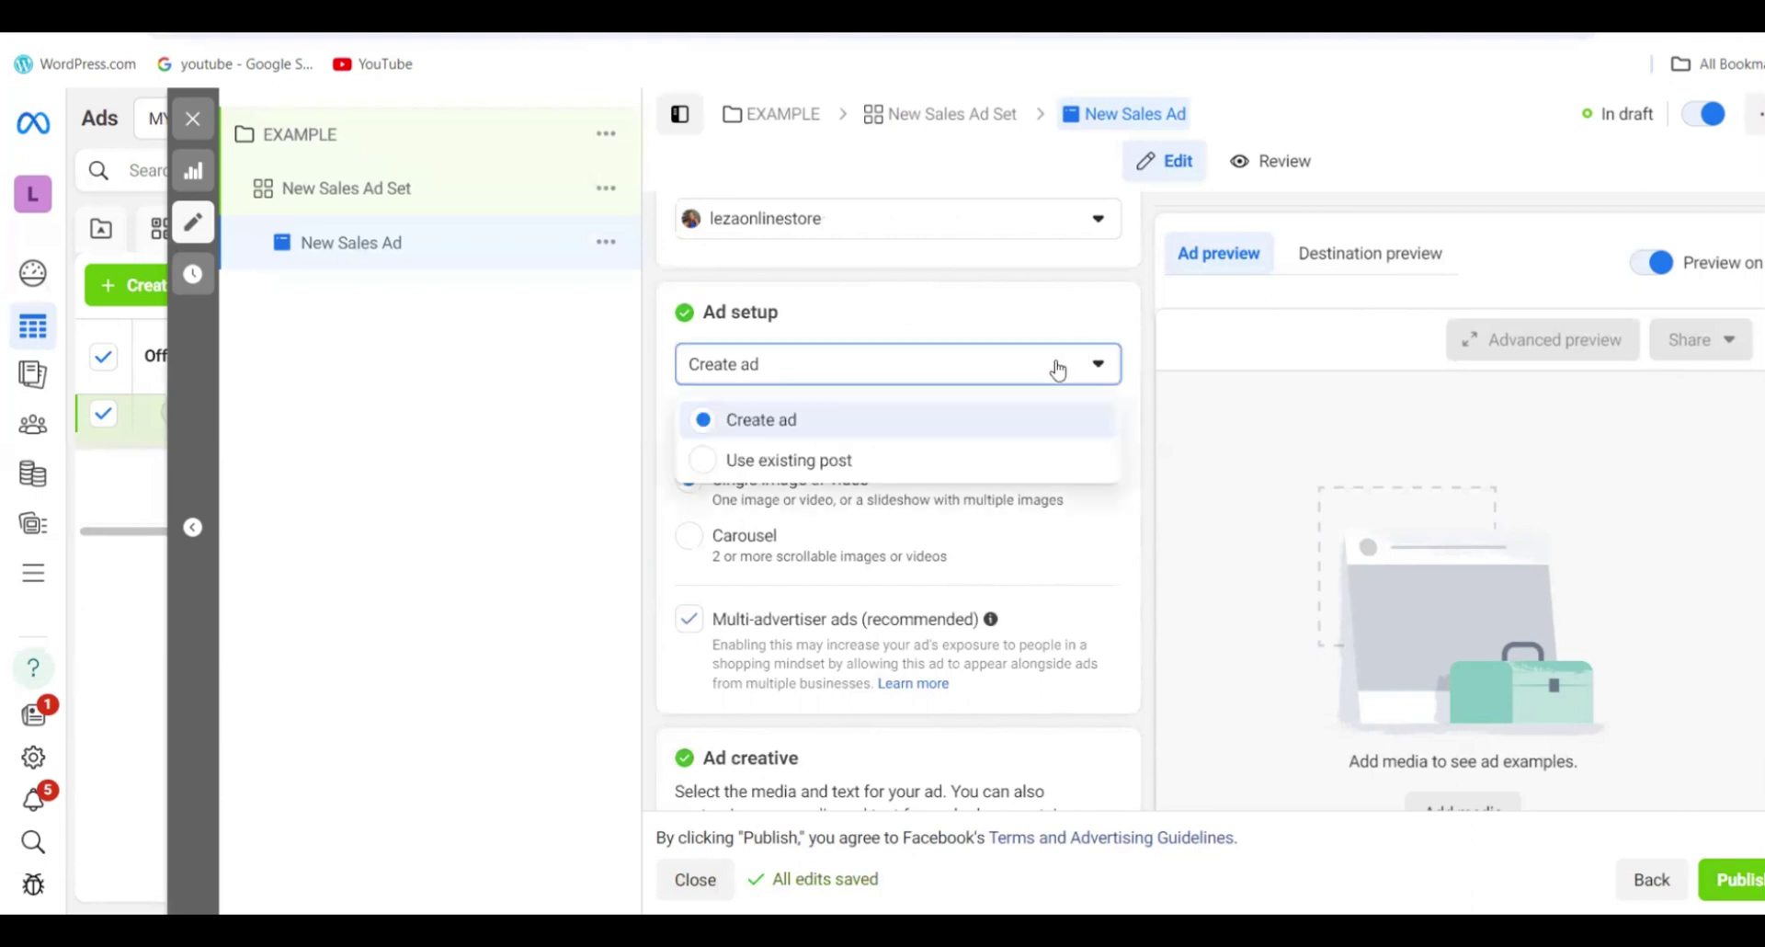
{"action": "left_click", "coordinate": [789, 460]}
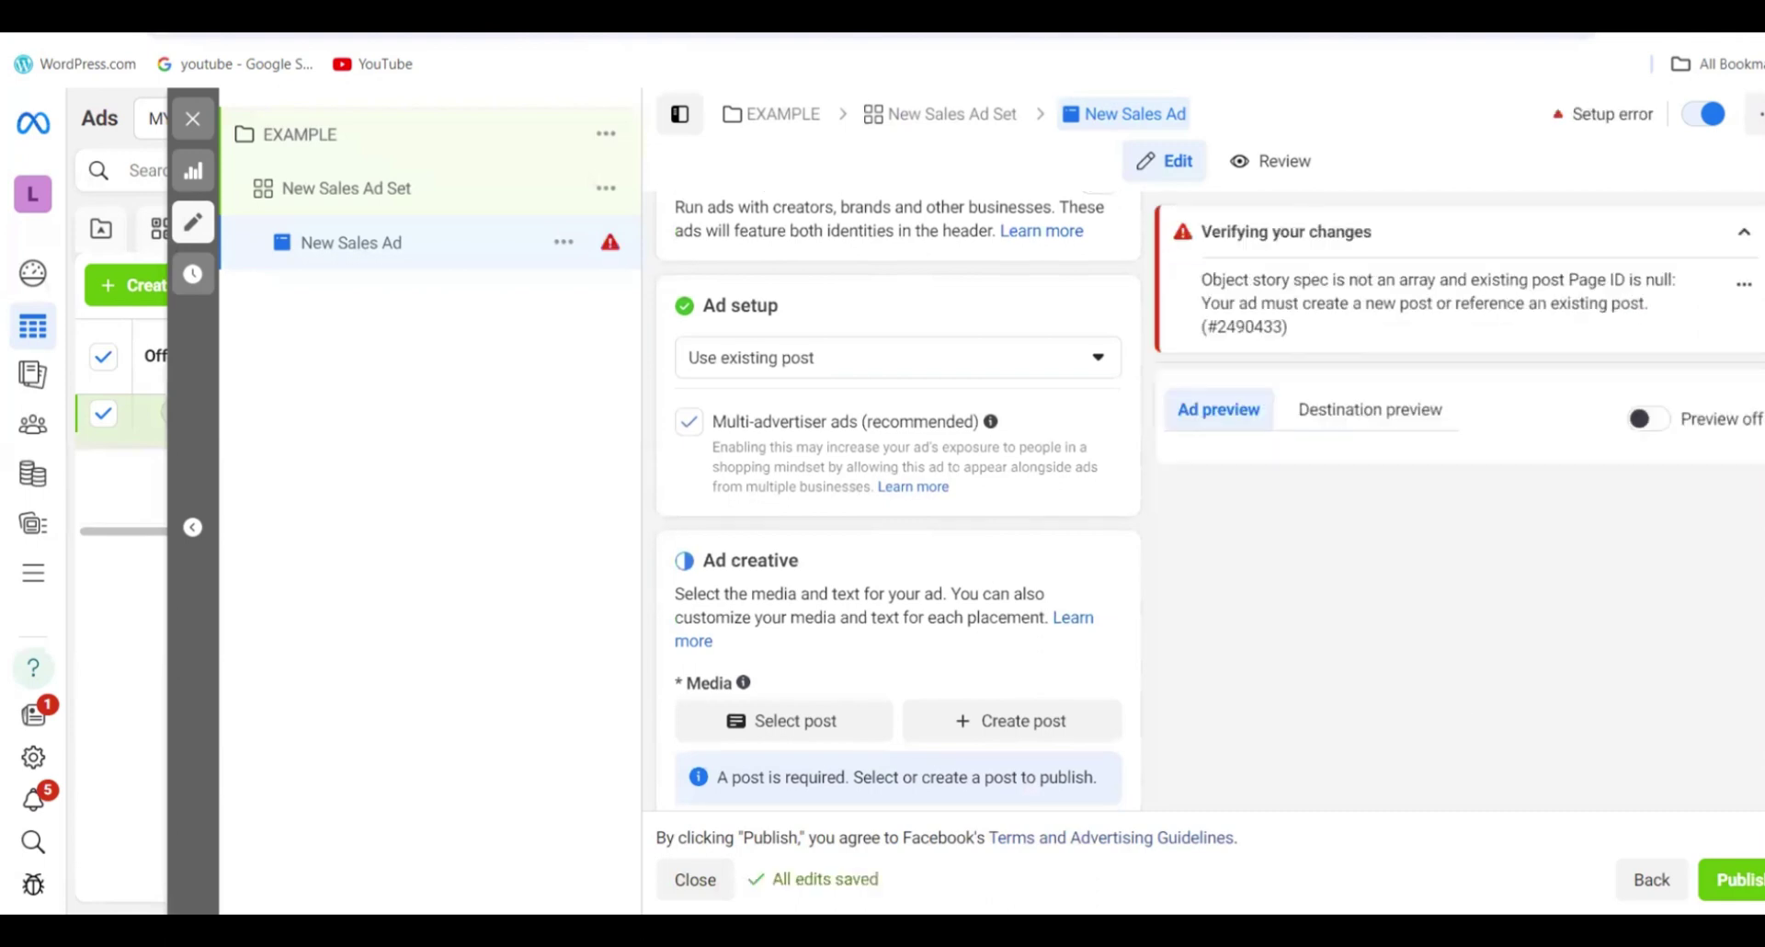
- Choose the Instagram reel captioned "Happy Valentine #valentineday #valentineday2024" as the ad's creative post
{"action": "scroll", "coordinate": [1422, 769], "scroll_direction": "down", "scroll_amount": 3}
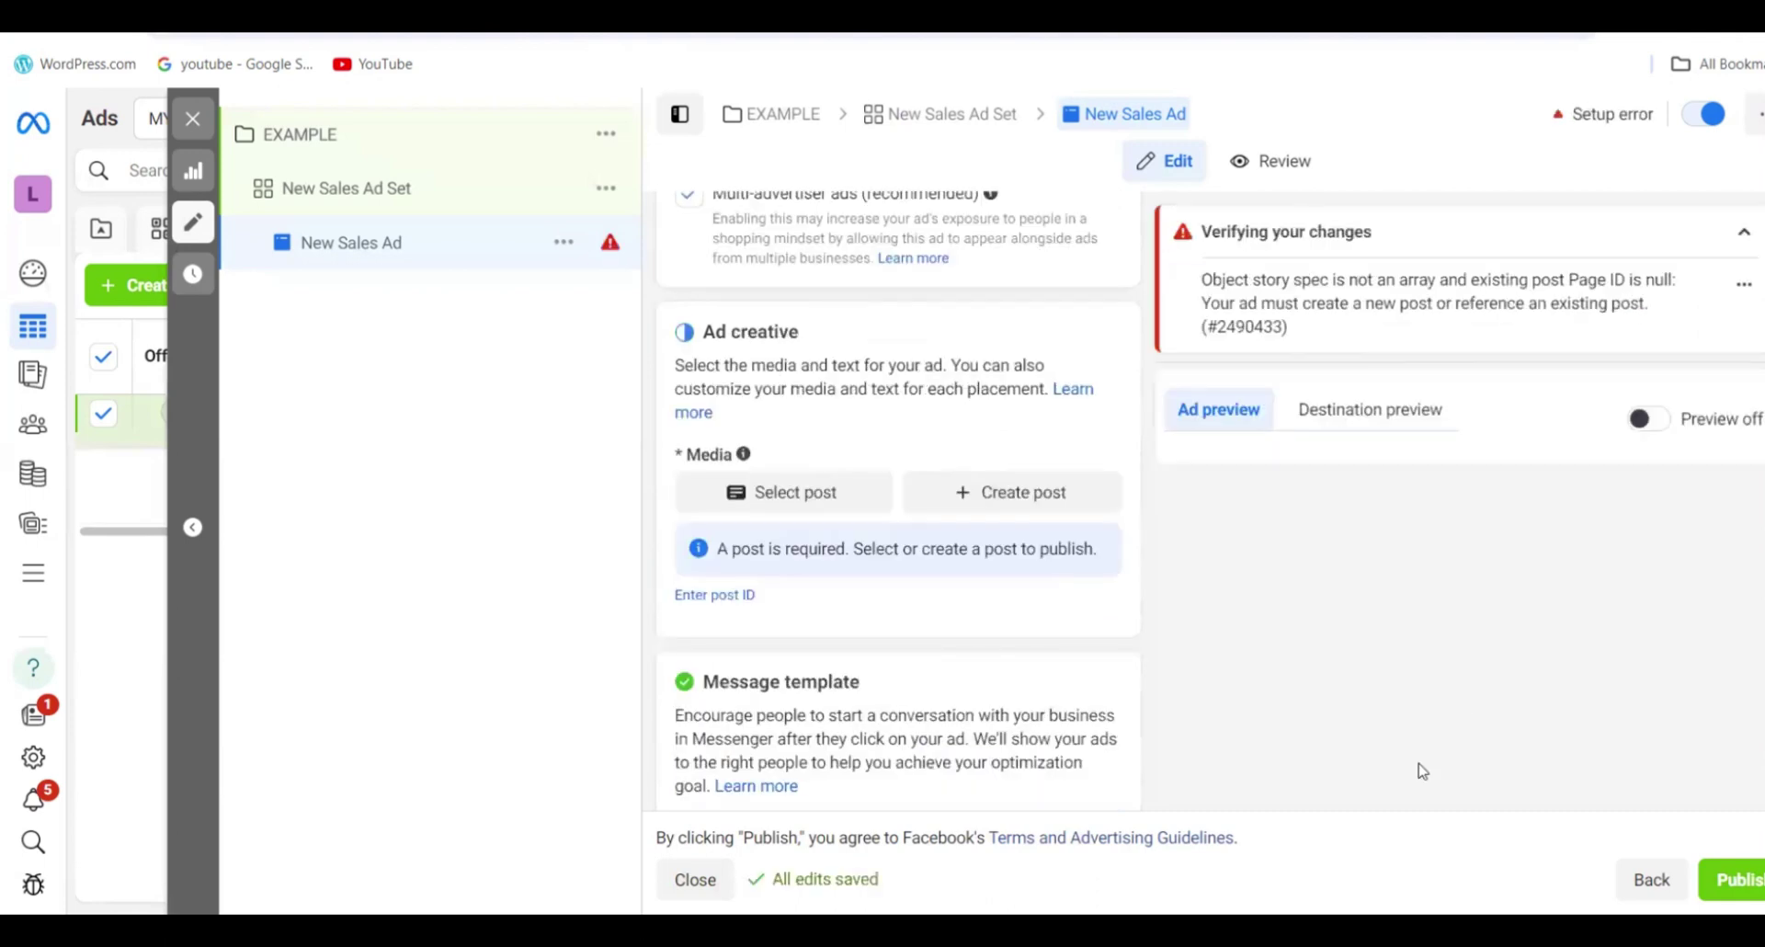
{"action": "left_click", "coordinate": [788, 497]}
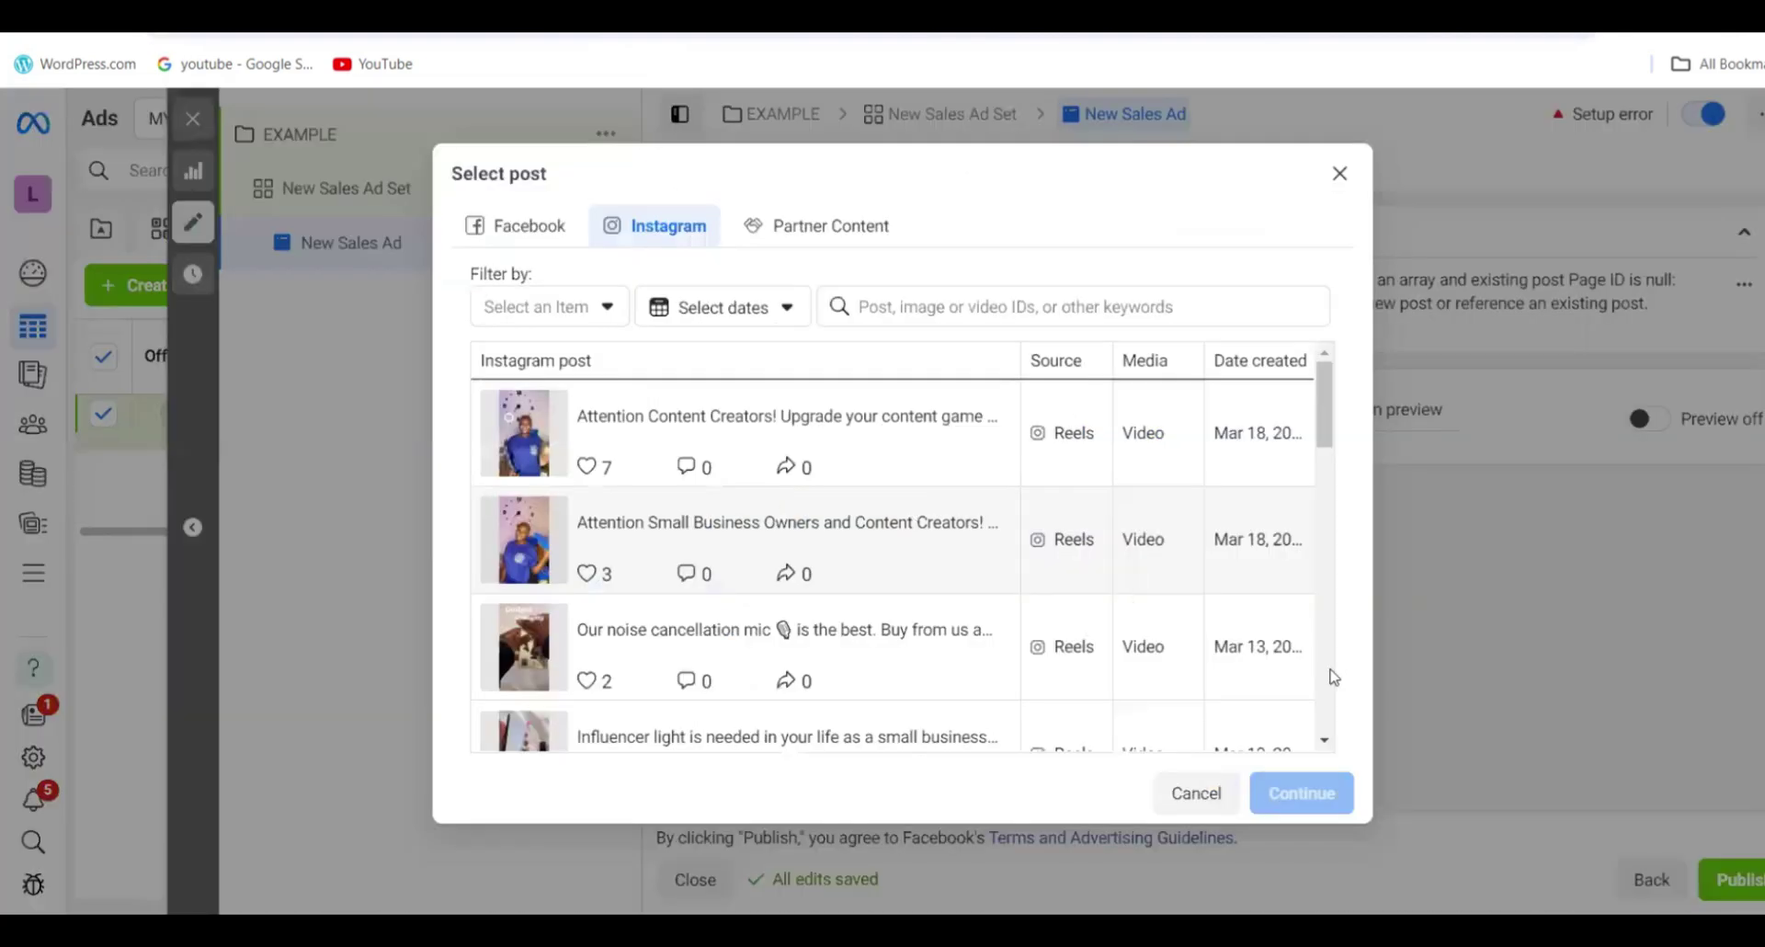
{"action": "scroll", "coordinate": [1329, 711], "scroll_direction": "down", "scroll_amount": 5}
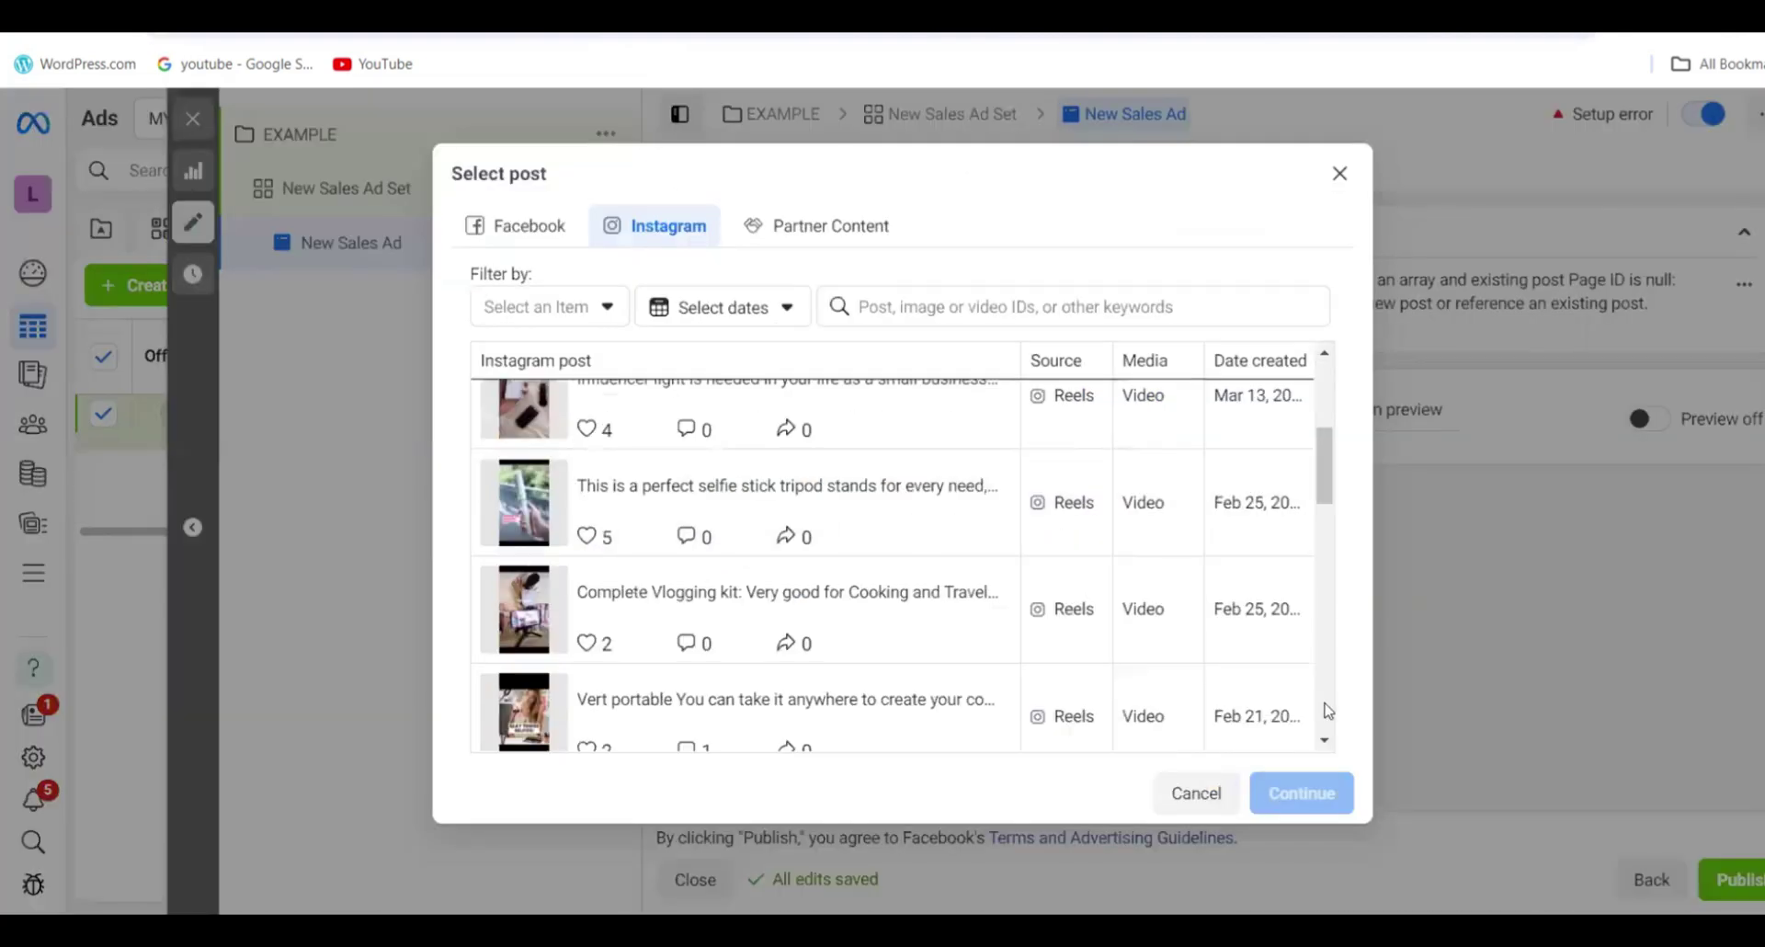
{"action": "scroll", "coordinate": [1329, 711], "scroll_direction": "down", "scroll_amount": 4}
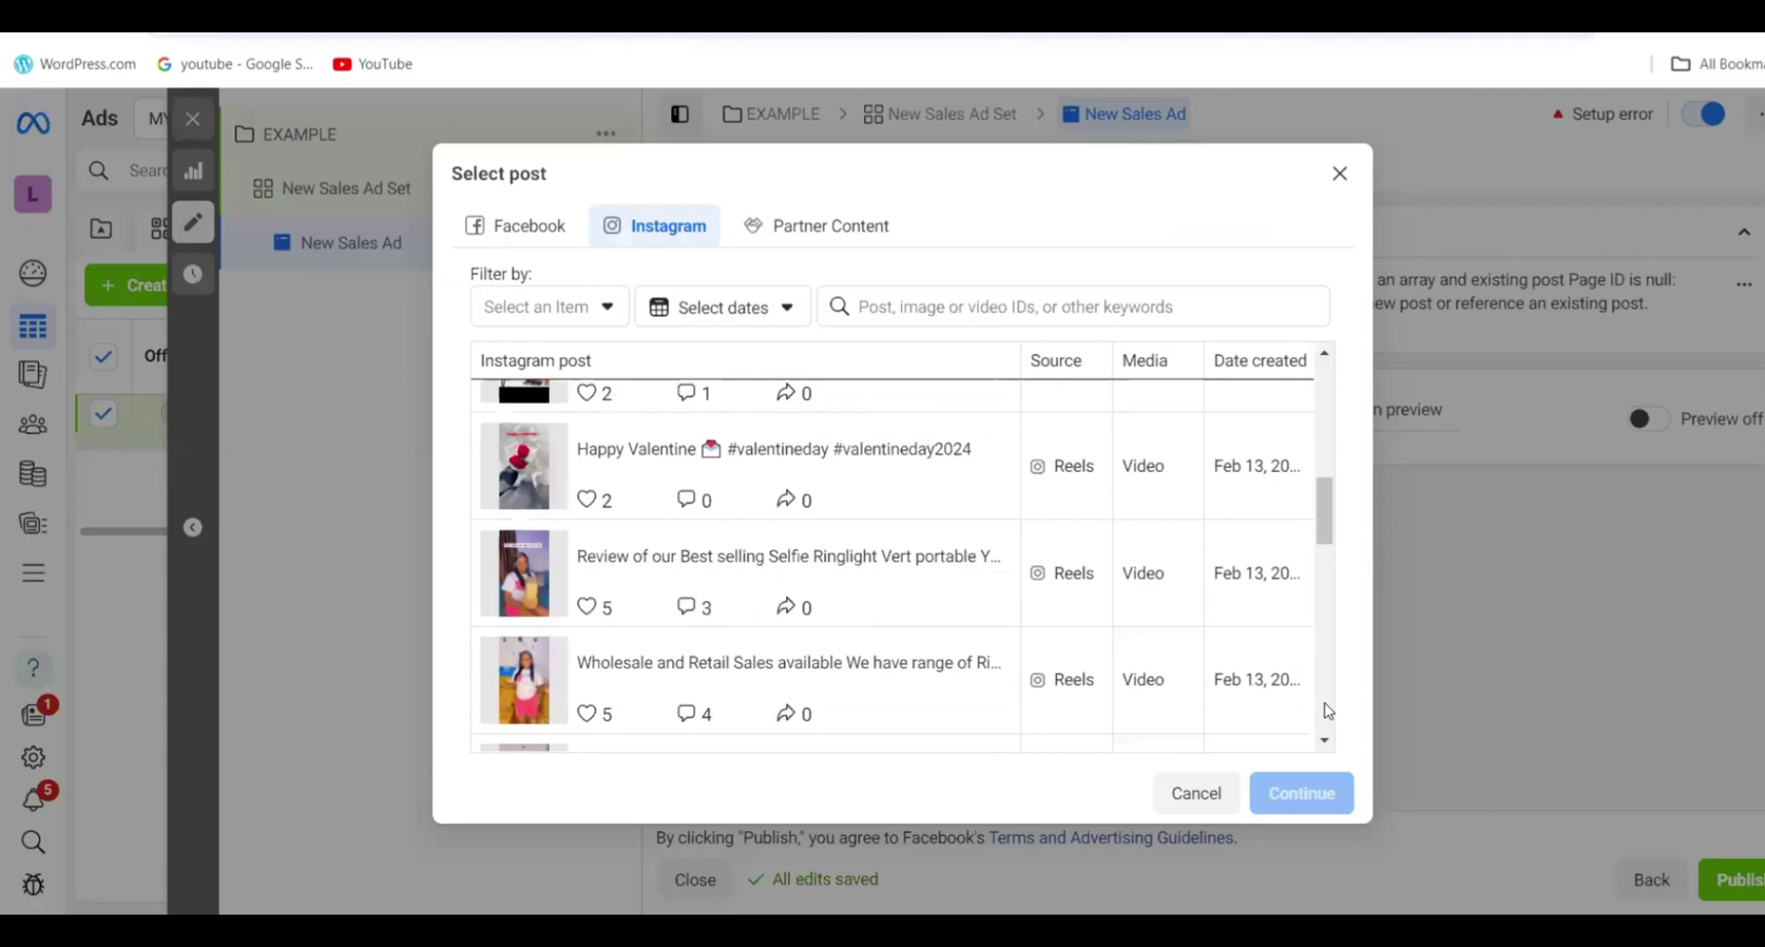
{"action": "left_click", "coordinate": [1329, 354]}
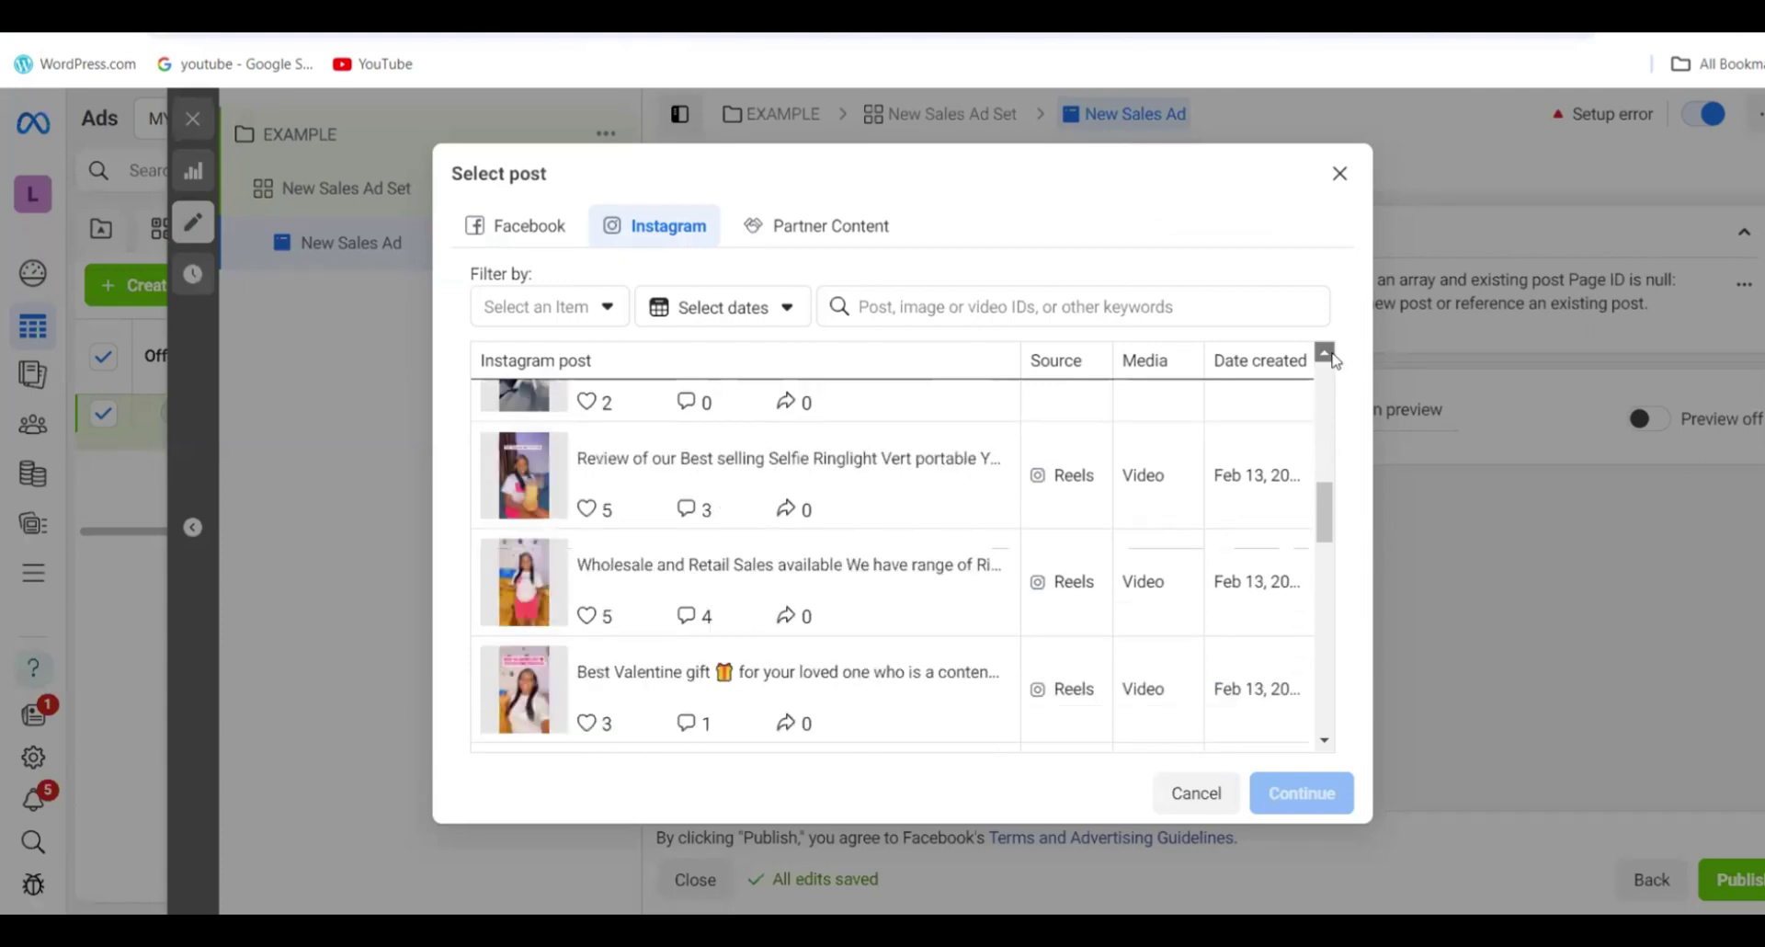
{"action": "left_click", "coordinate": [1329, 354]}
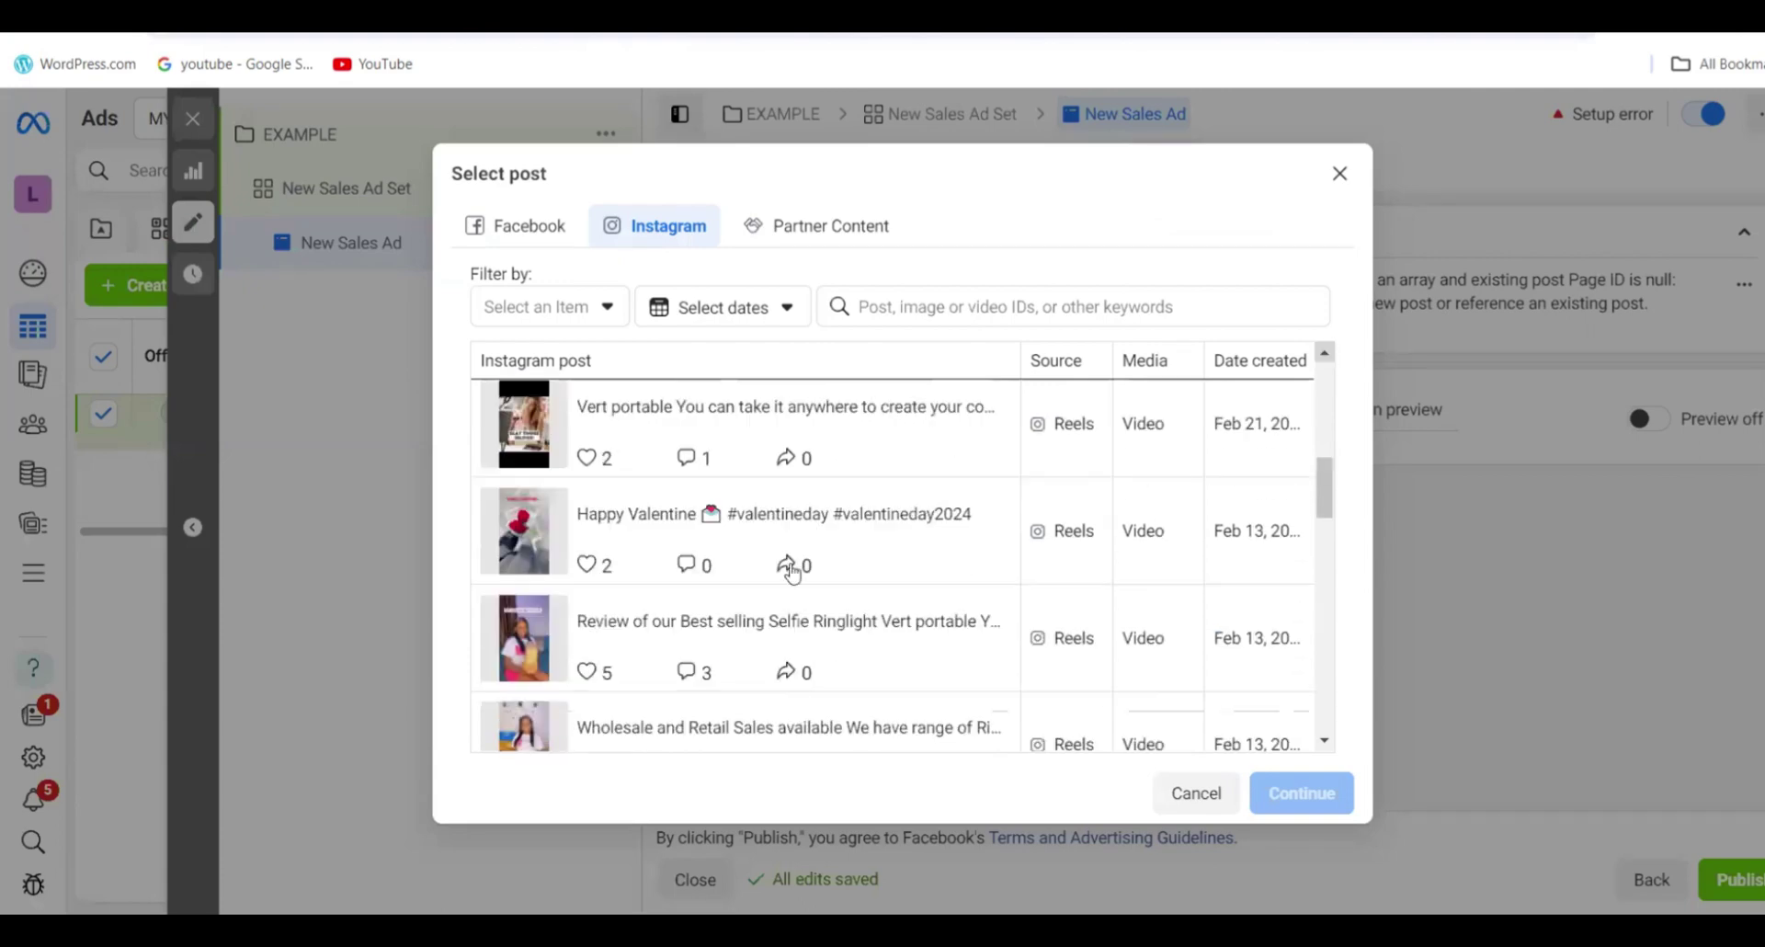
{"action": "left_click", "coordinate": [517, 532]}
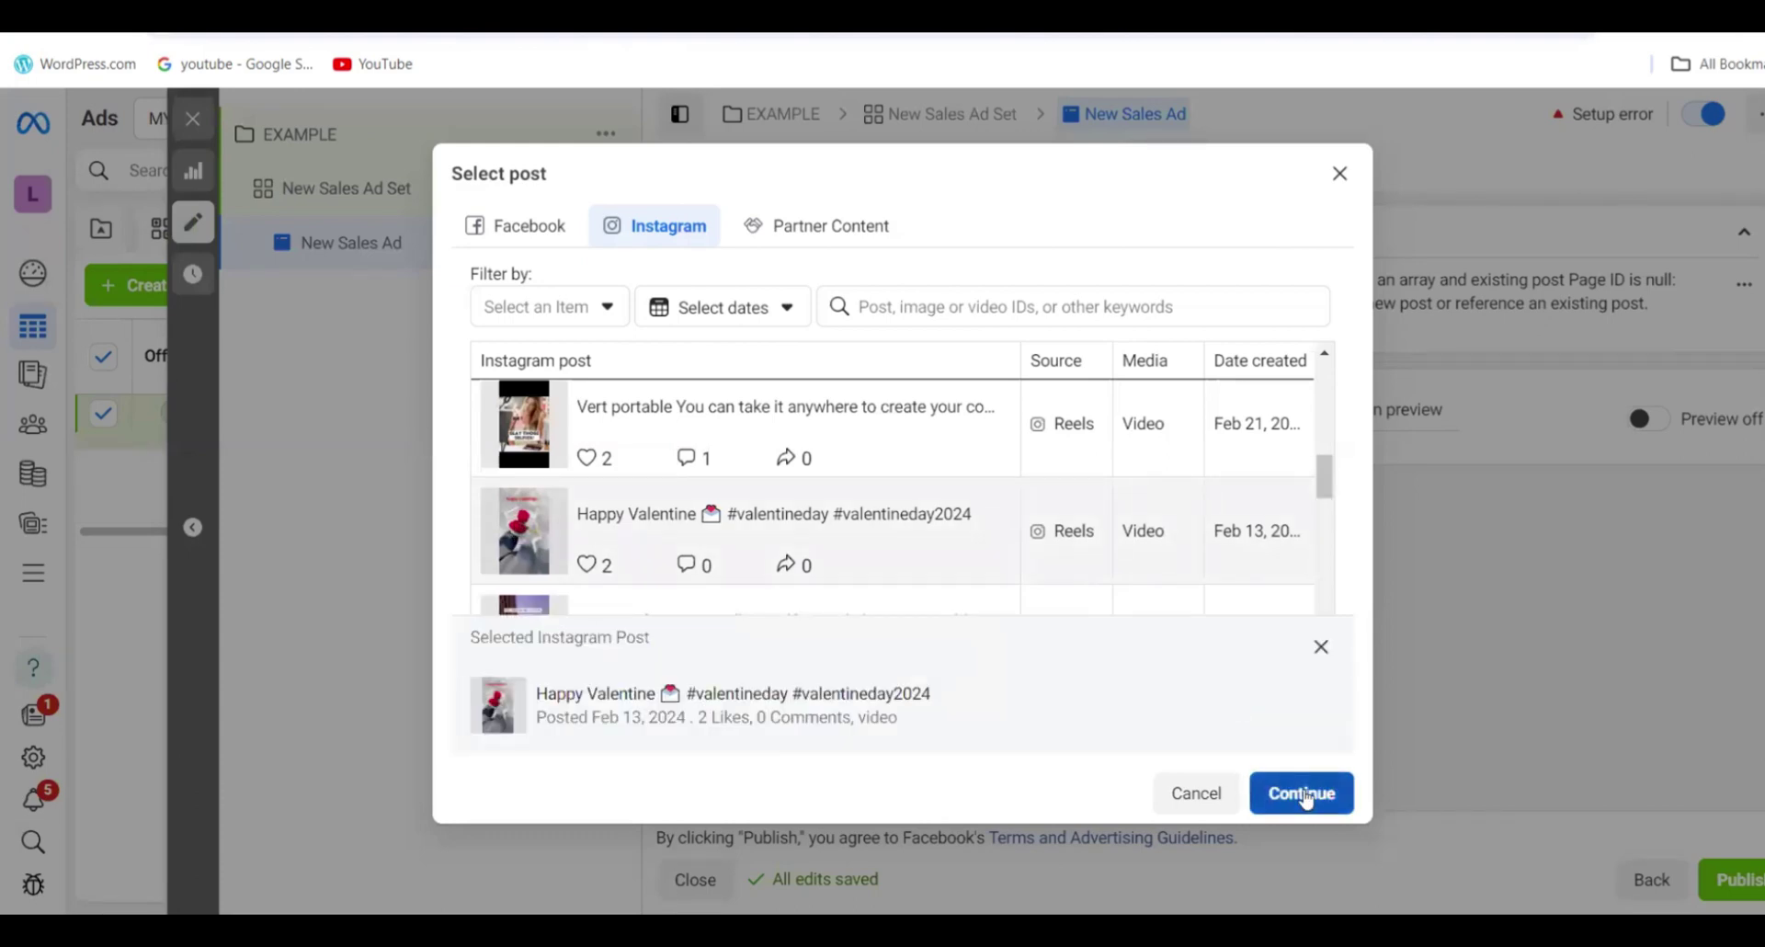
{"action": "left_click", "coordinate": [1305, 797]}
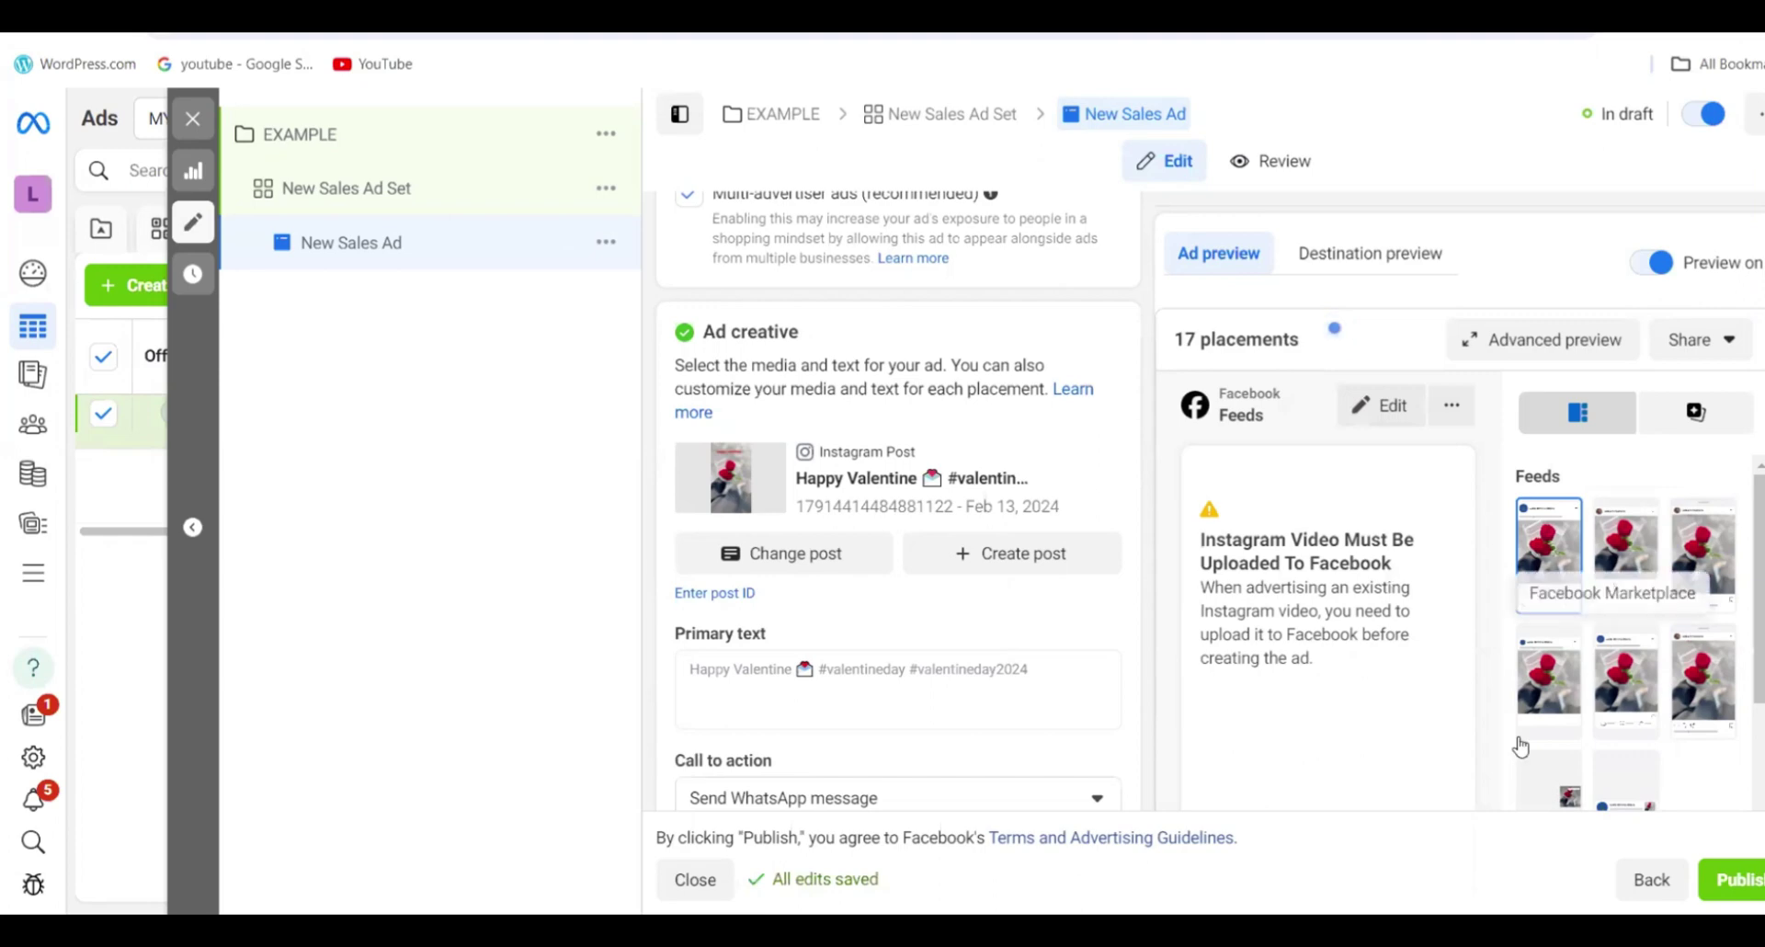
- Check the ad's call to action choices and select Send WhatsApp message
{"action": "scroll", "coordinate": [898, 501], "scroll_direction": "down", "scroll_amount": 3}
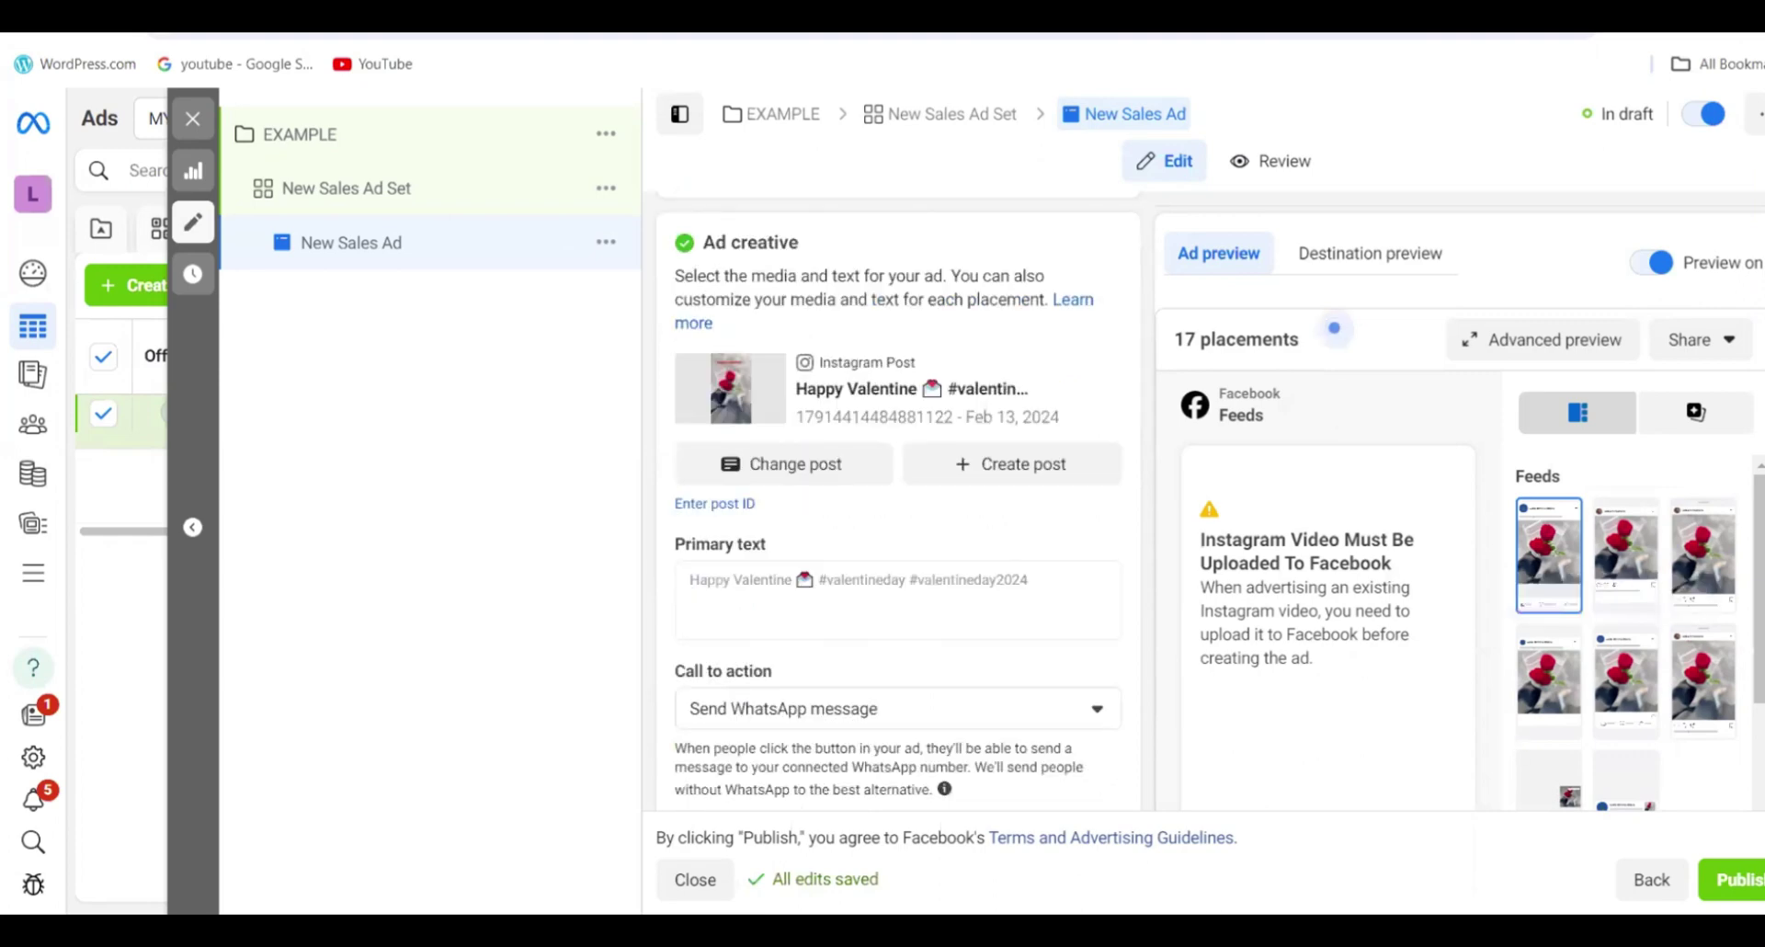
{"action": "scroll", "coordinate": [898, 501], "scroll_direction": "down", "scroll_amount": 2}
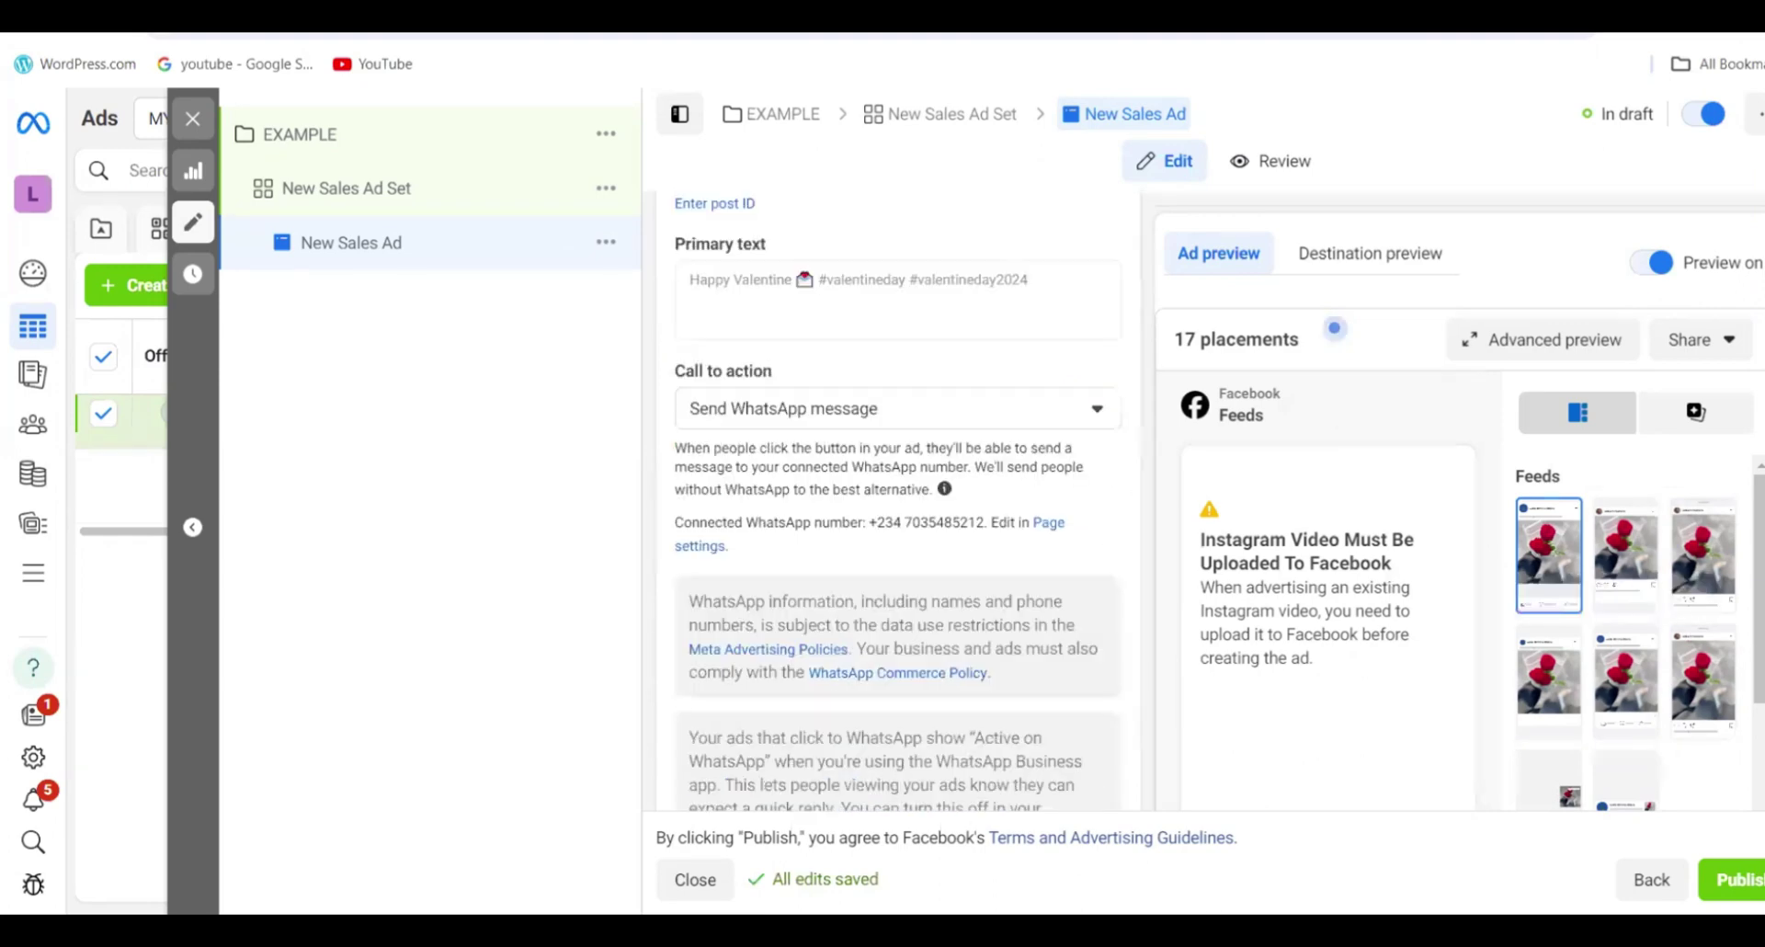
{"action": "scroll", "coordinate": [1035, 442], "scroll_direction": "down", "scroll_amount": 1}
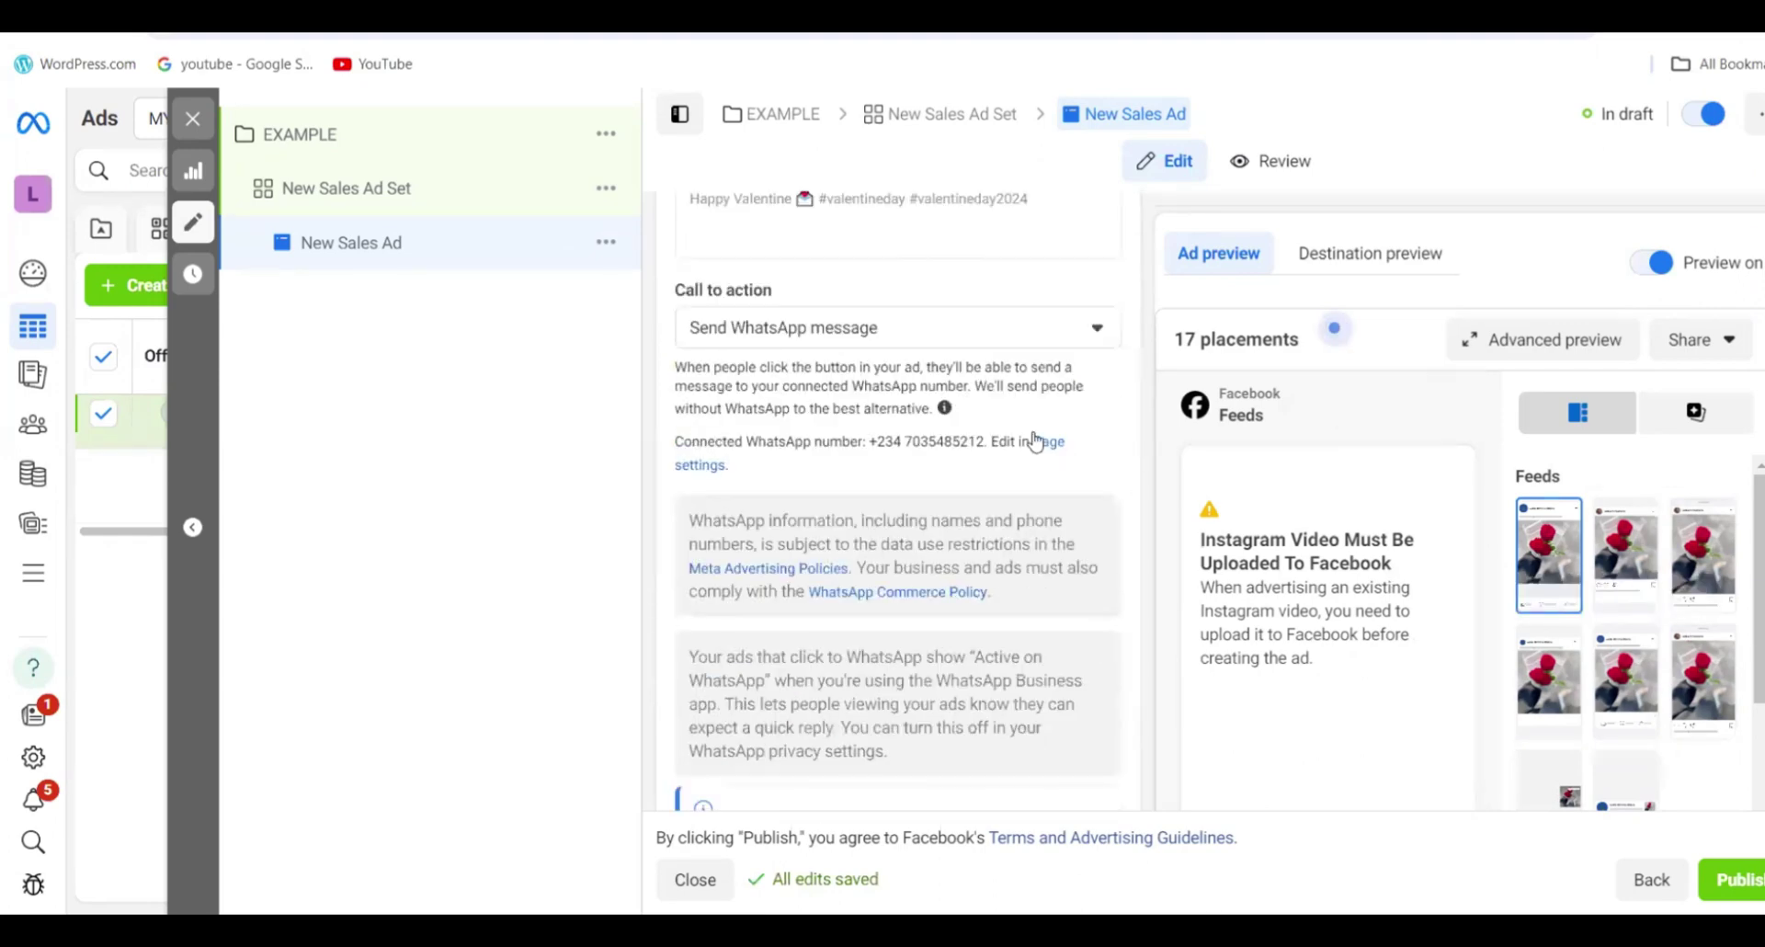
{"action": "left_click", "coordinate": [1100, 340]}
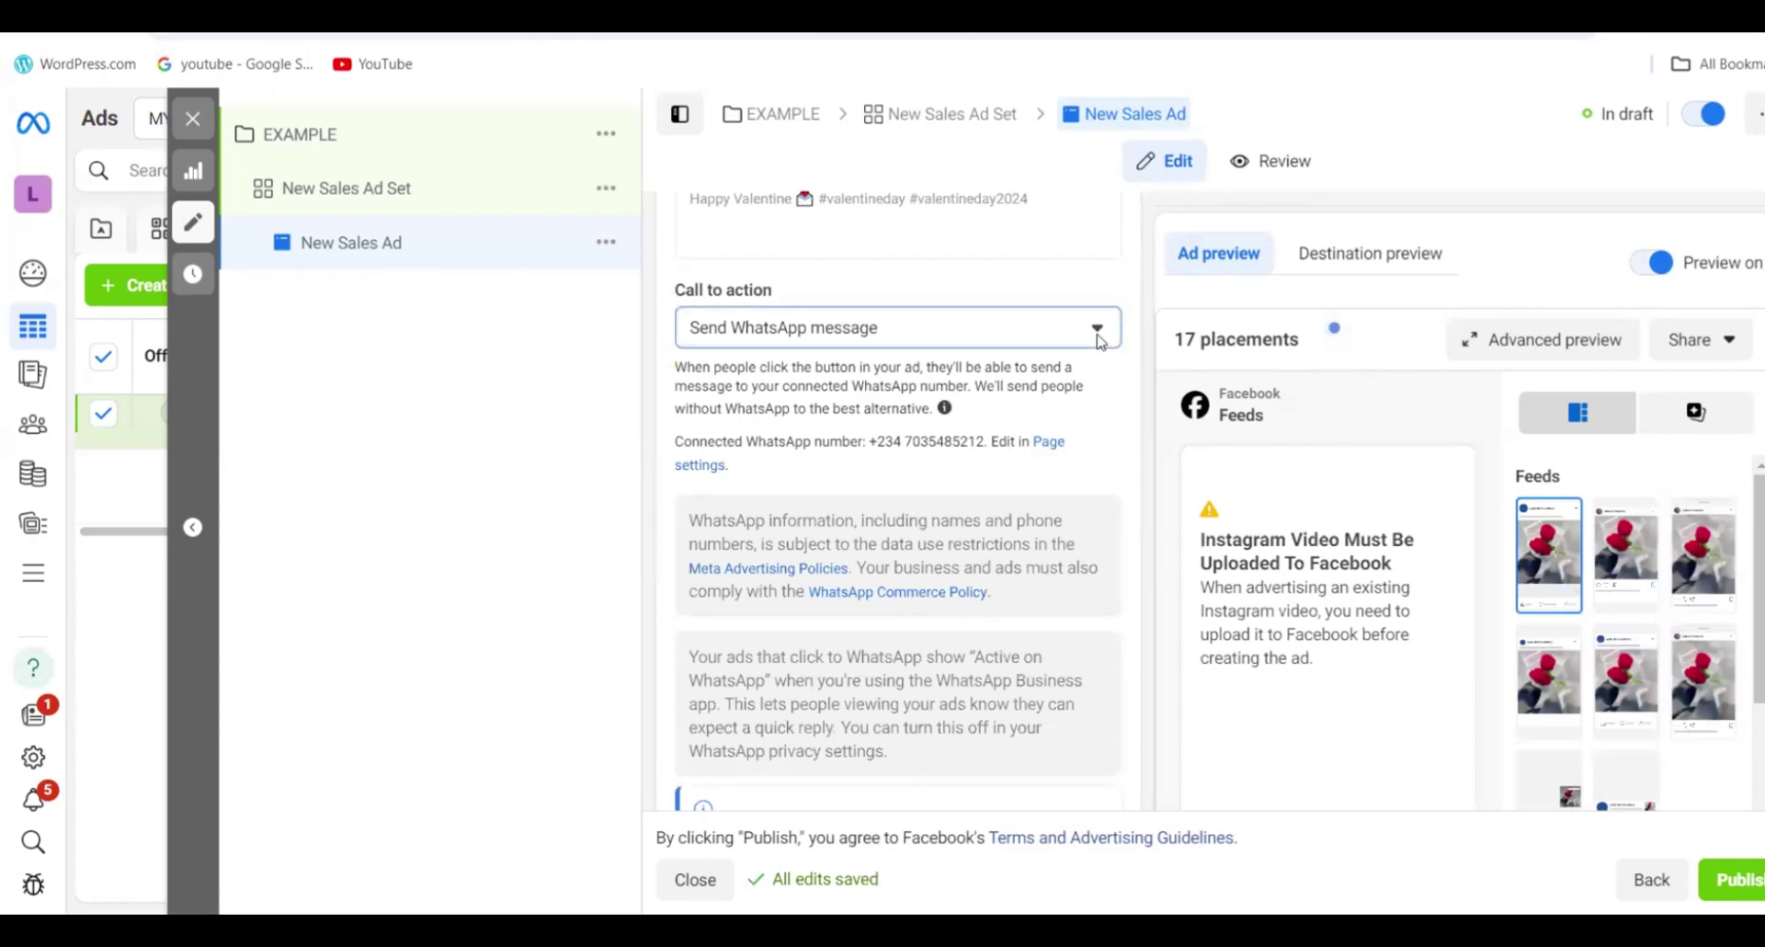
{"action": "left_click", "coordinate": [1098, 335]}
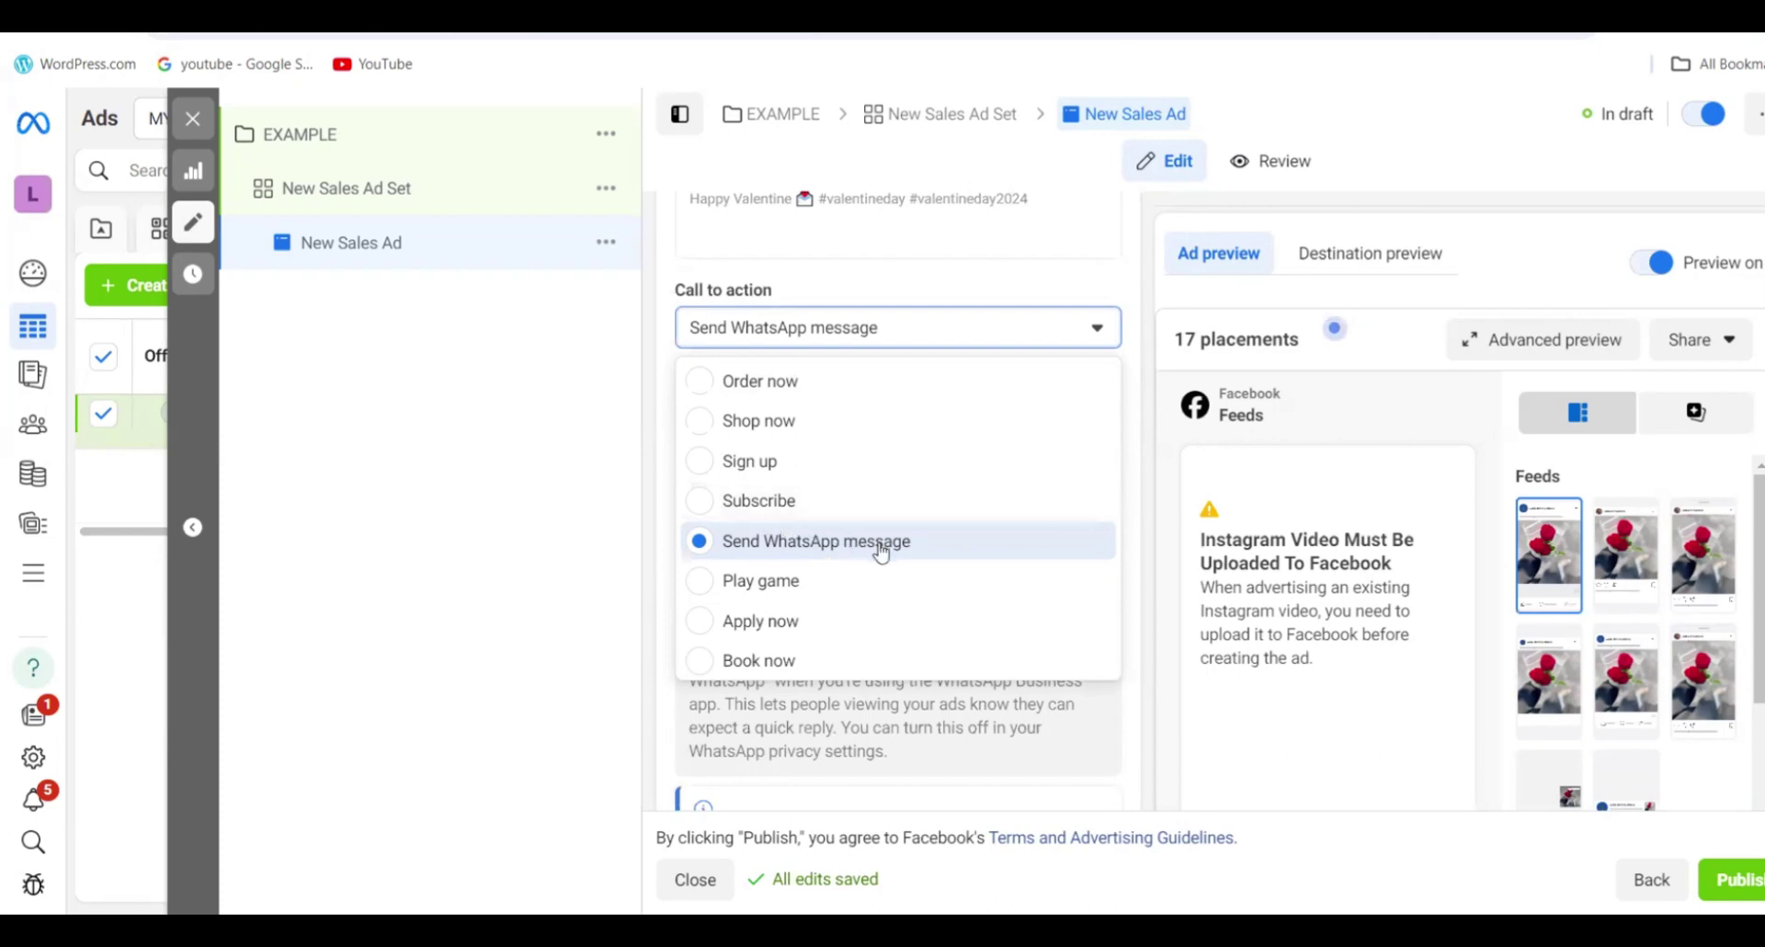
{"action": "left_click", "coordinate": [1025, 537]}
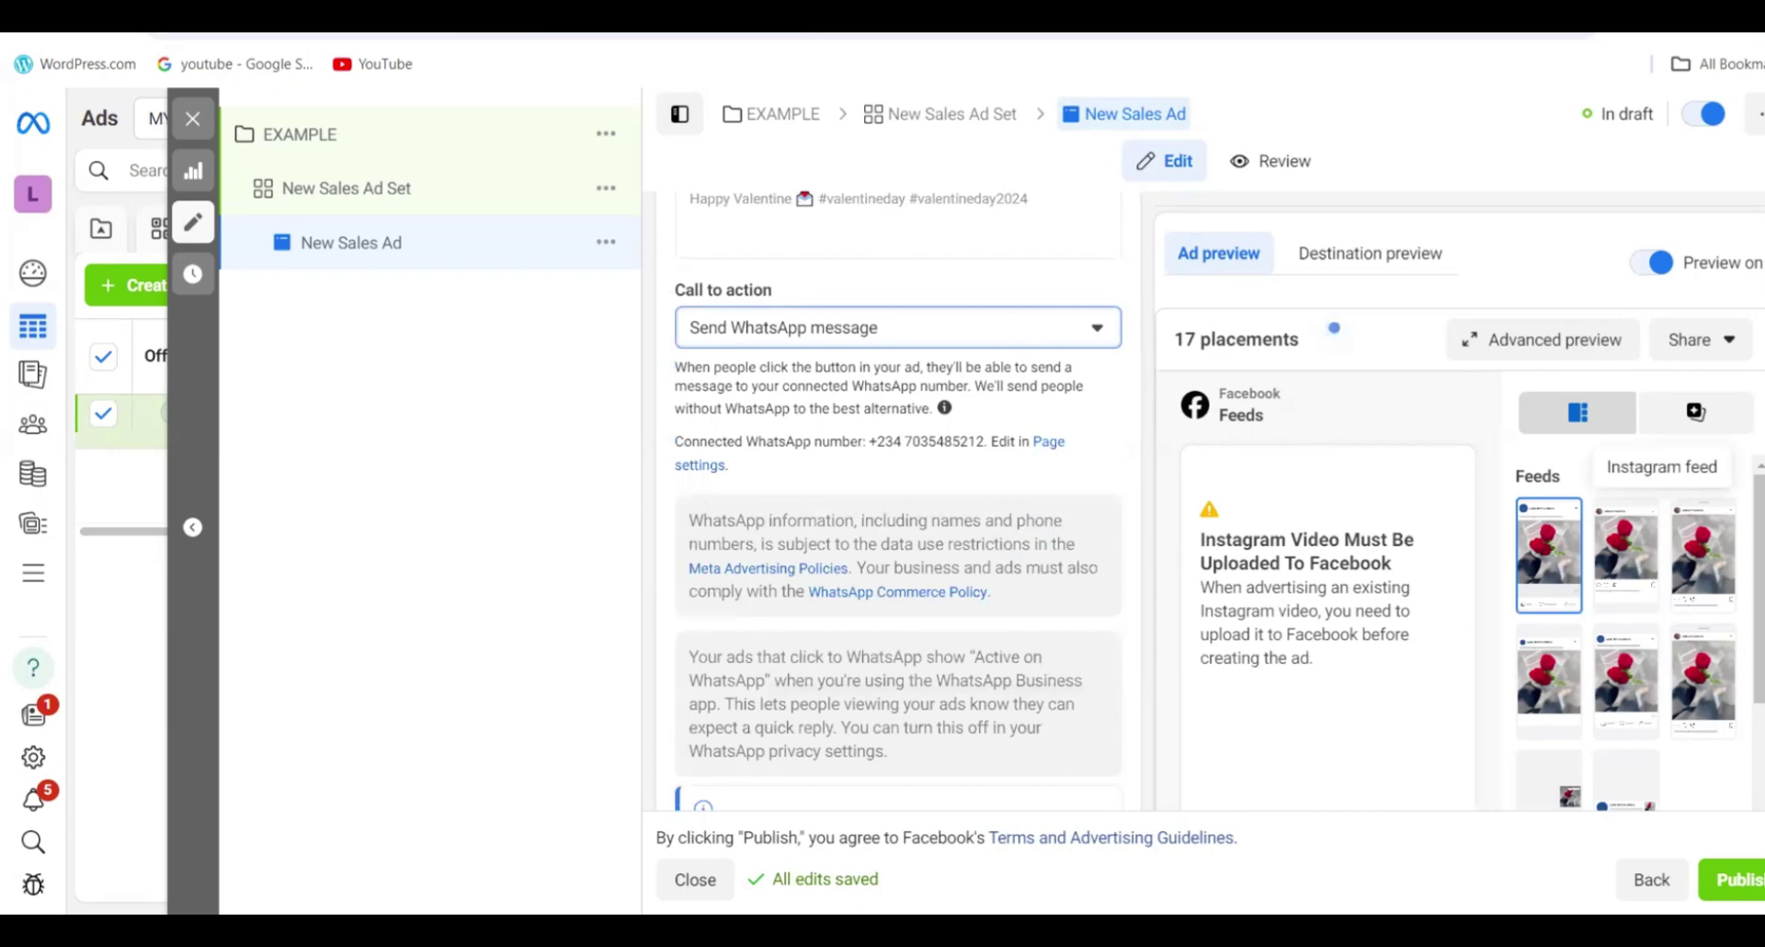
- Examine the remaining ad settings, including placement editing, Advantage+ creative, message template and tracking, and go back over the creative and ad setup
{"action": "scroll", "coordinate": [899, 505], "scroll_direction": "down", "scroll_amount": 5}
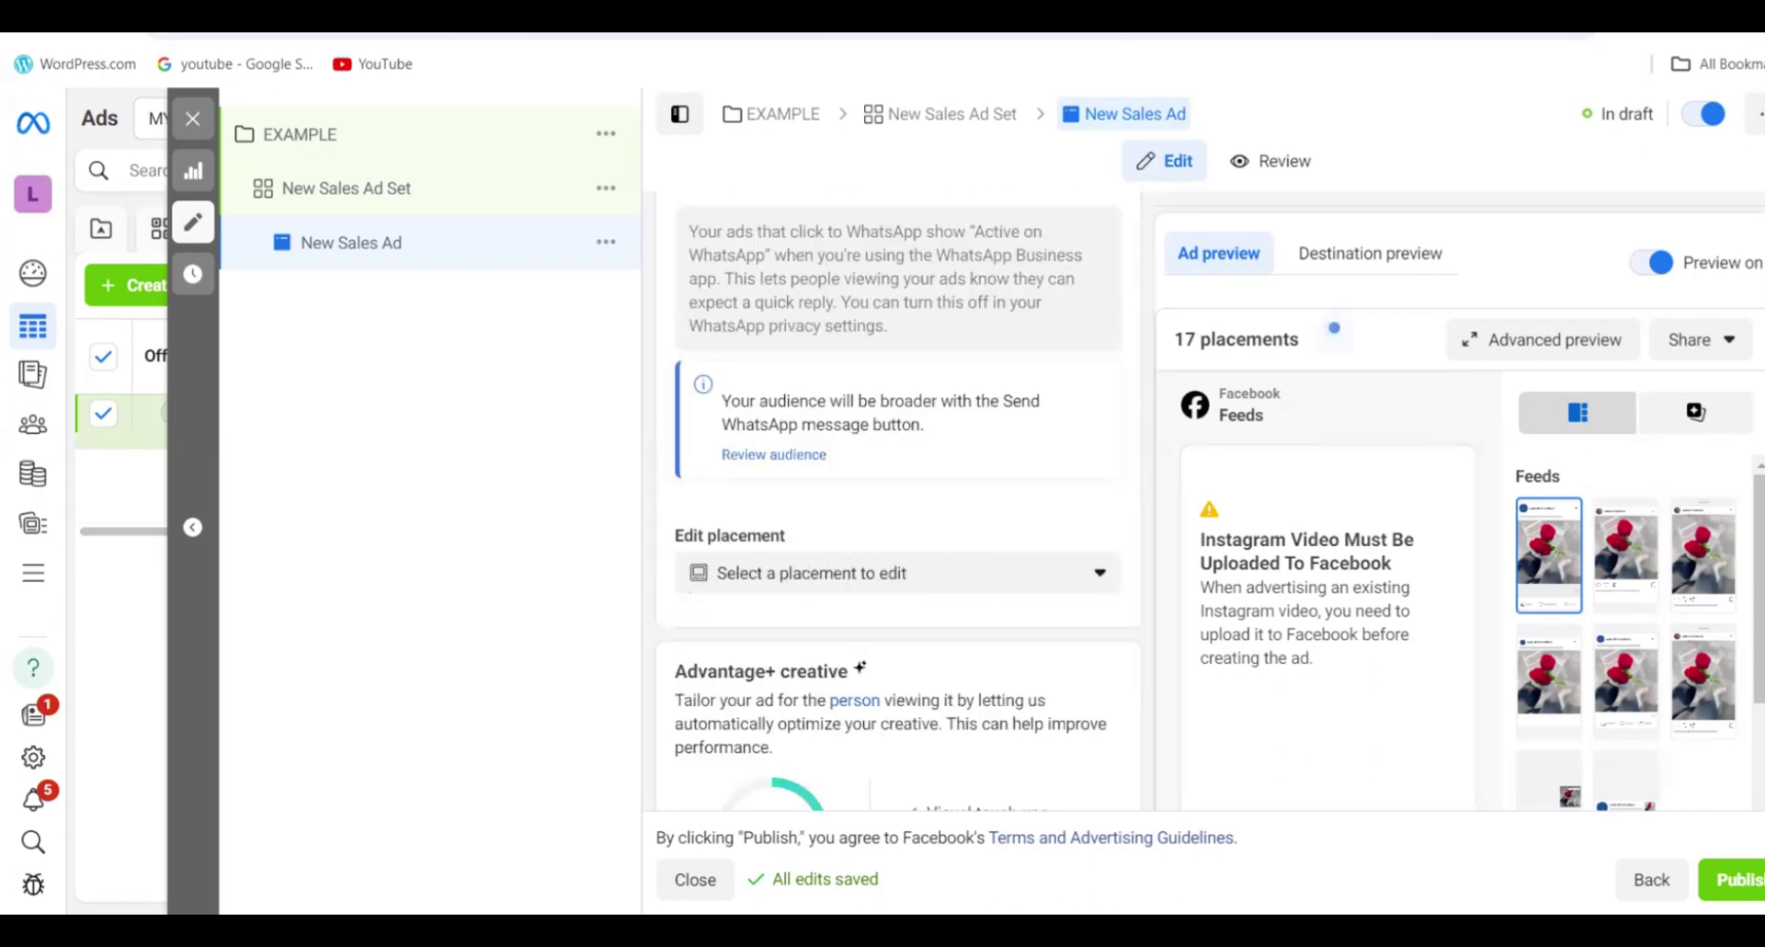
{"action": "scroll", "coordinate": [898, 506], "scroll_direction": "down", "scroll_amount": 1}
{"action": "scroll", "coordinate": [899, 505], "scroll_direction": "down", "scroll_amount": 5}
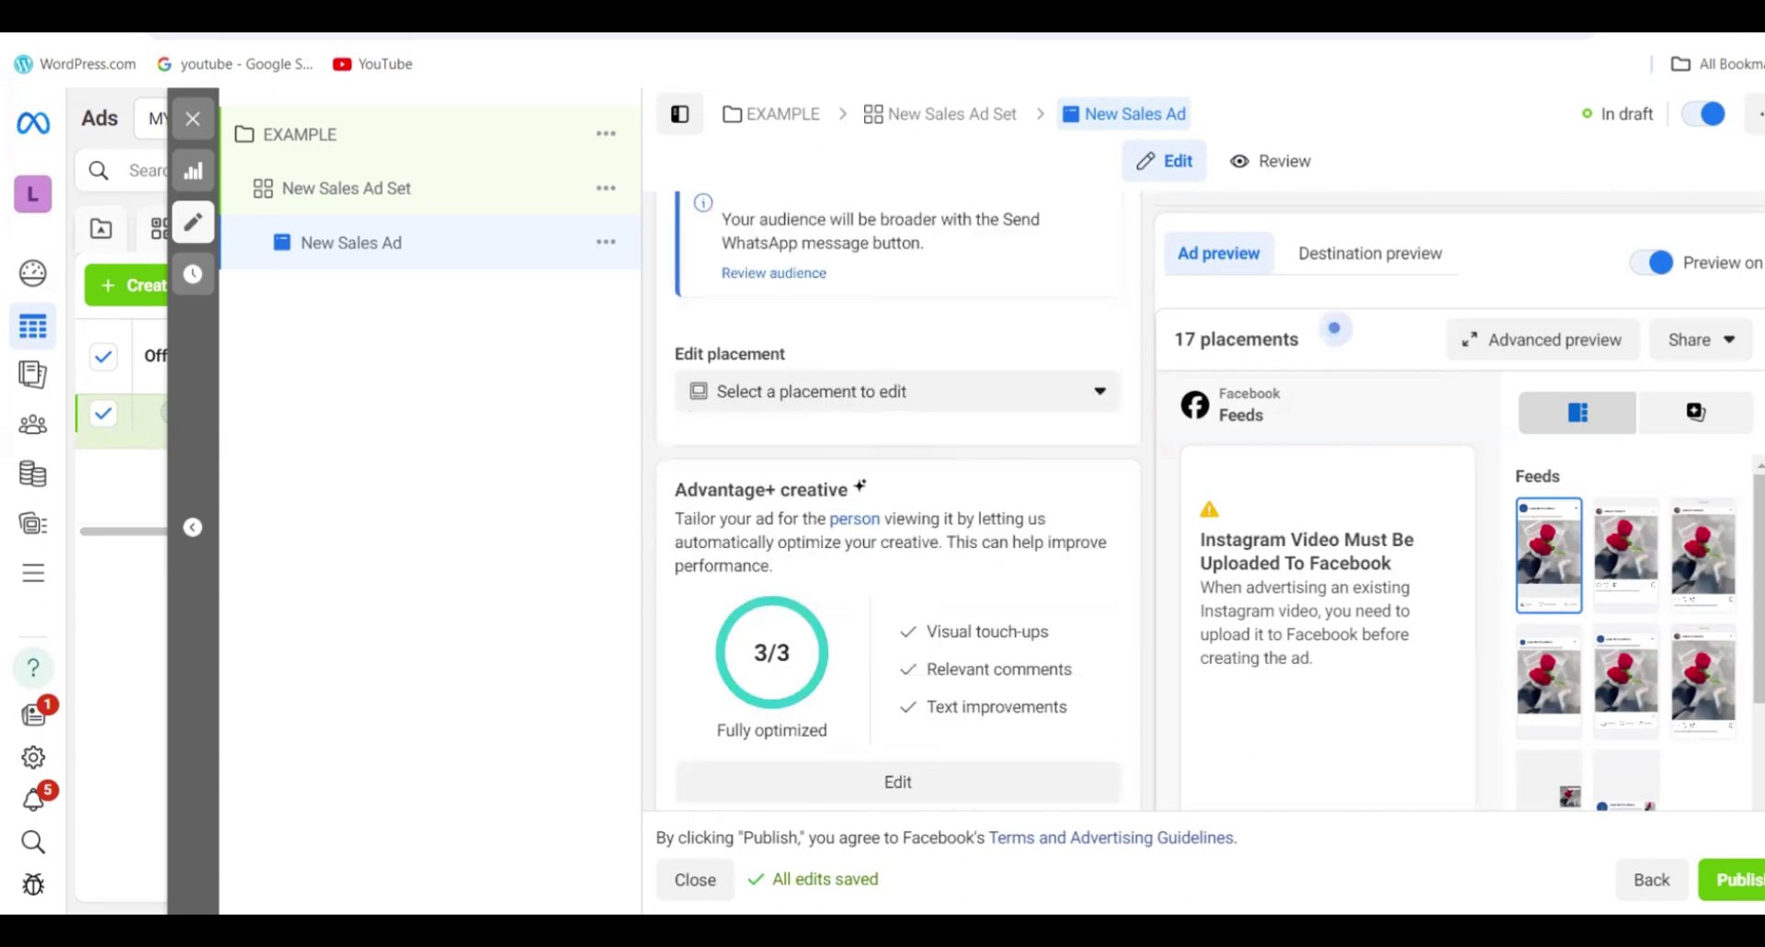
{"action": "scroll", "coordinate": [899, 506], "scroll_direction": "down", "scroll_amount": 2}
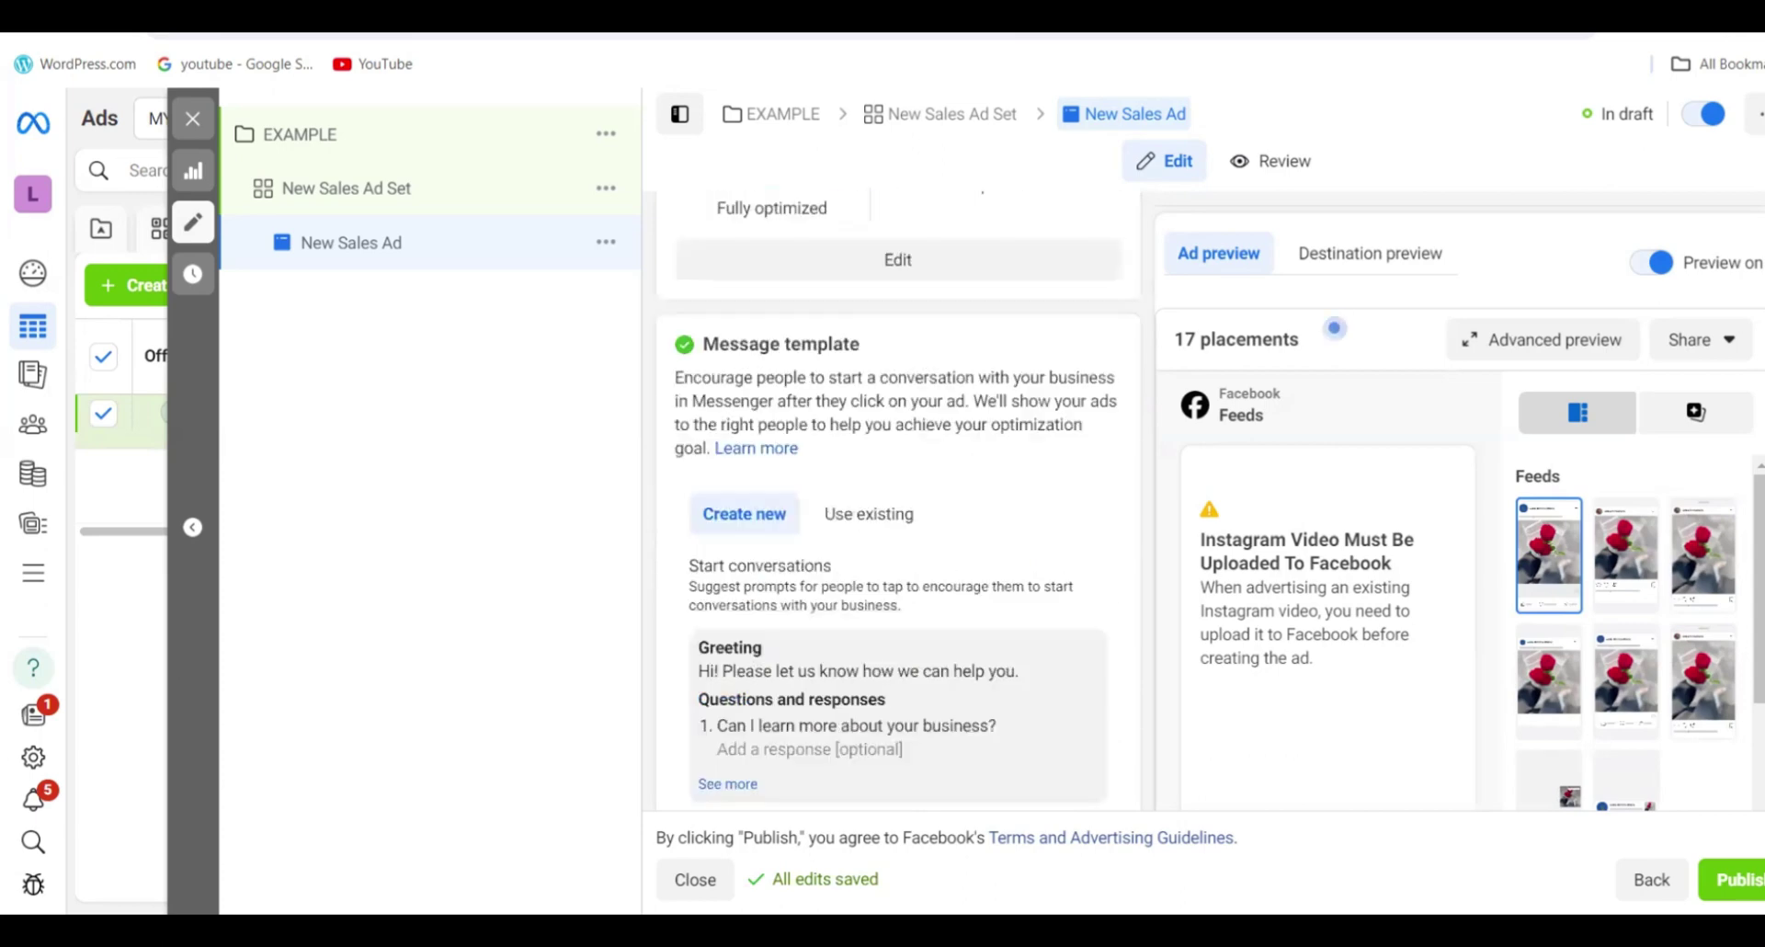
{"action": "scroll", "coordinate": [899, 506], "scroll_direction": "down", "scroll_amount": 2}
{"action": "scroll", "coordinate": [898, 506], "scroll_direction": "down", "scroll_amount": 3}
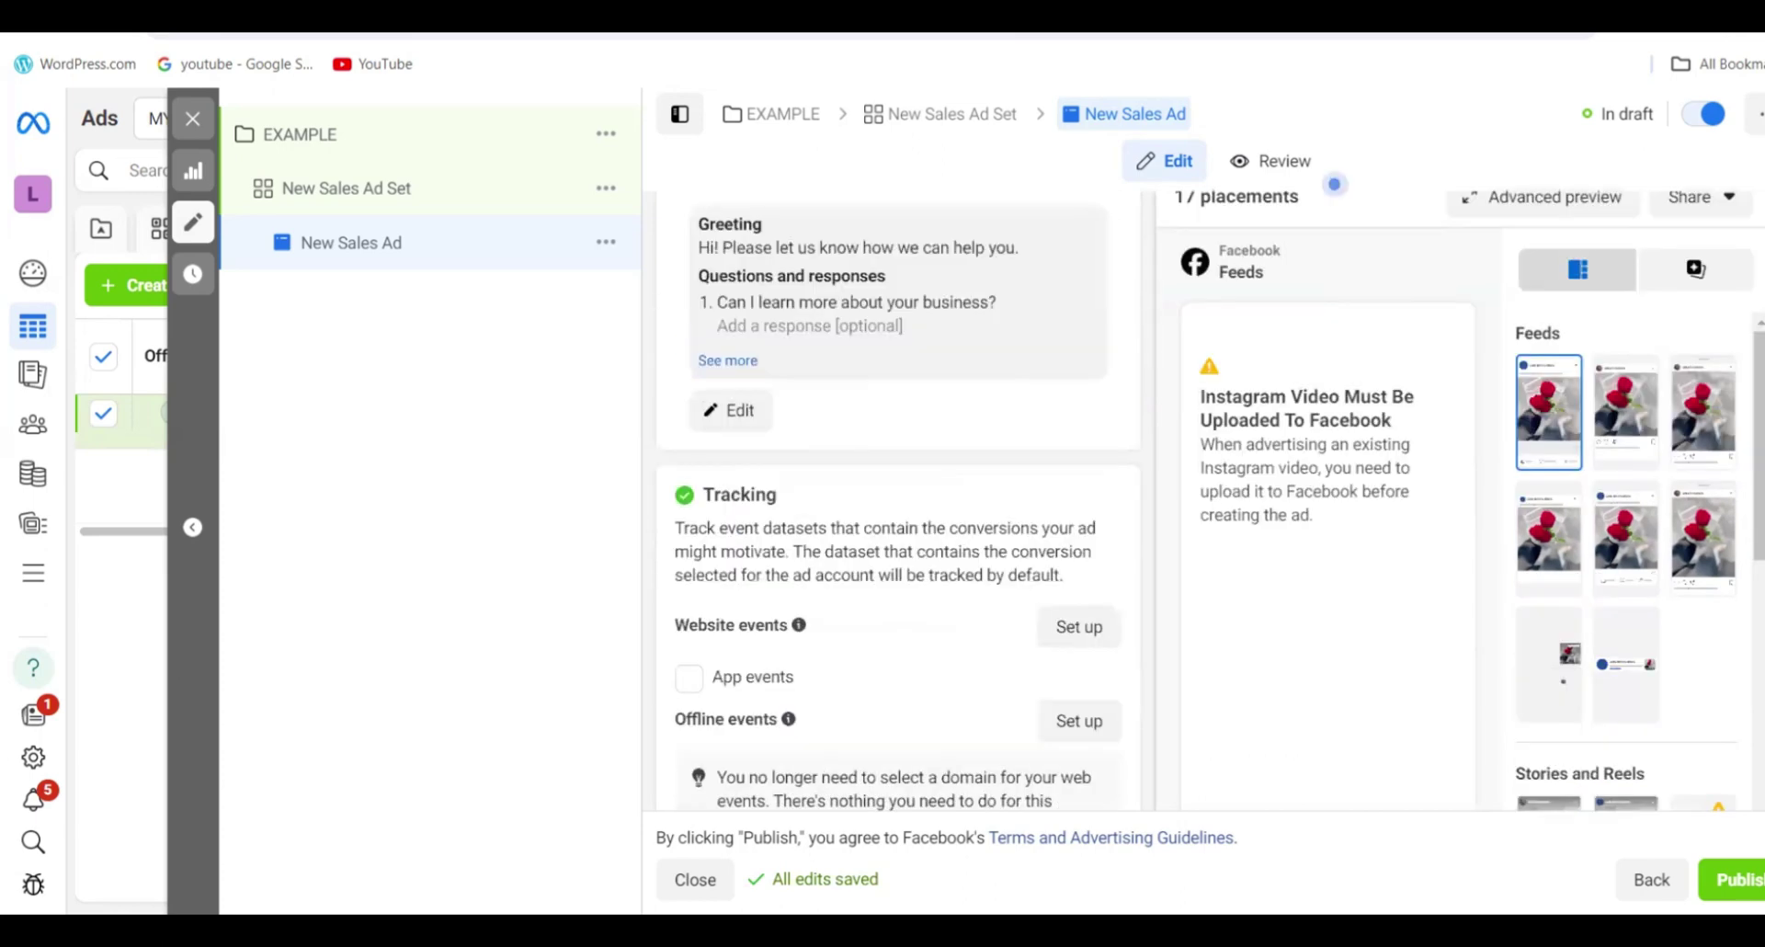
{"action": "scroll", "coordinate": [898, 506], "scroll_direction": "down", "scroll_amount": 1}
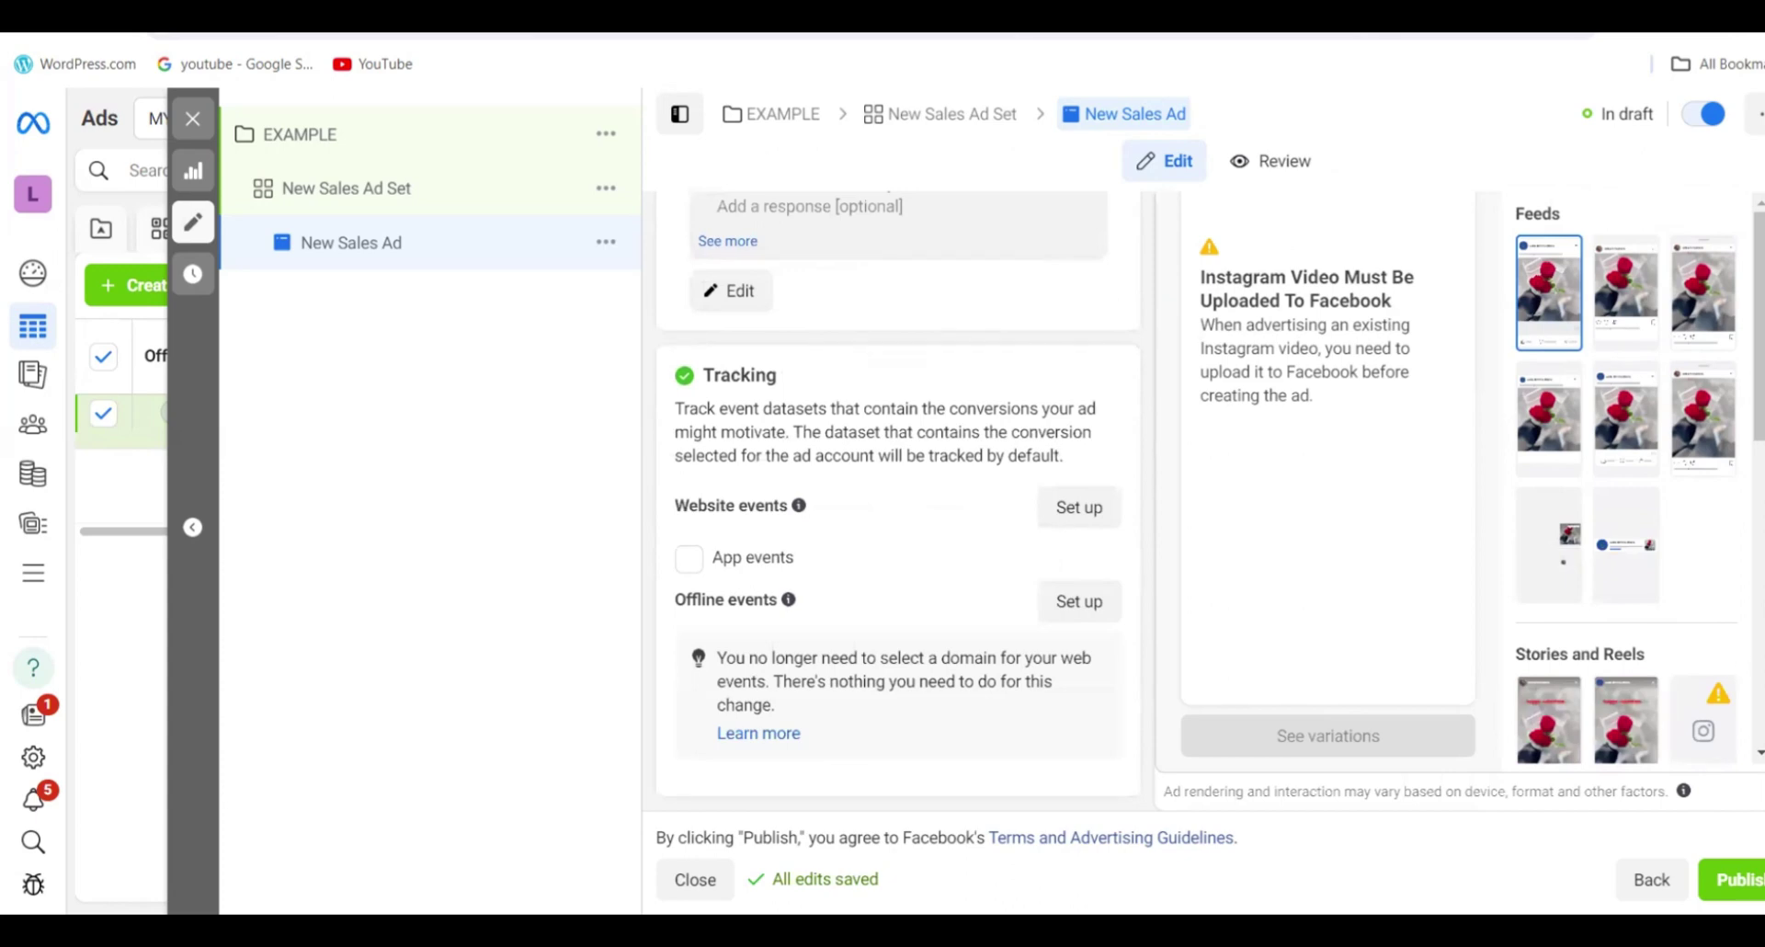
{"action": "scroll", "coordinate": [1335, 328], "scroll_direction": "up", "scroll_amount": 5}
{"action": "scroll", "coordinate": [1335, 328], "scroll_direction": "up", "scroll_amount": 3}
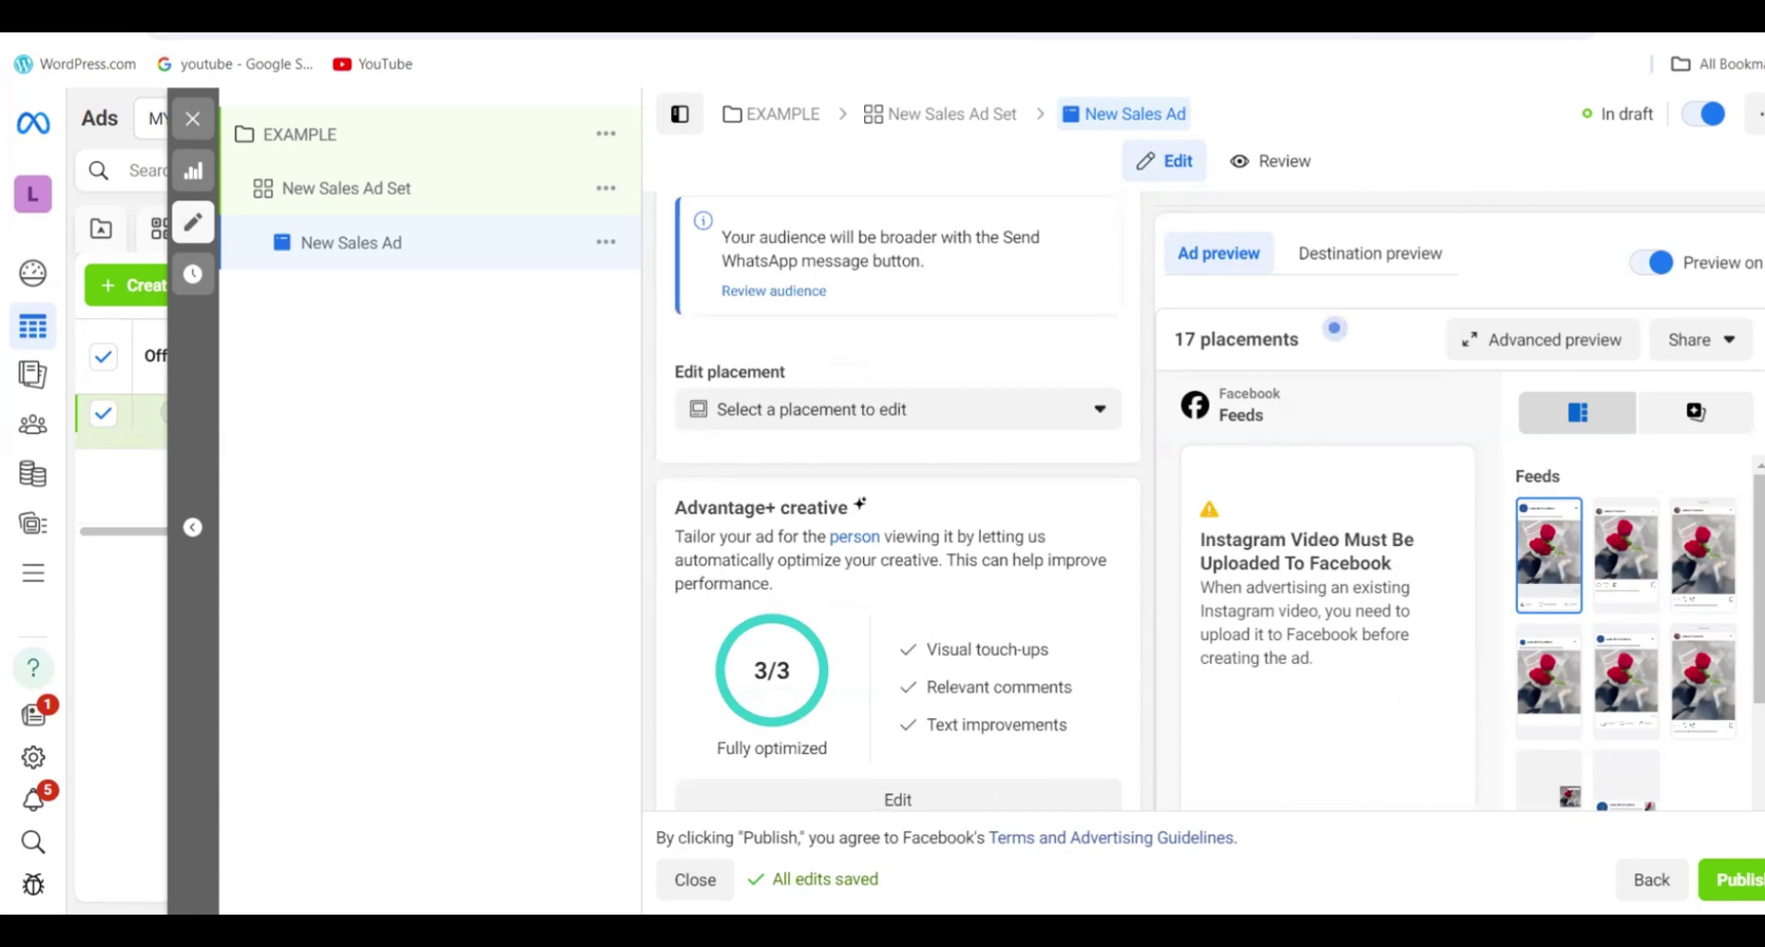
{"action": "scroll", "coordinate": [898, 460], "scroll_direction": "up", "scroll_amount": 3}
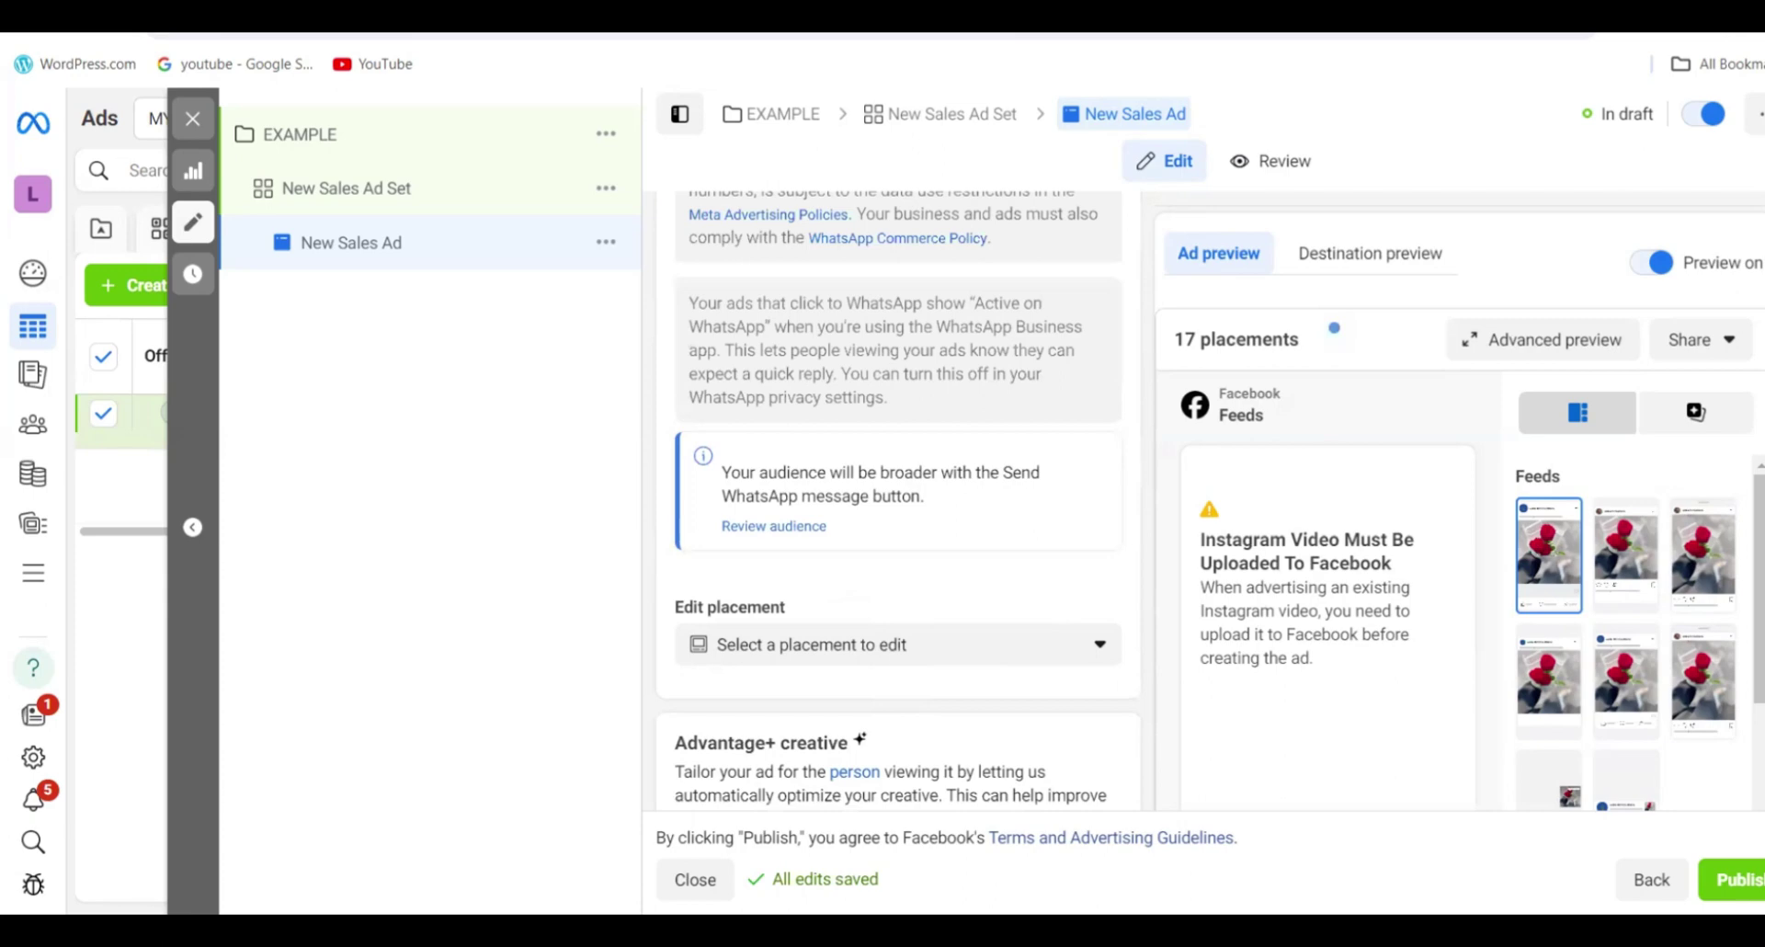
{"action": "scroll", "coordinate": [898, 459], "scroll_direction": "up", "scroll_amount": 2}
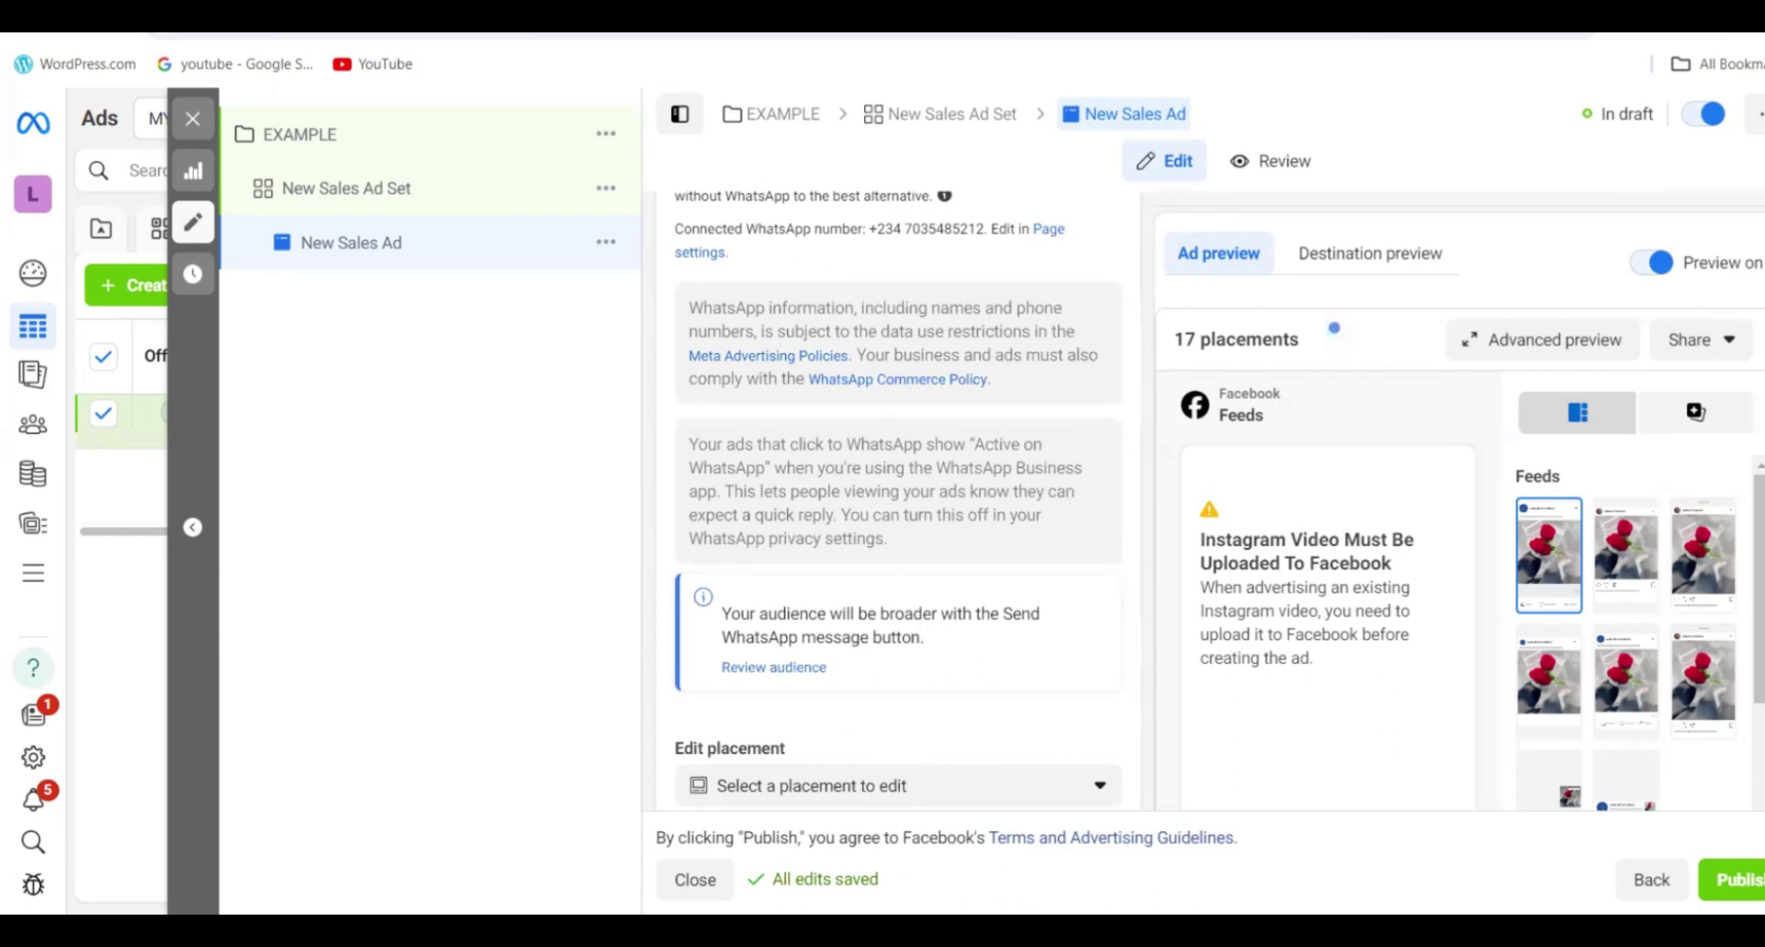
{"action": "scroll", "coordinate": [898, 505], "scroll_direction": "up", "scroll_amount": 3}
{"action": "scroll", "coordinate": [898, 505], "scroll_direction": "up", "scroll_amount": 3}
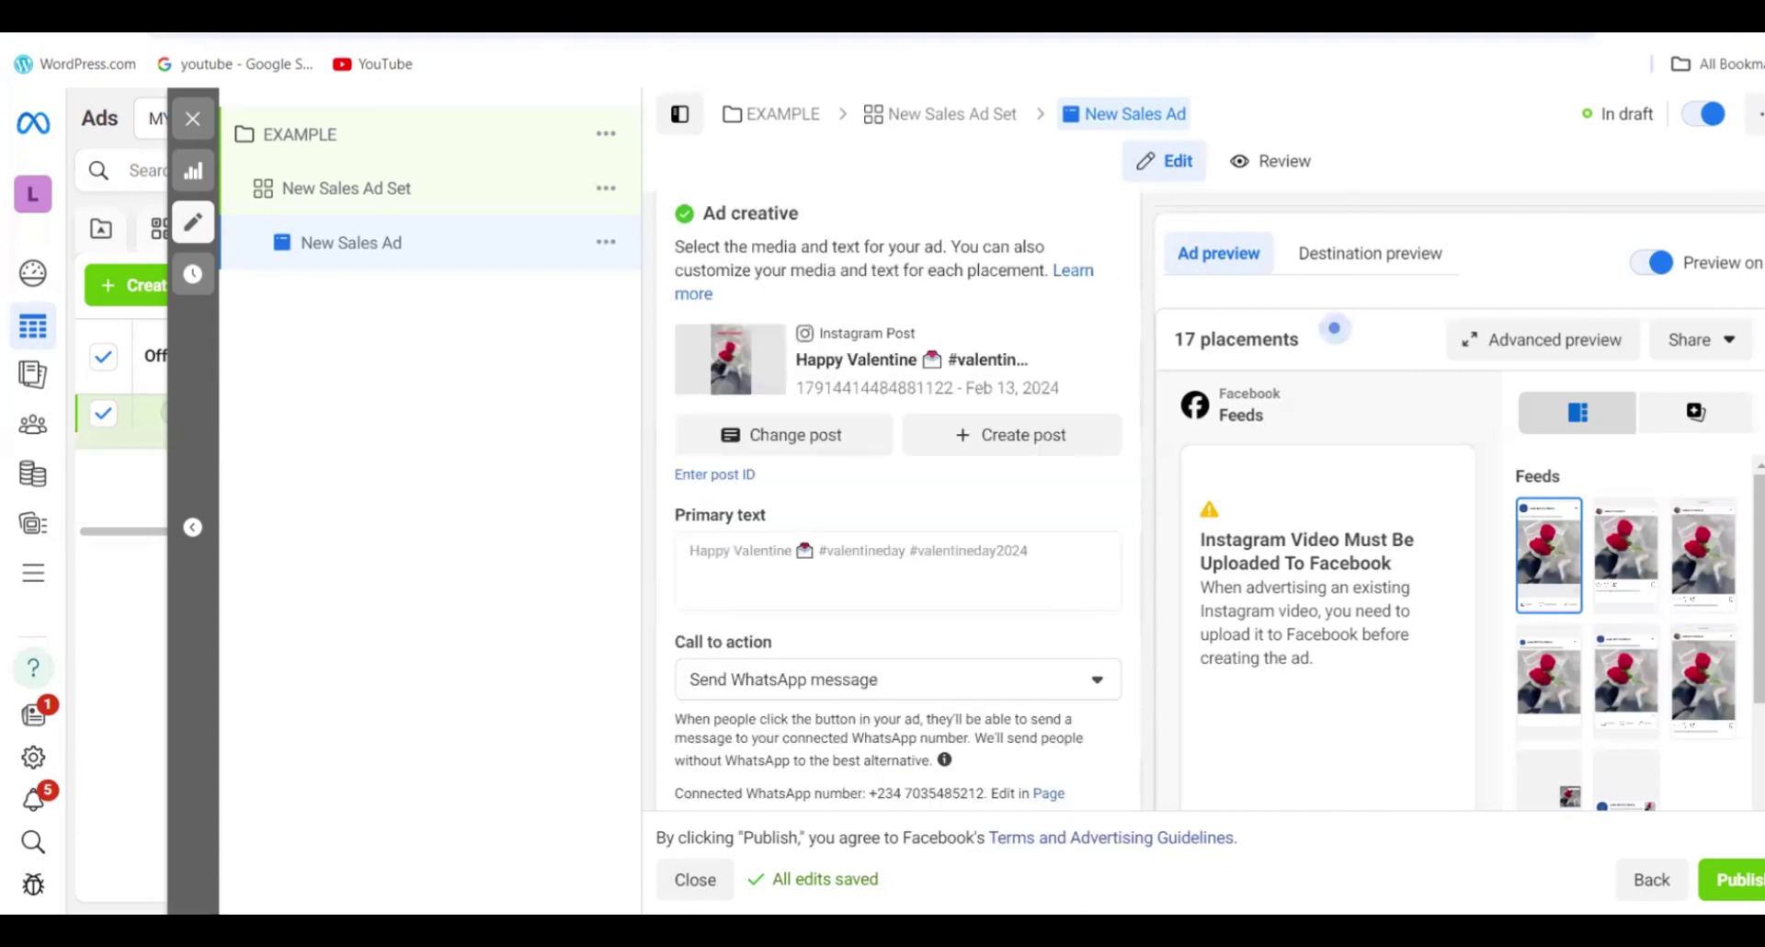
{"action": "scroll", "coordinate": [898, 505], "scroll_direction": "up", "scroll_amount": 1}
{"action": "scroll", "coordinate": [898, 506], "scroll_direction": "up", "scroll_amount": 3}
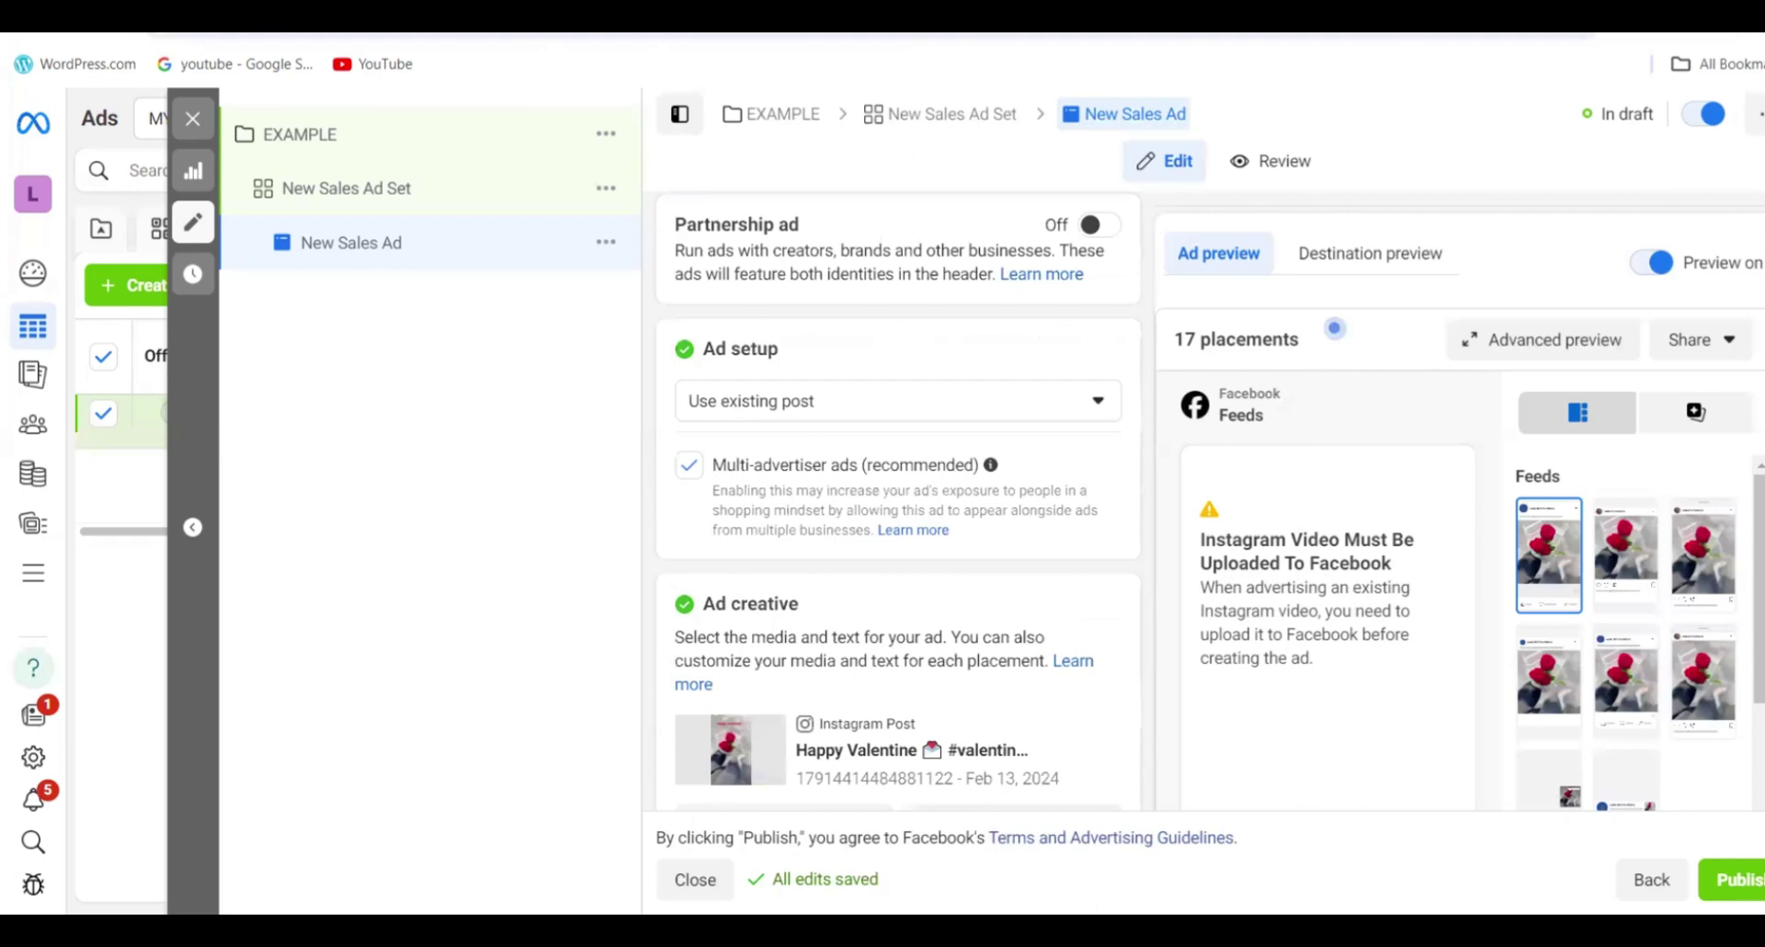
{"action": "scroll", "coordinate": [898, 505], "scroll_direction": "up", "scroll_amount": 2}
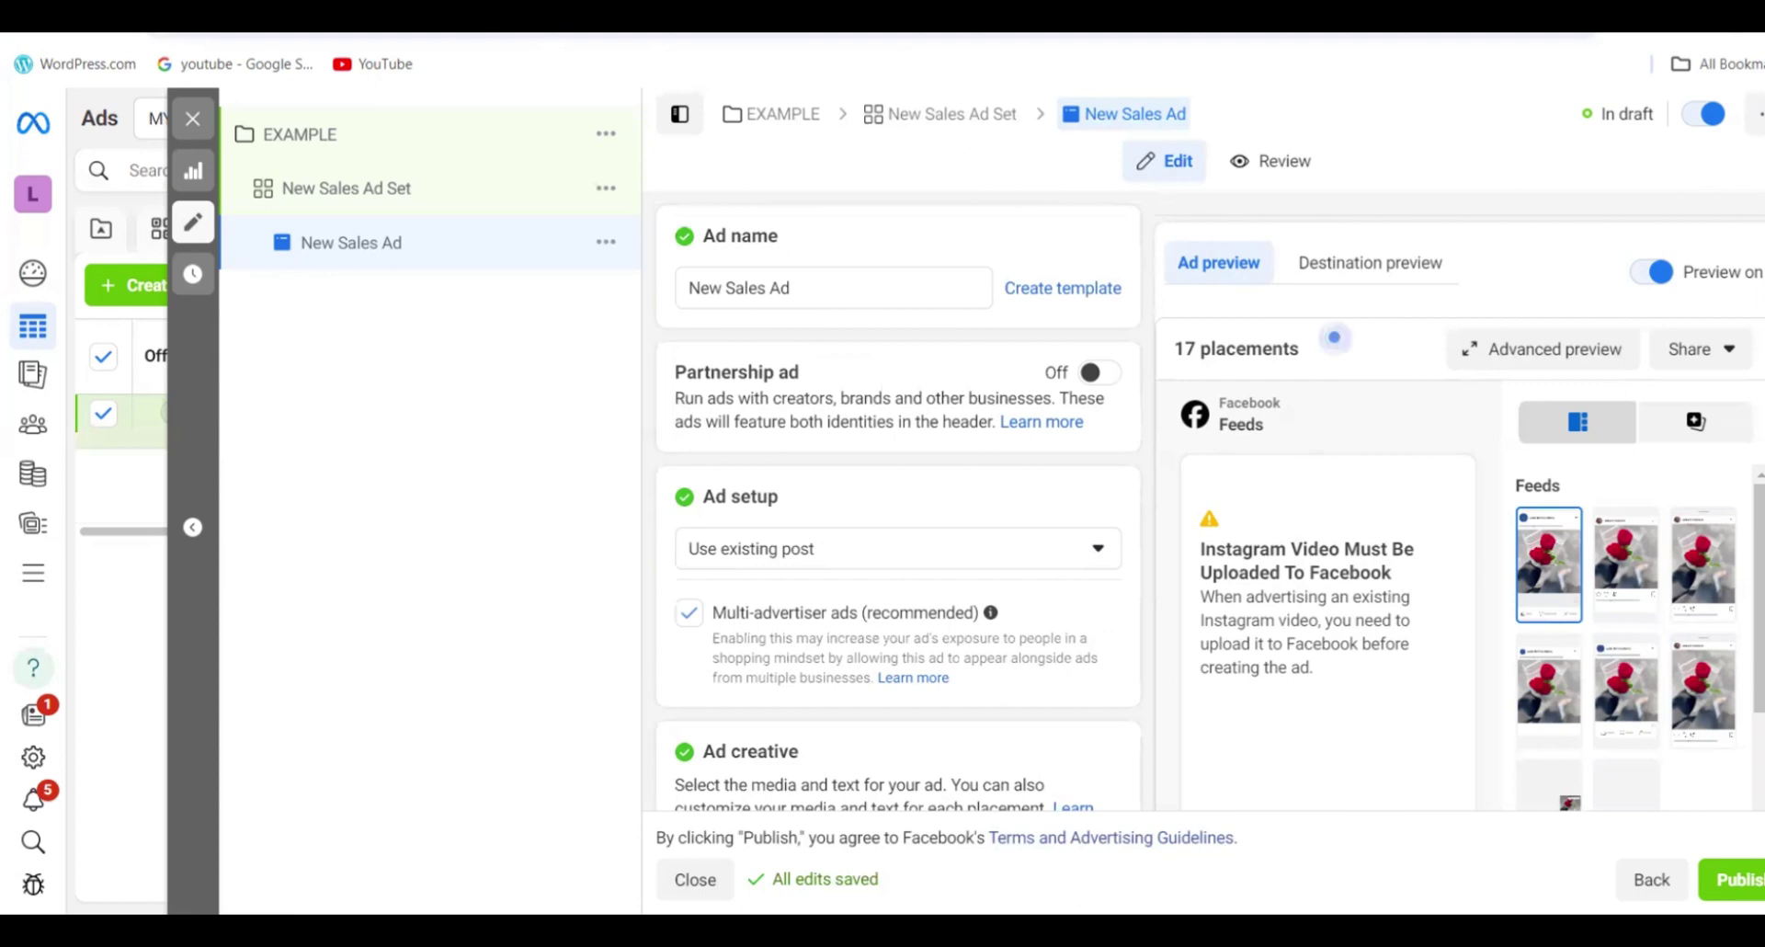
- Review the New Sales Ad's setup, creative, call to action, Advantage+ creative and message template, and publish the ad
{"action": "scroll", "coordinate": [1334, 337], "scroll_direction": "down", "scroll_amount": 4}
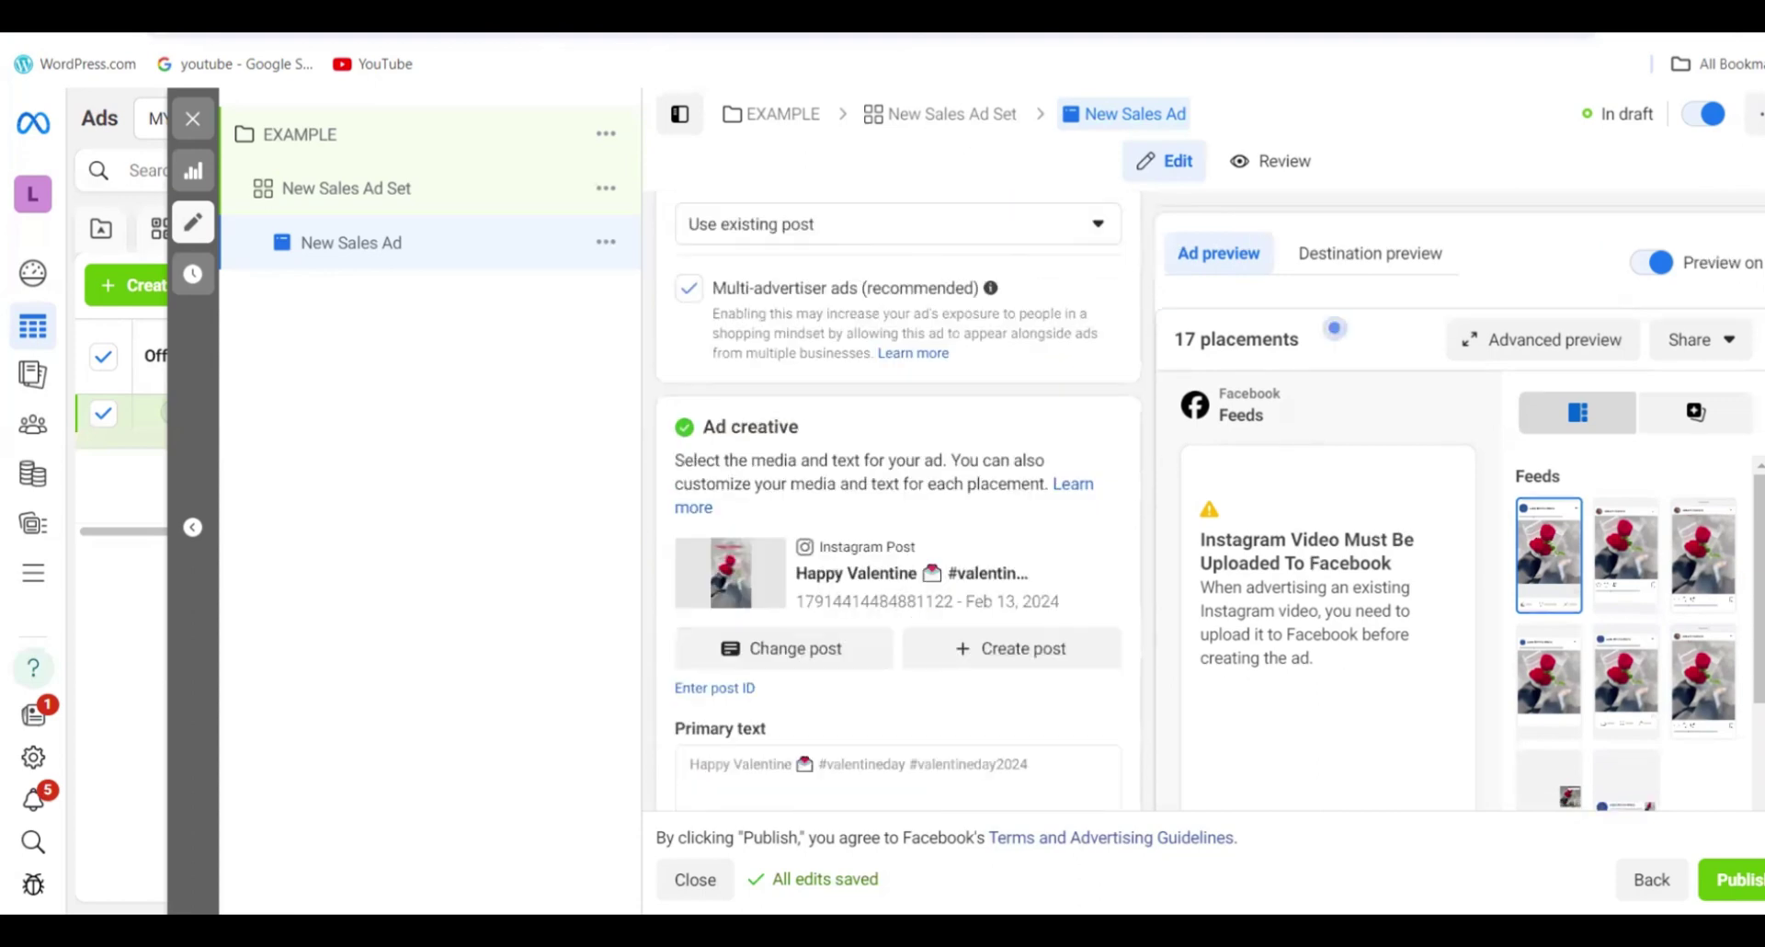
{"action": "scroll", "coordinate": [1334, 328], "scroll_direction": "down", "scroll_amount": 1}
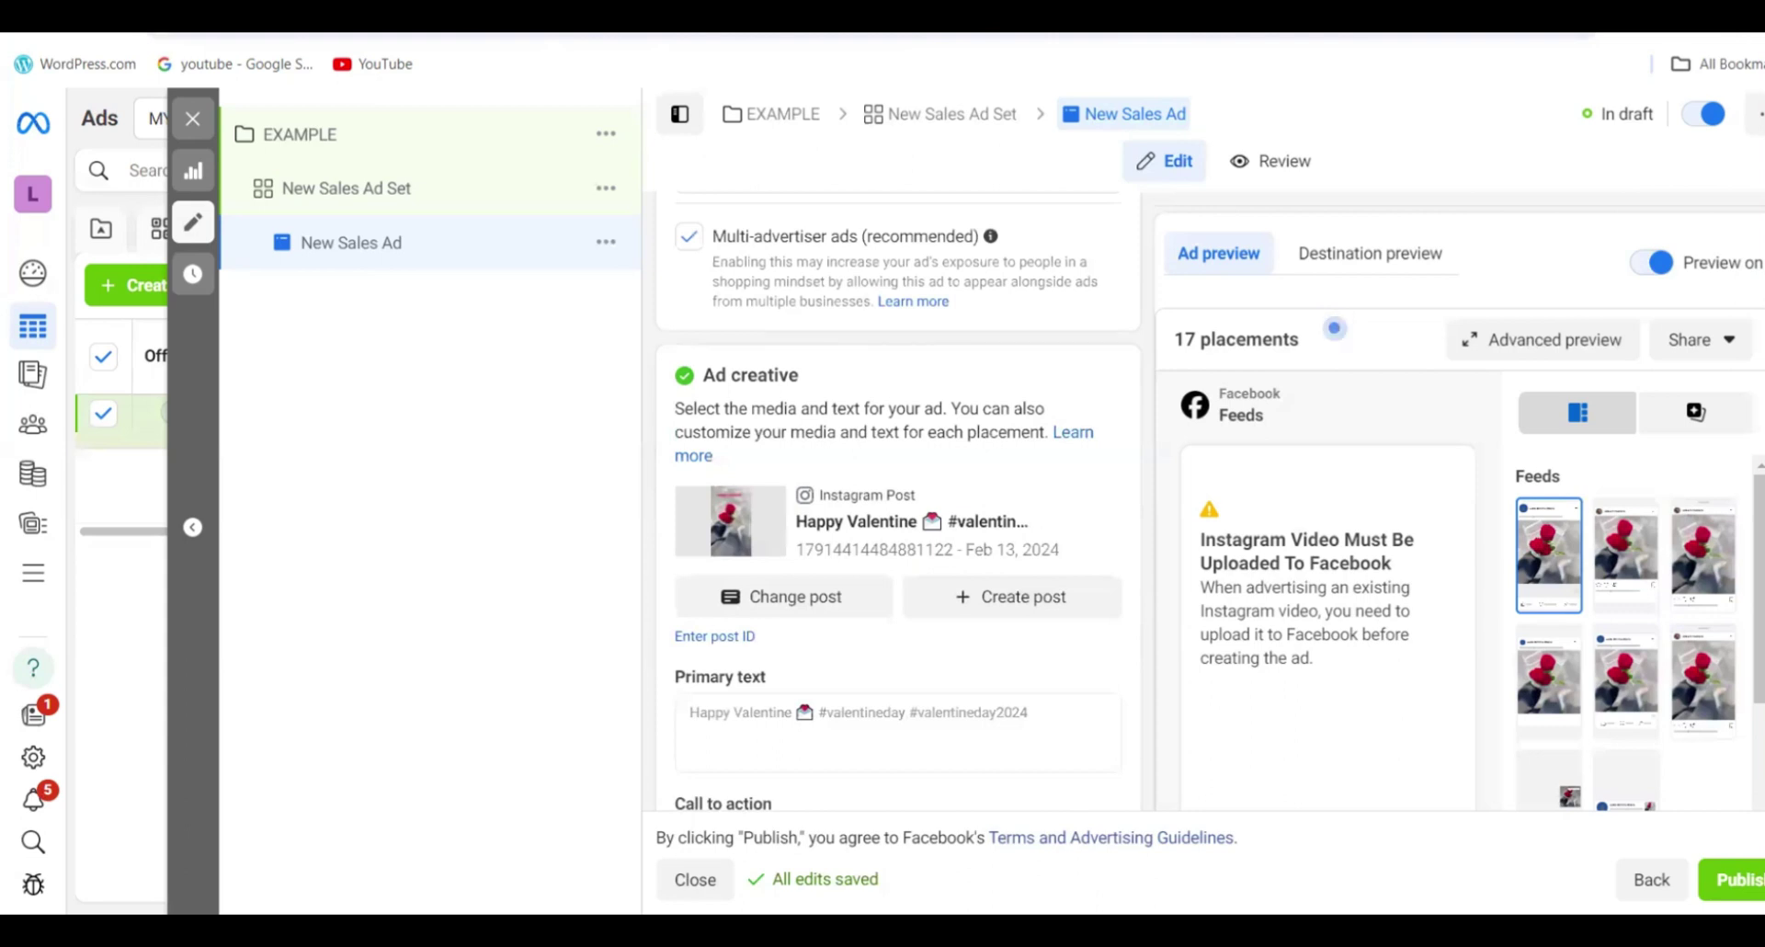
{"action": "scroll", "coordinate": [1334, 328], "scroll_direction": "down", "scroll_amount": 2}
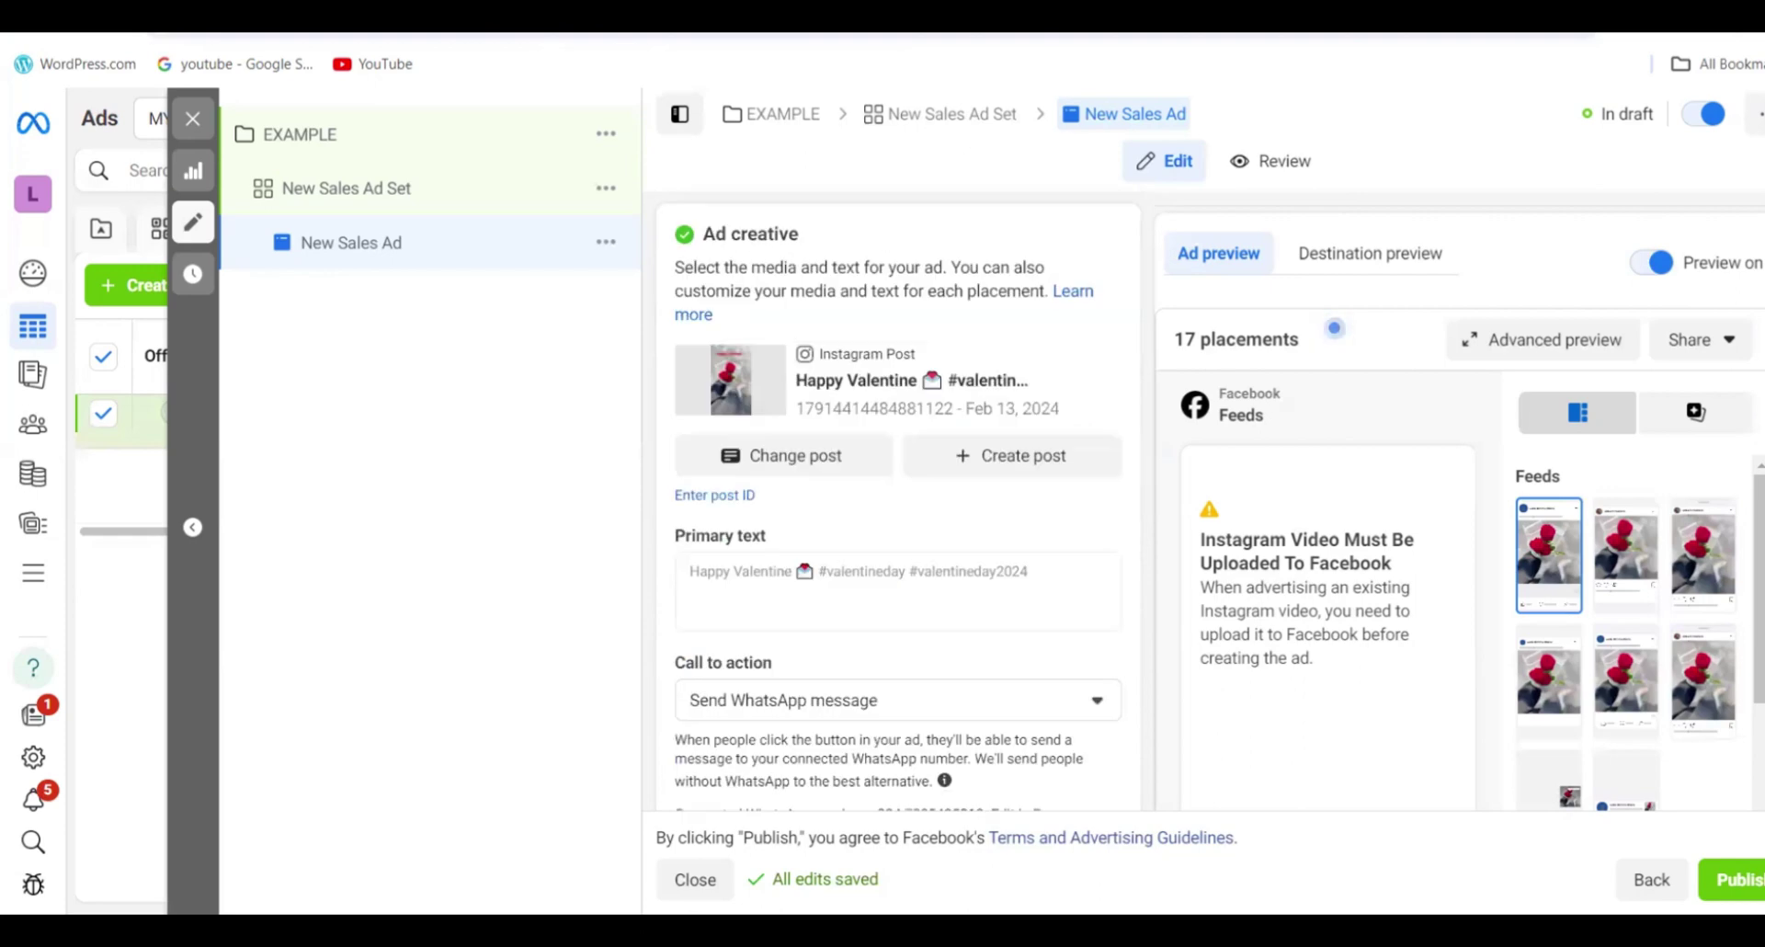
{"action": "scroll", "coordinate": [1334, 328], "scroll_direction": "down", "scroll_amount": 4}
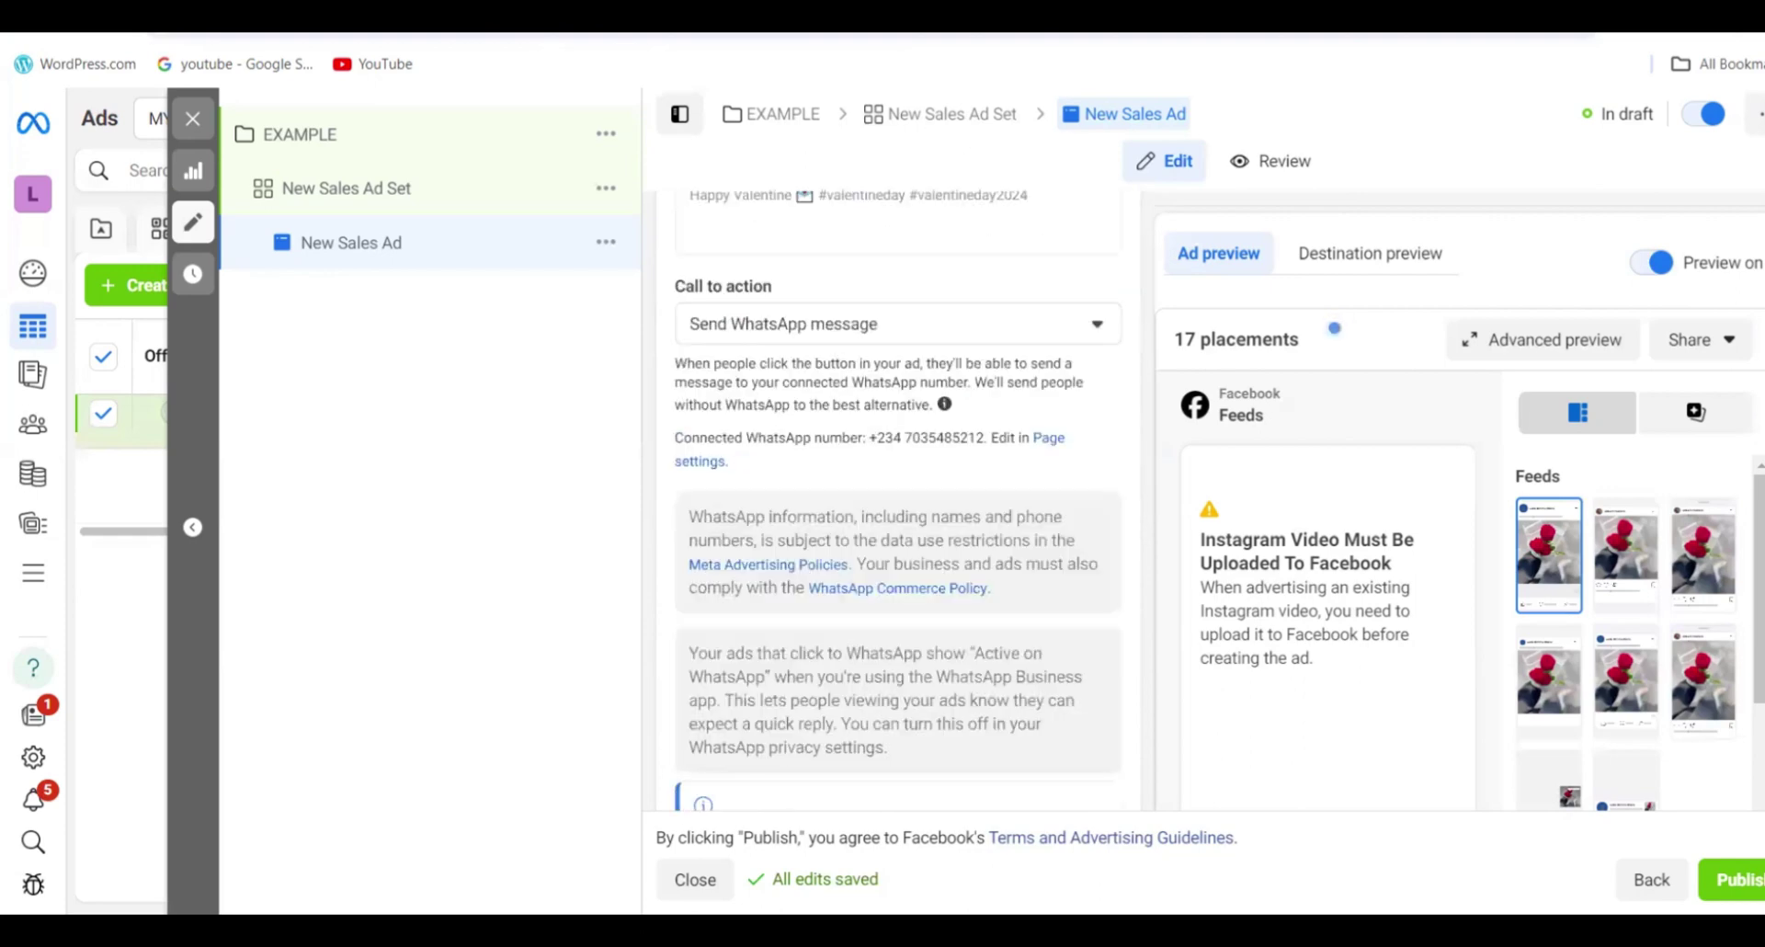
{"action": "scroll", "coordinate": [1334, 328], "scroll_direction": "down", "scroll_amount": 5}
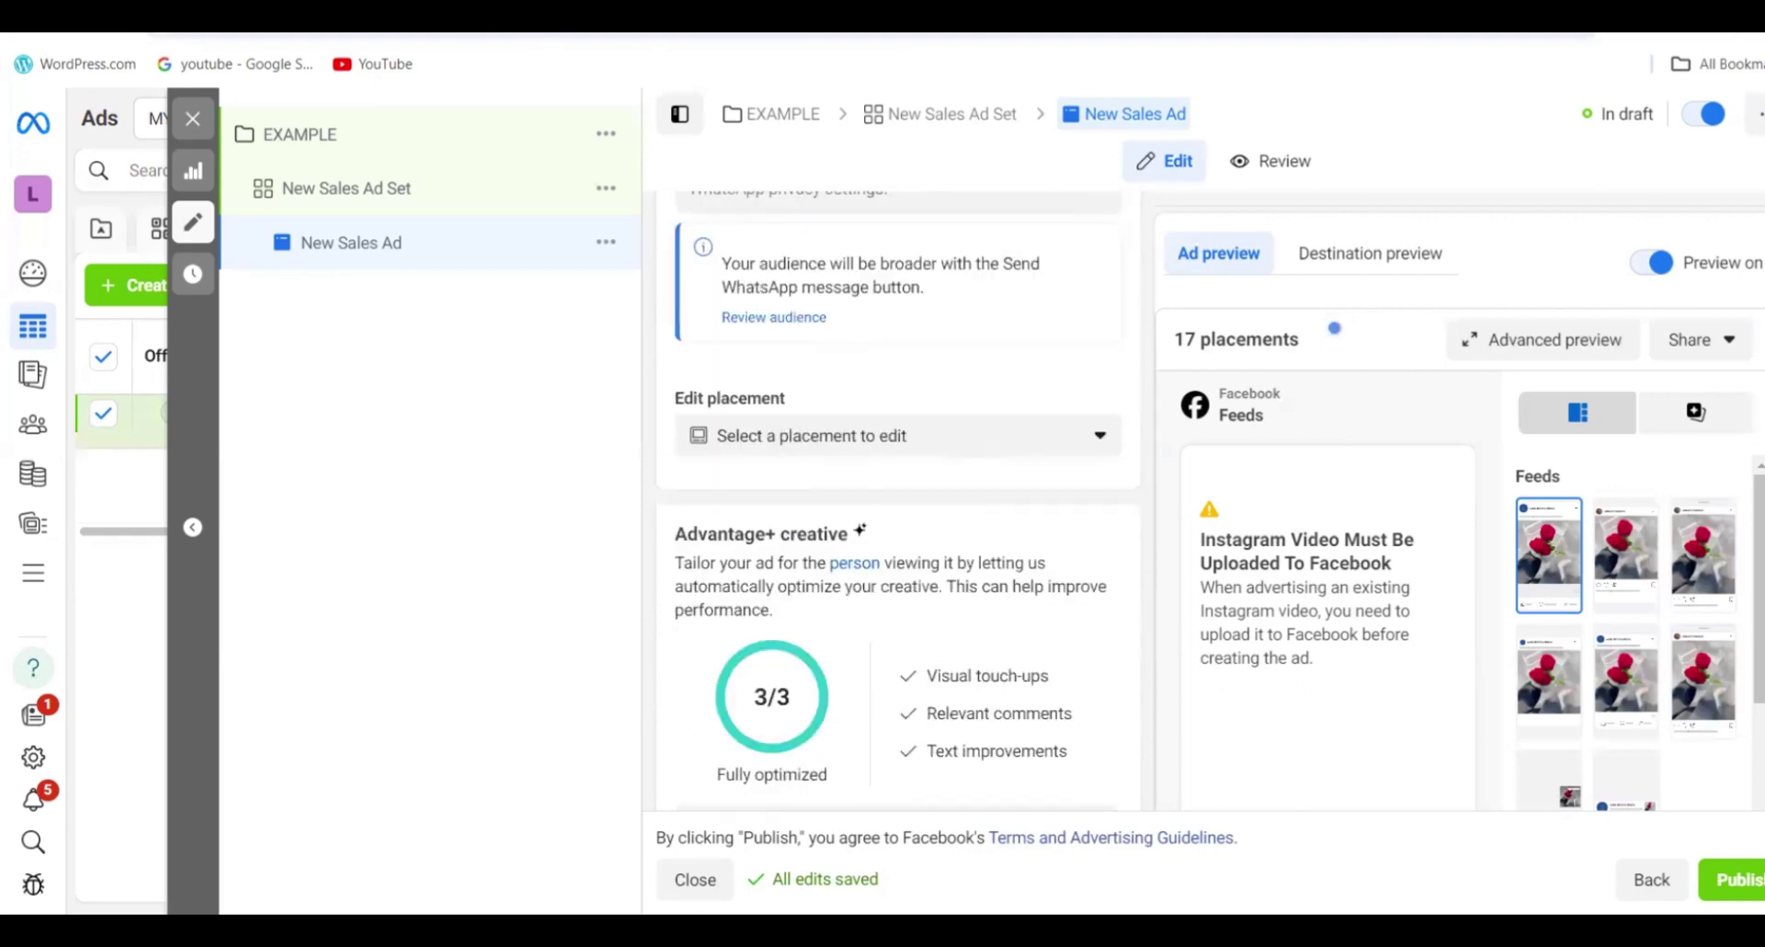
{"action": "scroll", "coordinate": [1334, 328], "scroll_direction": "down", "scroll_amount": 2}
{"action": "scroll", "coordinate": [1334, 328], "scroll_direction": "down", "scroll_amount": 3}
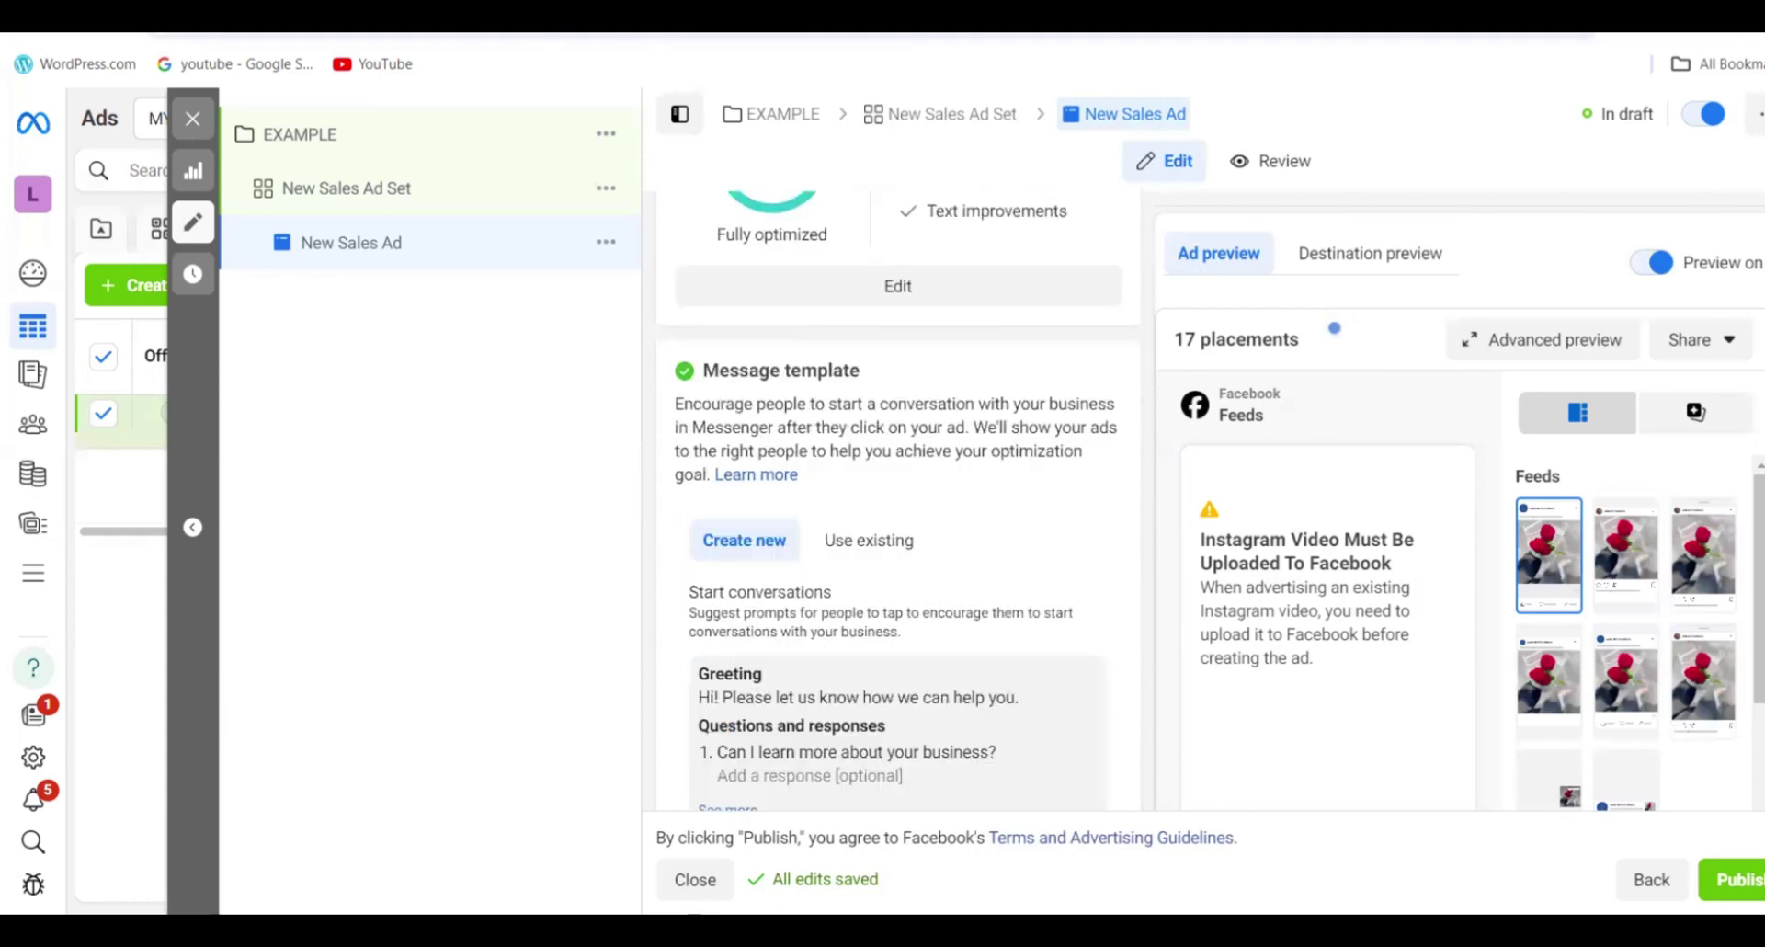
{"action": "scroll", "coordinate": [1334, 329], "scroll_direction": "down", "scroll_amount": 2}
{"action": "scroll", "coordinate": [1402, 671], "scroll_direction": "down", "scroll_amount": 1}
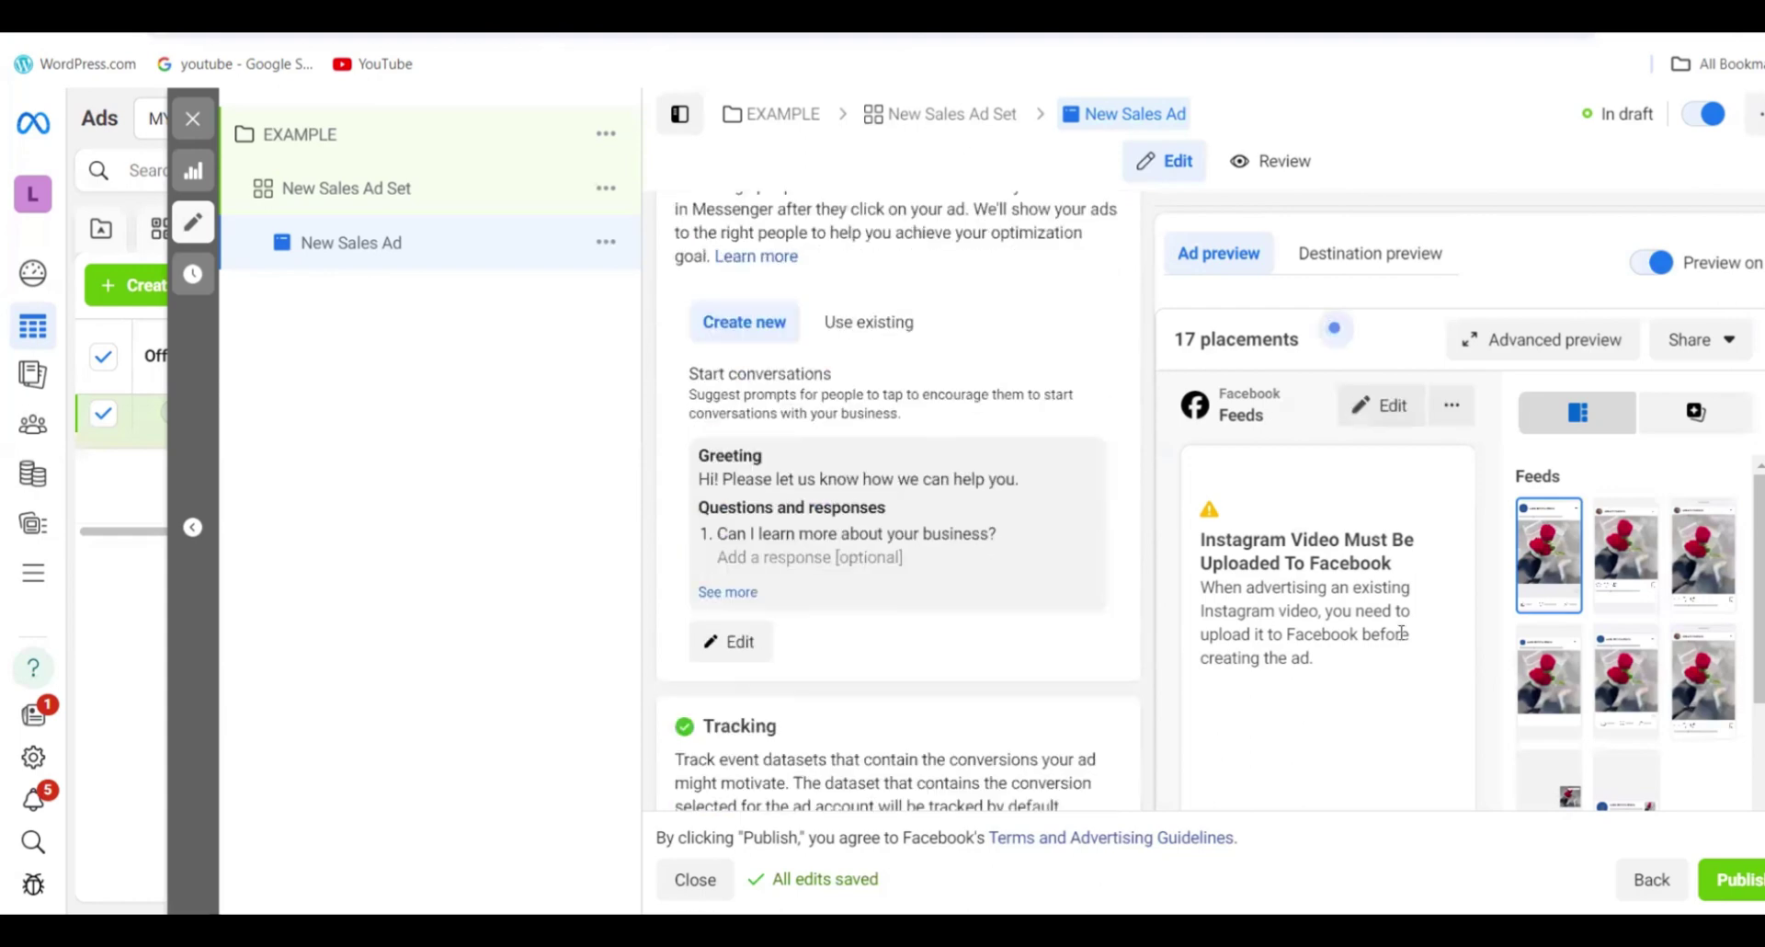
{"action": "left_click", "coordinate": [1738, 882]}
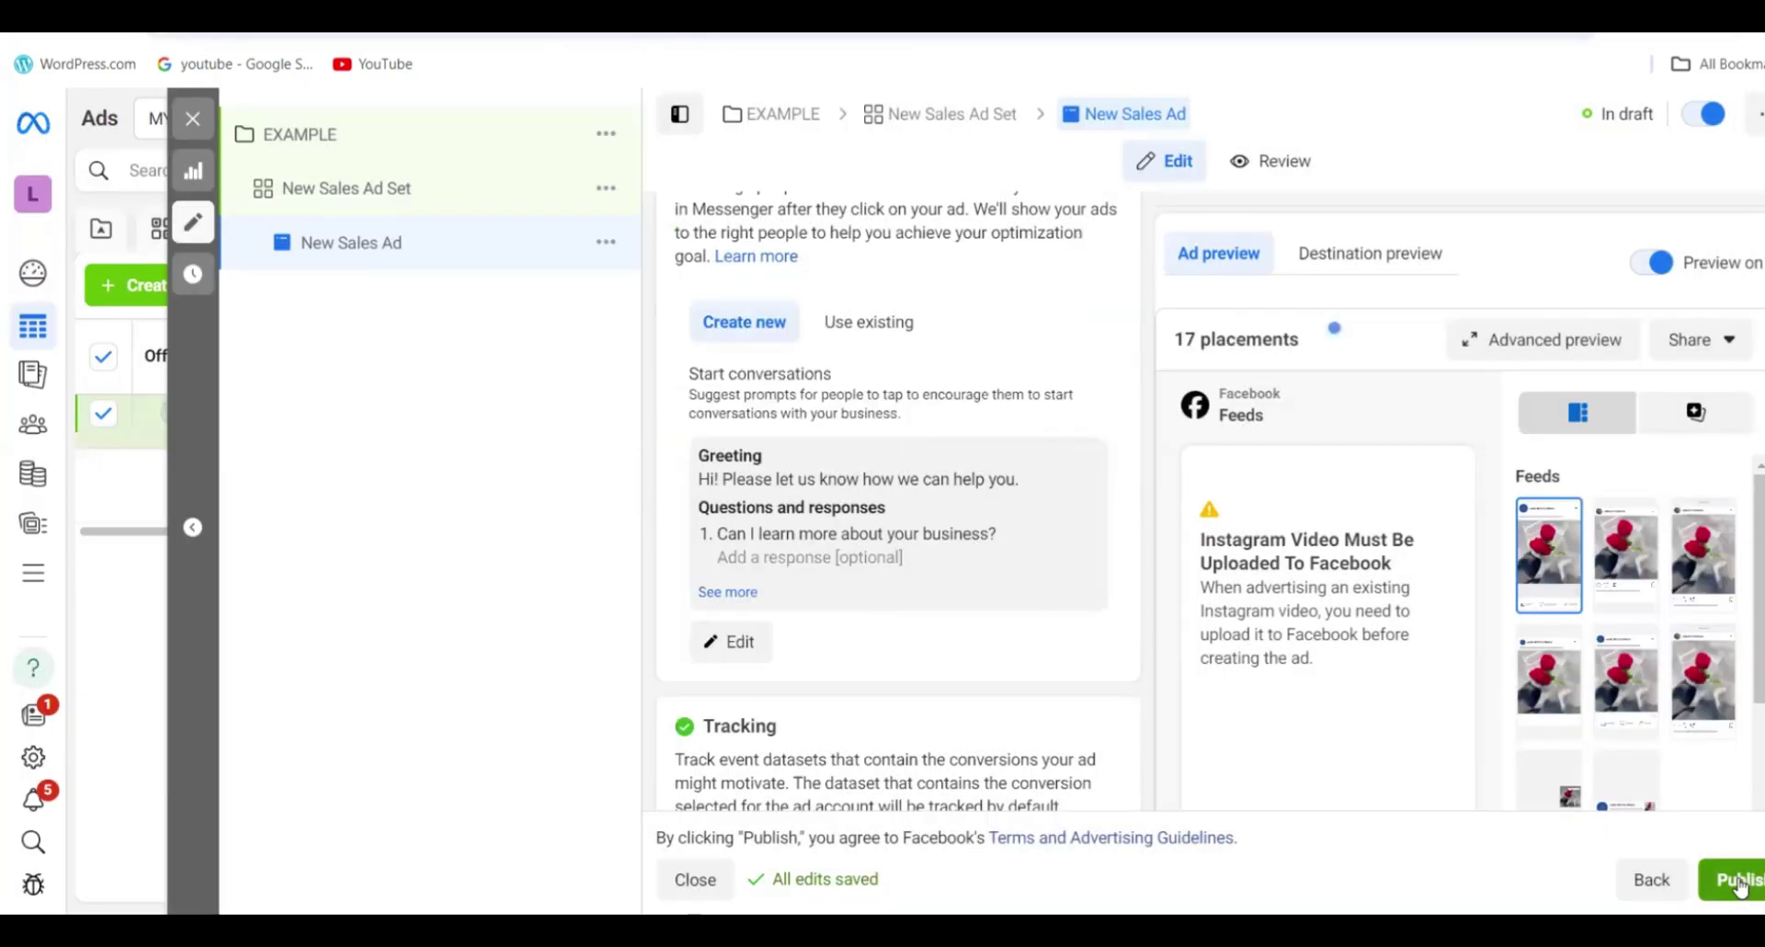
{"action": "left_click", "coordinate": [1737, 883]}
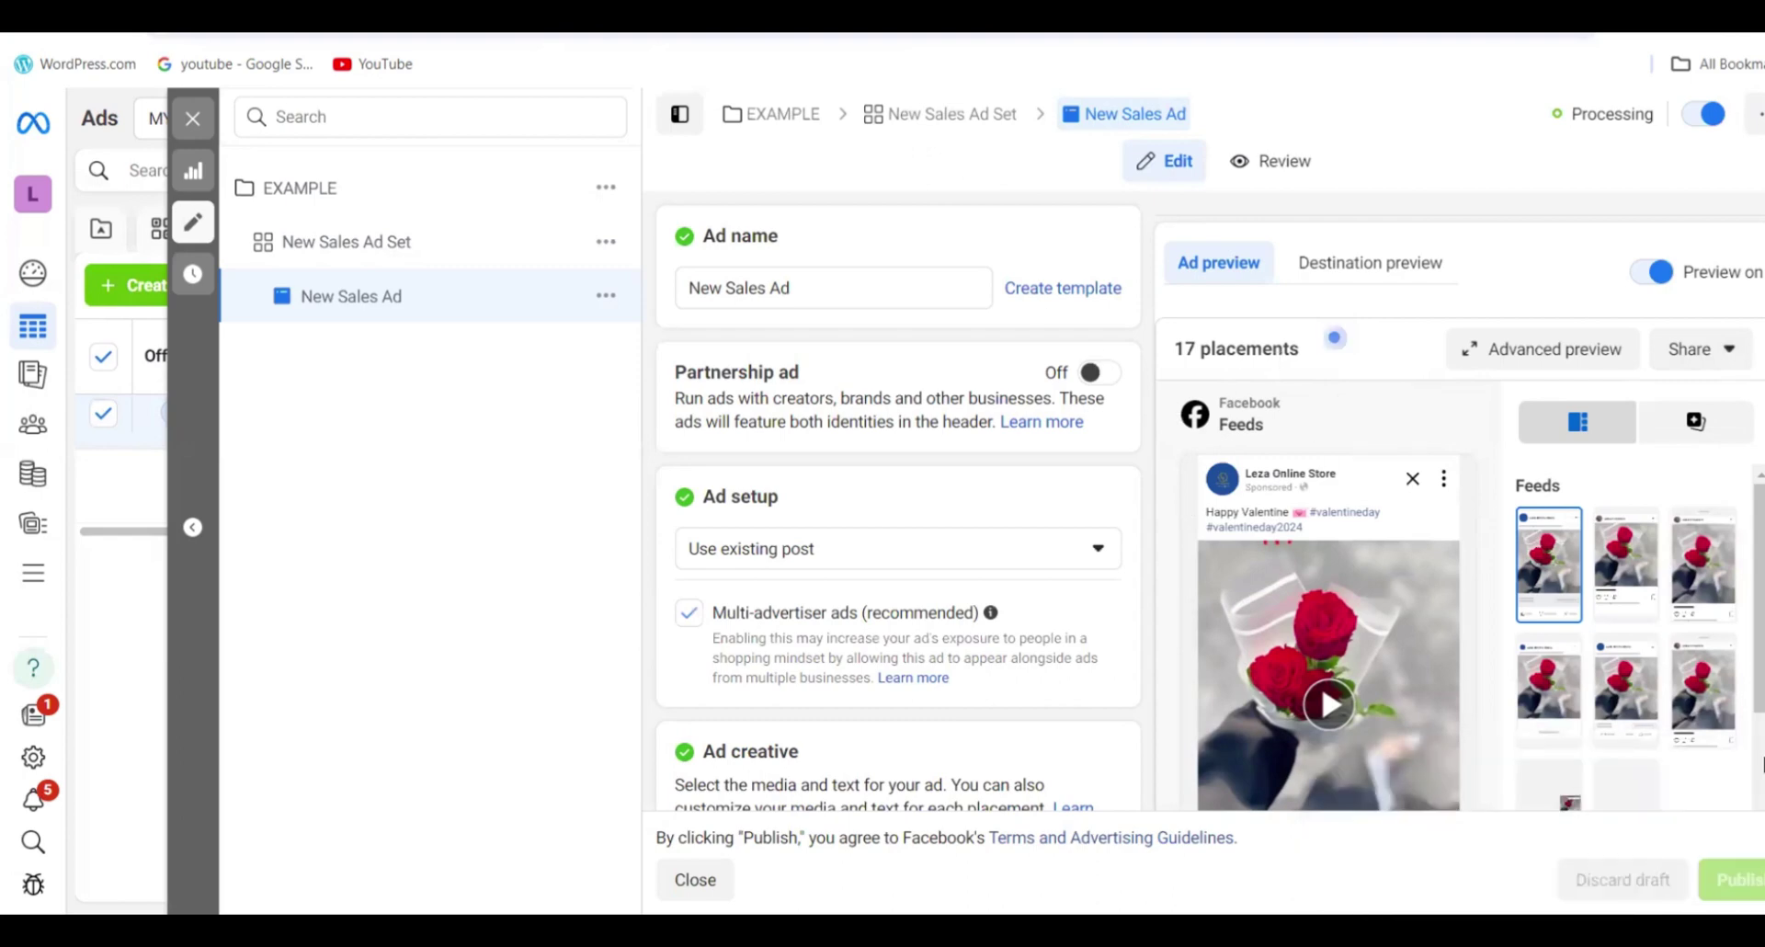
- Look over the published ad's placement previews and its settings down to tracking, and close the ad editor
{"action": "scroll", "coordinate": [1763, 763], "scroll_direction": "down", "scroll_amount": 1}
{"action": "scroll", "coordinate": [1762, 763], "scroll_direction": "down", "scroll_amount": 4}
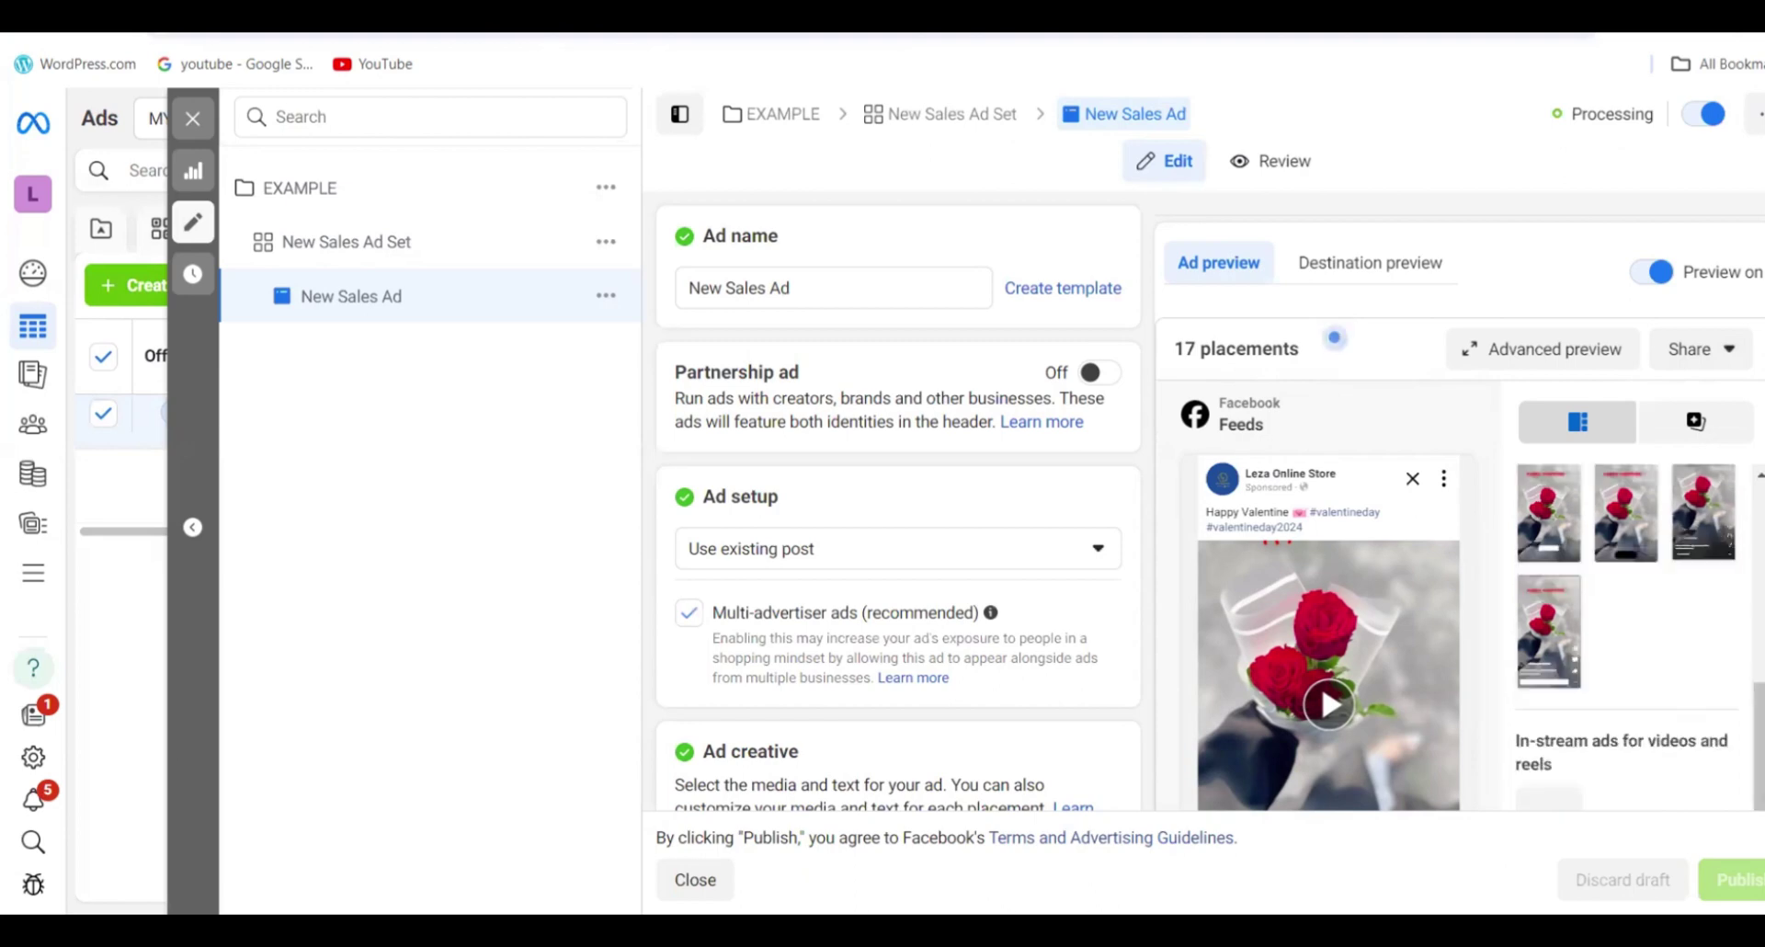
{"action": "scroll", "coordinate": [898, 506], "scroll_direction": "down", "scroll_amount": 10}
{"action": "scroll", "coordinate": [898, 505], "scroll_direction": "down", "scroll_amount": 5}
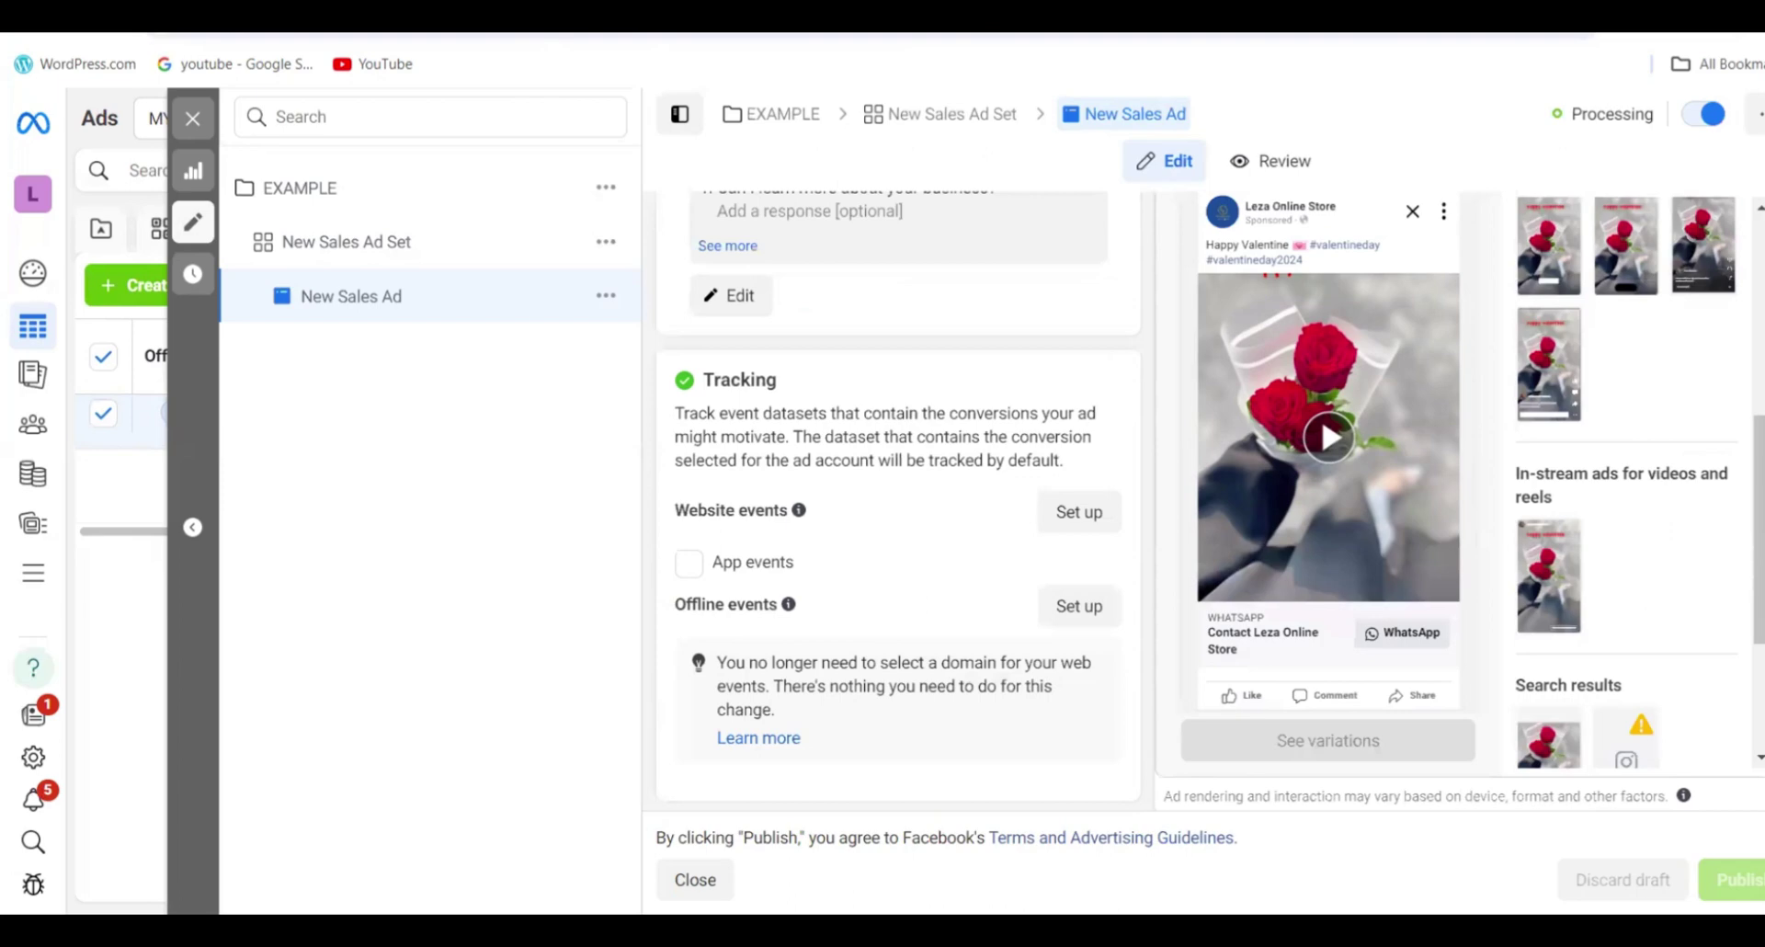
{"action": "scroll", "coordinate": [898, 506], "scroll_direction": "up", "scroll_amount": 12}
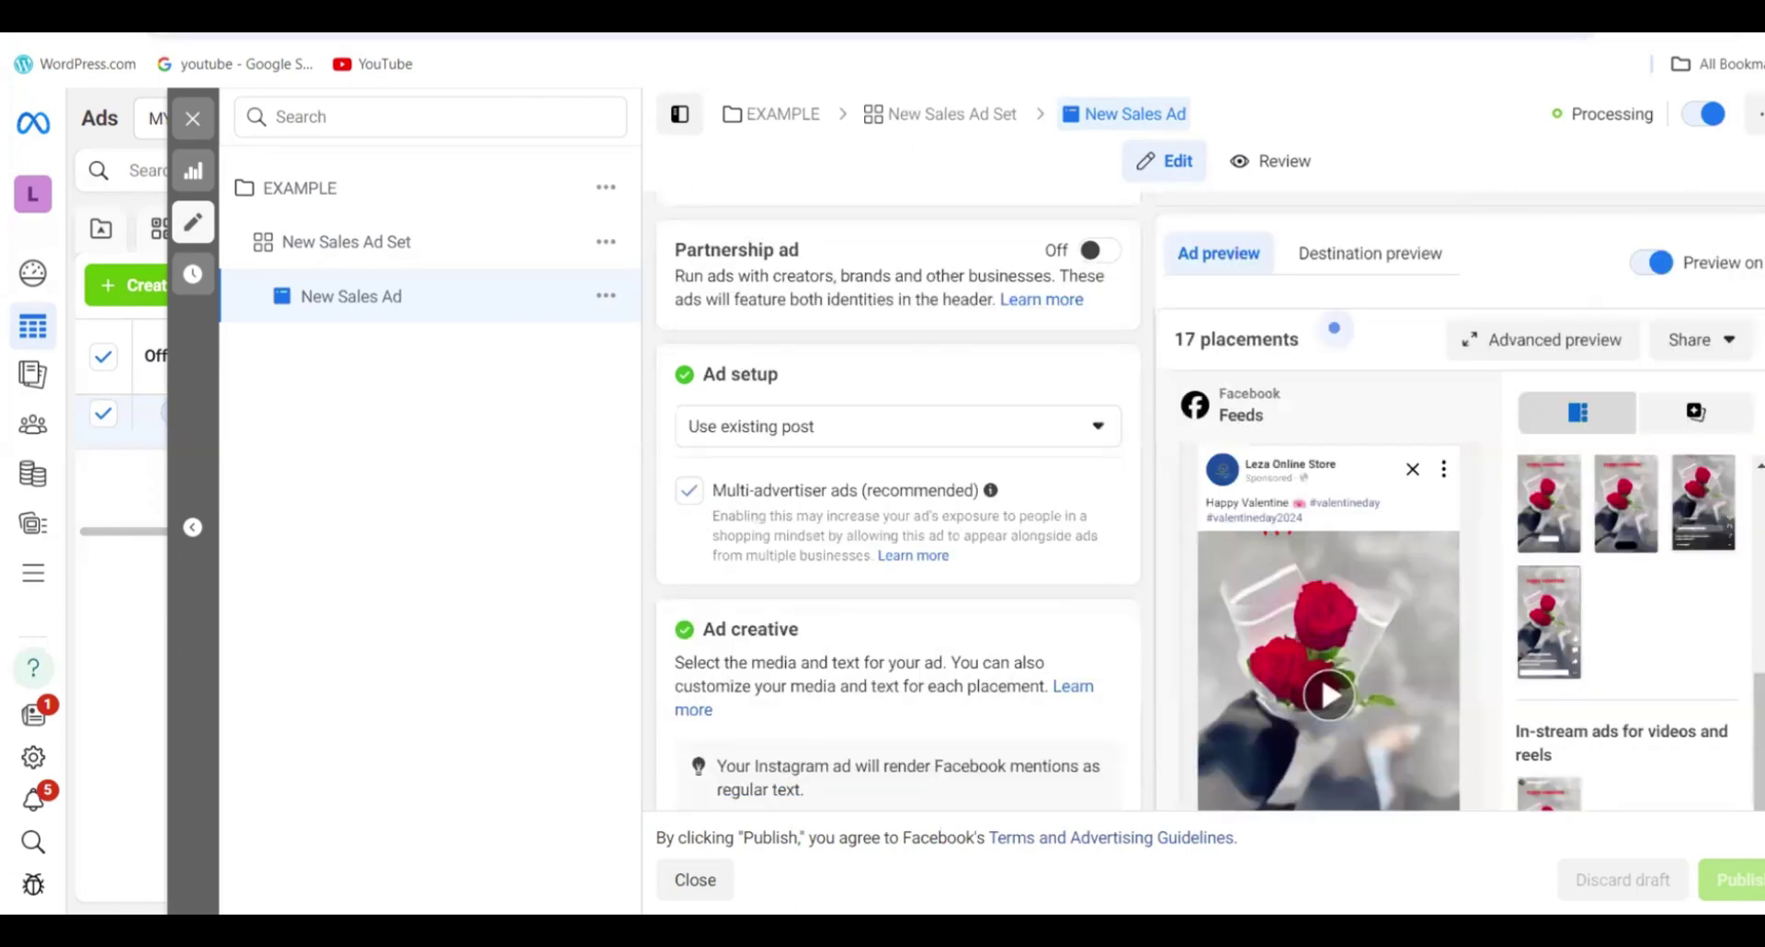
{"action": "scroll", "coordinate": [898, 506], "scroll_direction": "up", "scroll_amount": 2}
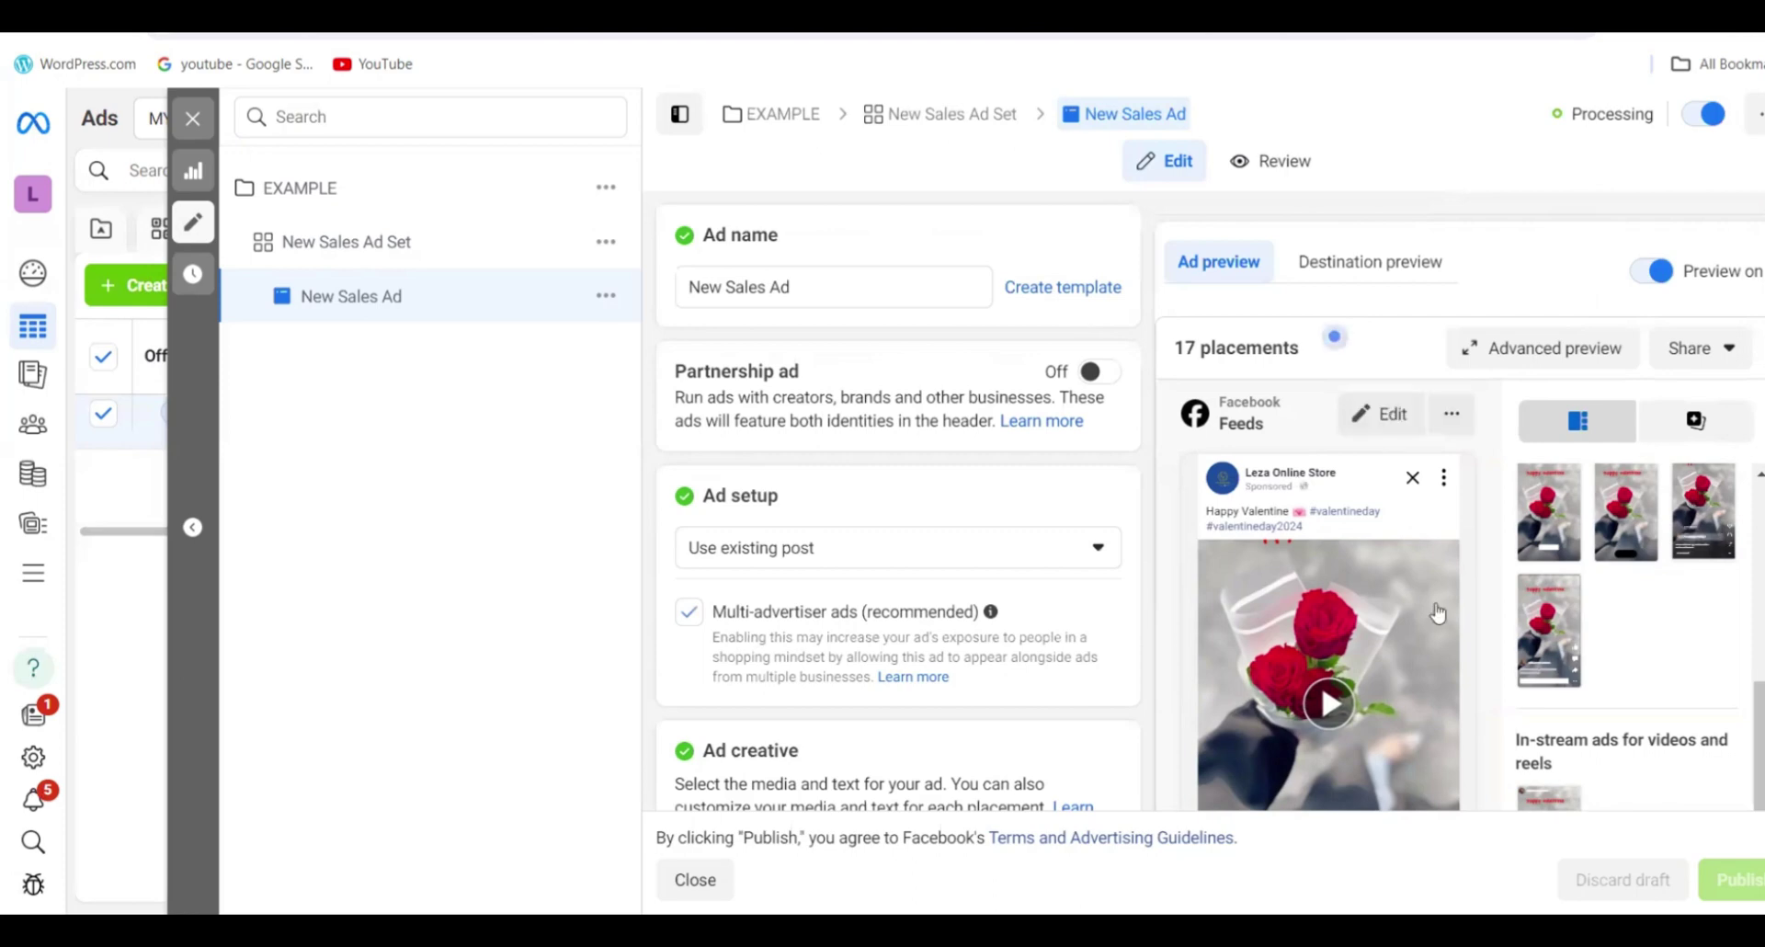
{"action": "left_click", "coordinate": [696, 881]}
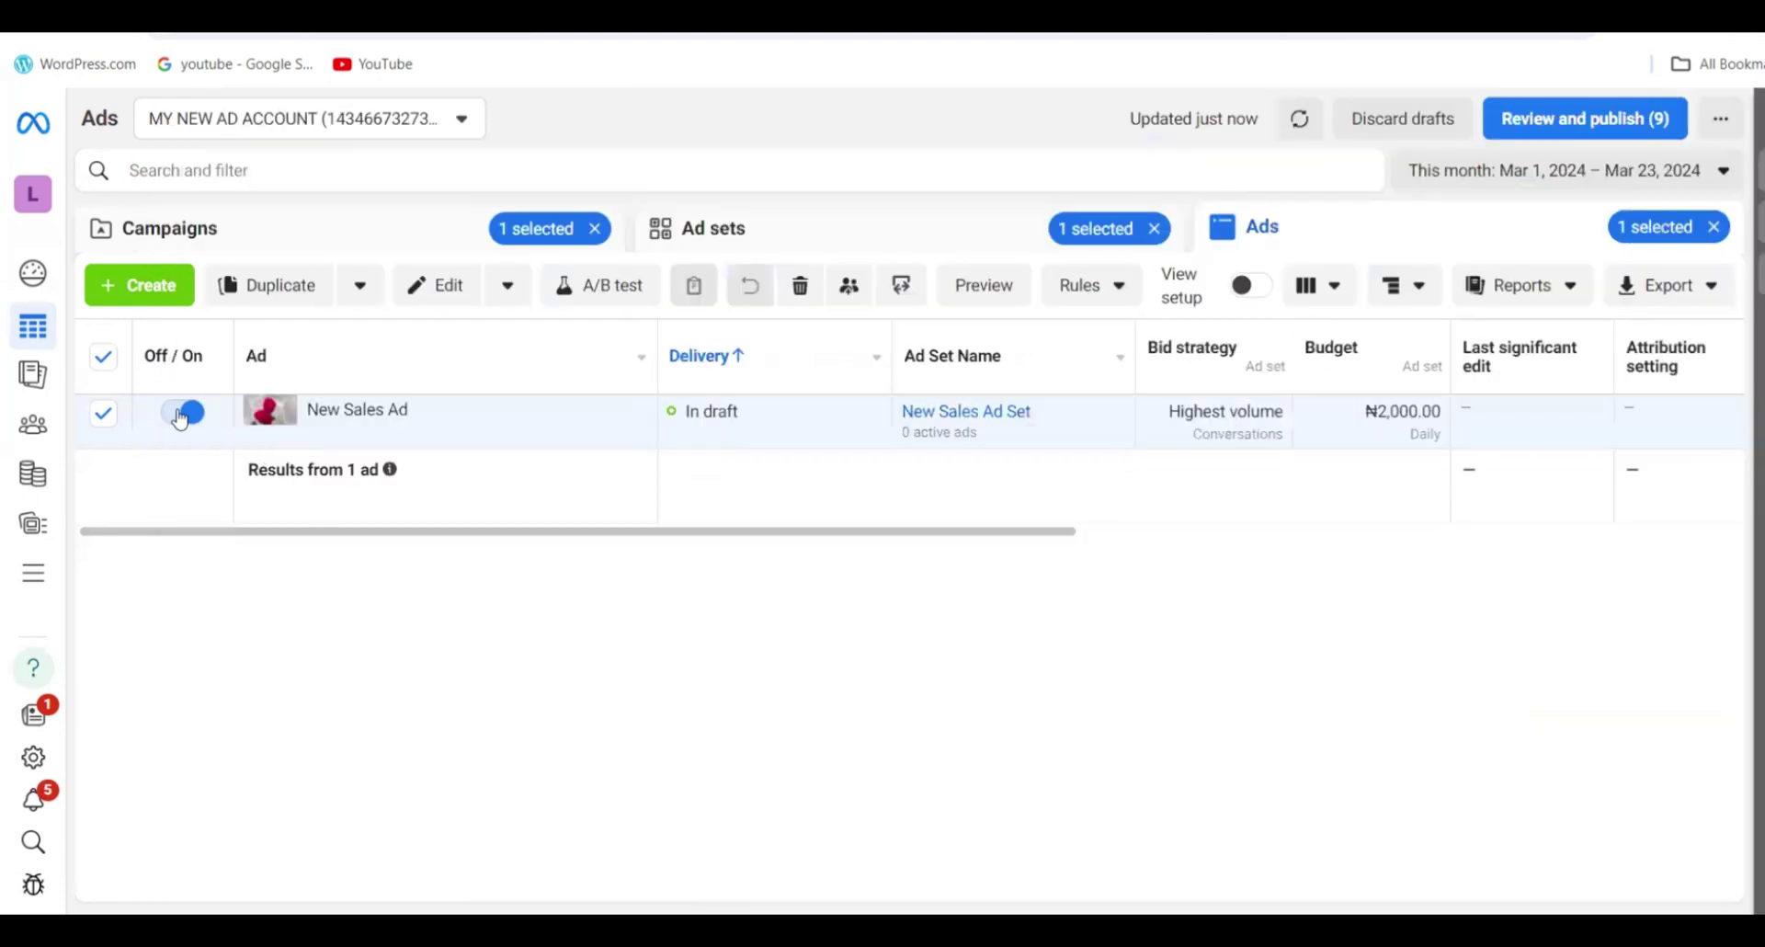
- Turn off the New Sales Ad, and open its settings for editing and close them without changes
{"action": "left_click", "coordinate": [181, 420]}
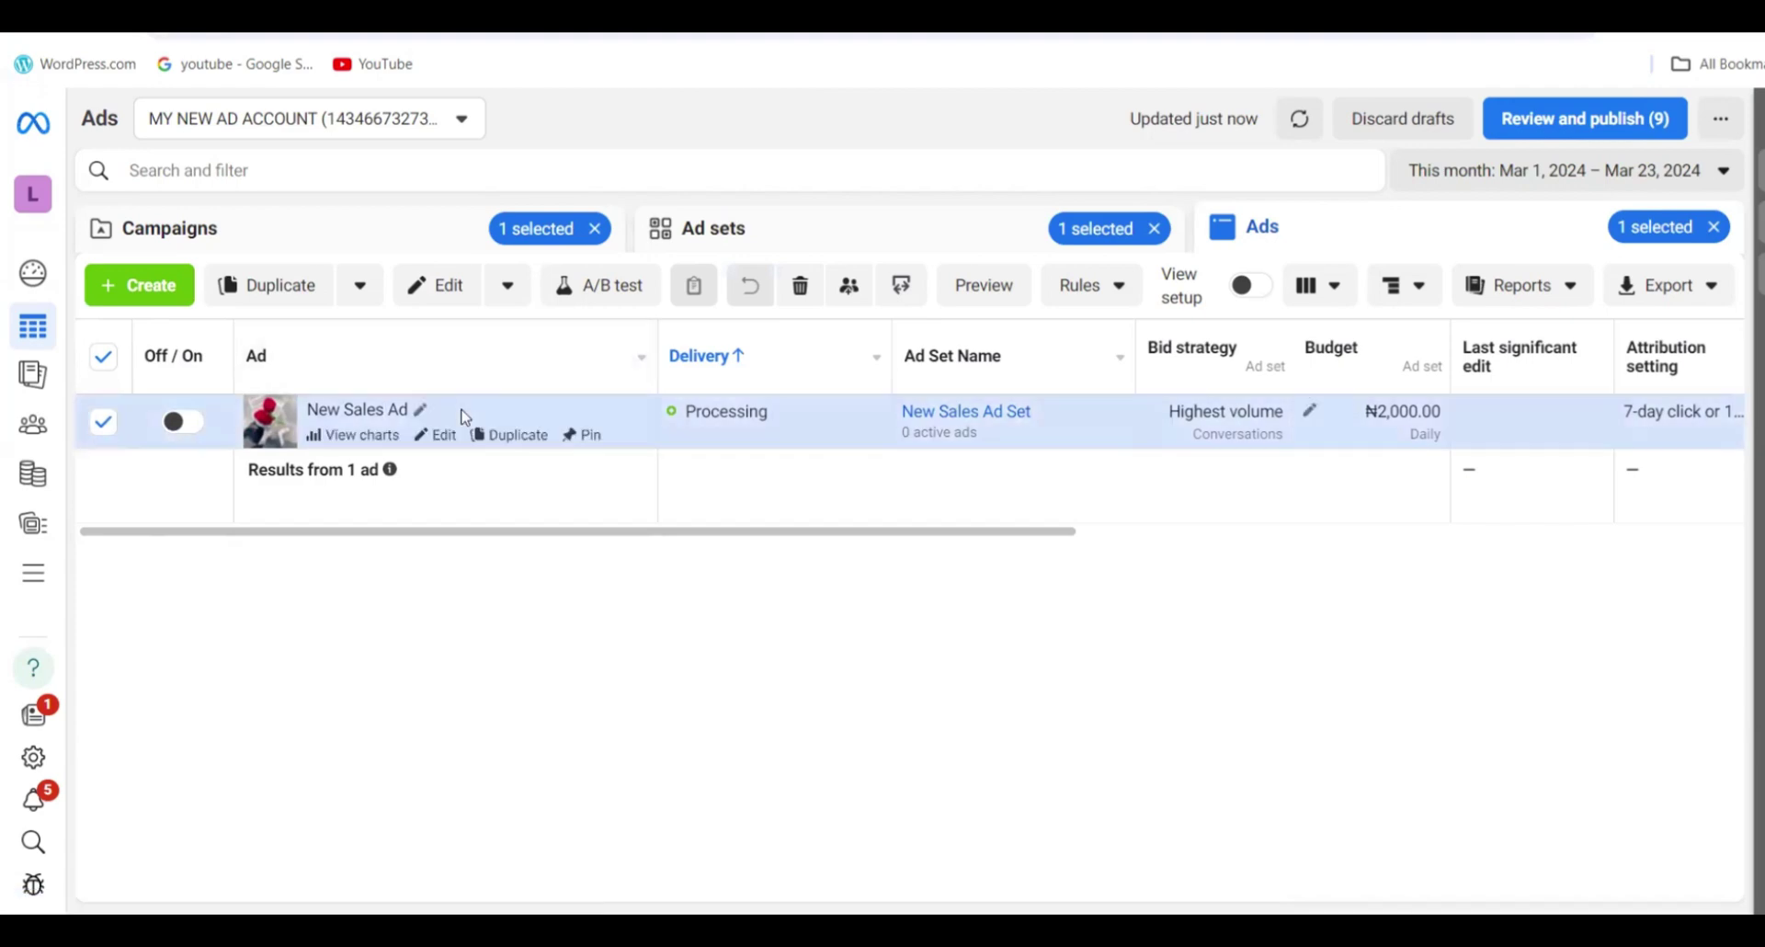
{"action": "left_click", "coordinate": [102, 419]}
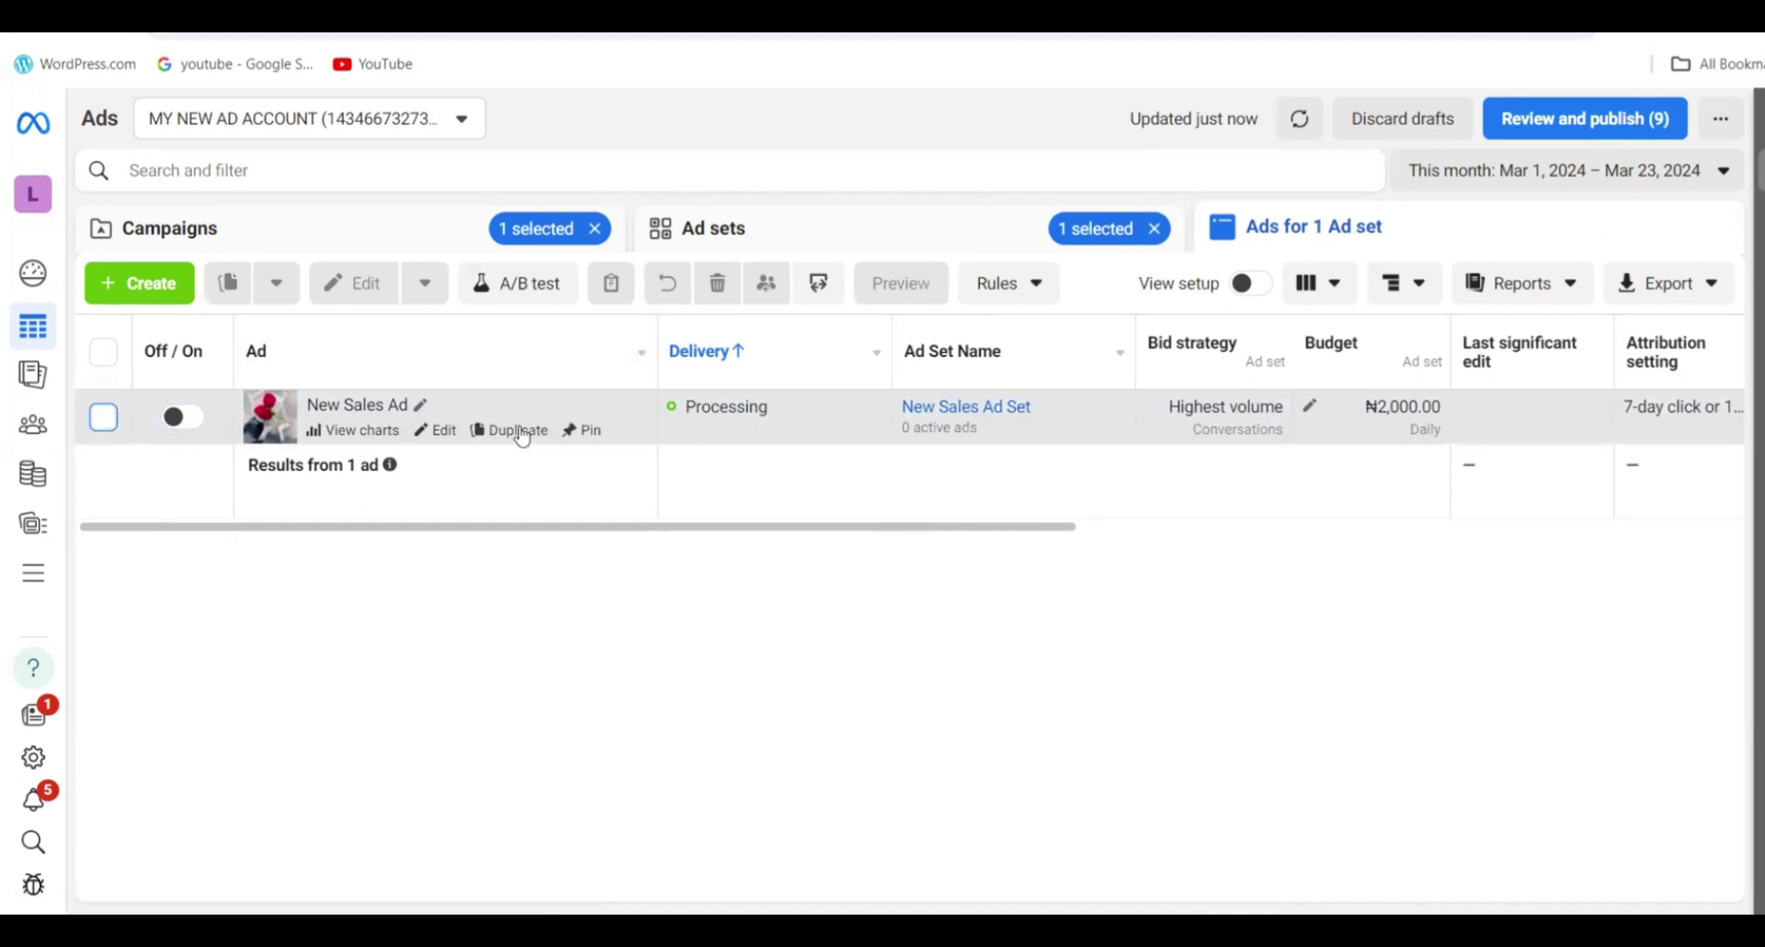
{"action": "left_click", "coordinate": [433, 432]}
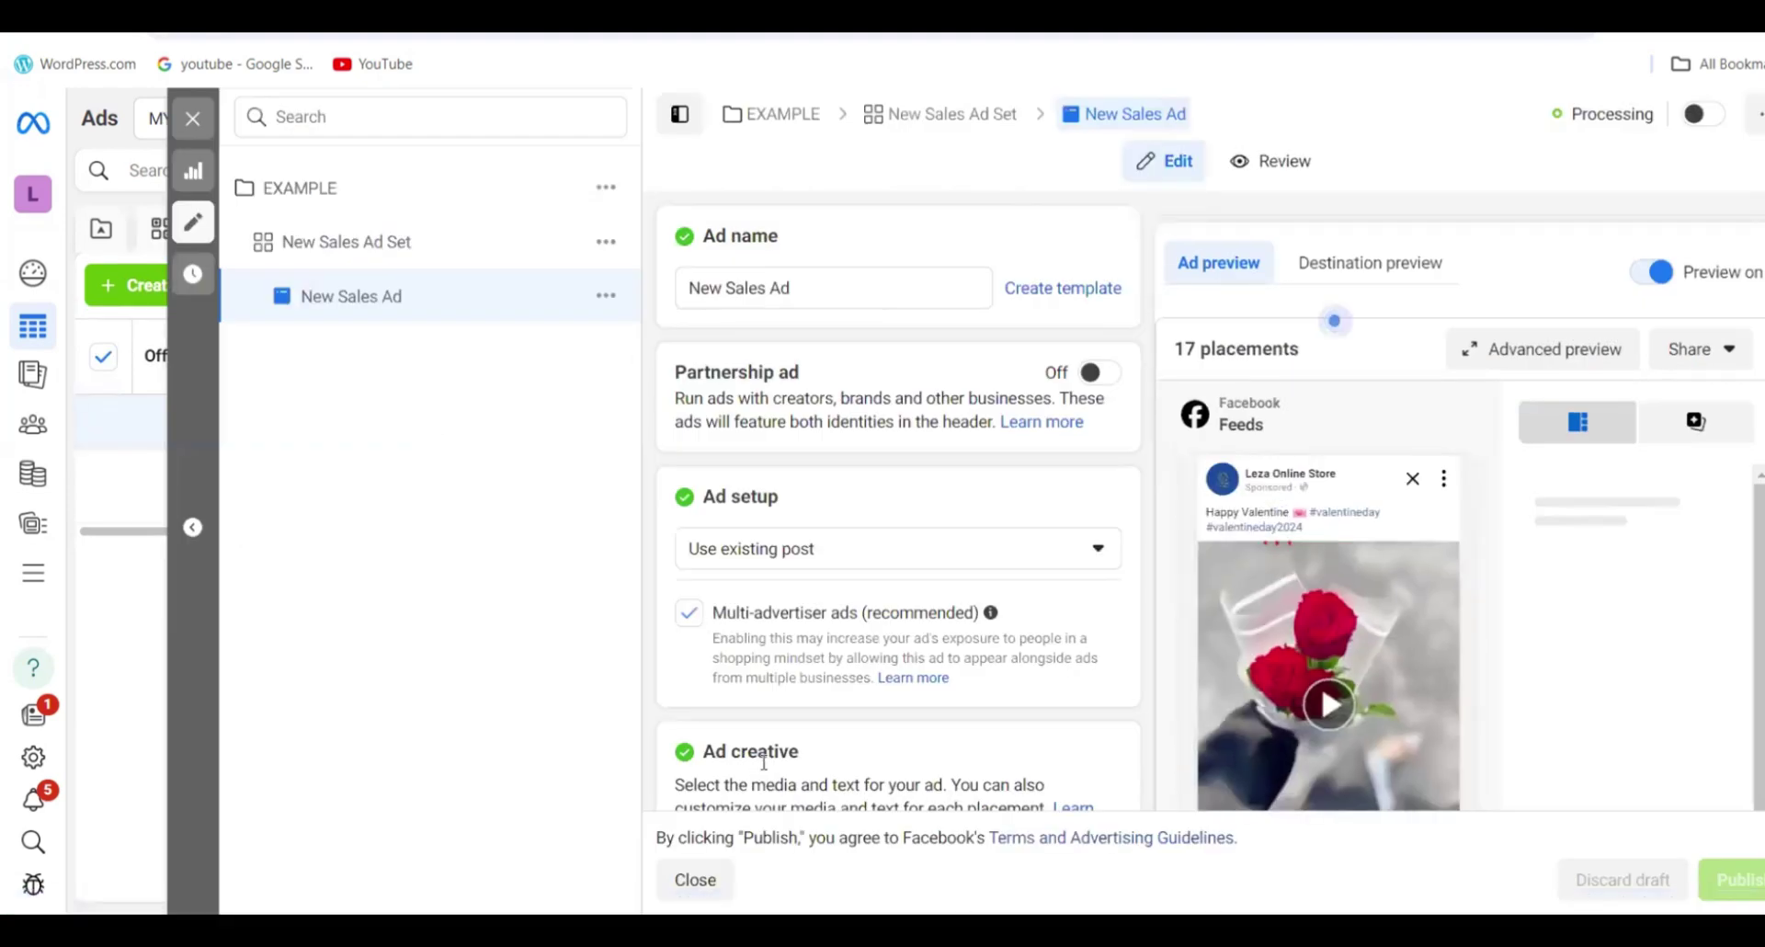
{"action": "key", "text": "Escape"}
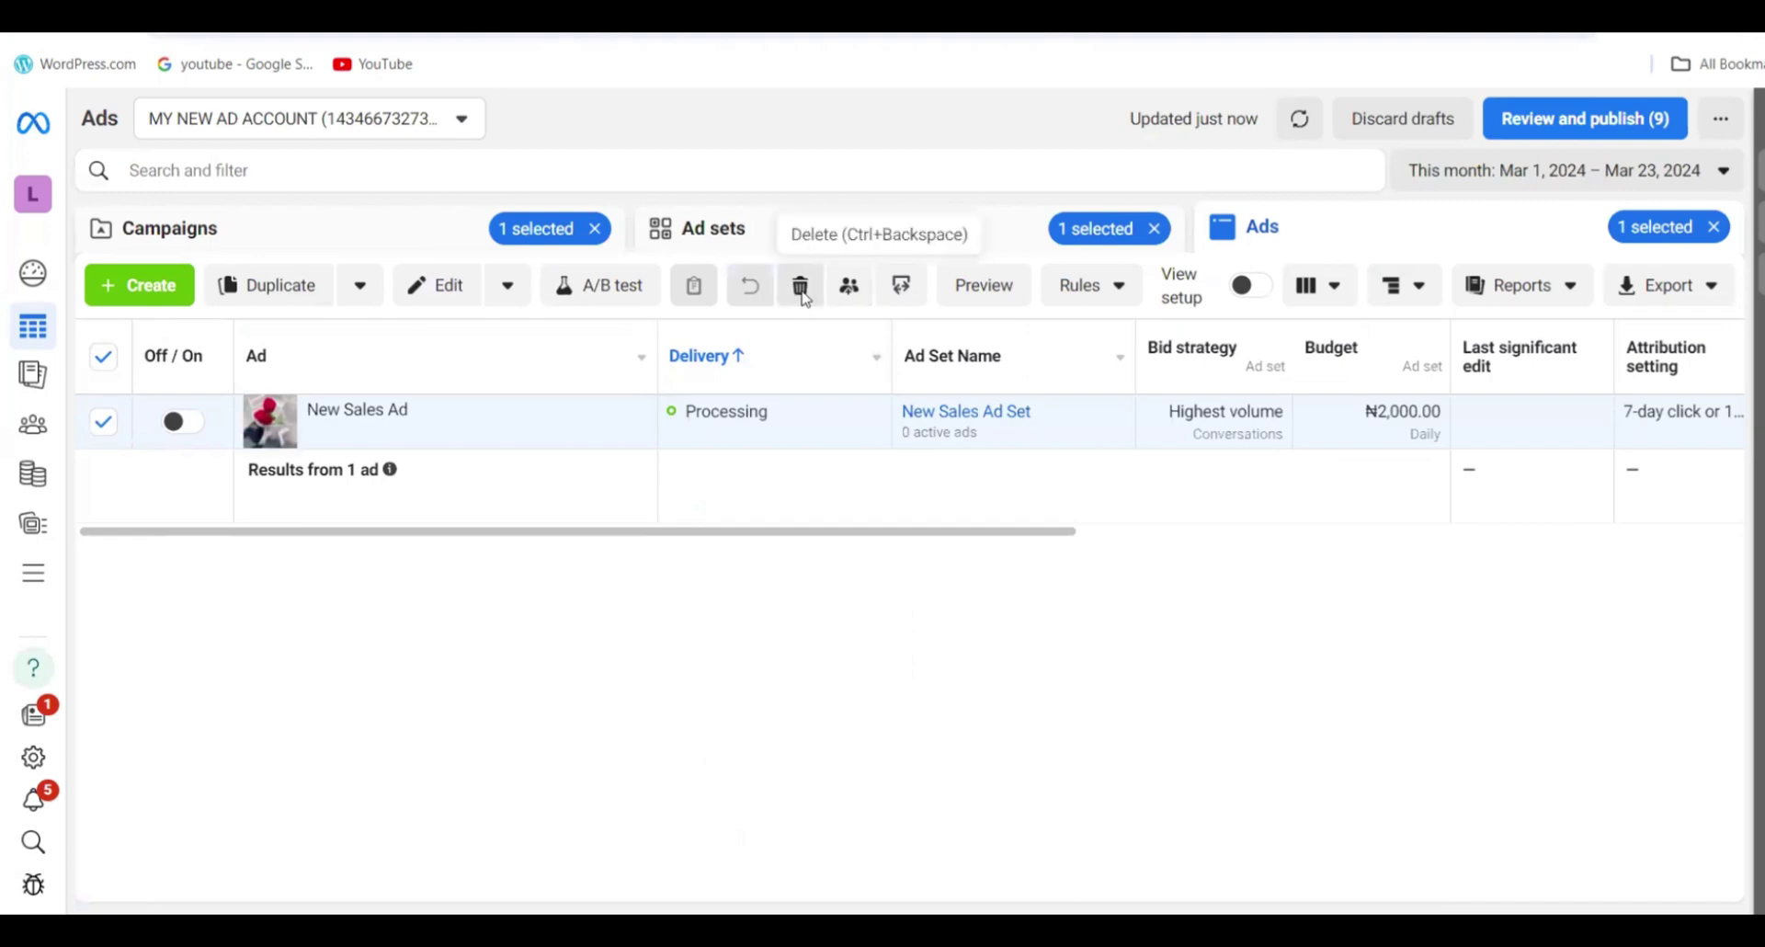
- Delete the New Sales Ad and confirm the deletion
{"action": "left_click", "coordinate": [799, 286]}
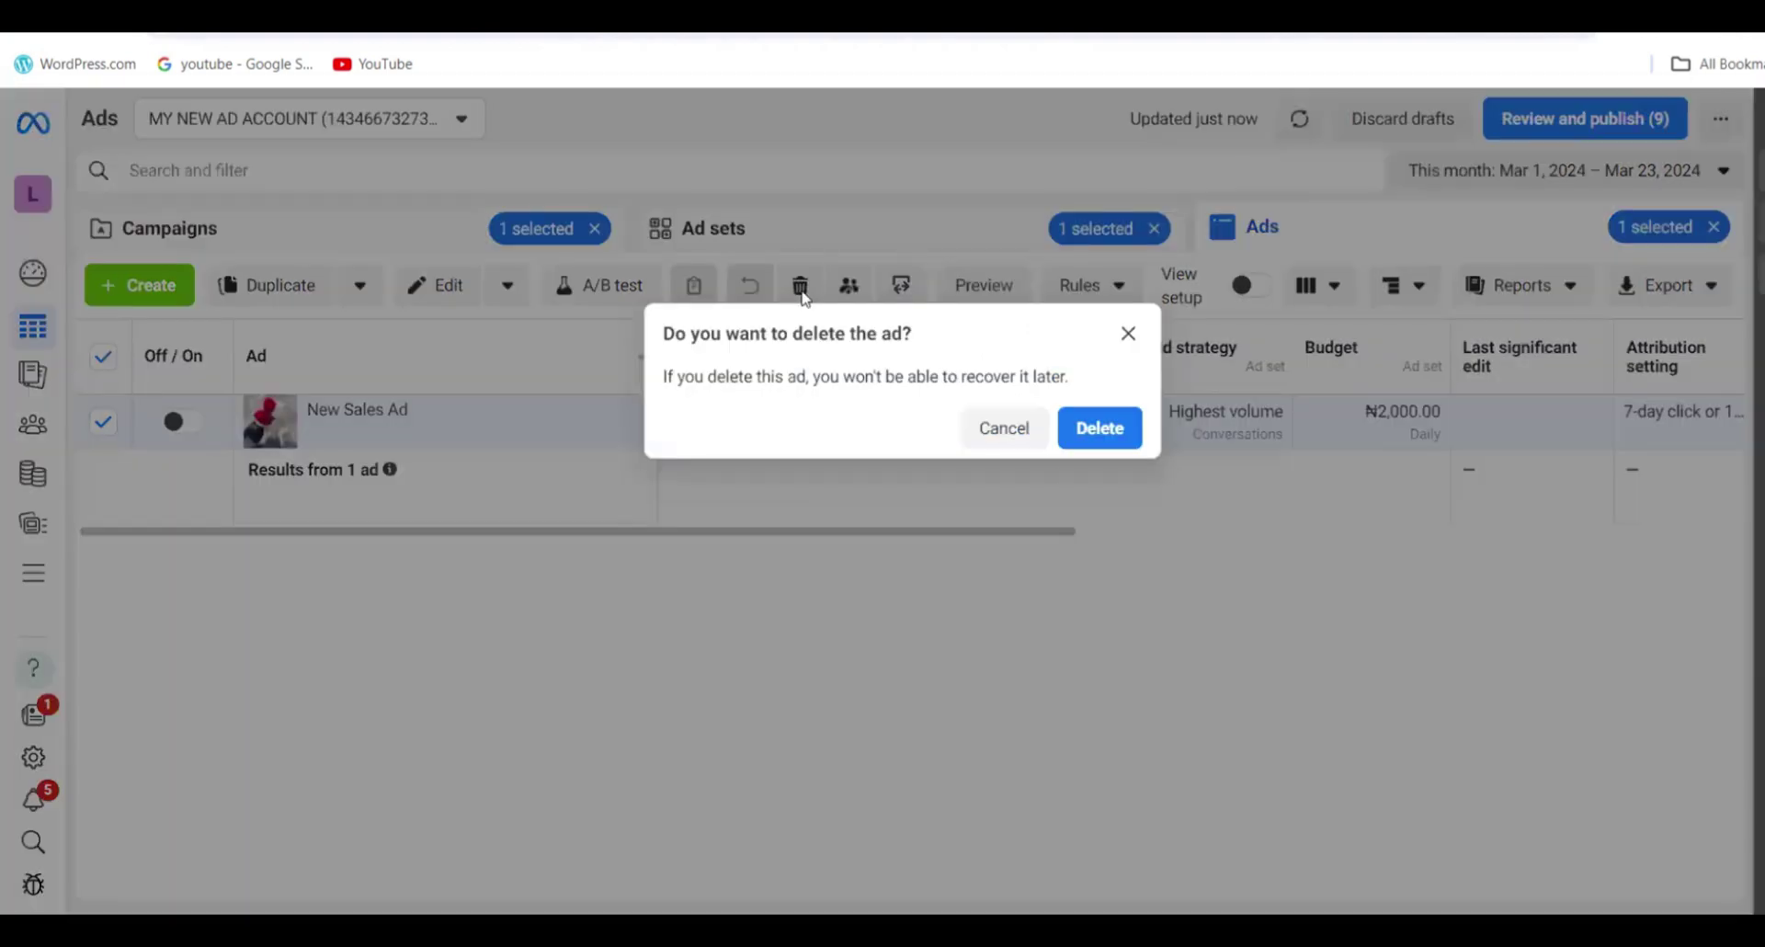
{"action": "left_click", "coordinate": [1096, 426]}
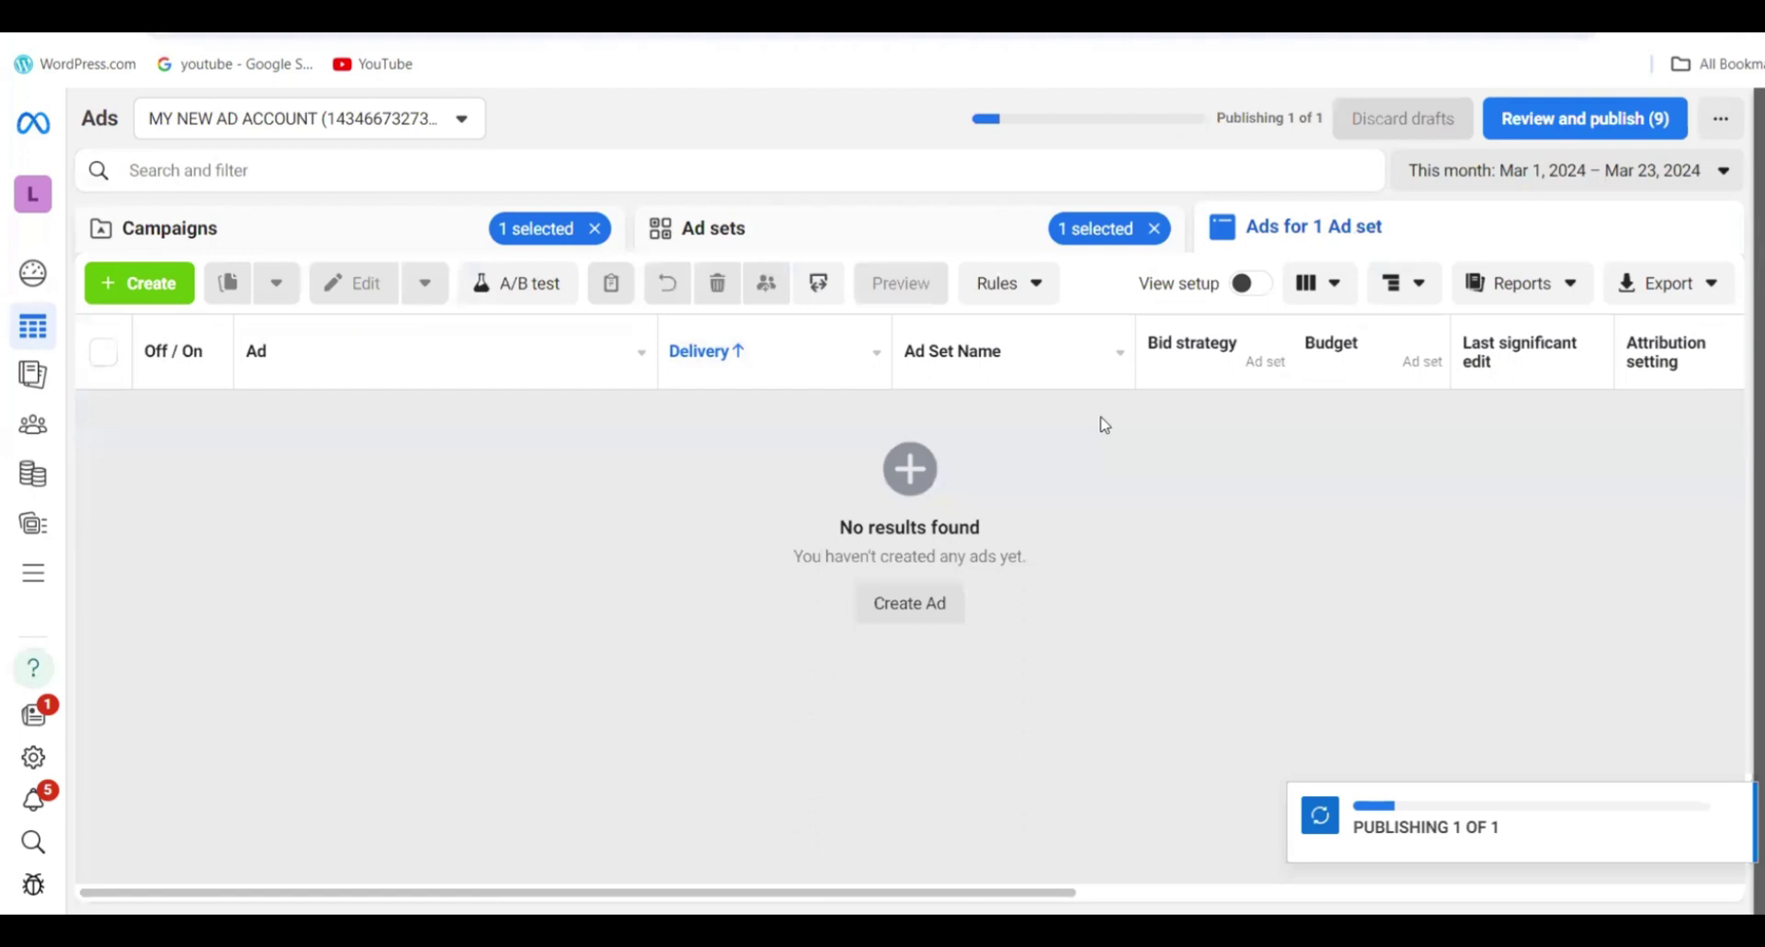